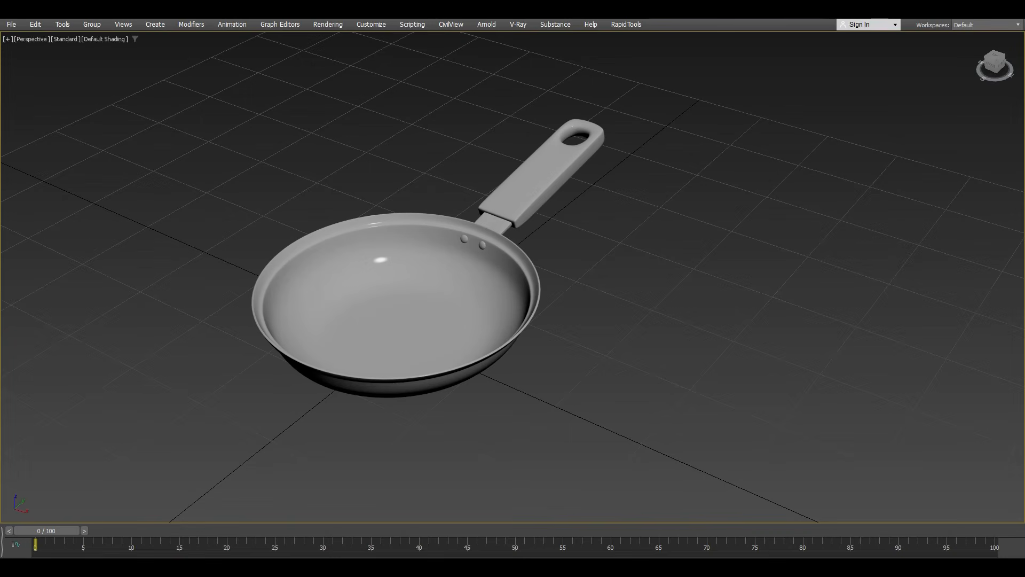
Step: Select the frying pan in the 3D scene and examine the model from farther away
left_click(397, 310)
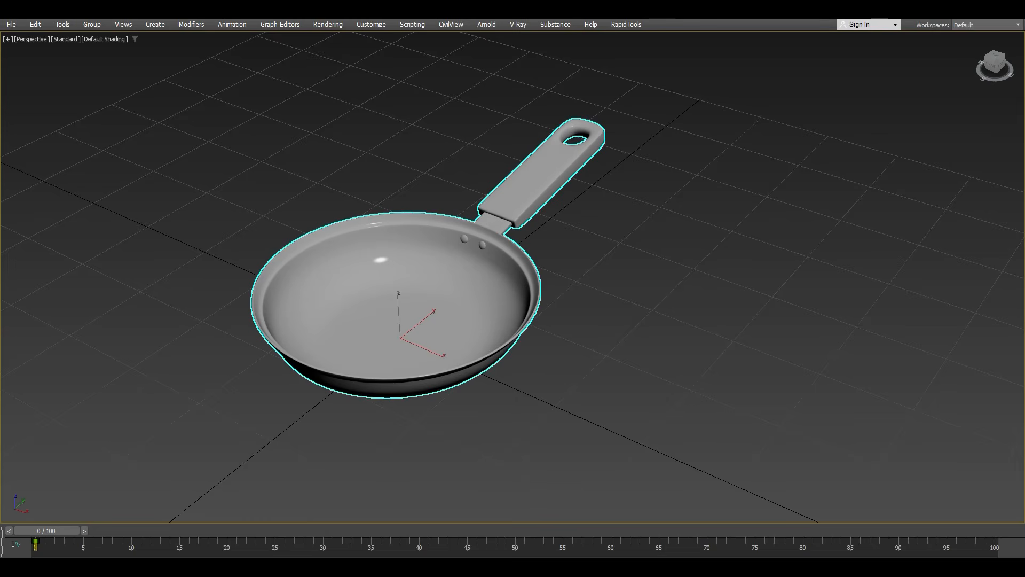
scroll(549, 352, "down", 3)
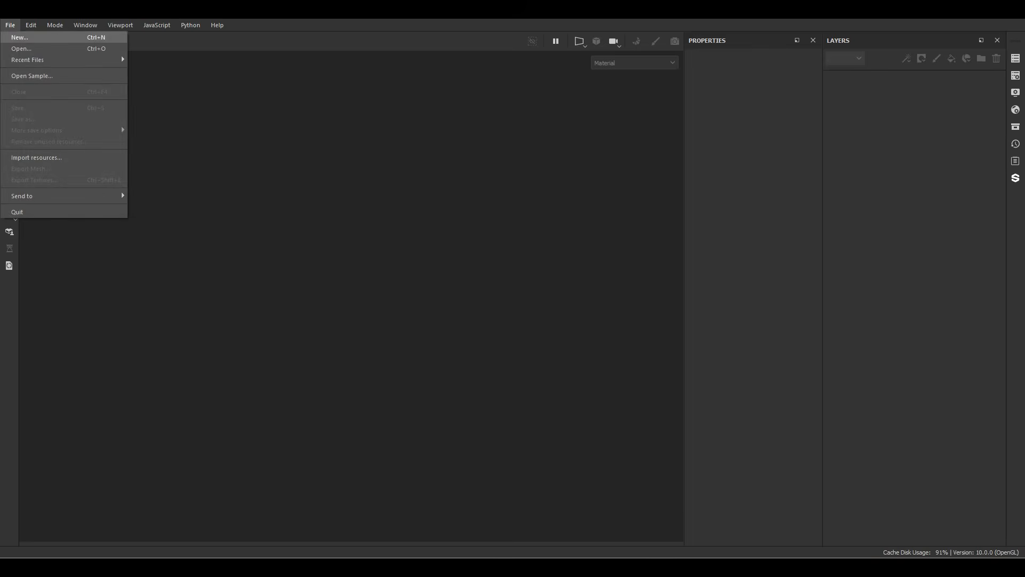
Step: Switch to Substance Painter and create a new project from Pan.fbx with the ASM - PBR Metallic Roughness template at 1024 document resolution
left_click(19, 37)
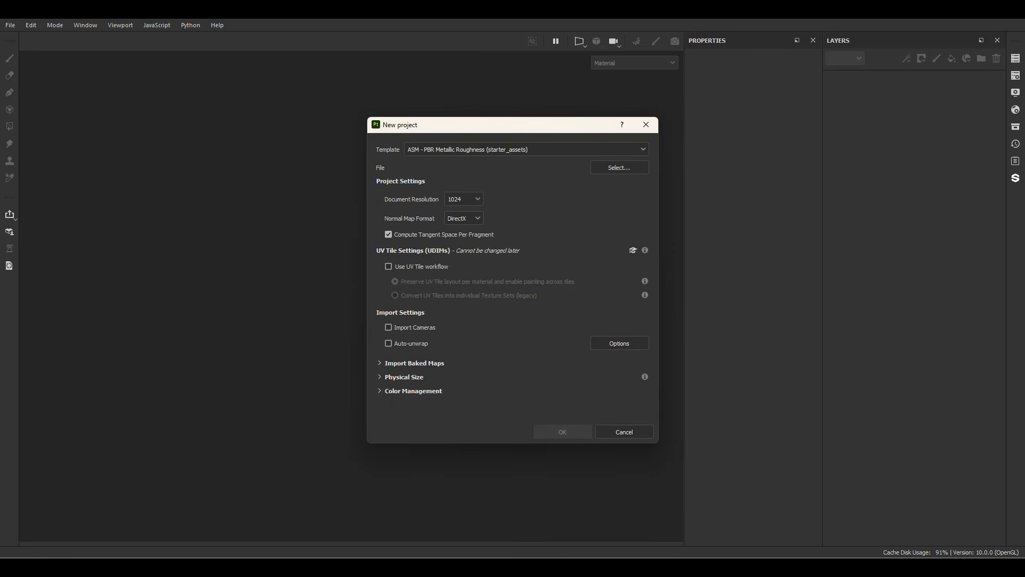
left_click(619, 168)
left_click(416, 234)
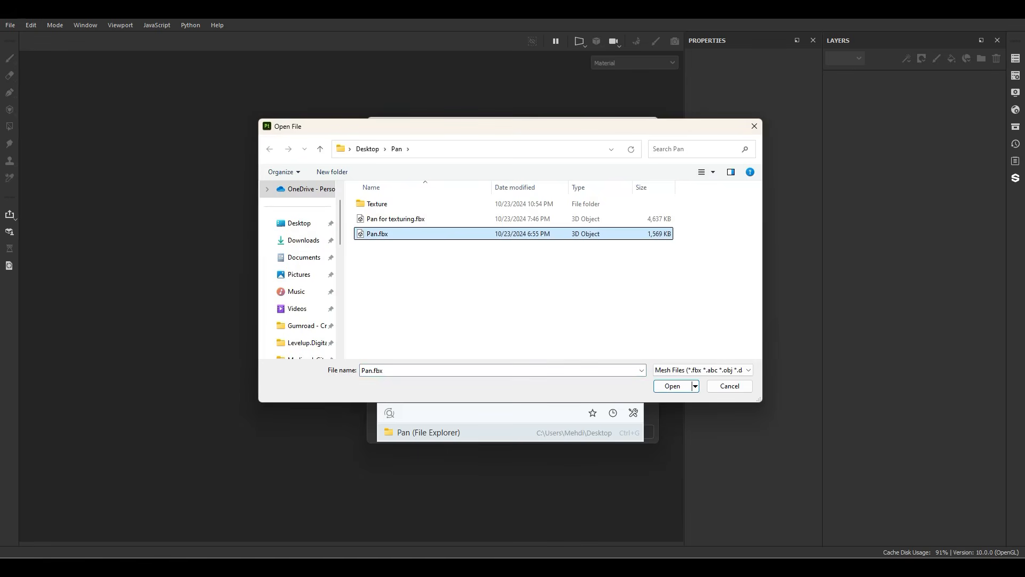
key("Return")
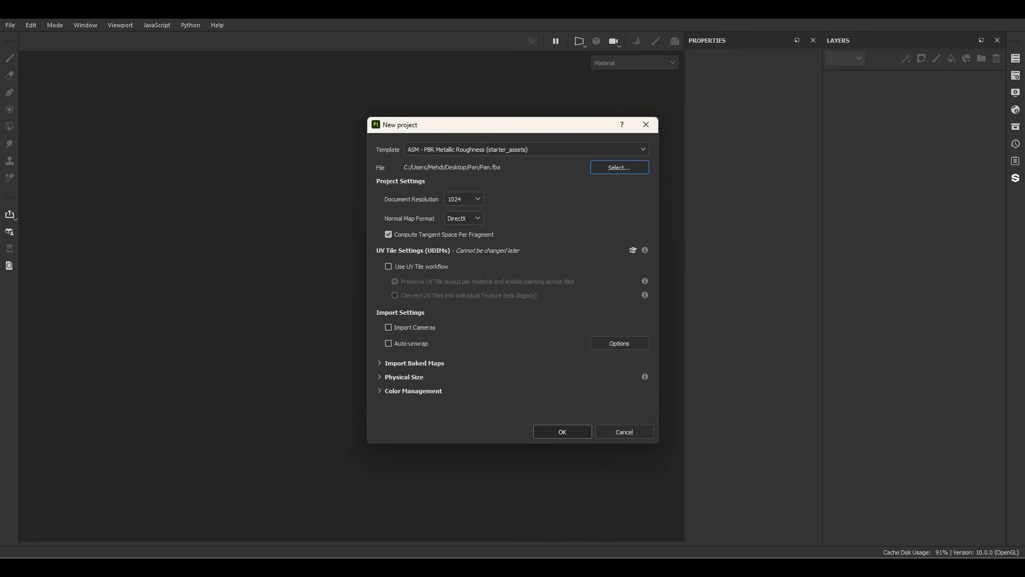
left_click(562, 432)
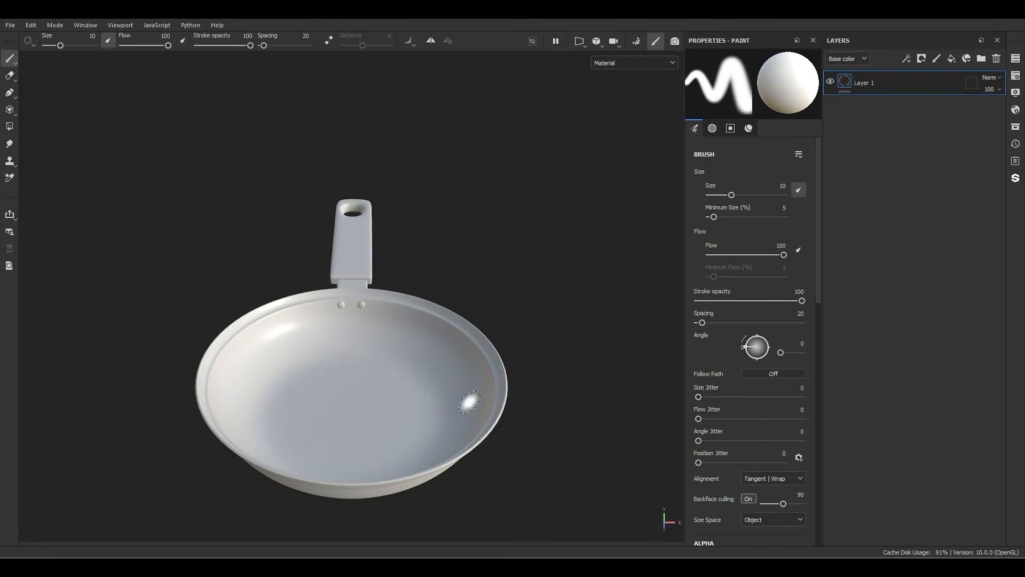
Step: Bake the pan's selected mesh maps at 4096 output size with Supersampling 64x antialiasing
left_click_drag(352, 363, 374, 285, "alt")
scroll(402, 282, "down", 4)
scroll(422, 377, "up", 5)
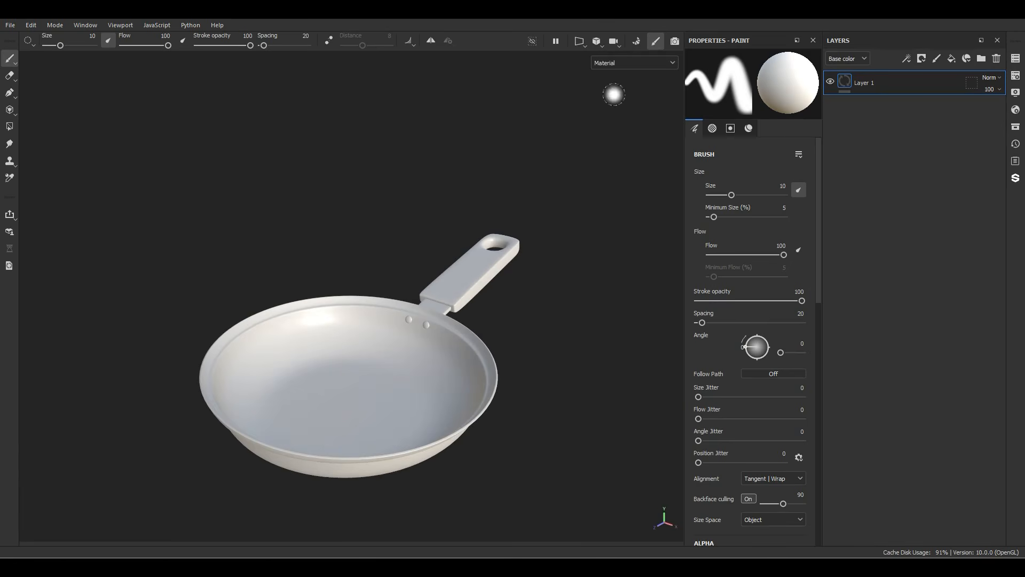
left_click(636, 42)
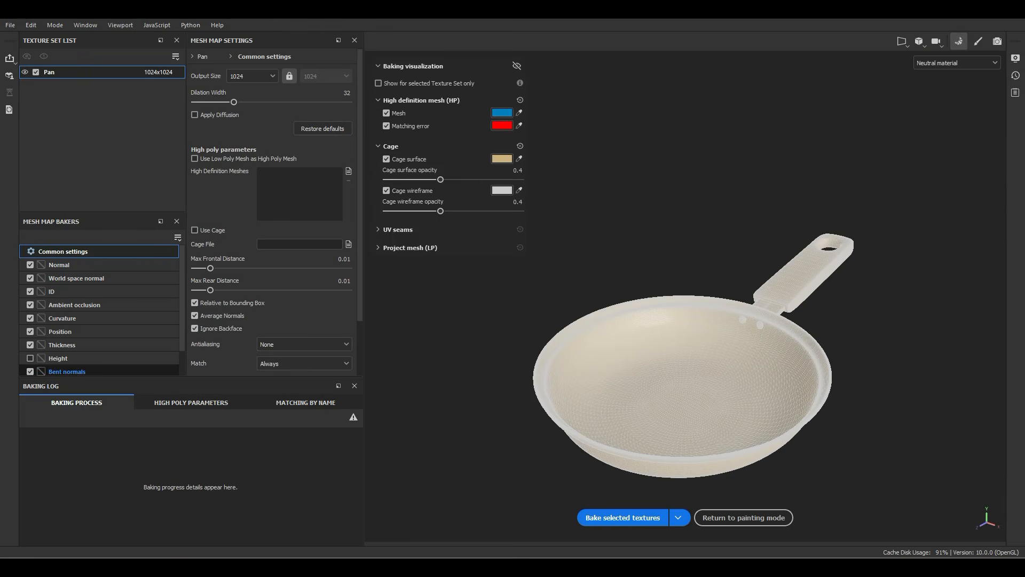
left_click(304, 344)
left_click(299, 391)
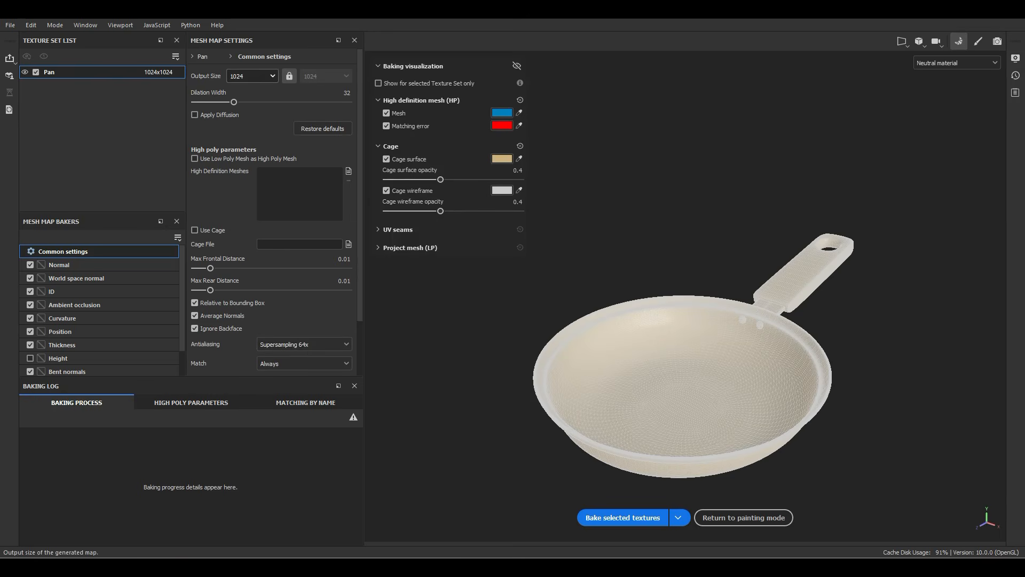
left_click(251, 76)
left_click(251, 165)
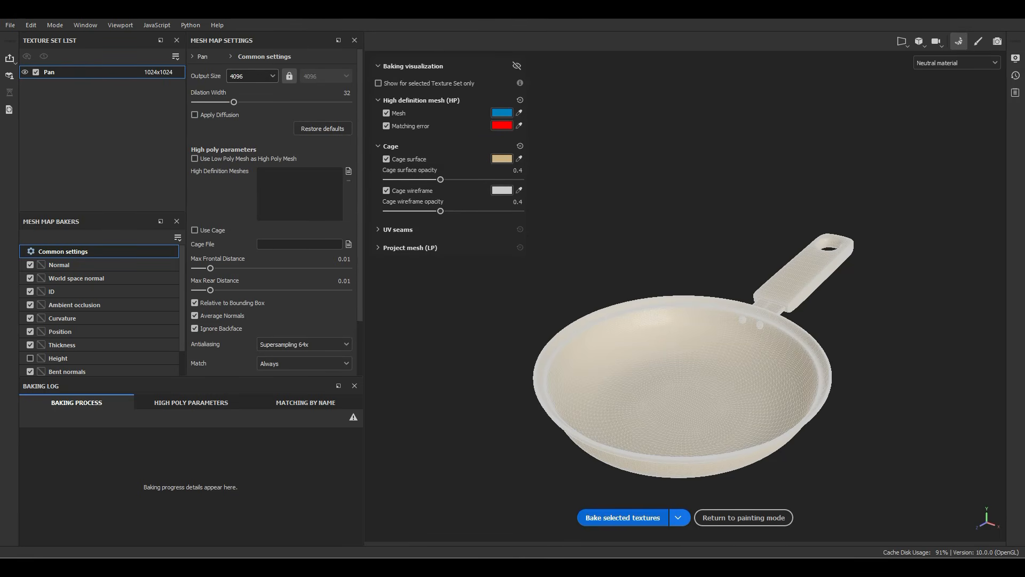
left_click(622, 518)
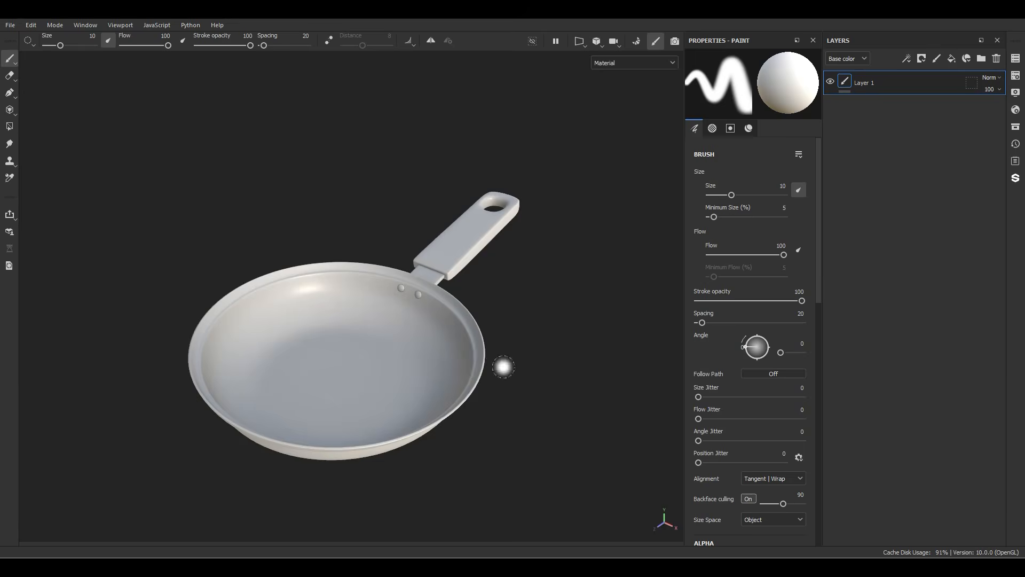
Step: Cycle through the baked mesh maps on the pan and return to the material display
key("b")
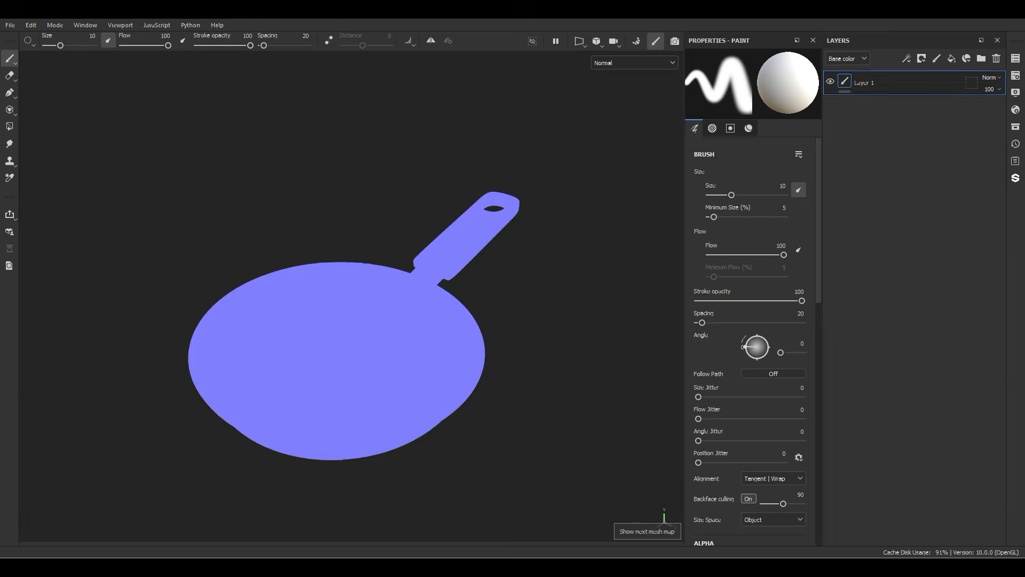
key("b")
key("b")
key("b")
key("b")
key("m")
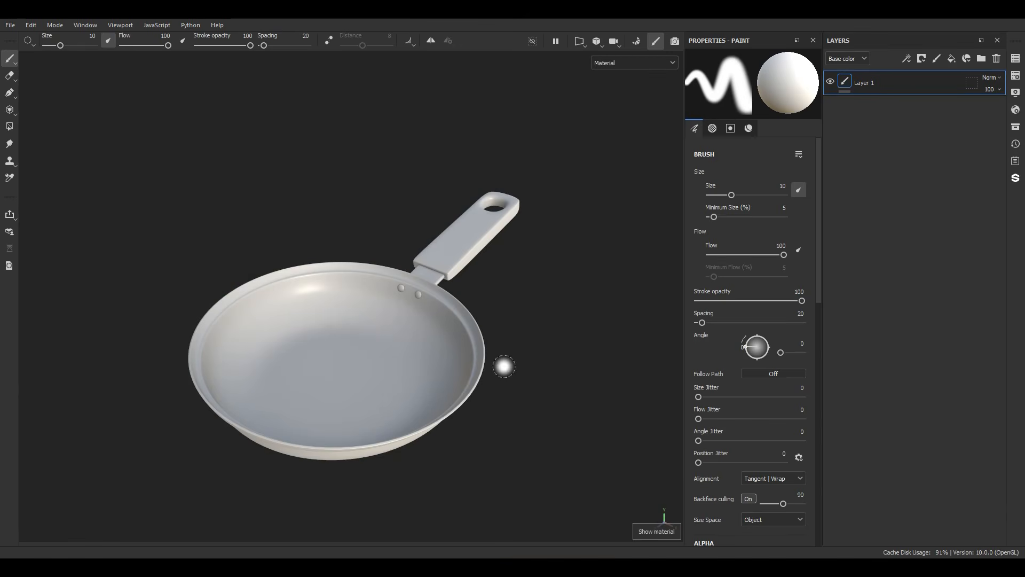
Step: Replace the project's mesh with Pan for texturing.fbx in the project configuration, preserving stroke positions on the mesh
left_click(31, 24)
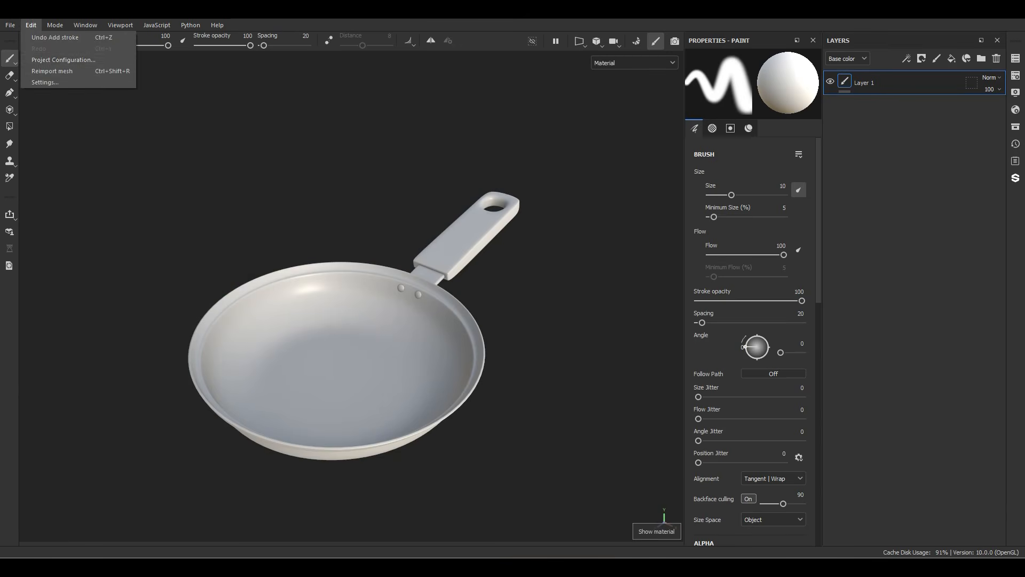
left_click(43, 60)
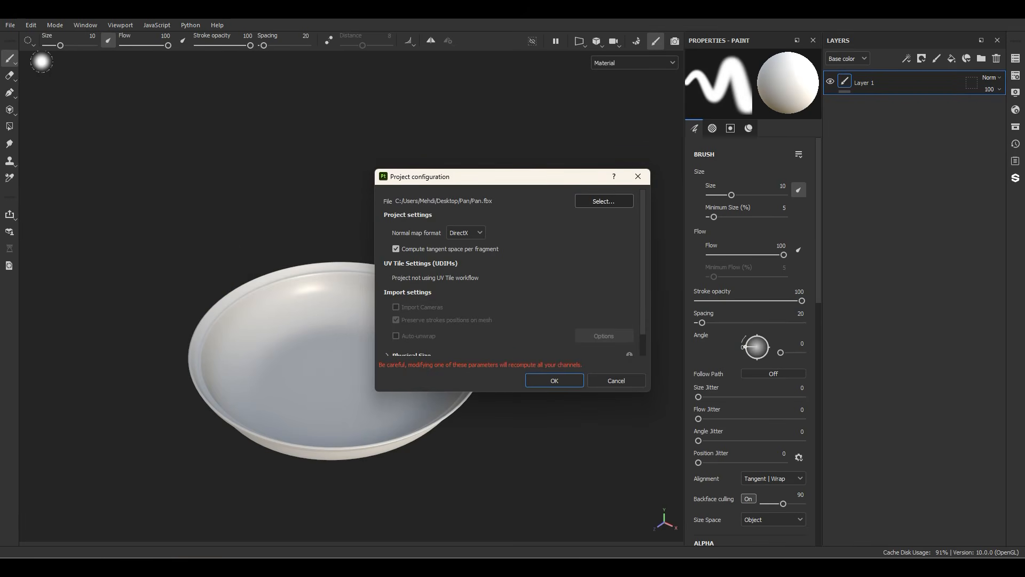
left_click(604, 201)
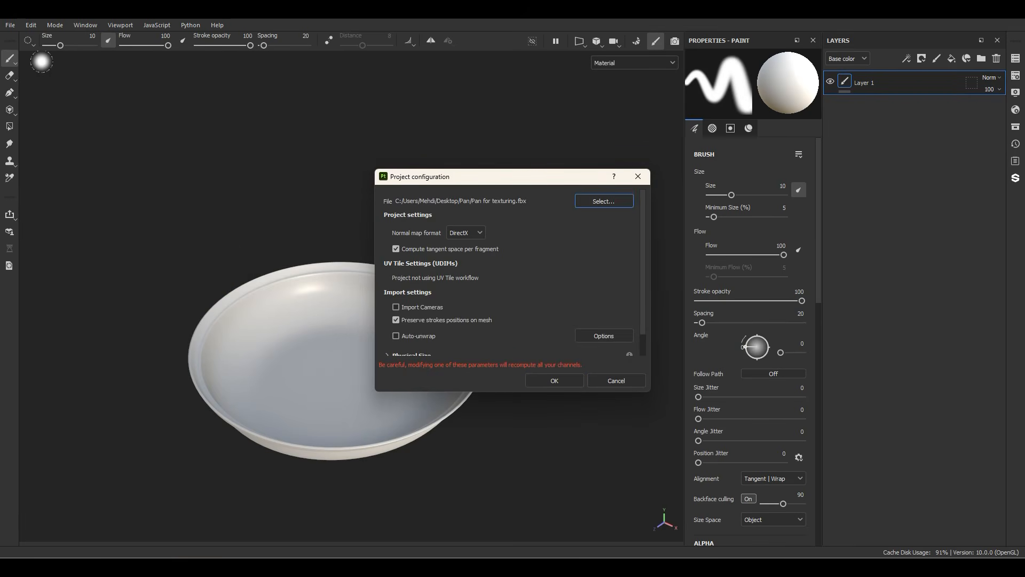
left_click(556, 380)
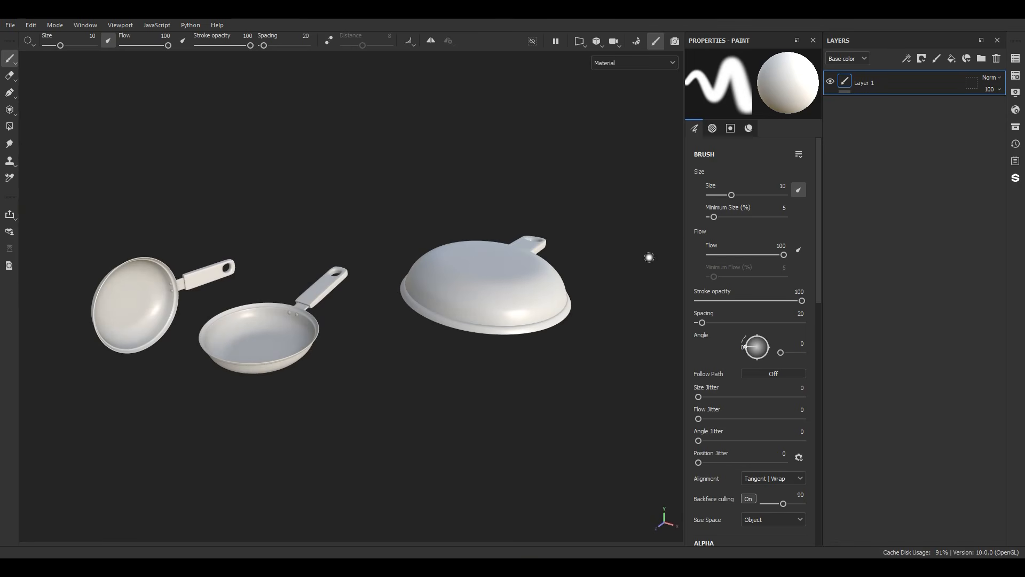
Step: Check the texture set list and inspect the three pans in the viewport
left_click(1016, 57)
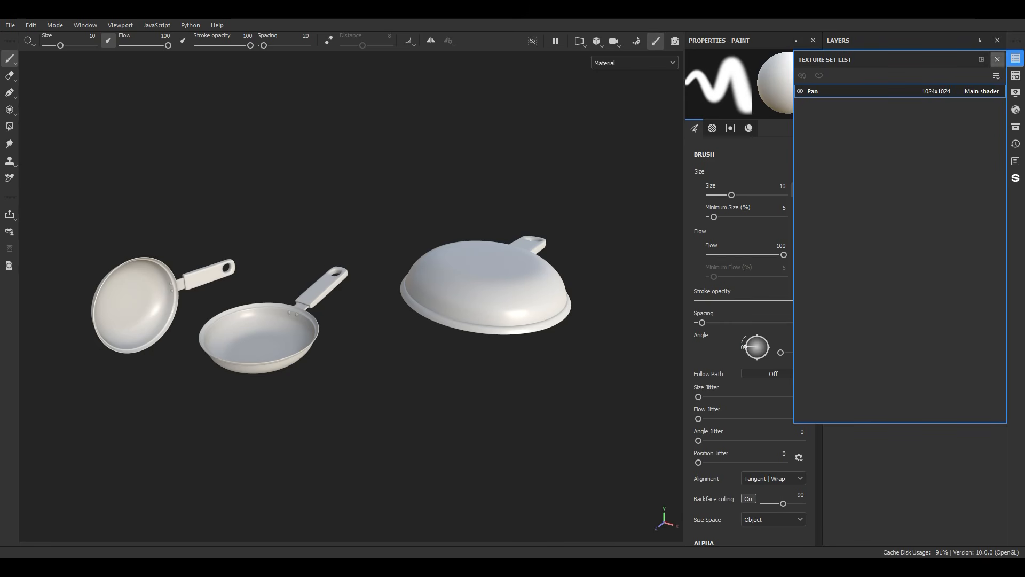
left_click(998, 60)
mouse_move(347, 320)
left_mouse_down("alt")
mouse_move(480, 251)
mouse_move(438, 203)
mouse_move(369, 171)
mouse_move(299, 326)
mouse_move(315, 354)
mouse_move(416, 359)
left_mouse_up("alt")
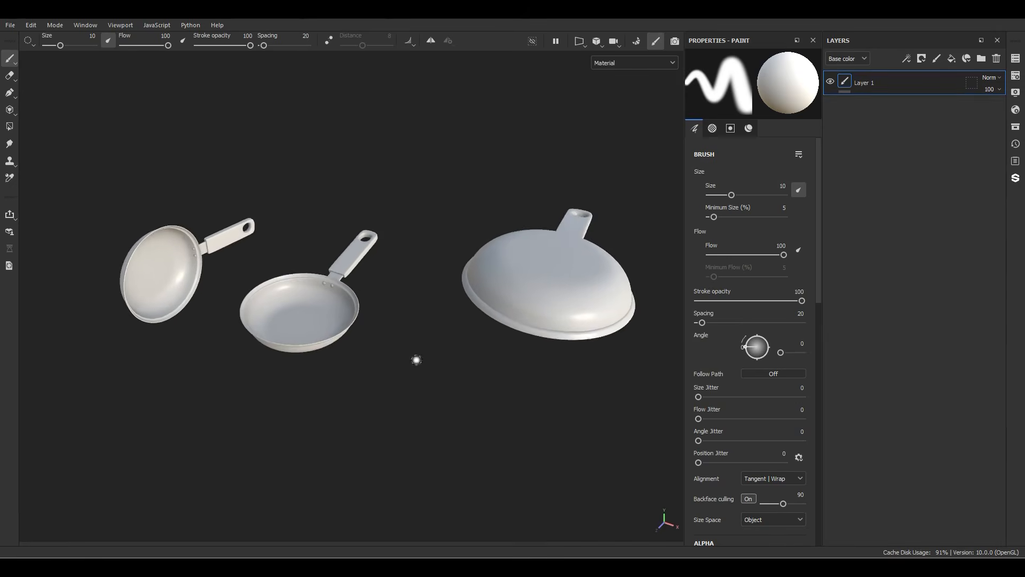
middle_click_drag(314, 359, 367, 341, "alt")
right_click_drag(369, 256, 459, 288, "alt")
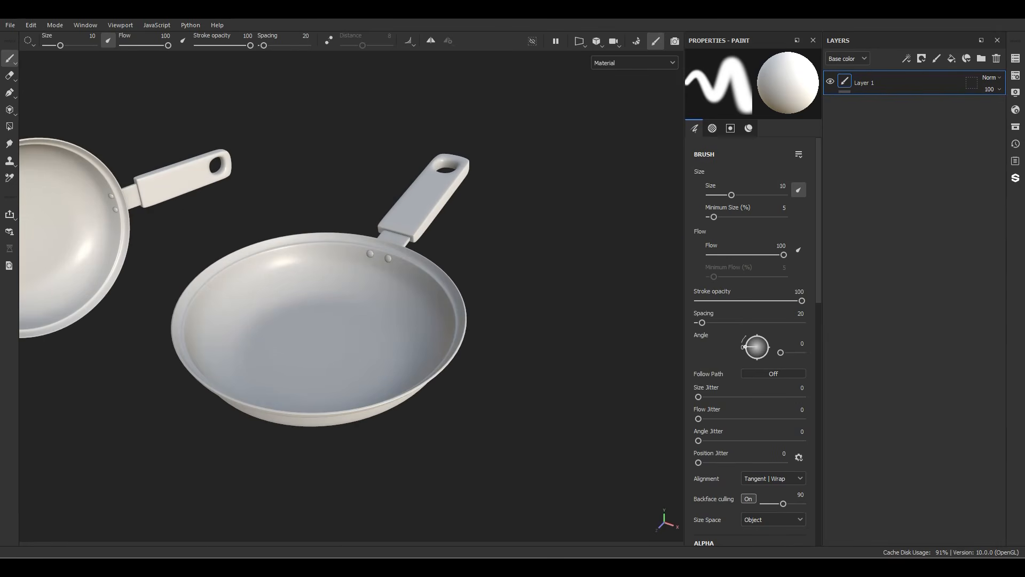
Step: Delete the default paint layer and create three layer folders named Connection, Handle and Pan
left_click(997, 58)
left_click(982, 58)
left_click(982, 58)
left_click(981, 59)
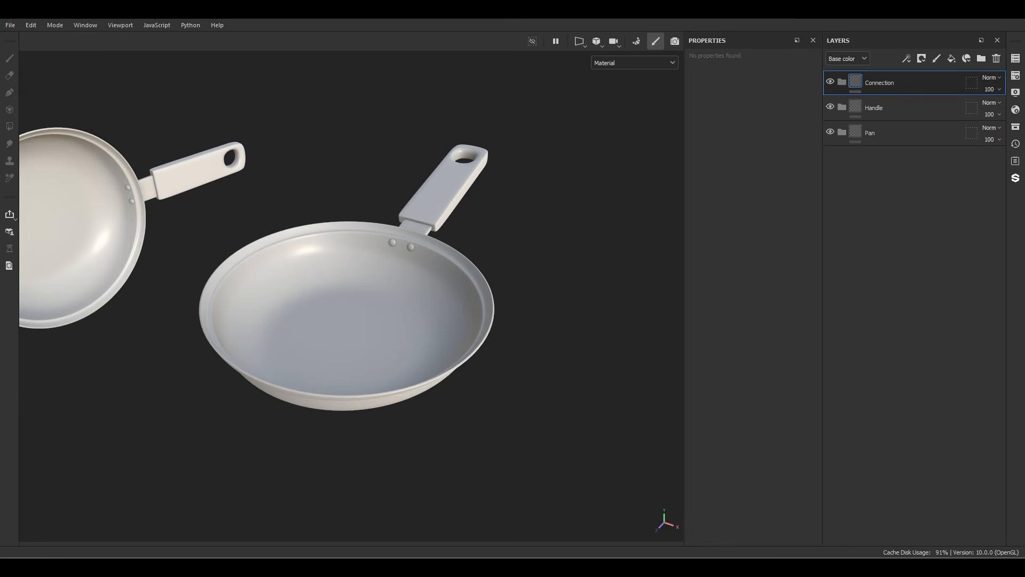
Step: Add a black mask with a paint effect to the Connection folder
right_click(865, 83)
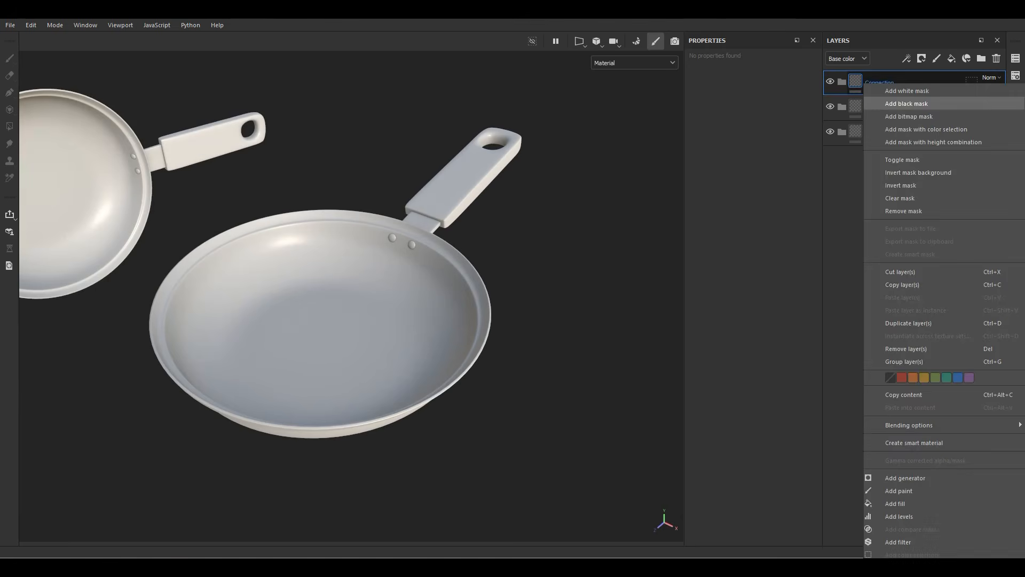
left_click(908, 104)
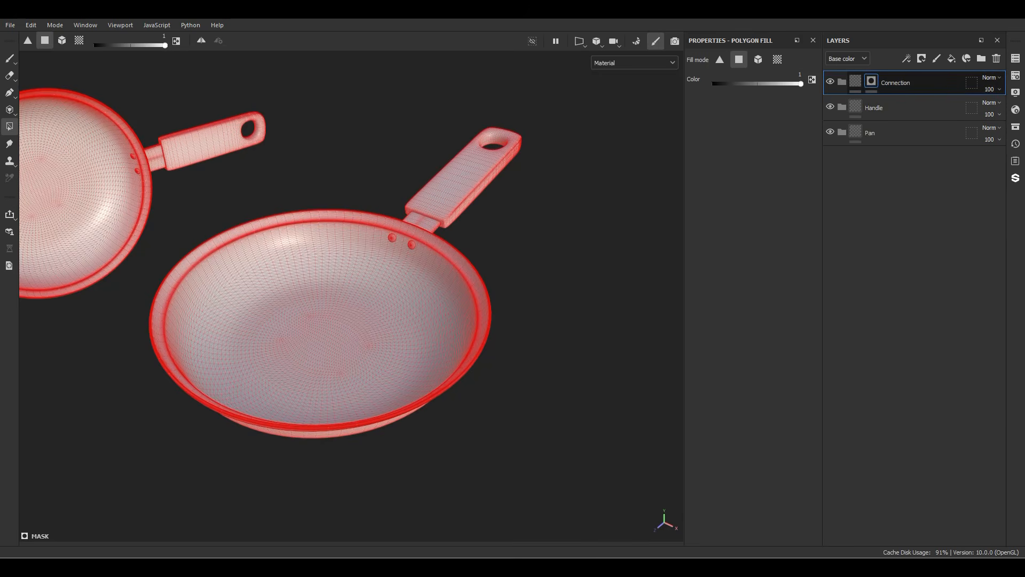
right_click(872, 84)
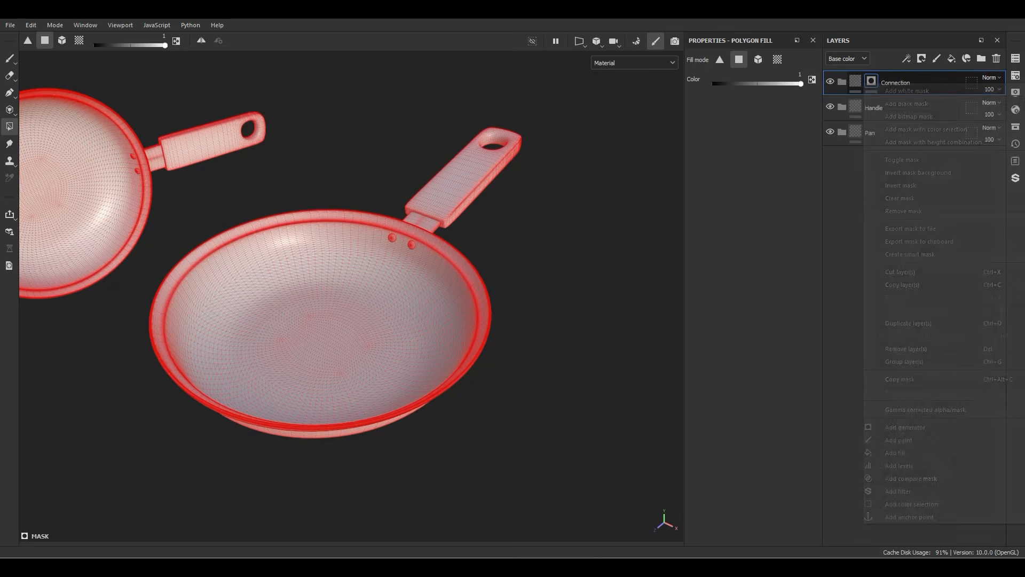
left_click(902, 427)
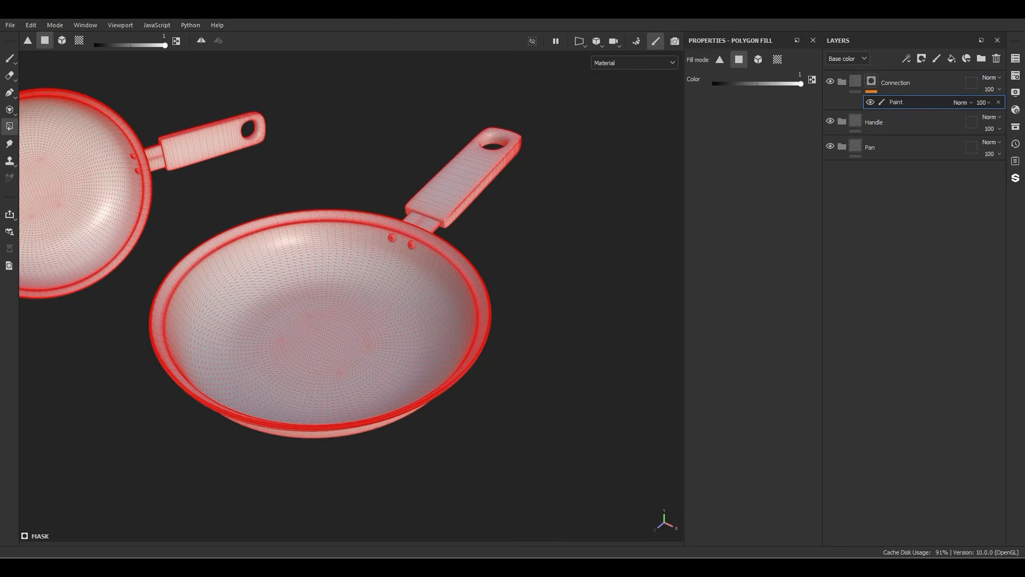
Step: Fill the bracket between pan and handle and the two rivets with white in the Connection mask, using mesh fill mode
left_click(62, 41)
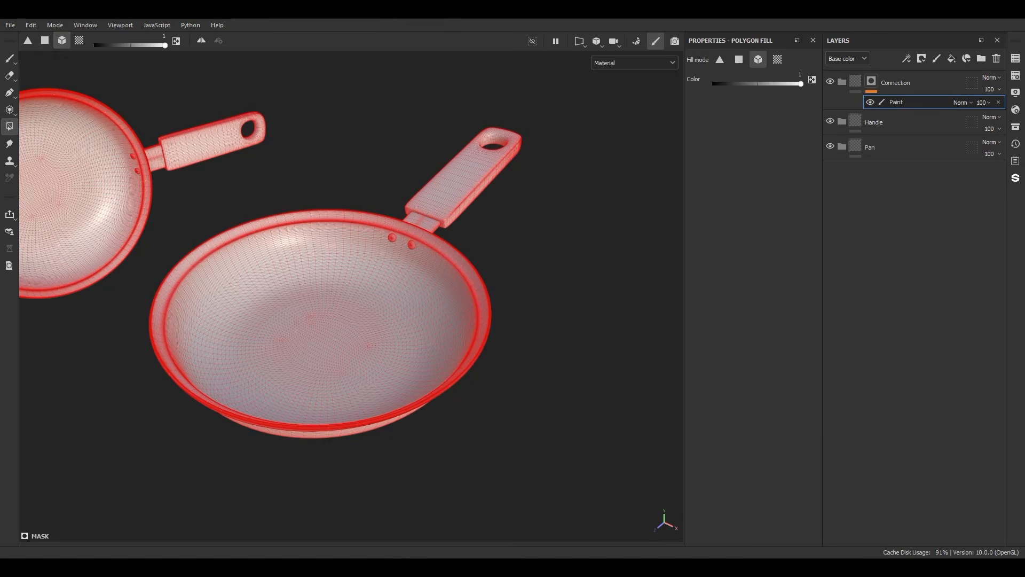
scroll(426, 227, "up", 5)
left_click(872, 81, "alt")
left_click(414, 217)
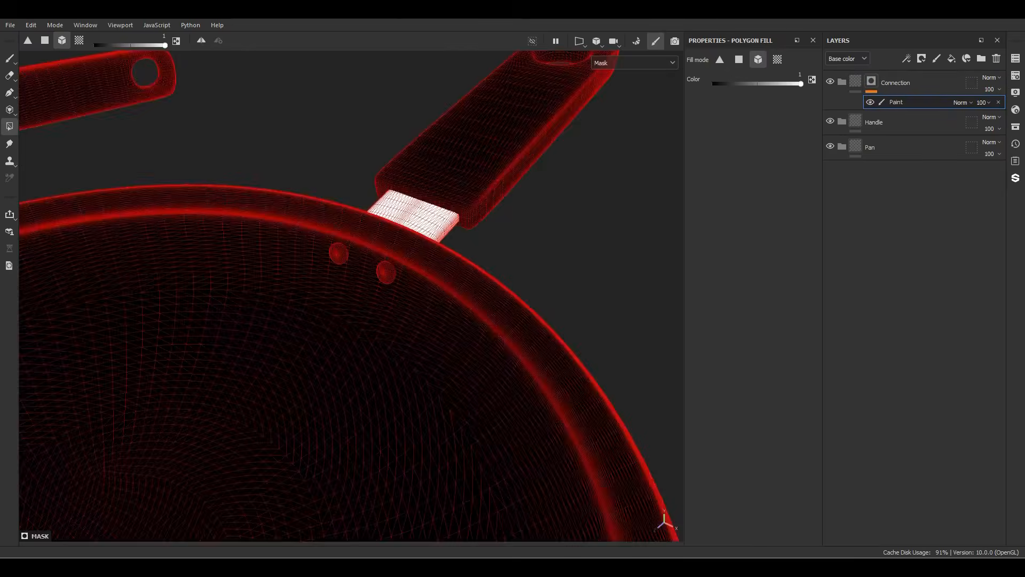
left_click(339, 253)
left_click(386, 273)
key("x")
mouse_move(406, 331)
left_mouse_down("alt")
mouse_move(481, 176)
mouse_move(395, 321)
mouse_move(401, 332)
left_mouse_up("alt")
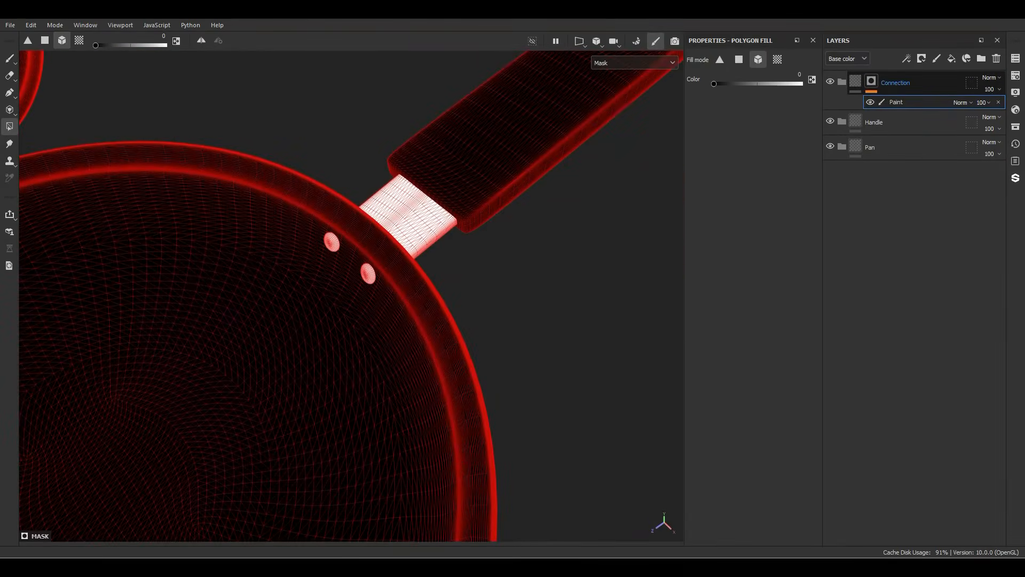
Step: Add a black mask with a paint effect to the Handle folder
right_click(897, 122)
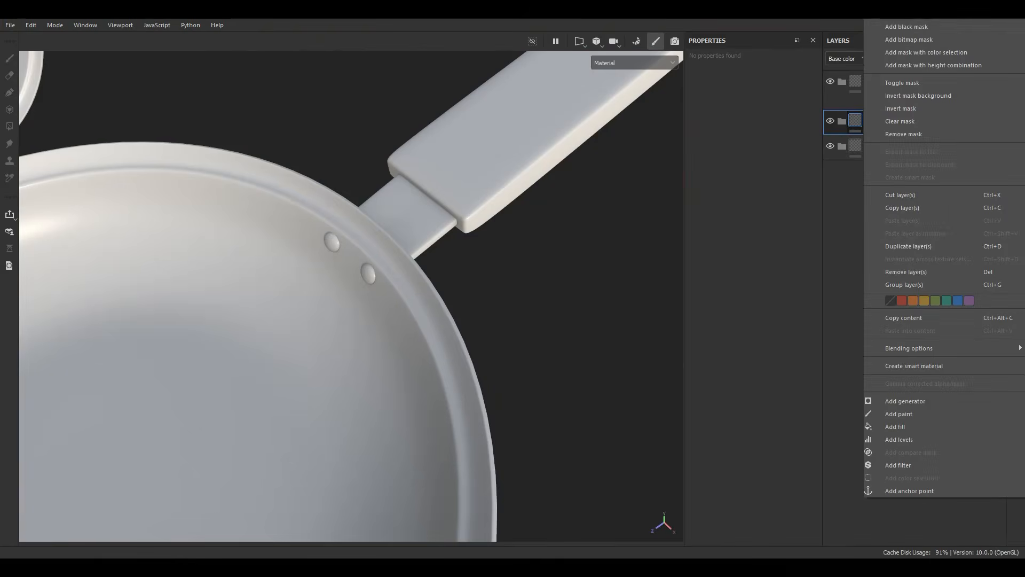
left_click(907, 26)
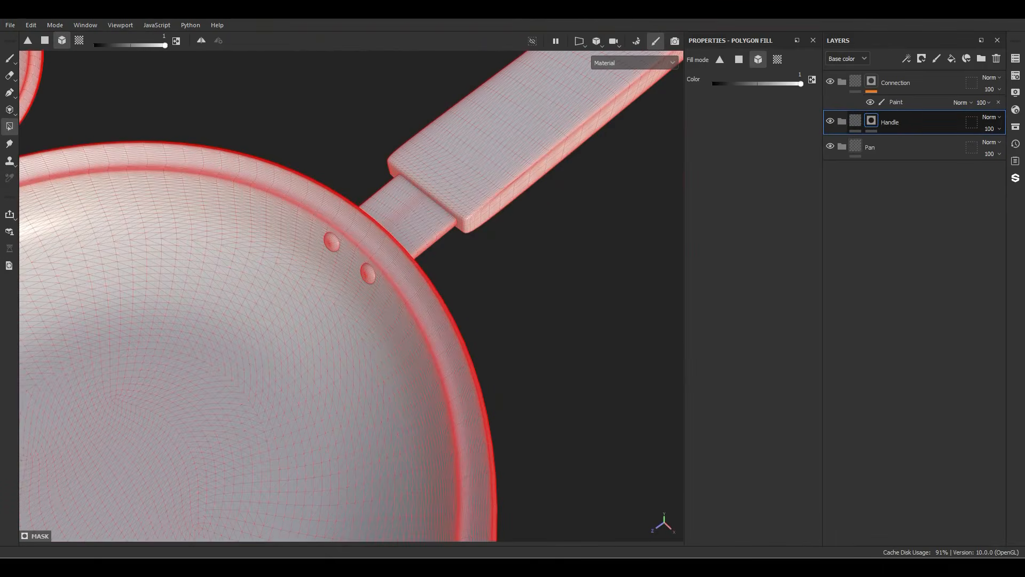
right_click(868, 122)
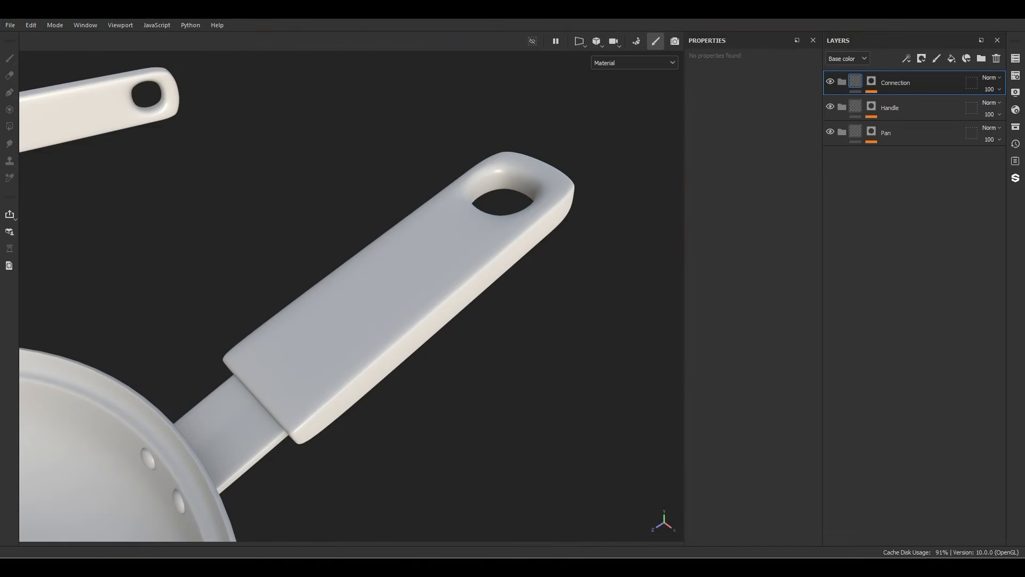
Step: Select the Handle folder, and on Fab open the North Indian Rosewood Veneer download options and highlight the 4k texture set
left_click(891, 107)
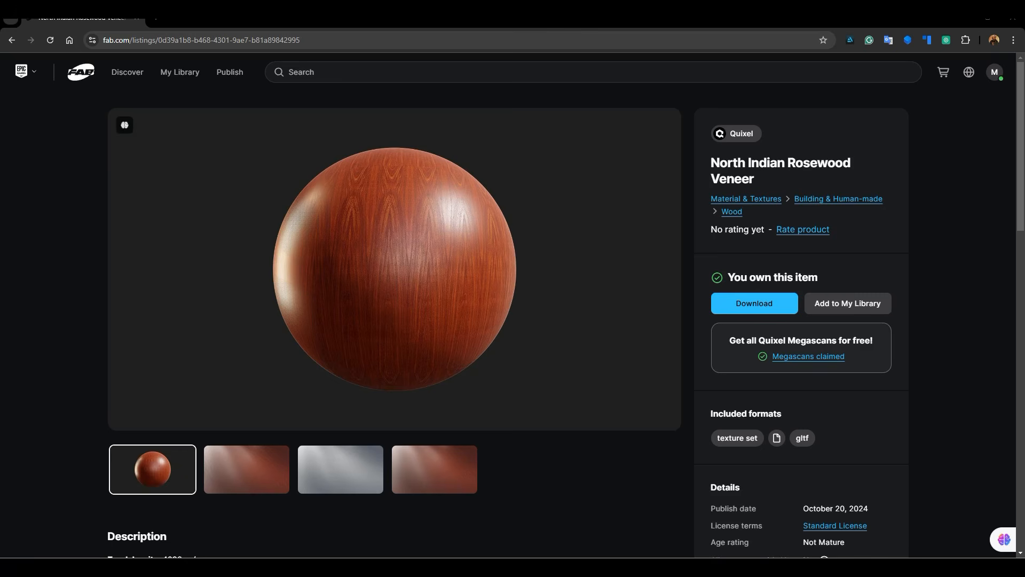
left_click_drag(711, 163, 769, 180)
left_click(754, 303)
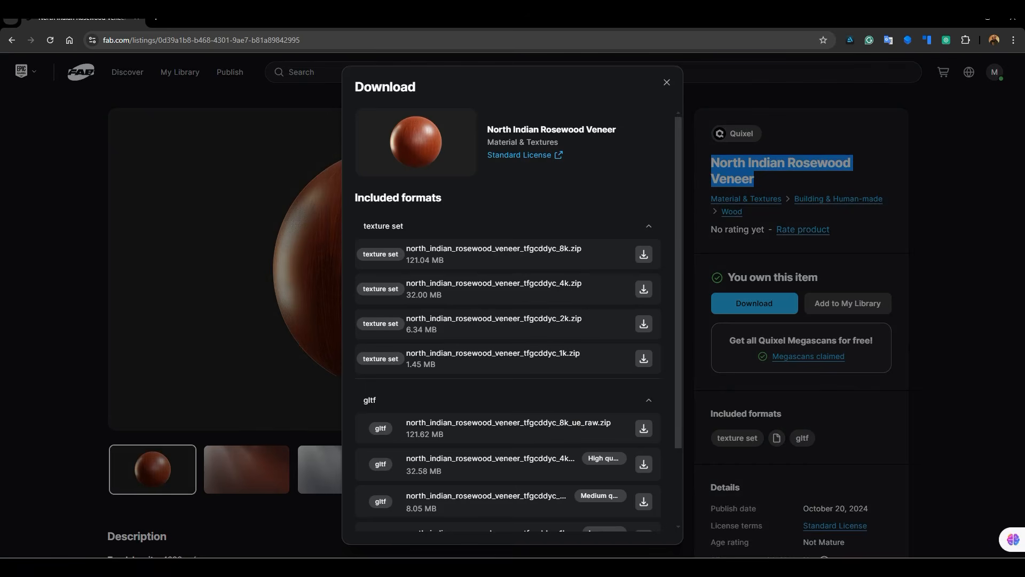
left_click_drag(582, 283, 410, 284)
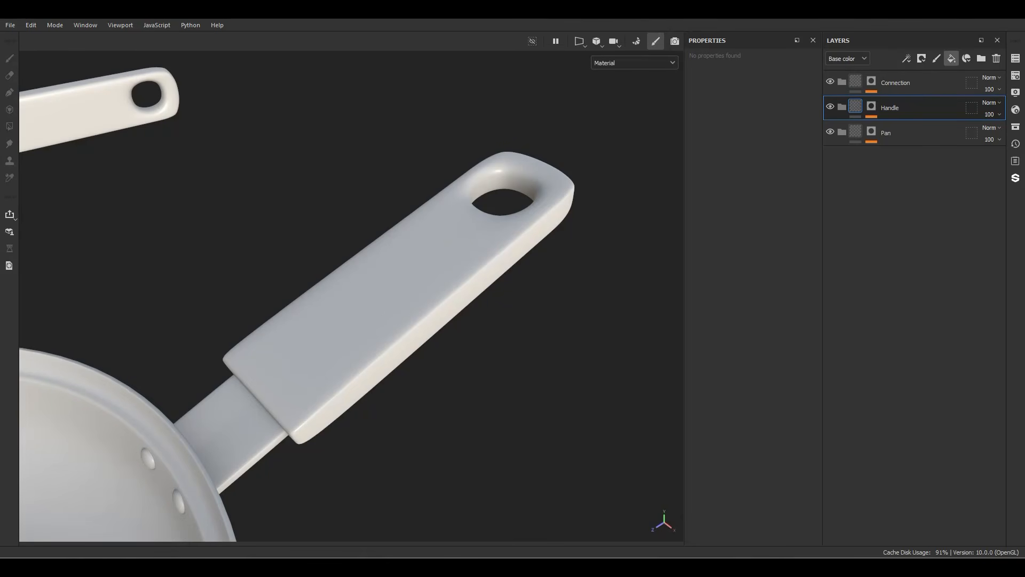
Step: Create a fill layer named "BaseWood" in the Handle folder
left_click(951, 58)
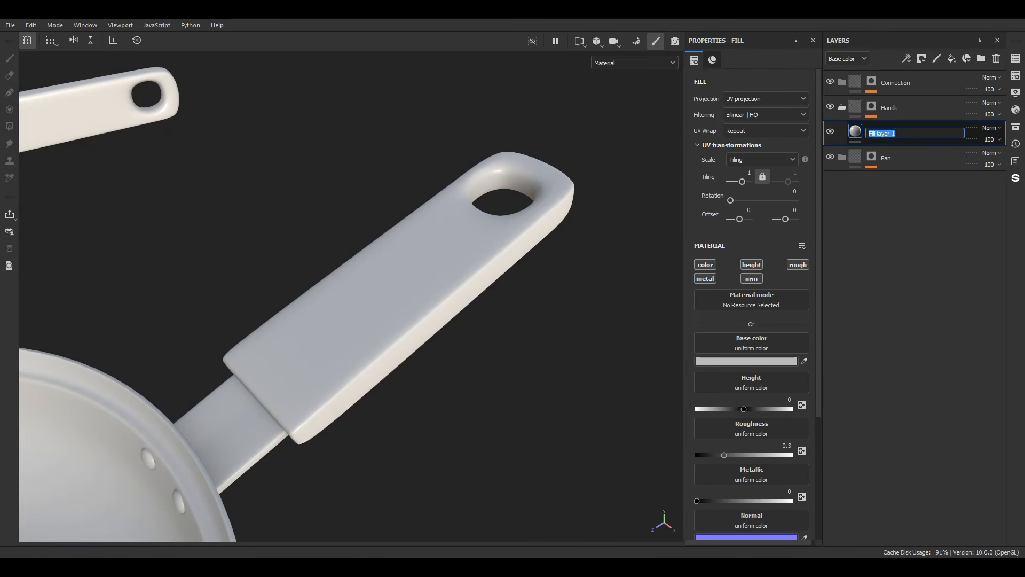
type("BaseWood")
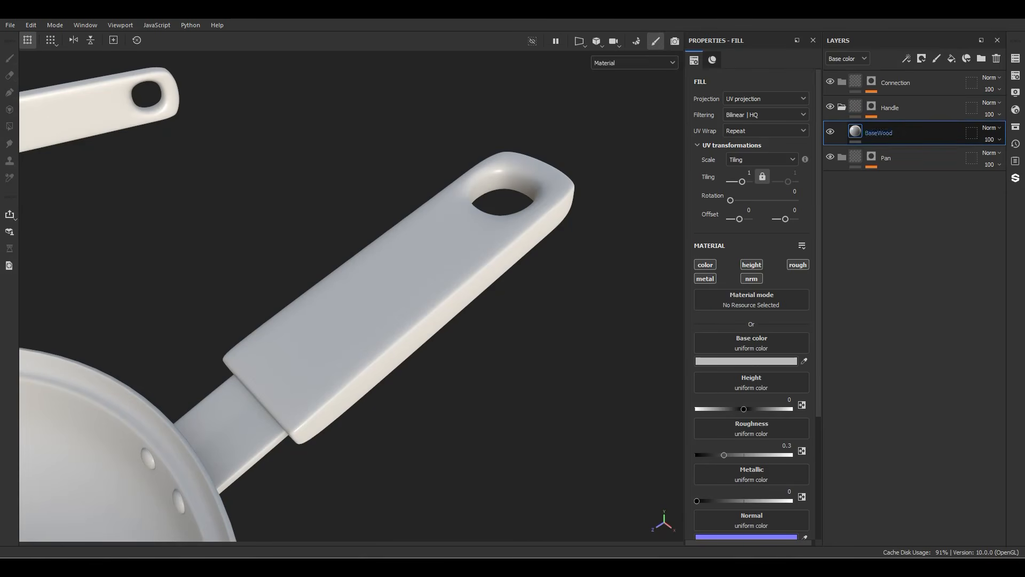
key("Return")
Step: Assign the 4K walnut veneer base color, normal and roughness textures to the matching channels of the BaseWood layer
left_click_drag(1023, 390, 756, 344)
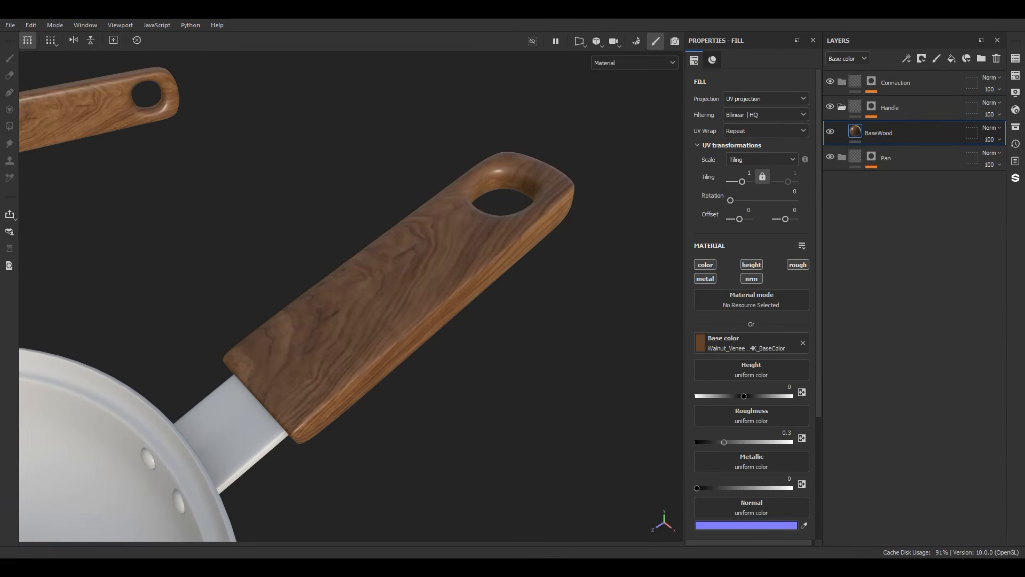
scroll(752, 289, "down", 2)
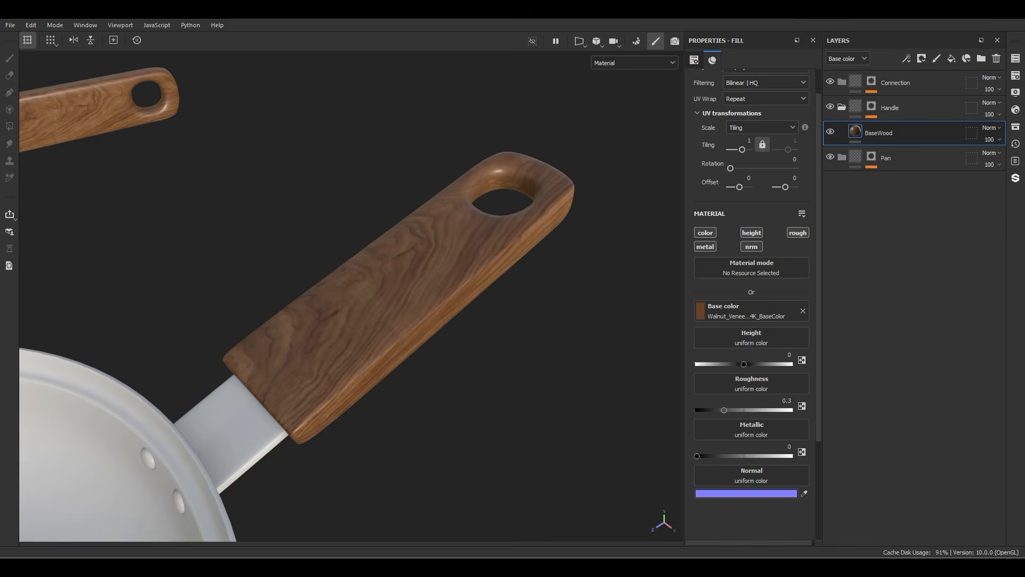
left_click_drag(1023, 481, 751, 475)
left_click_drag(1023, 368, 752, 384)
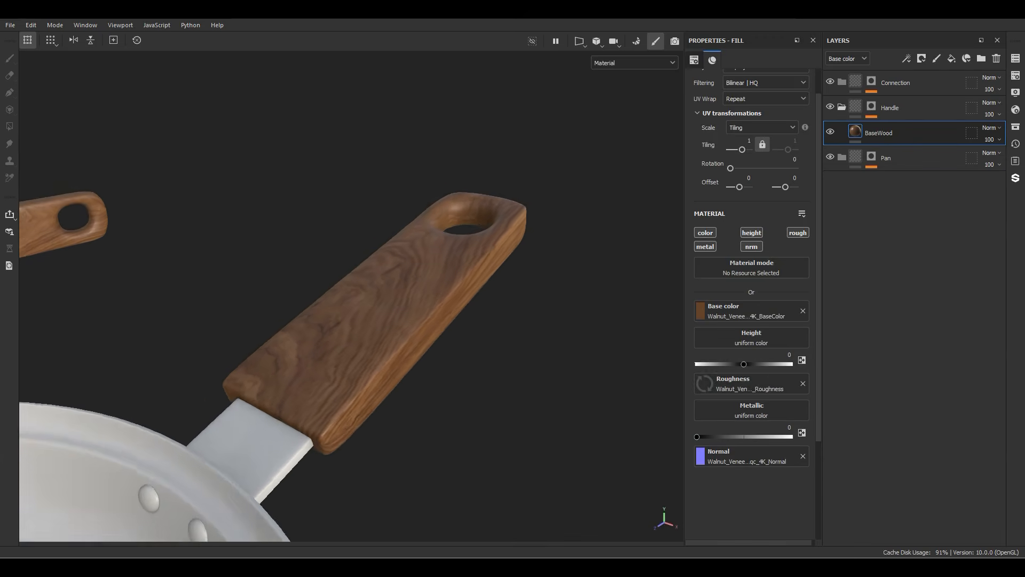
left_click_drag(374, 331, 390, 318, "alt")
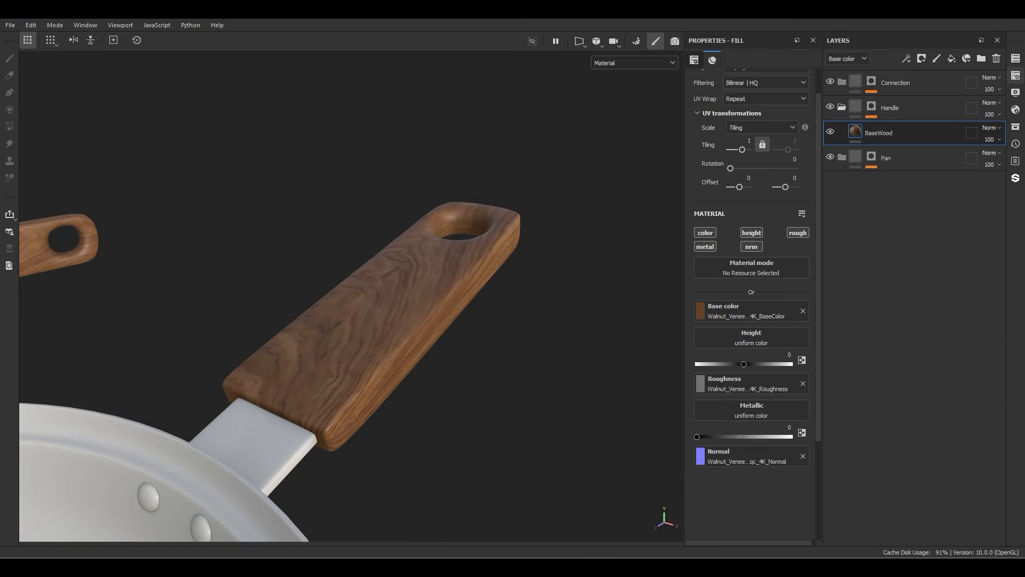
Step: Add an ambient occlusion channel to the Pan texture set
left_click(1016, 76)
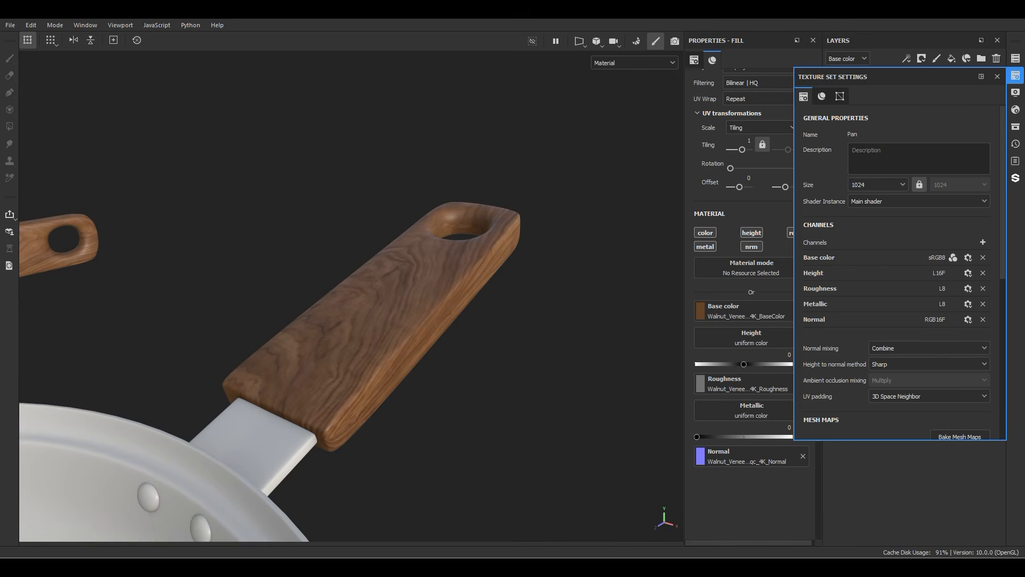
left_click(984, 243)
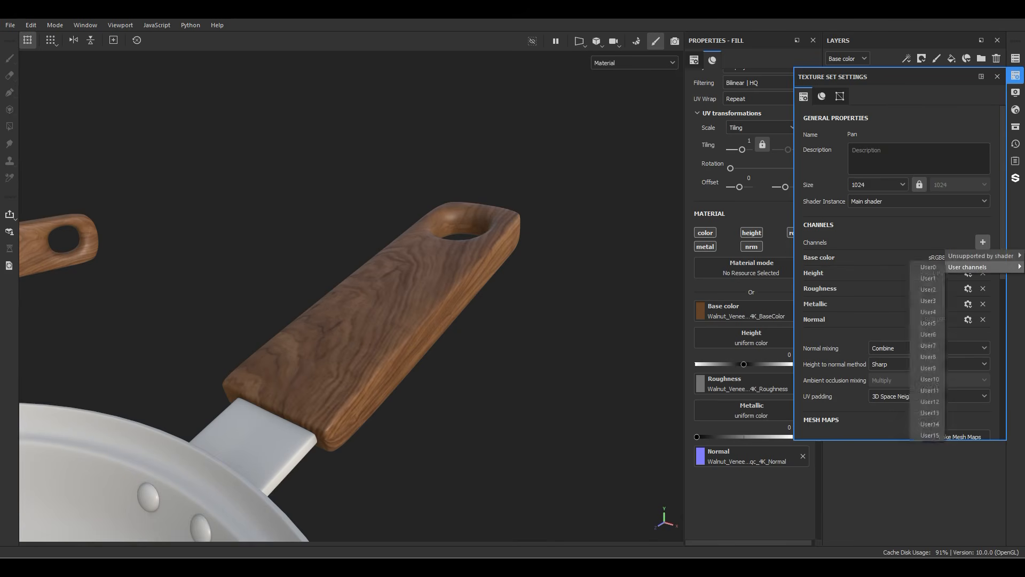
left_click(914, 255)
left_click(998, 76)
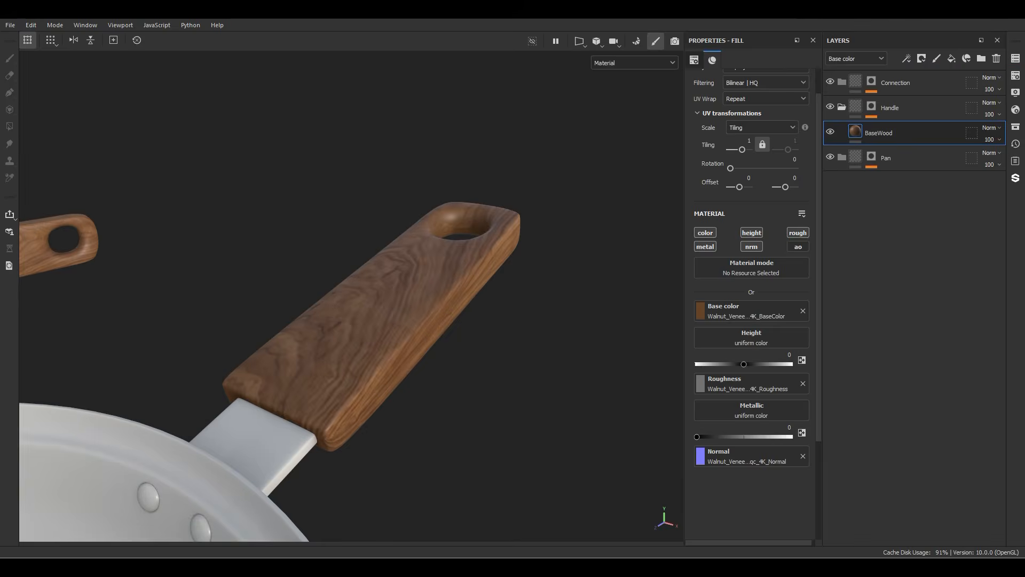
Step: Enable the ambient occlusion channel on the BaseWood layer and assign the walnut veneer cavity texture to it
left_click(799, 247)
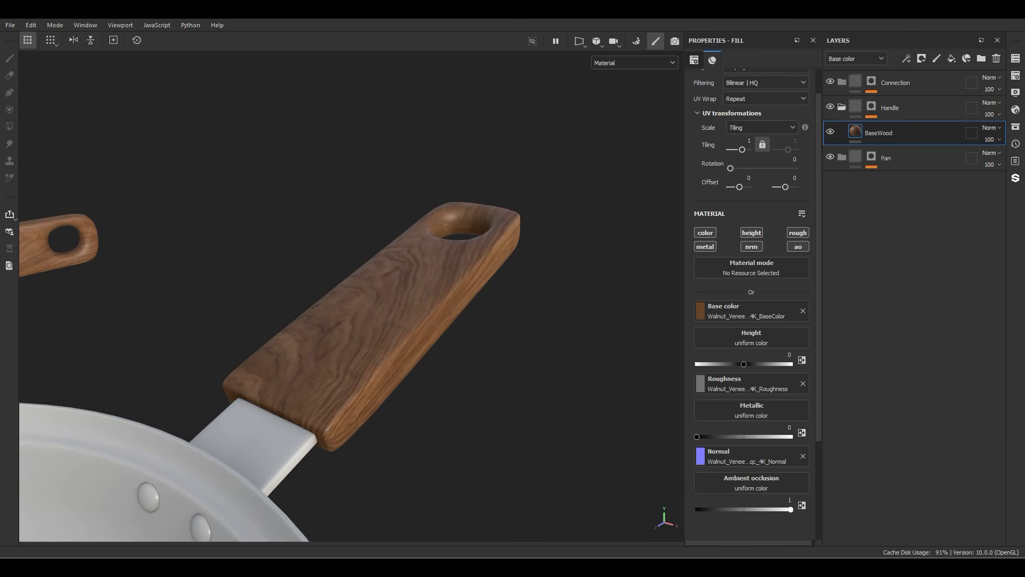
left_click_drag(721, 477, 752, 483)
left_click_drag(342, 299, 454, 294, "alt")
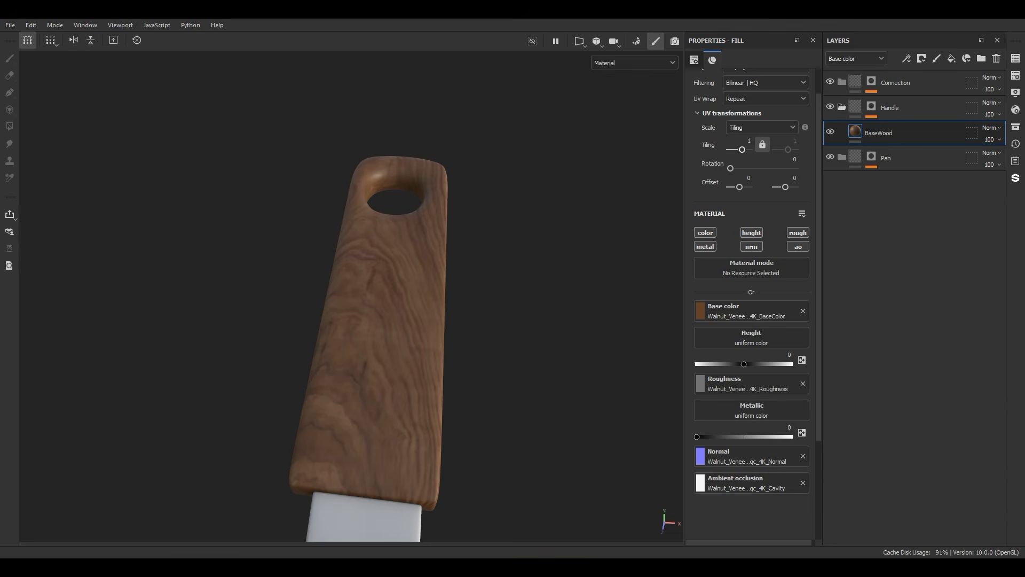
Step: Set the BaseWood layer's projection to tri-planar
scroll(752, 289, "up", 2)
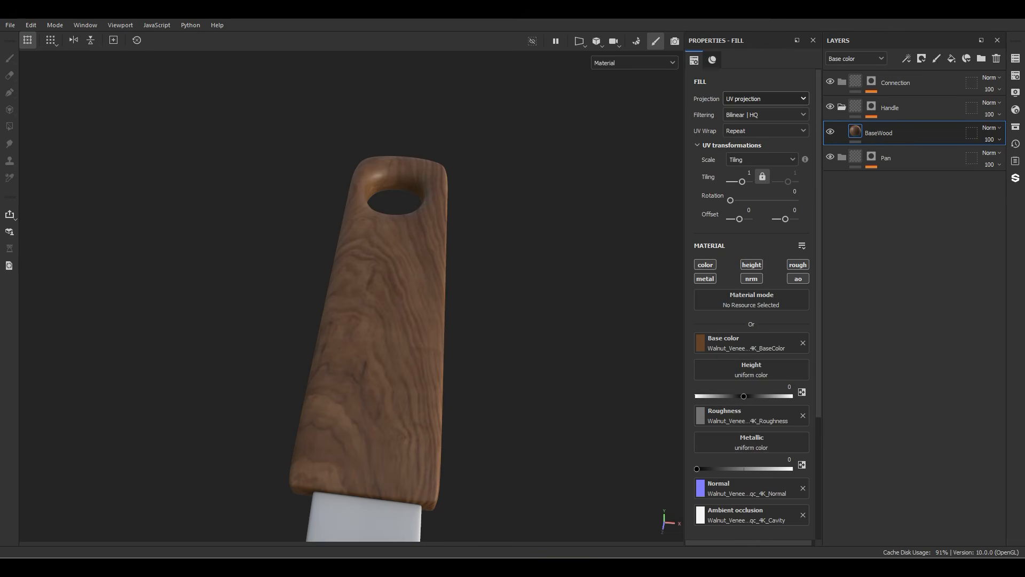
left_click(766, 99)
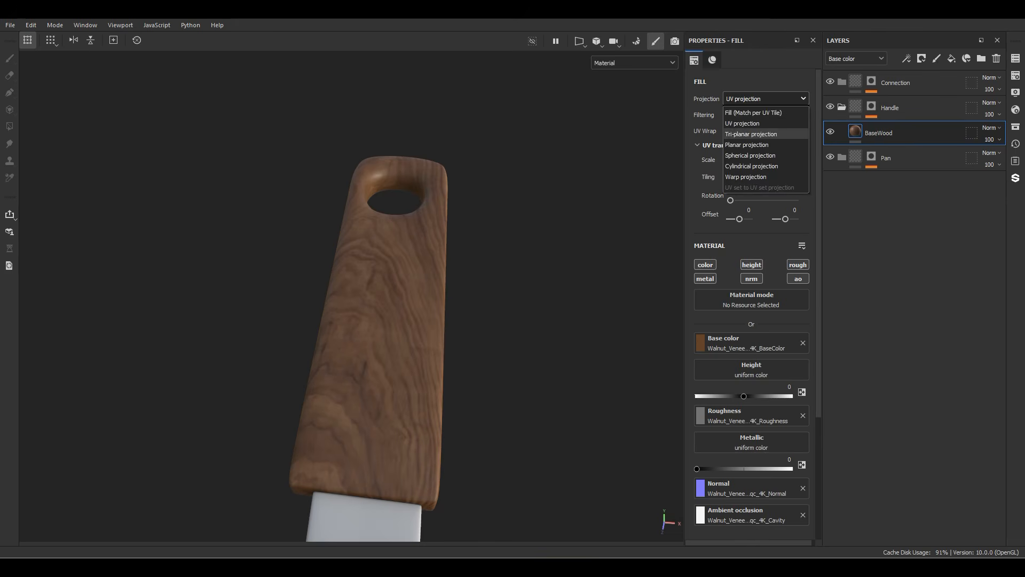
left_click(752, 134)
Step: Scale the BaseWood projection and move it near the handle to reposition the wood grain
left_click_drag(459, 321, 298, 334, "alt")
key("e")
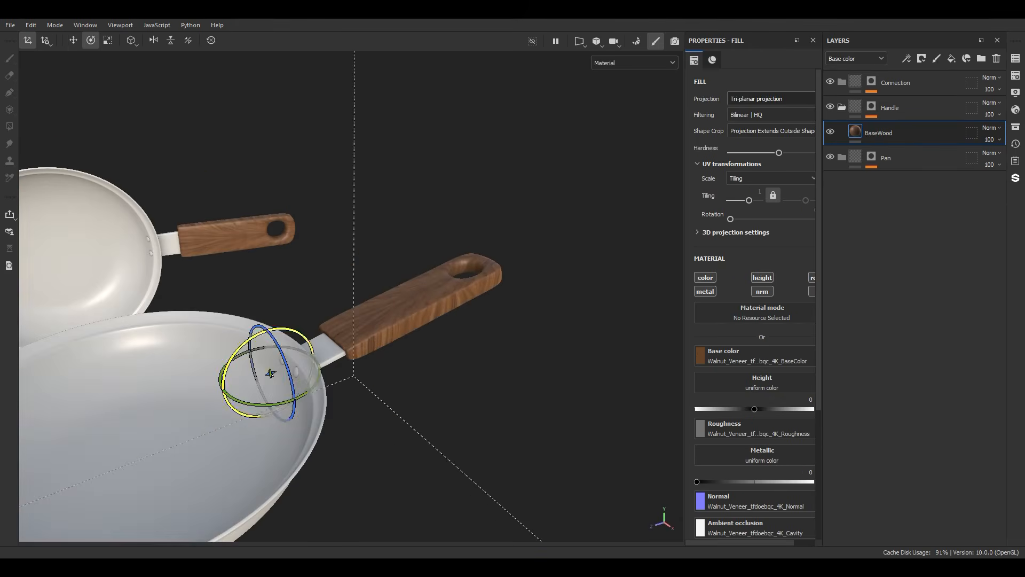
key("r")
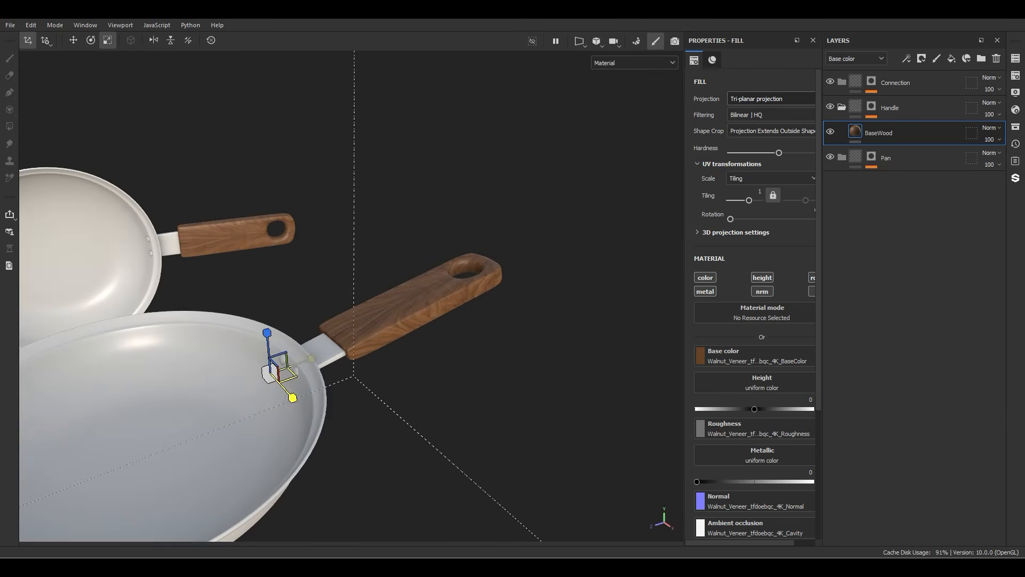
left_click_drag(270, 374, 293, 363, "alt")
key("w")
left_click_drag(329, 333, 381, 275)
scroll(384, 290, "up", 4)
left_click_drag(360, 354, 176, 521)
left_click_drag(224, 203, 305, 240, "alt")
mouse_move(311, 237)
left_mouse_down()
mouse_move(281, 204)
mouse_move(374, 187)
mouse_move(417, 150)
mouse_move(256, 123)
mouse_move(320, 225)
left_mouse_up()
Step: Add a Sharpen filter to the BaseWood layer with a sharpen intensity of 0.2
right_click(901, 134)
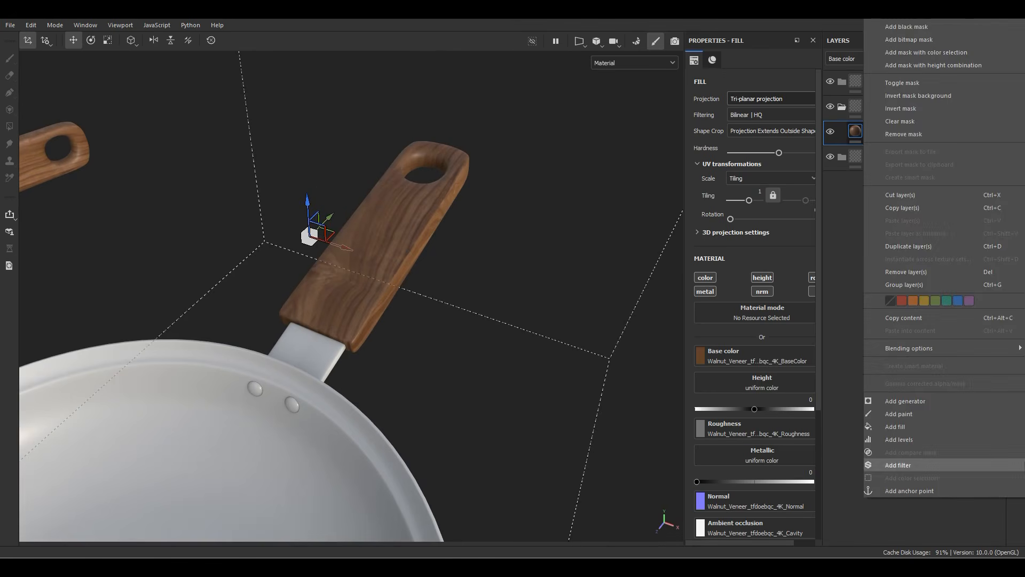
left_click(901, 465)
left_click(780, 116)
type("sha")
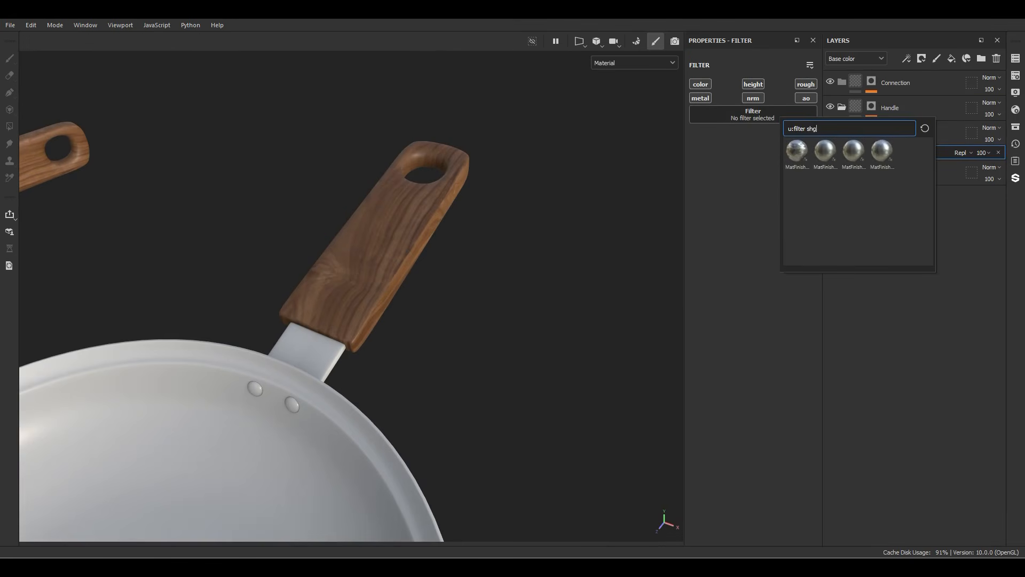
left_click(882, 151)
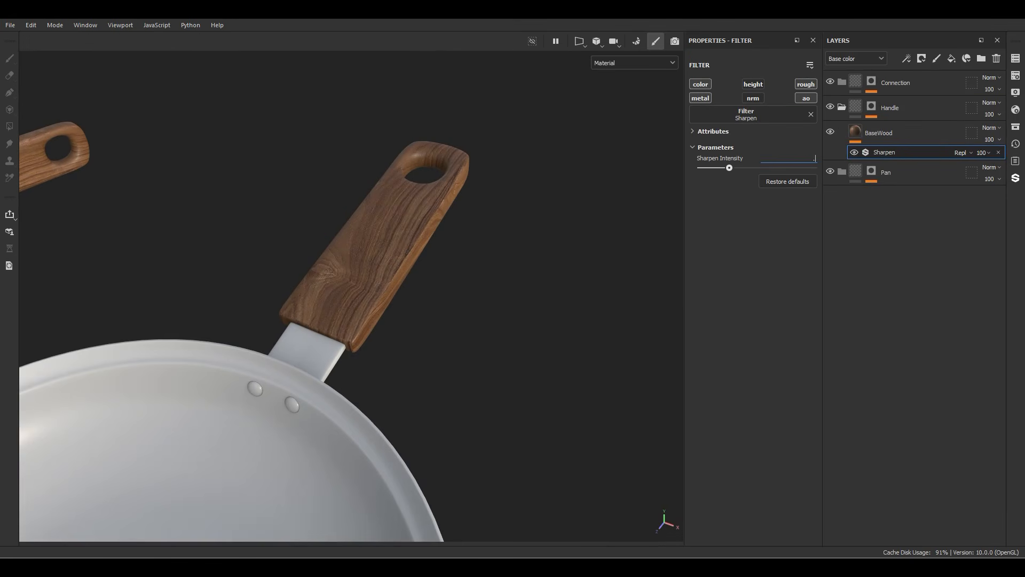
type(".2")
key("Return")
scroll(374, 257, "up", 5)
mouse_move(374, 257)
left_mouse_down("alt")
mouse_move(369, 214)
mouse_move(385, 241)
left_mouse_up("alt")
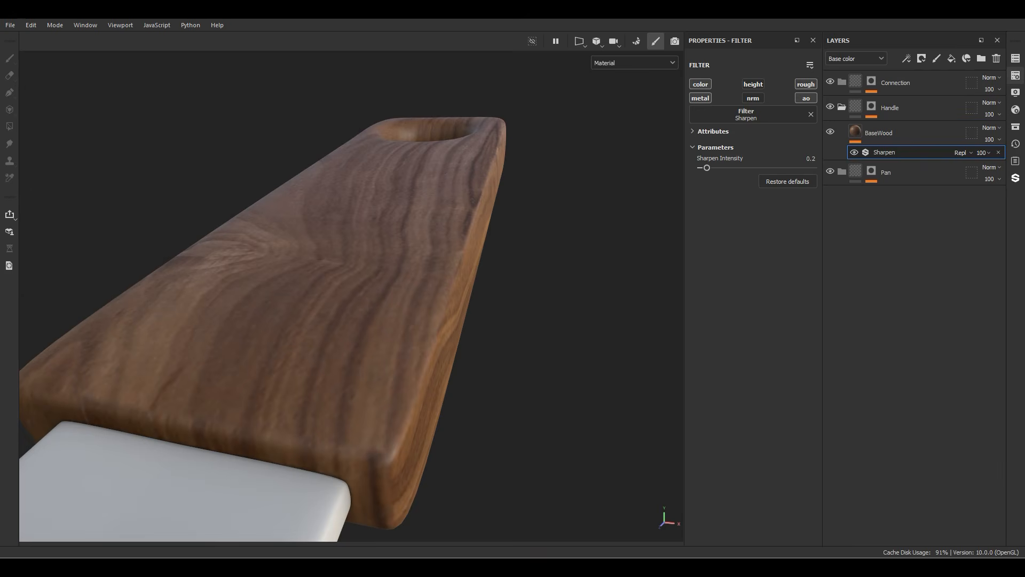
Step: Set the Pan texture set's size to 2048 and view the whole handle
left_click(1015, 76)
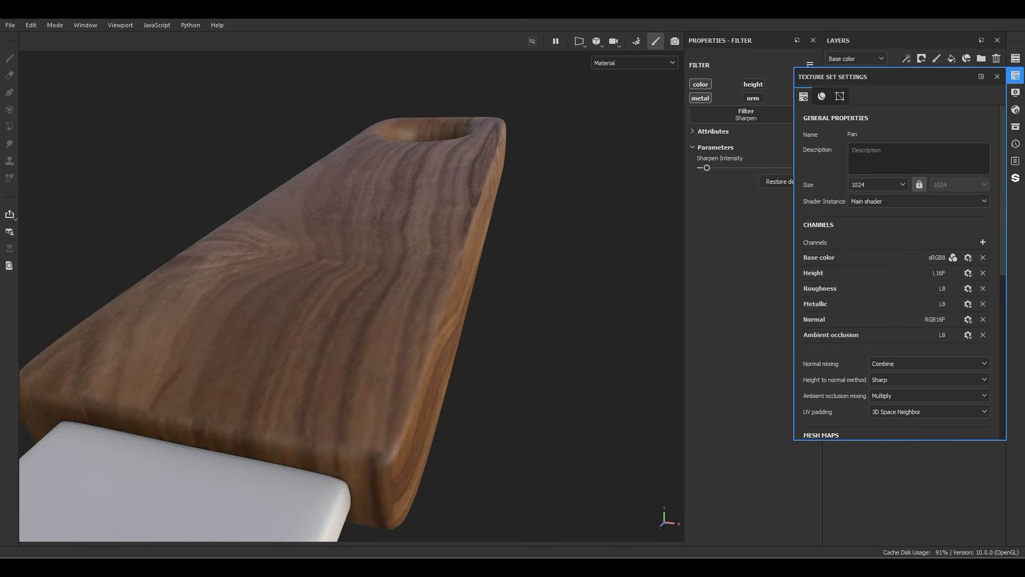
left_click(878, 184)
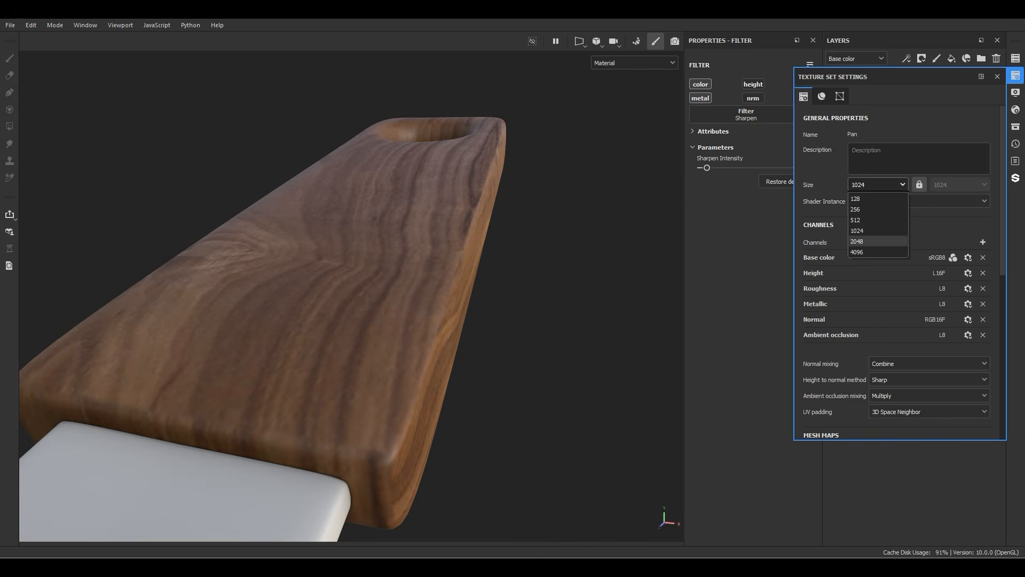
left_click(870, 242)
left_click(1016, 75)
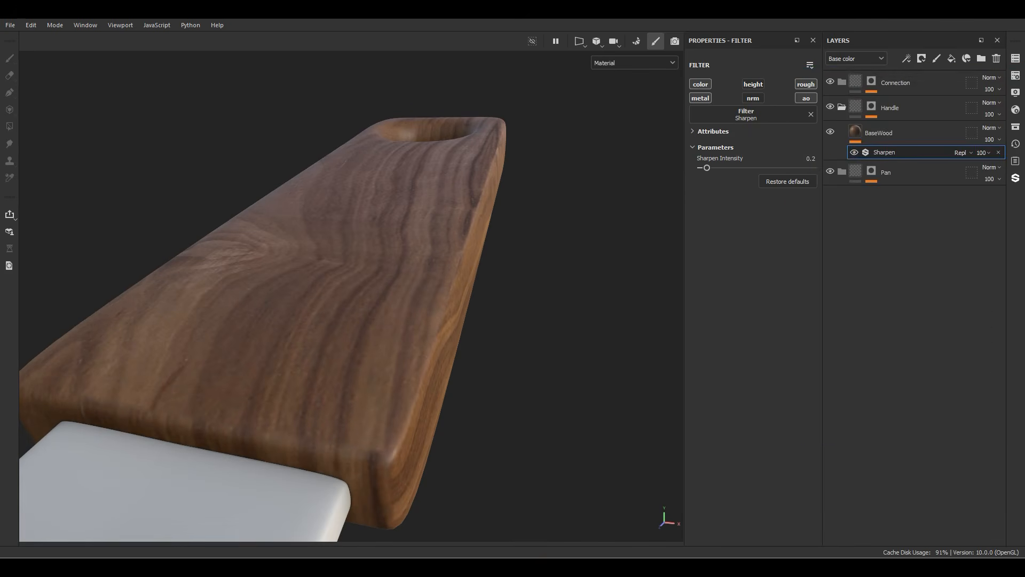
left_click_drag(342, 267, 395, 331, "alt")
middle_click_drag(395, 214, 347, 358, "alt")
left_click_drag(347, 358, 334, 336, "alt")
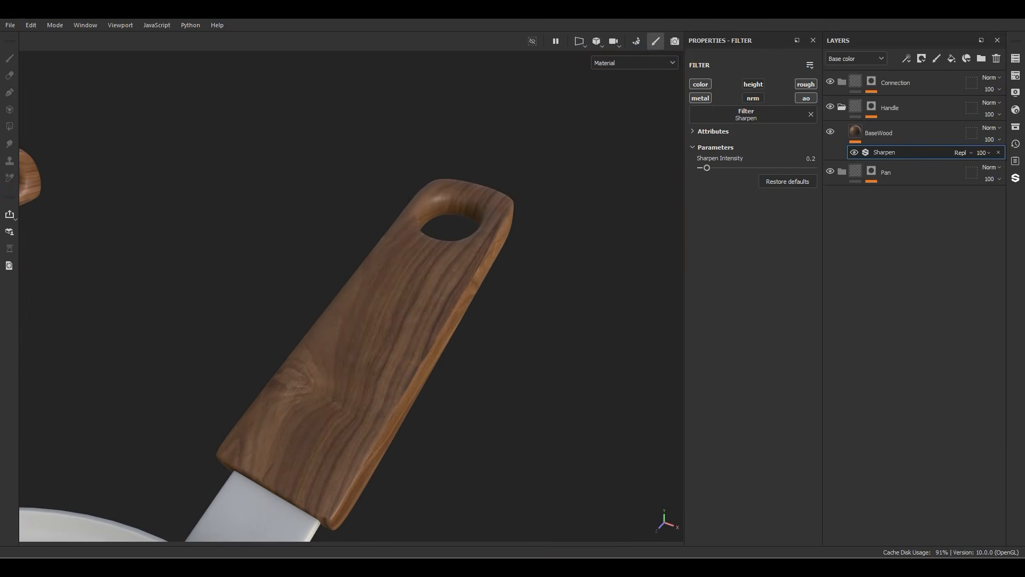
Step: Add an anchor point above the Sharpen filter on BaseWood, and create a fill layer named "Height And Roughness" above BaseWood
right_click(878, 153)
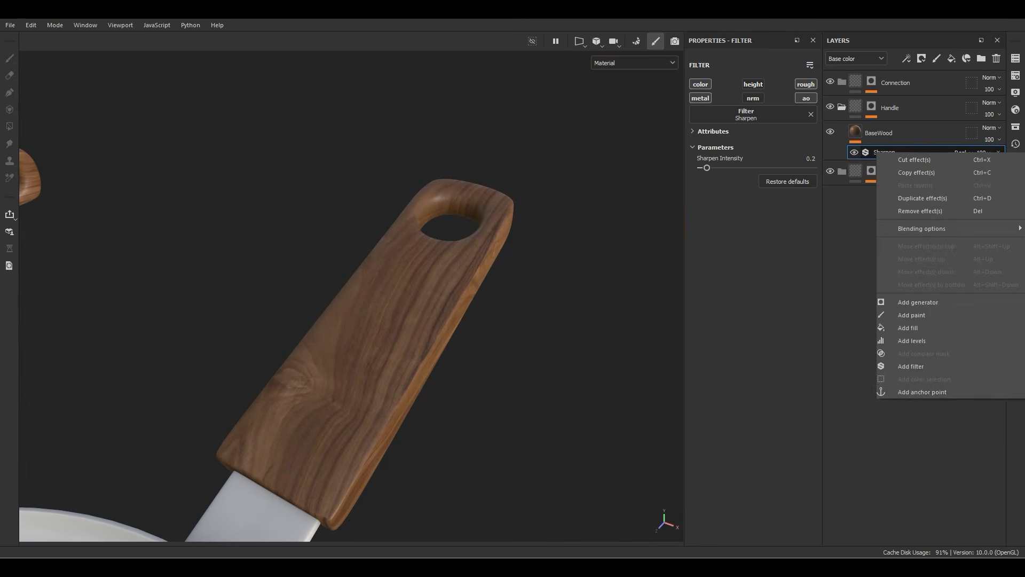
left_click(908, 391)
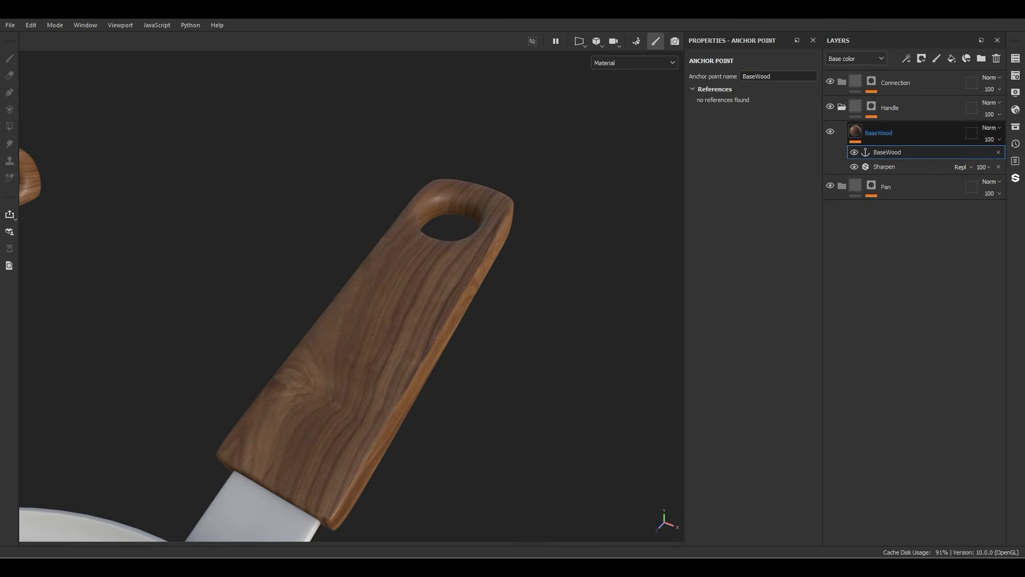
left_click(951, 59)
double_click(887, 133)
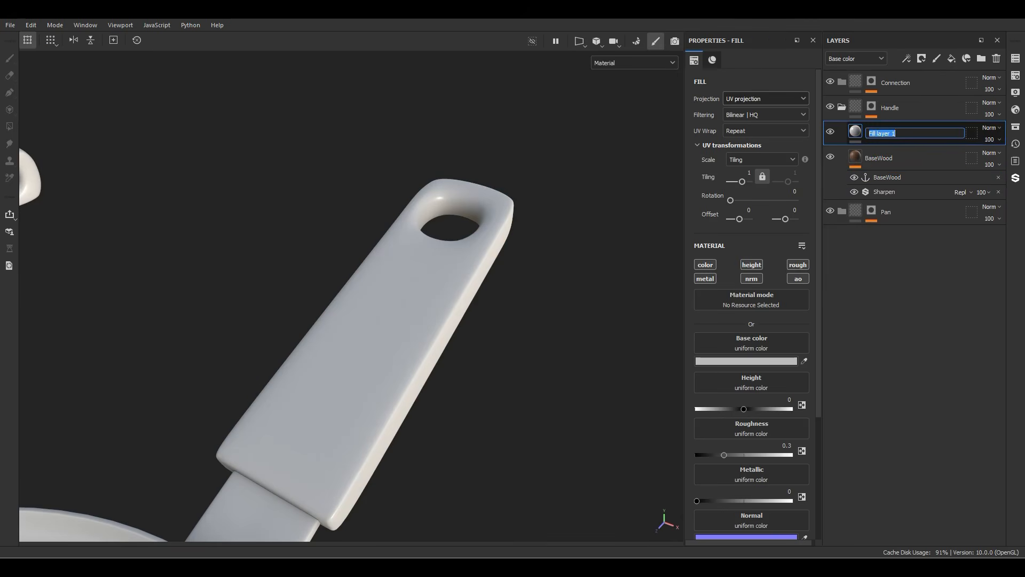
type("Height And Roughness")
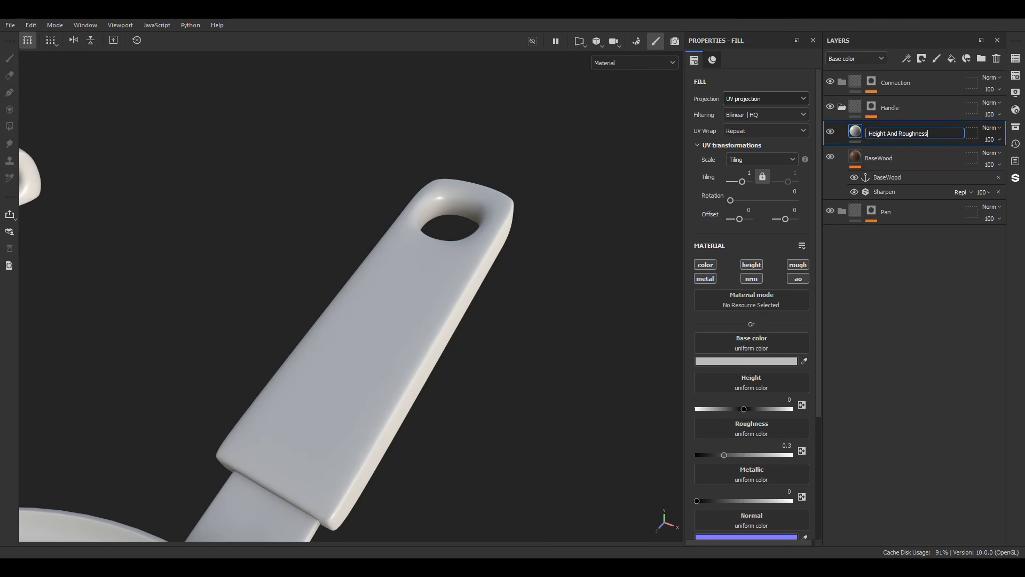
key("Return")
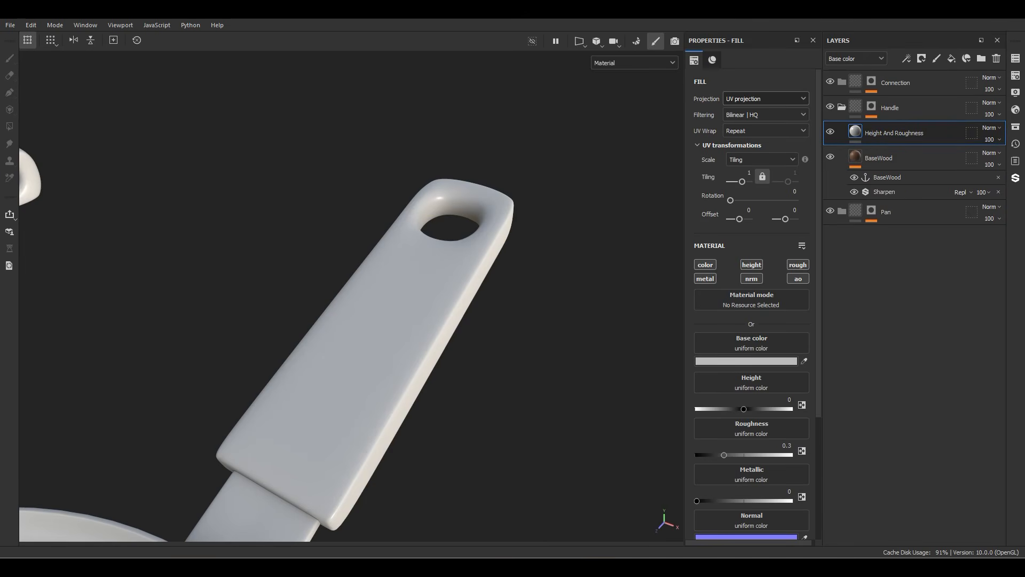
Step: Limit the Height And Roughness layer to the height and roughness channels, with height 0.1 and roughness 0.9
left_click(752, 265, "alt")
left_click(798, 265)
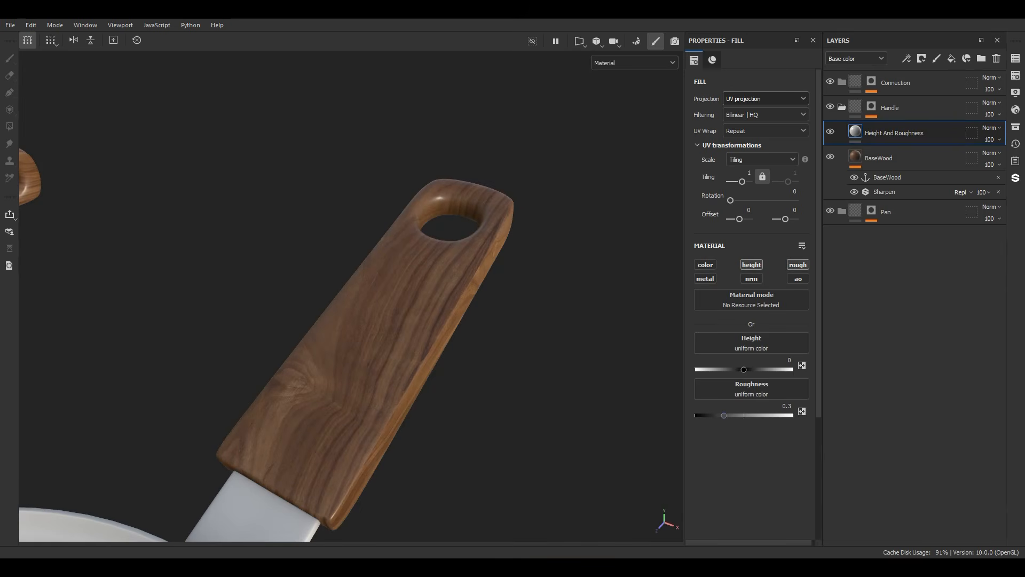
left_click(790, 360)
key("Return")
left_click(787, 406)
type(".8")
key("Return")
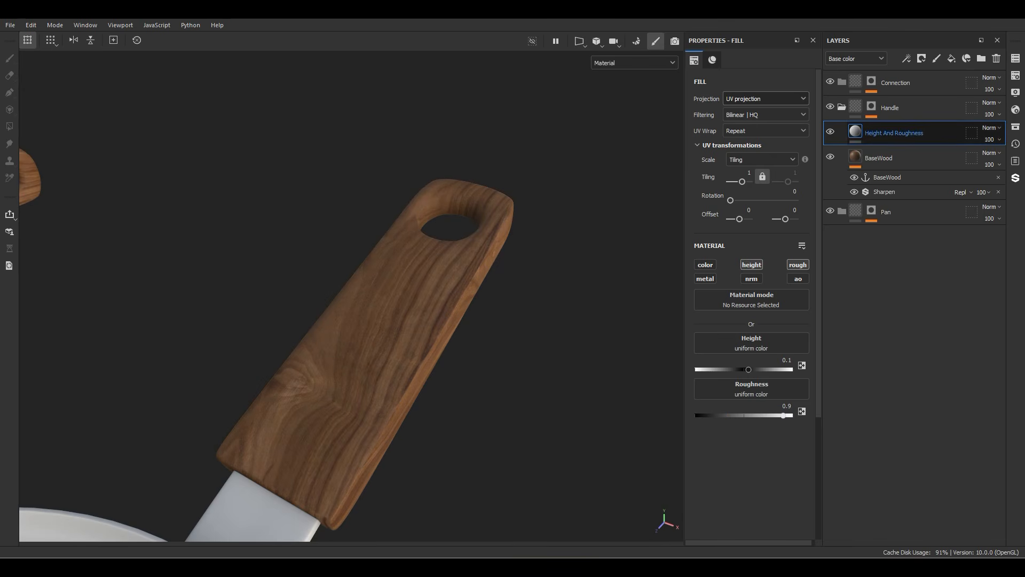
Step: Add a black mask with a fill effect to the Height And Roughness layer, using the BaseWood anchor point as its grayscale
right_click(865, 133)
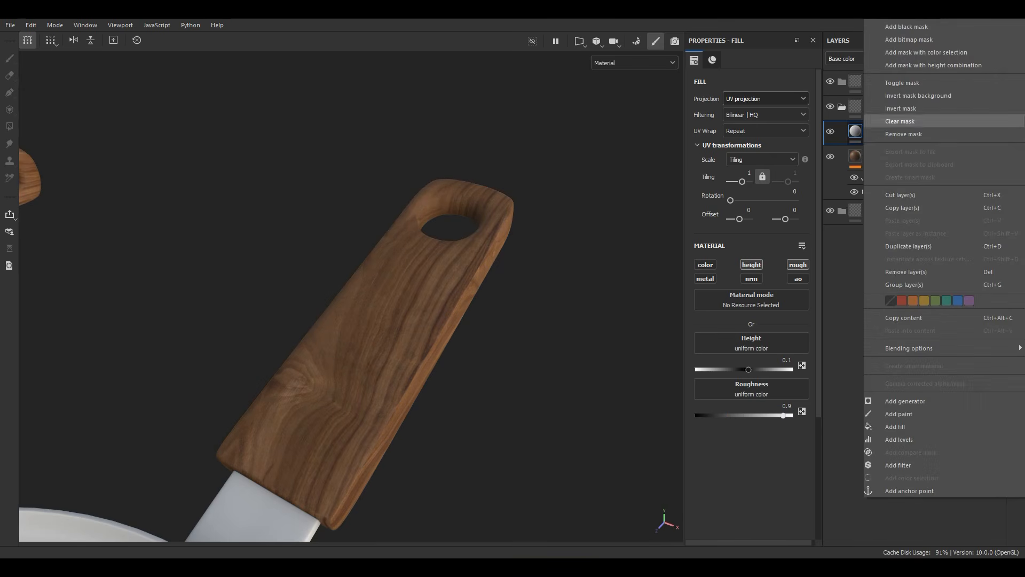
left_click(906, 27)
right_click(865, 133)
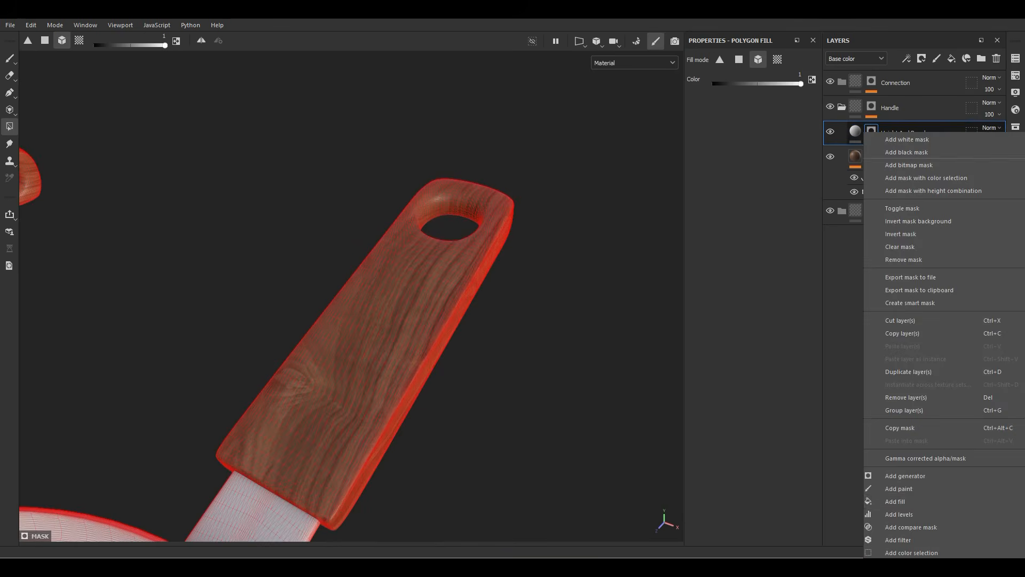
left_click(898, 501)
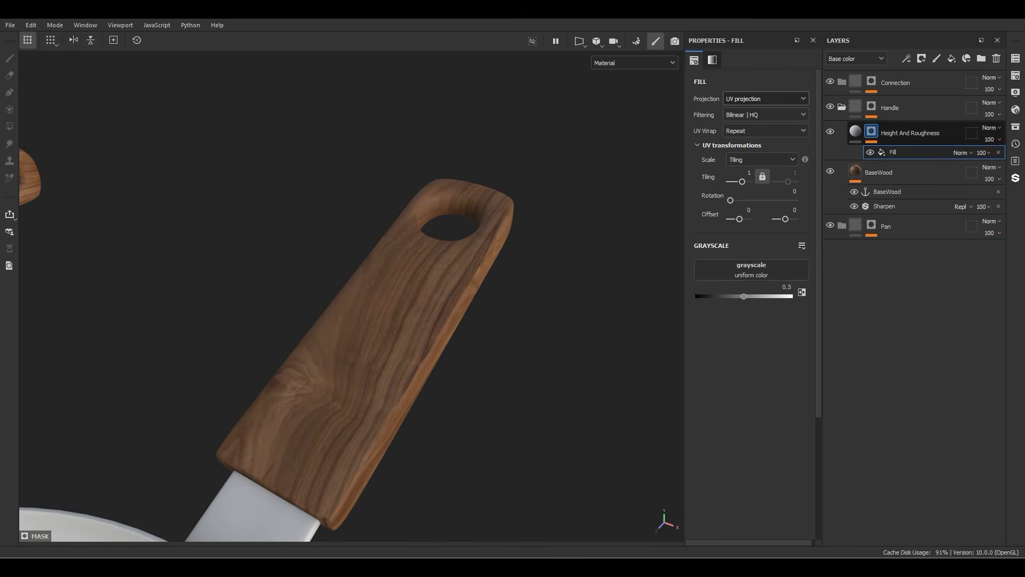
left_click(751, 270)
left_click(860, 279)
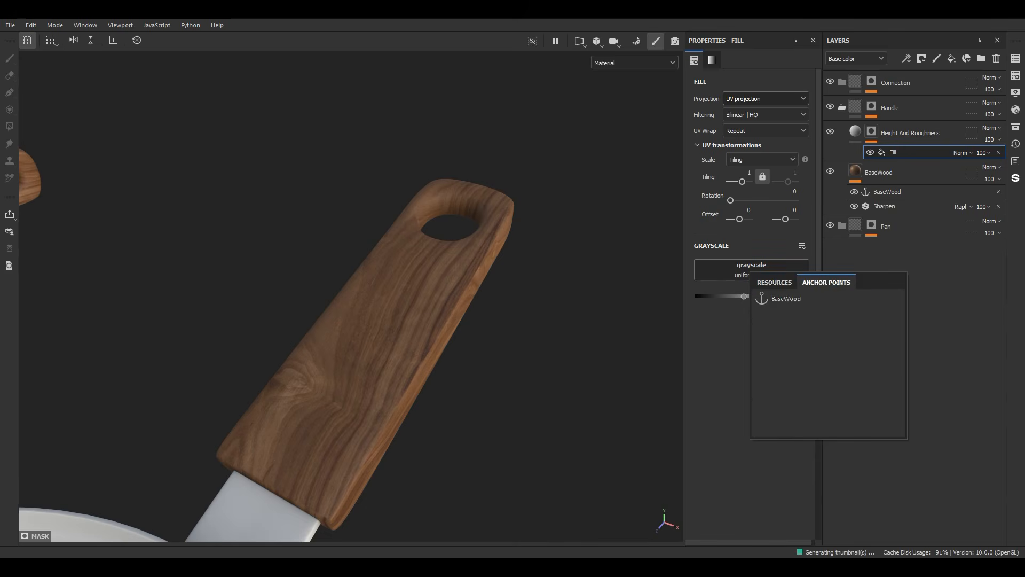
left_click(785, 297)
Step: View the Height And Roughness mask and set its fill's levels to a low input of 0.035 and a high input of 0.566
left_click(872, 132, "alt")
left_click_drag(513, 299, 459, 254, "alt")
left_click(711, 326)
left_click_drag(768, 347, 755, 347)
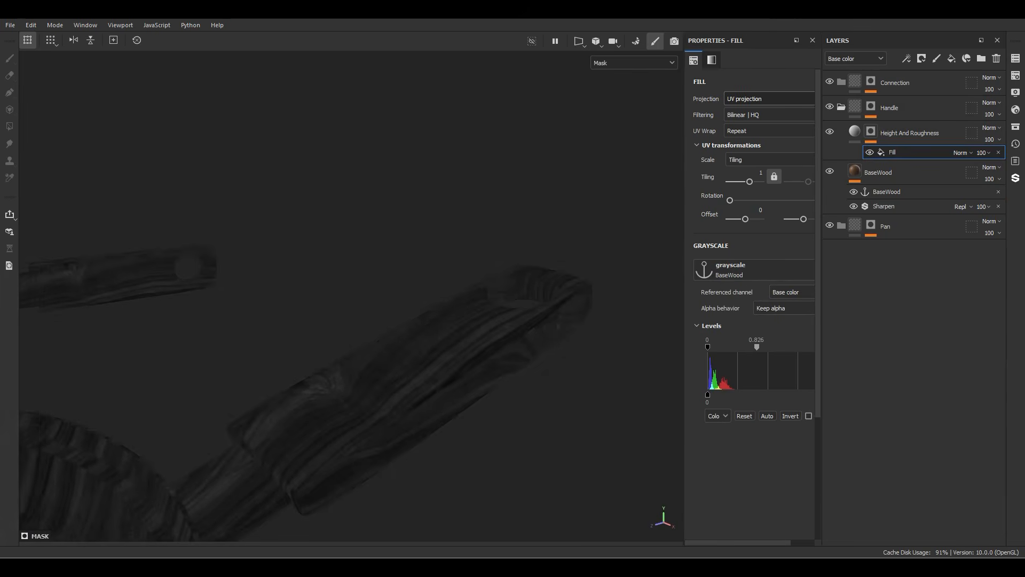
left_click_drag(669, 348, 673, 347)
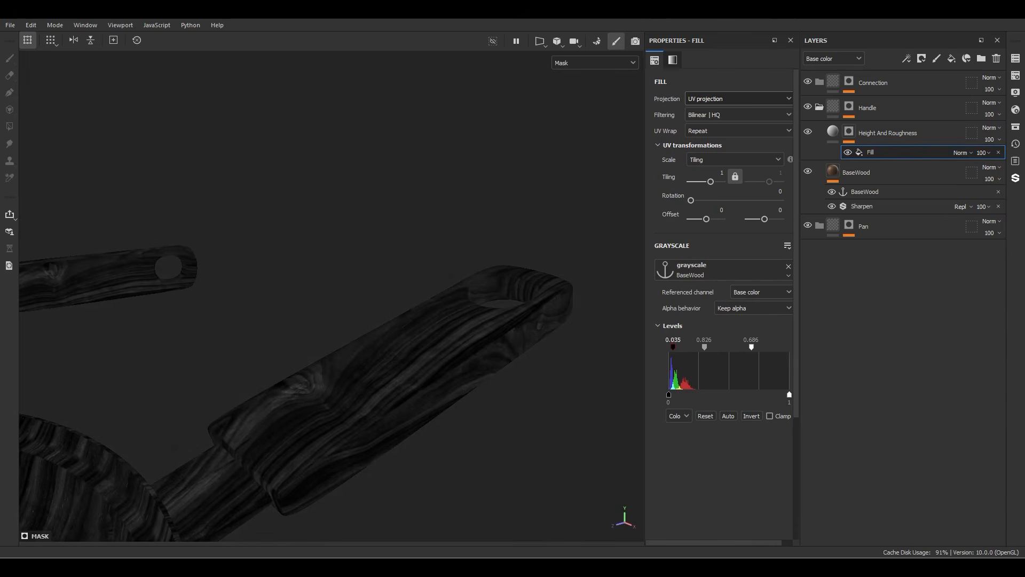
left_click_drag(751, 347, 738, 347)
Step: Add a Blur filter above the fill effect in the Height And Roughness mask
right_click(868, 150)
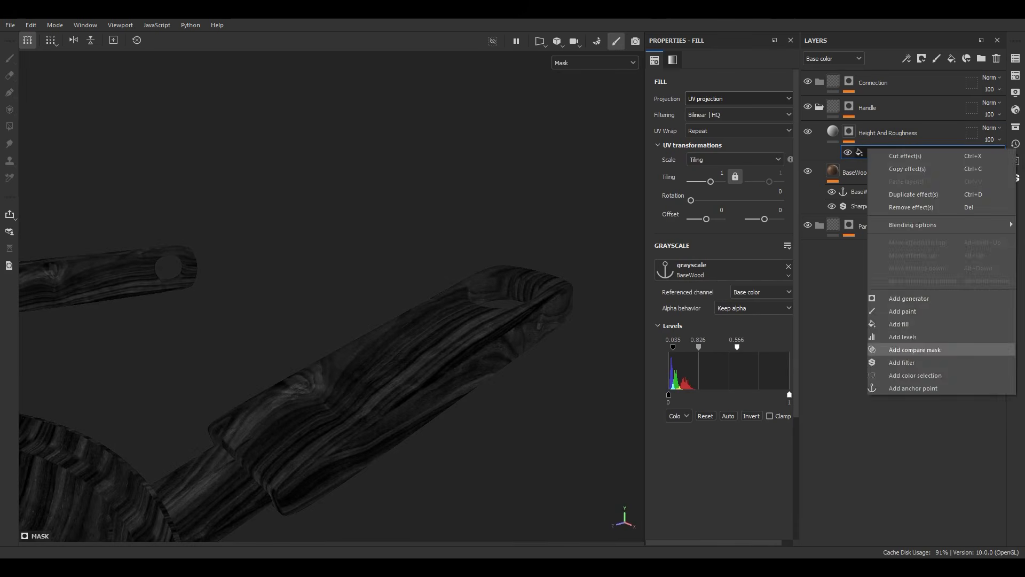
left_click(910, 361)
left_click(745, 95)
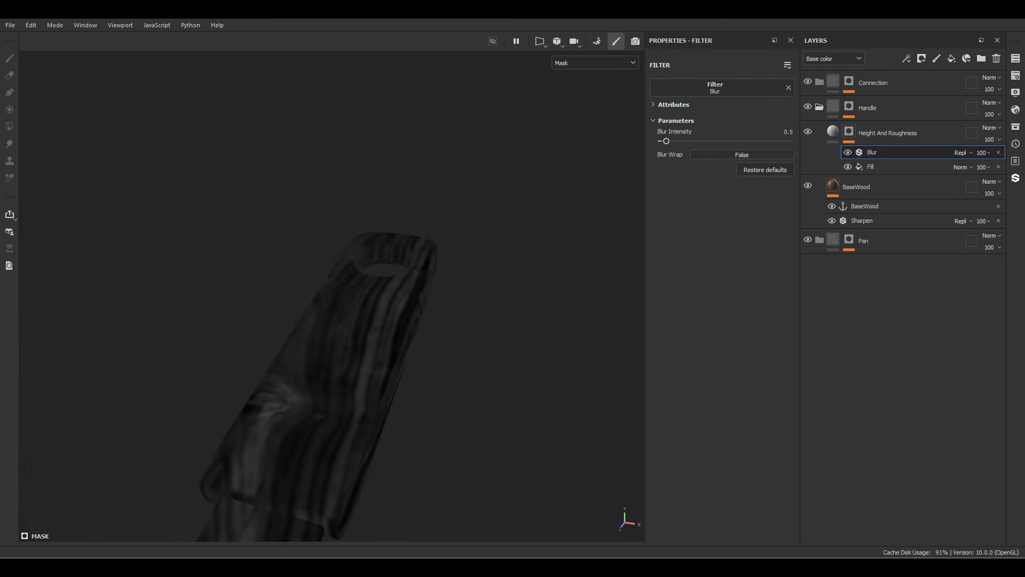
Step: Create a fill layer named "DarkEdges" above Height And Roughness and give it a black mask
left_click(886, 133)
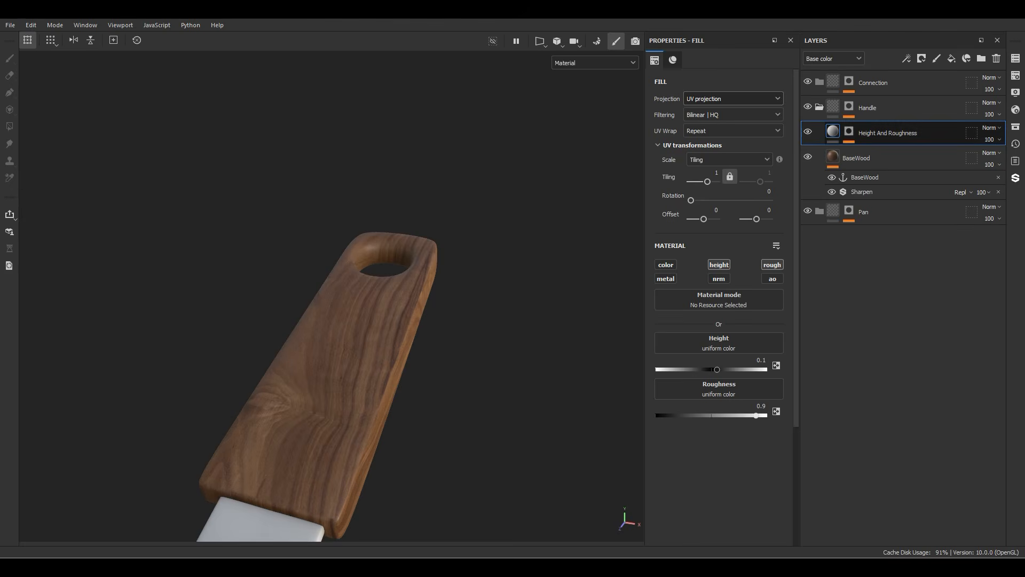
left_click(951, 59)
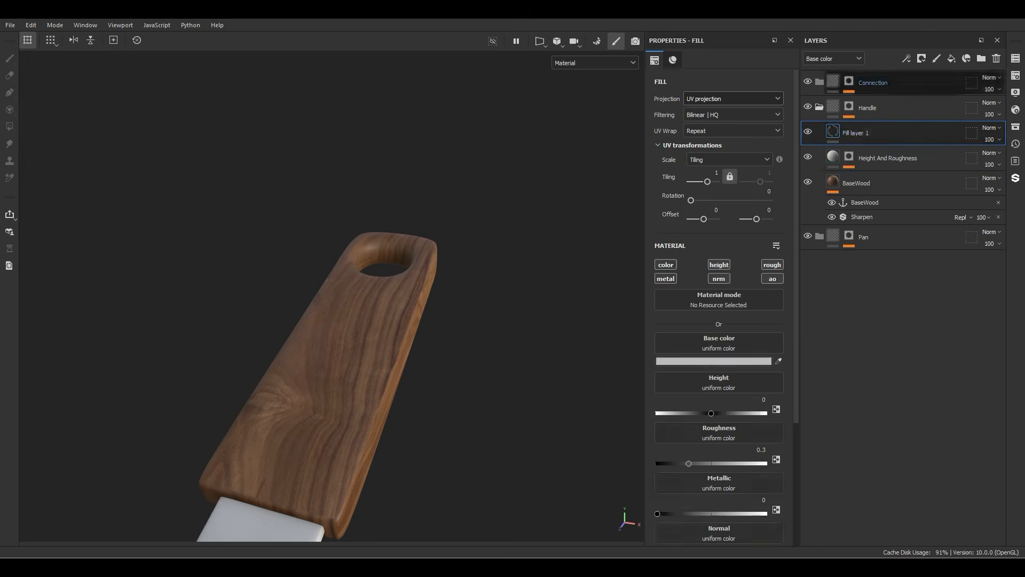
double_click(861, 133)
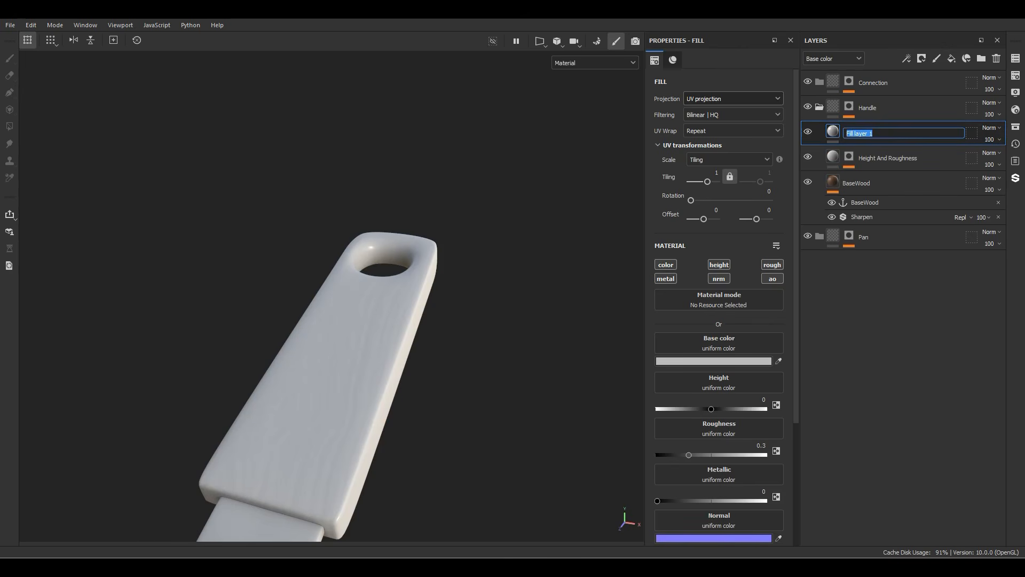
type("DarkEdges")
key("Return")
right_click(864, 133)
left_click(899, 26)
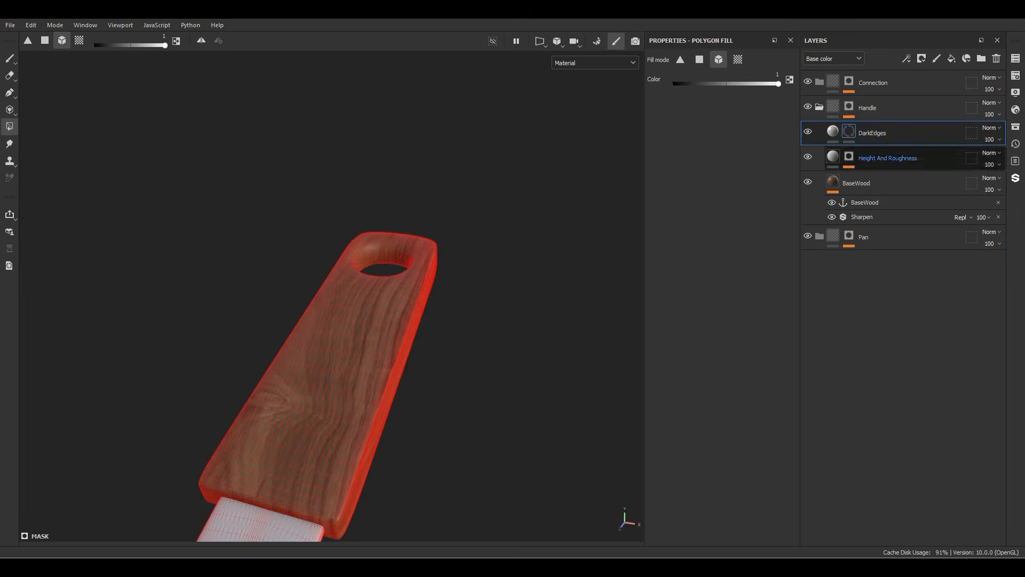
Step: Add a Curvature generator to the DarkEdges mask with a global balance of 0.22
right_click(856, 132)
left_click(897, 474)
left_click(722, 87)
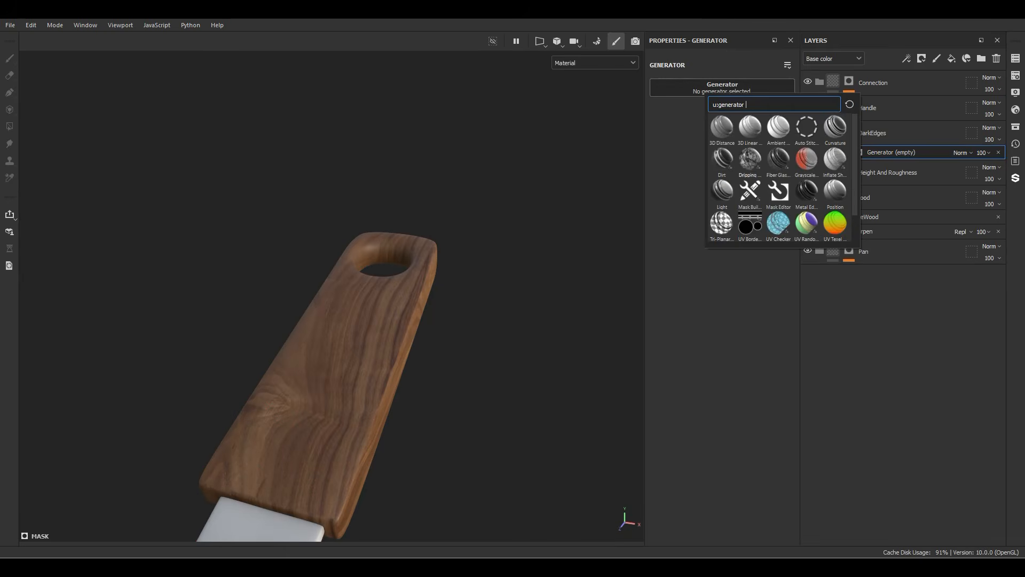
left_click(835, 128)
left_click_drag(460, 342, 307, 291, "alt")
left_click_drag(726, 178, 693, 177)
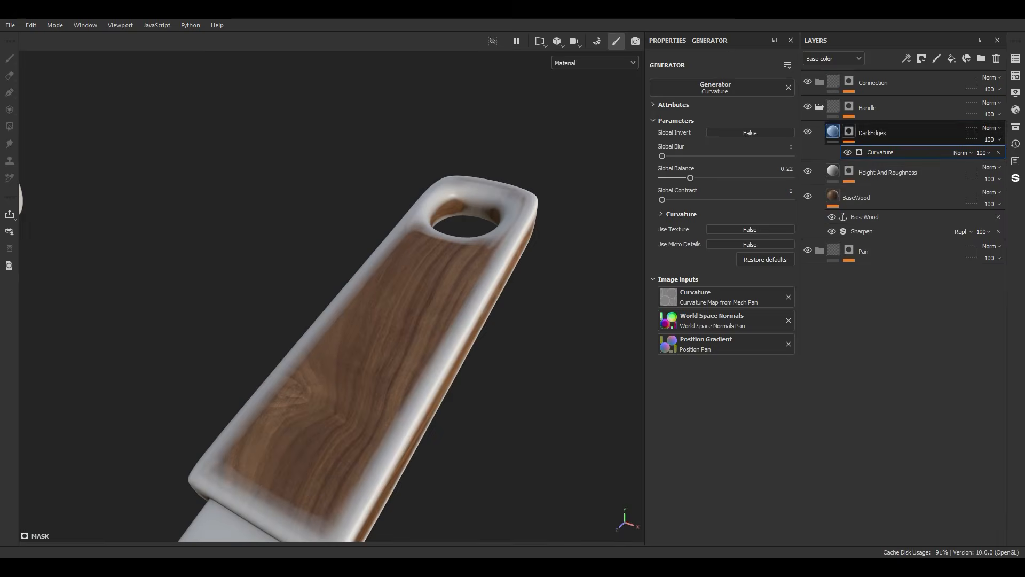
Step: Give the color-only DarkEdges layer a black base color and set its blend mode to Soft light
left_click(833, 132)
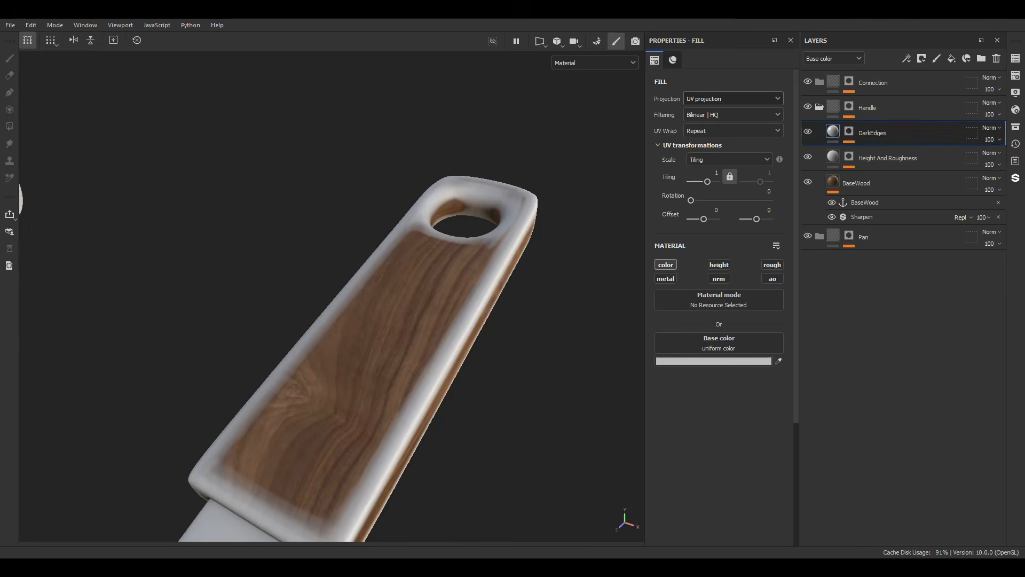
left_click(714, 361)
left_click(710, 495)
left_click(840, 350)
left_click(992, 128)
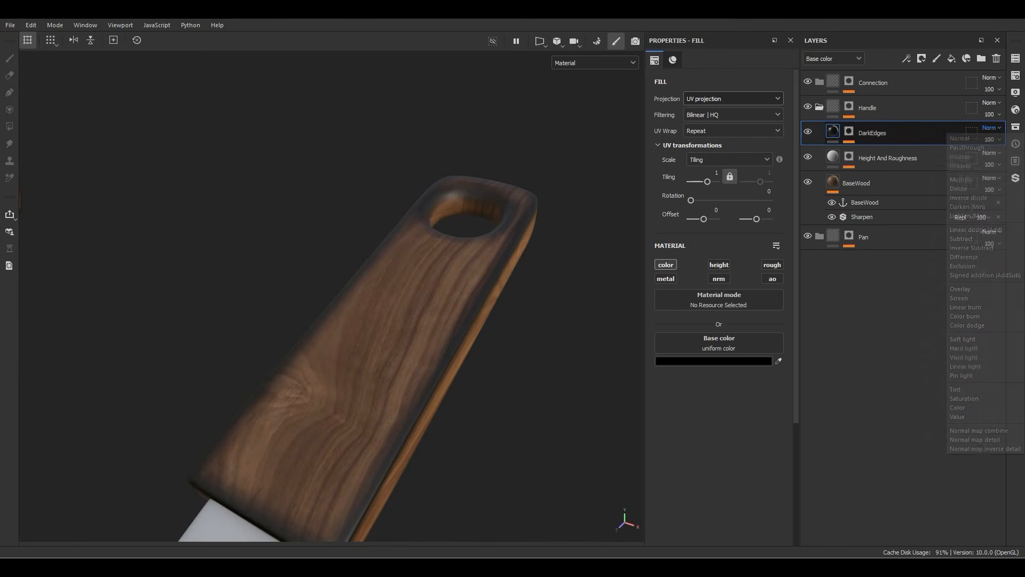
left_click(963, 339)
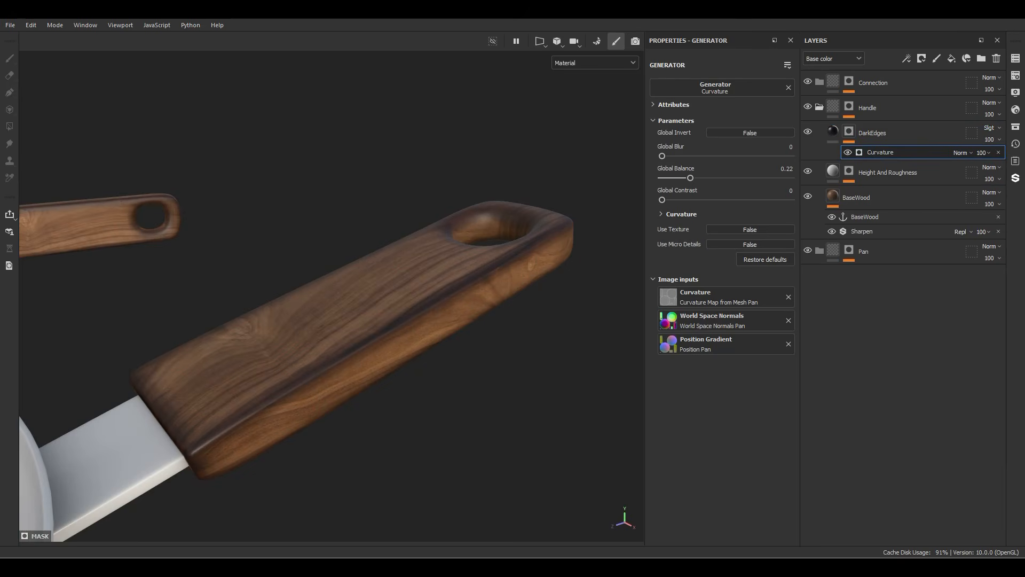
Step: Set the DarkEdges Curvature generator's global blur to 1.13 and its opacity to 60
left_click_drag(663, 156, 671, 156)
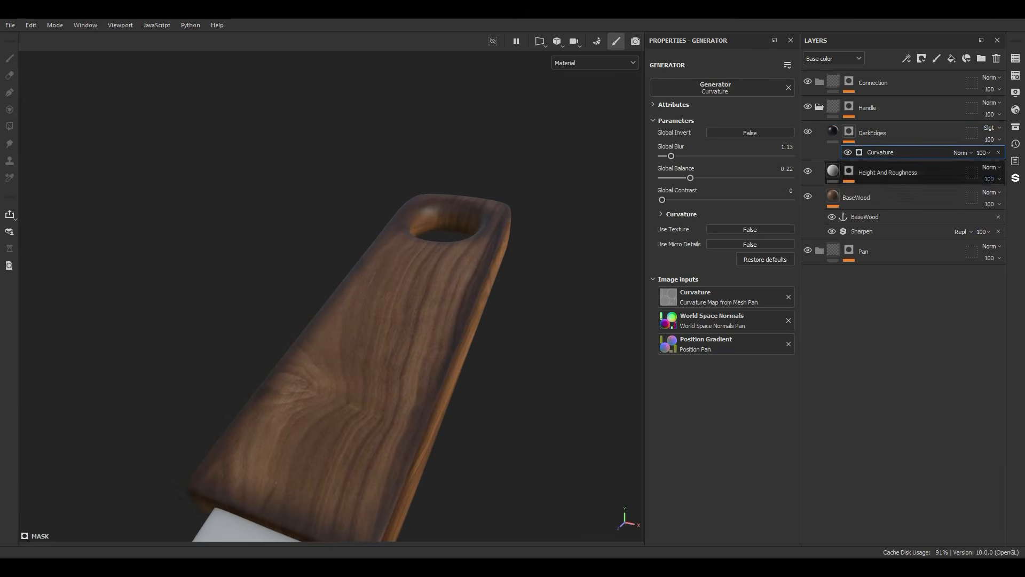
left_click(982, 153)
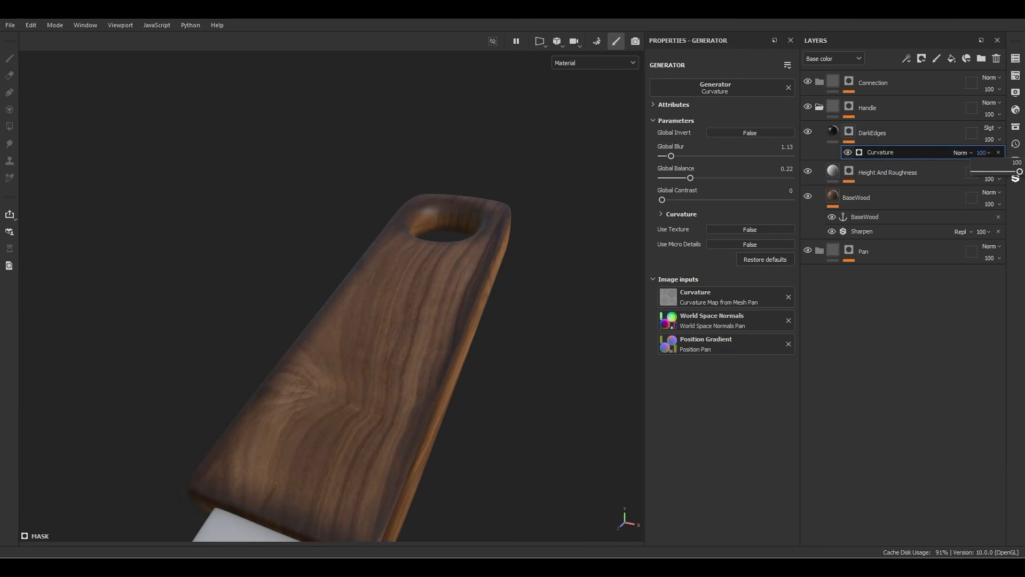
left_click_drag(1020, 172, 1000, 171)
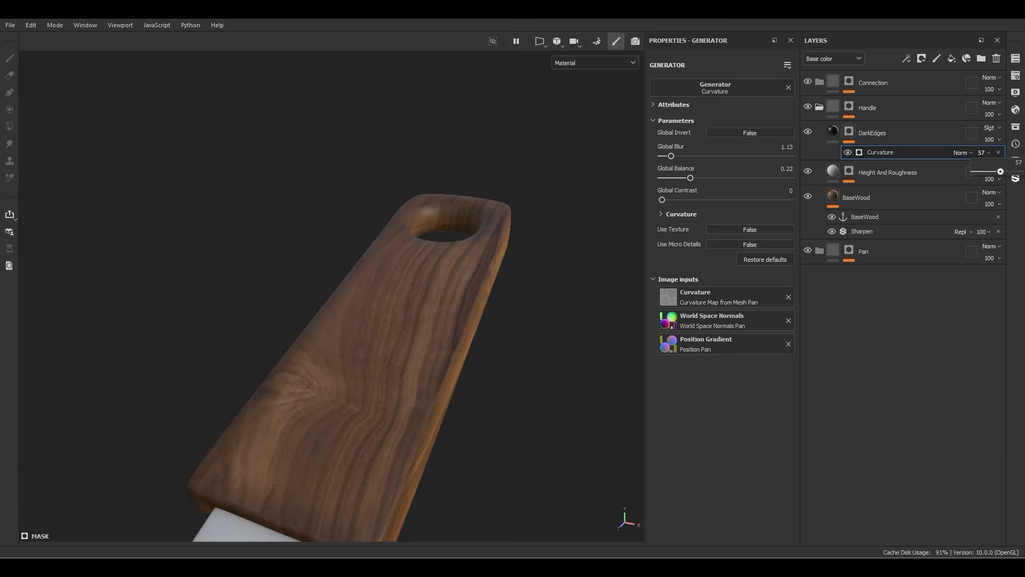
left_click_drag(1000, 171, 1002, 171)
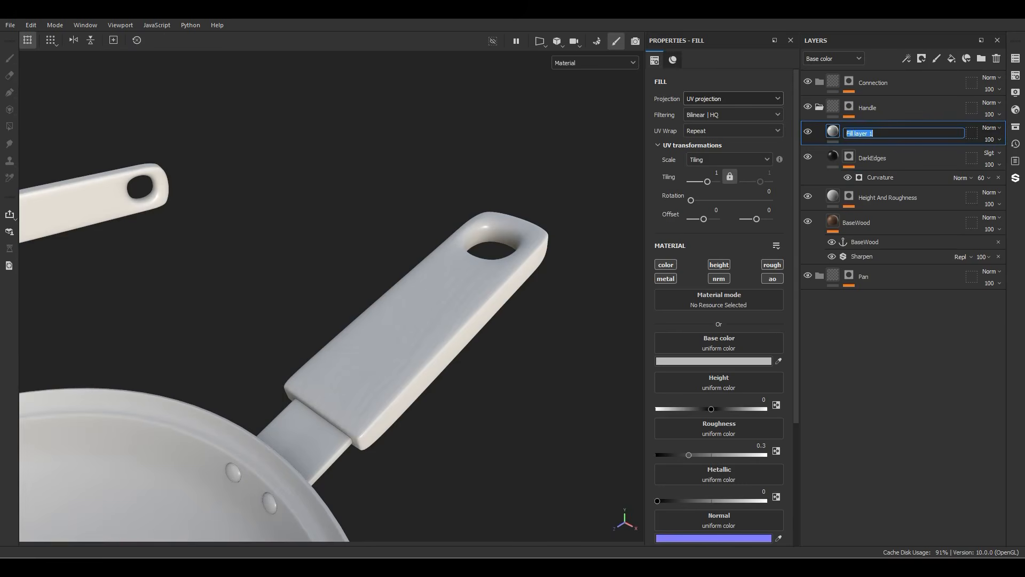
Step: Create a fill layer named "Roughness_Var" above DarkEdges and give it a black mask
type("R")
type("oughness")
key("Return")
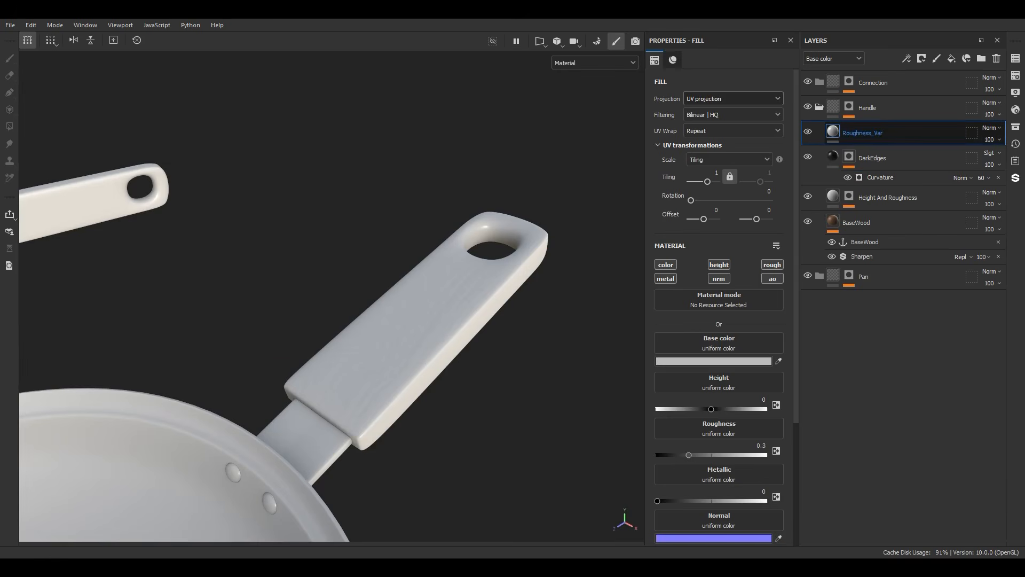
right_click(865, 133)
left_click(903, 27)
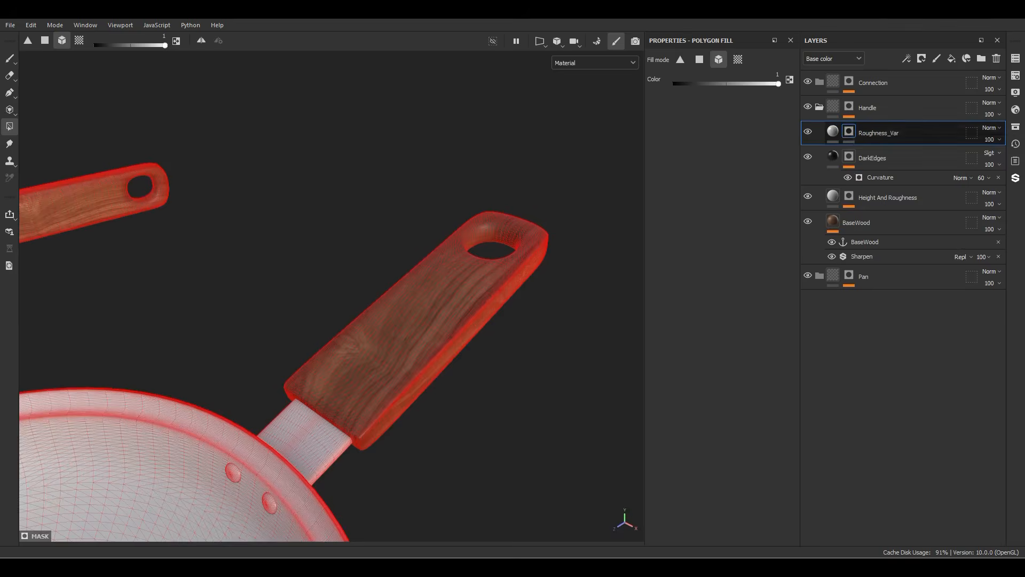
Step: Add a fill effect to the Roughness_Var mask using the Grunge Wipe Smudgy Soft texture with a tiling of 3
right_click(849, 133)
left_click(880, 486)
left_click(719, 270)
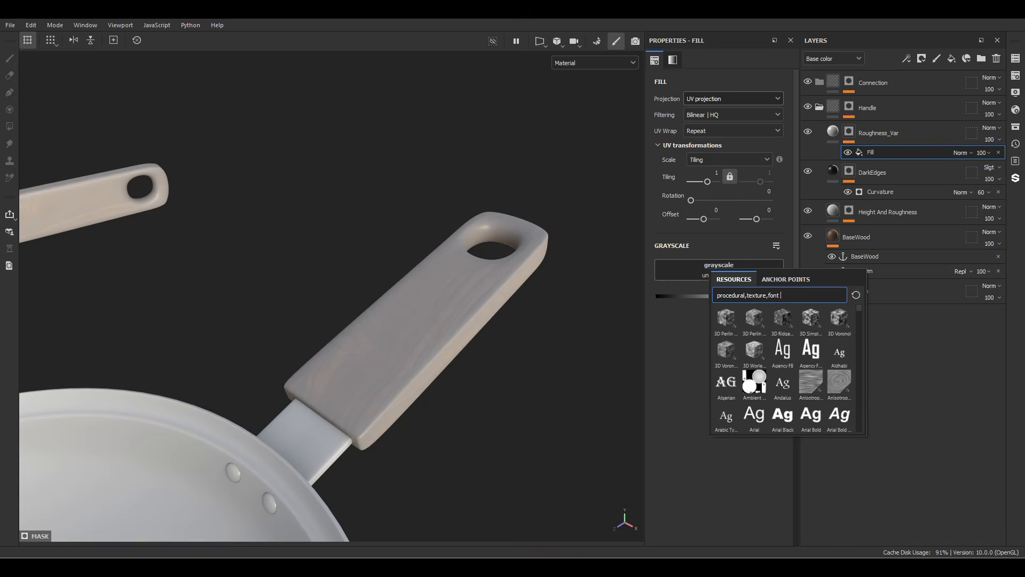
type("wipe")
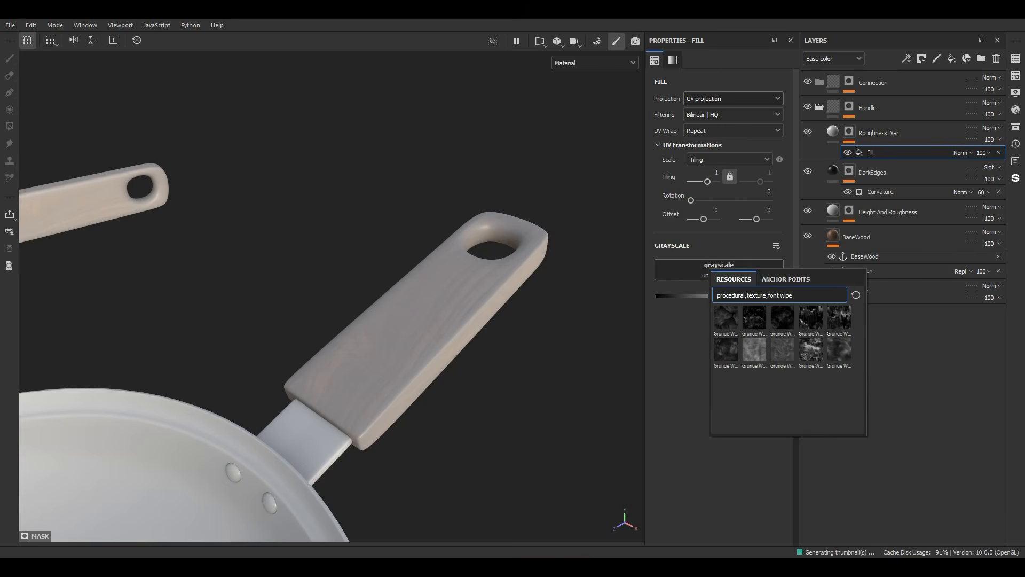
mouse_move(839, 349)
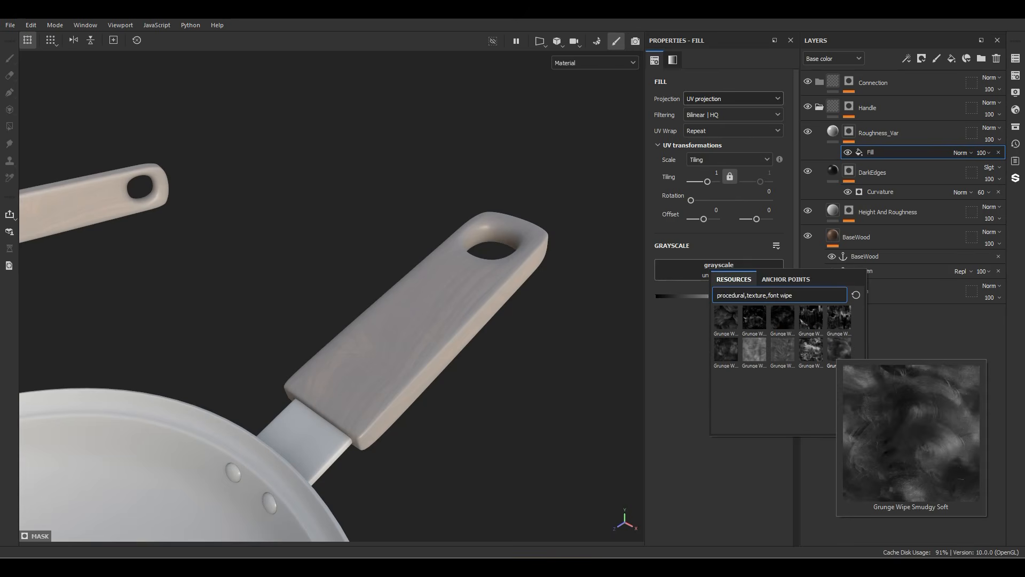
left_click(840, 350)
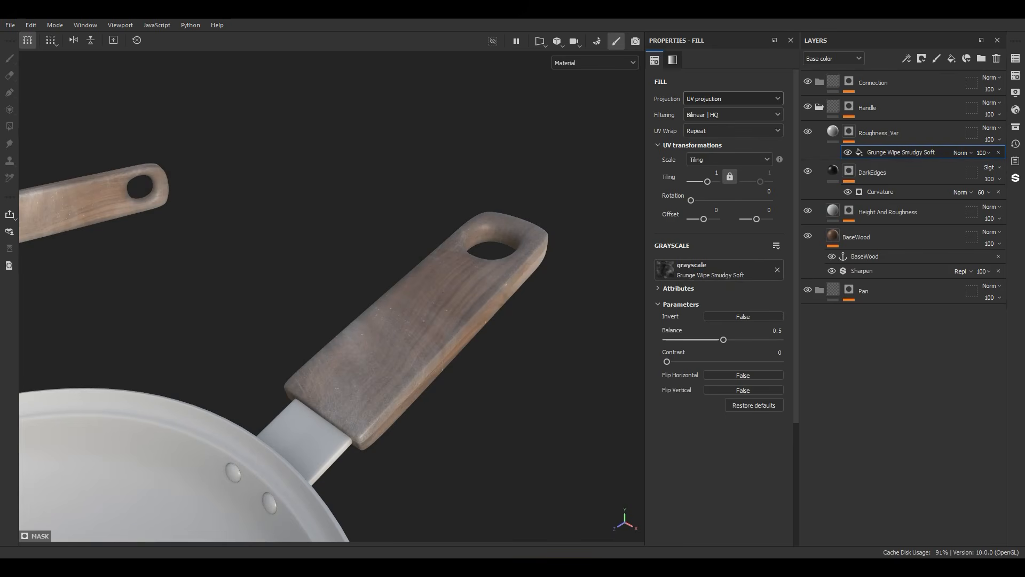
left_click(717, 173)
key("Return")
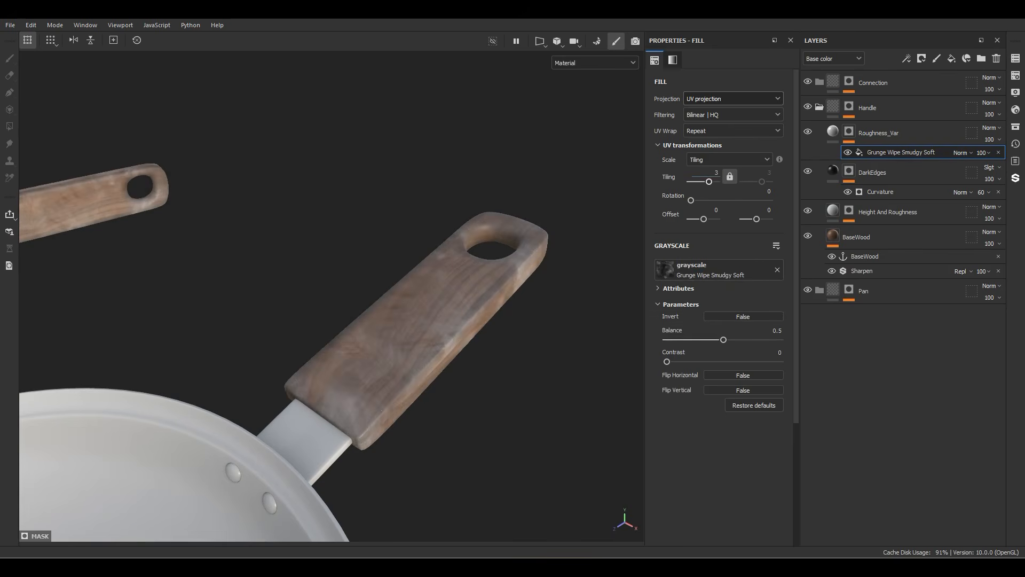
Step: Add a Levels effect above the grunge fill in the Roughness_Var mask, with the high input at 0.399 and midtones at 2.364
left_click_drag(454, 304, 476, 310, "alt")
right_click_drag(475, 309, 534, 315, "alt")
left_click_drag(406, 331, 321, 315, "alt")
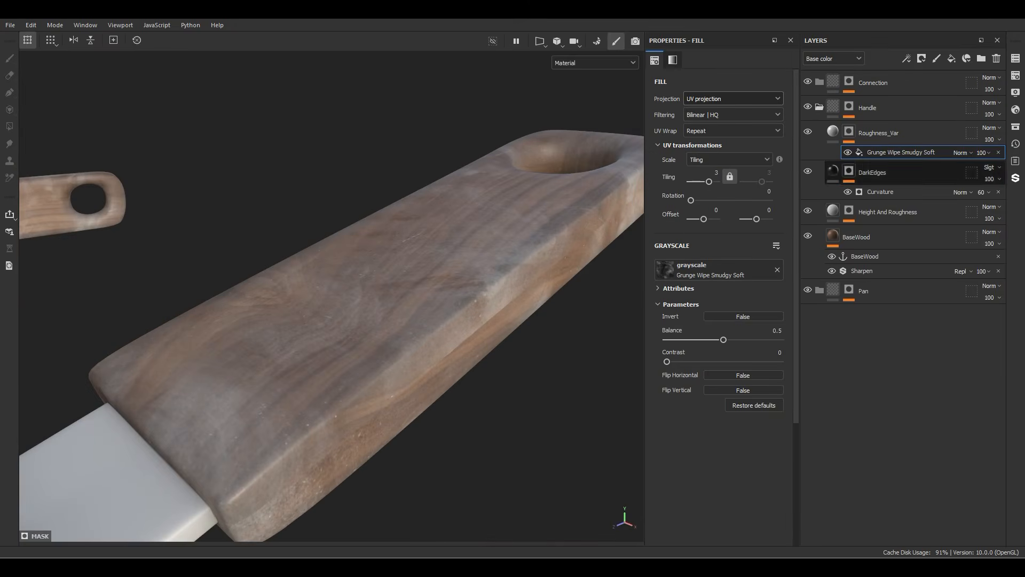
right_click(871, 152)
left_click(919, 339)
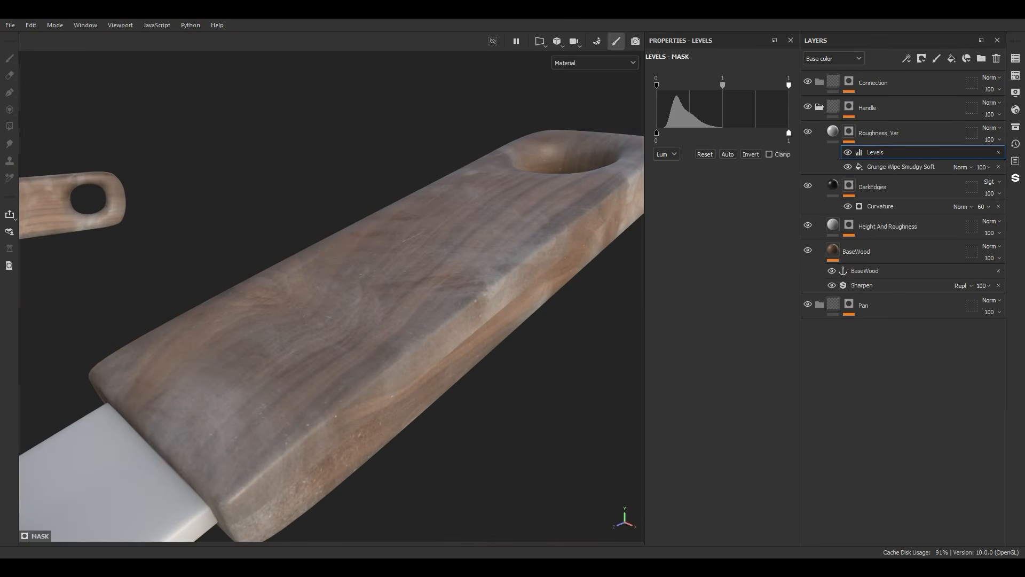
left_click_drag(789, 85, 780, 85)
left_click_drag(725, 85, 711, 85)
left_click_drag(341, 299, 361, 315, "alt")
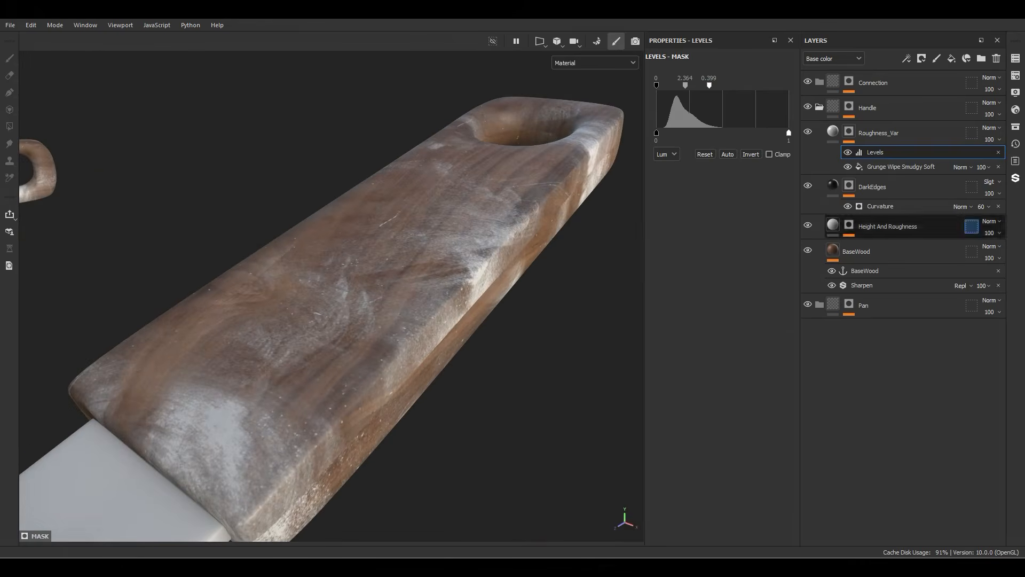
Step: Limit the Roughness_Var layer to the roughness channel and set its roughness to 0.75
left_click(850, 141)
left_click(772, 265, "alt")
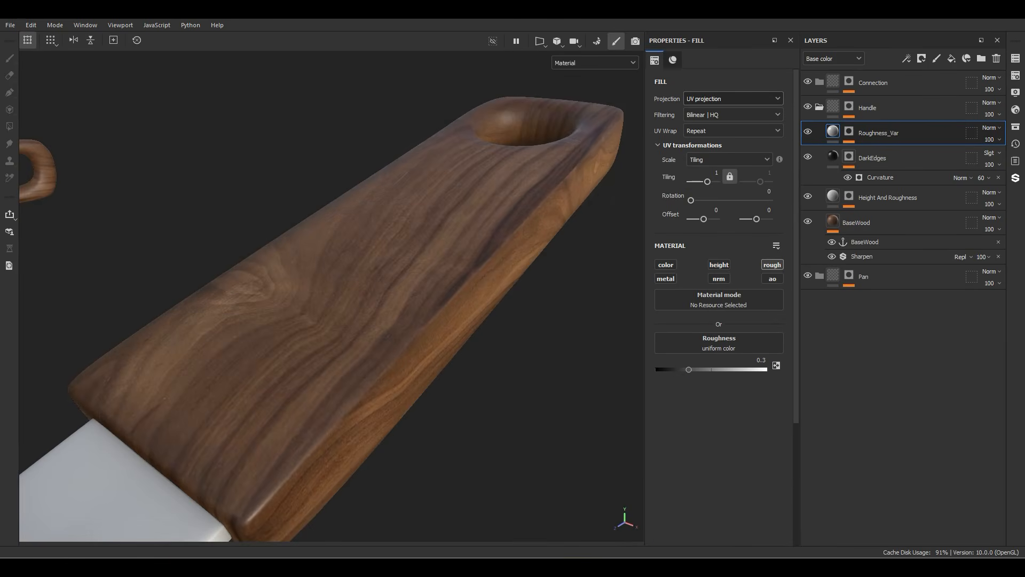
left_click_drag(689, 370, 741, 370)
left_click(757, 361)
type(".")
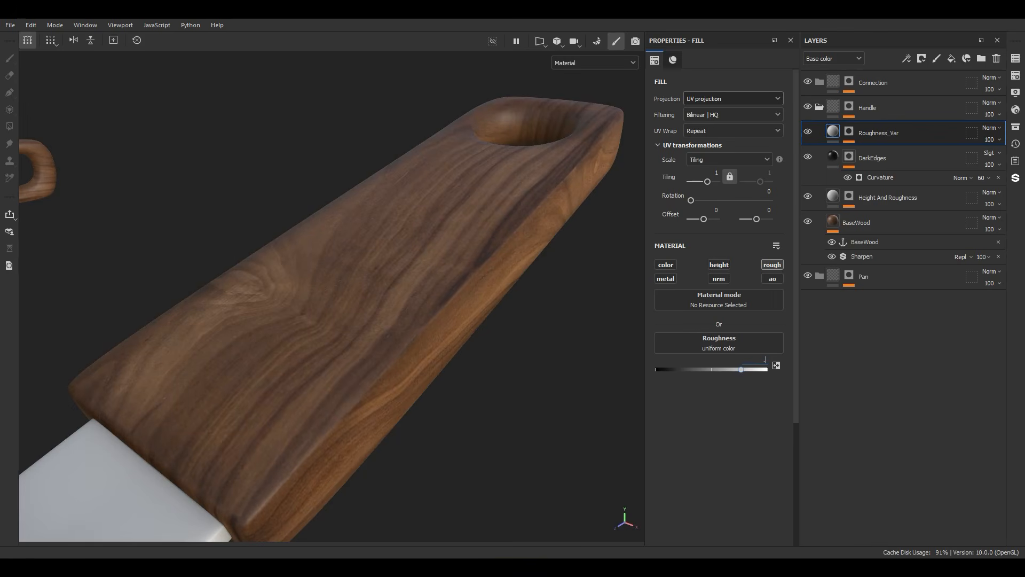
Step: Examine the handle's roughness channel with the Roughness_Var layer hidden and shown
key("c")
key("c")
key("c")
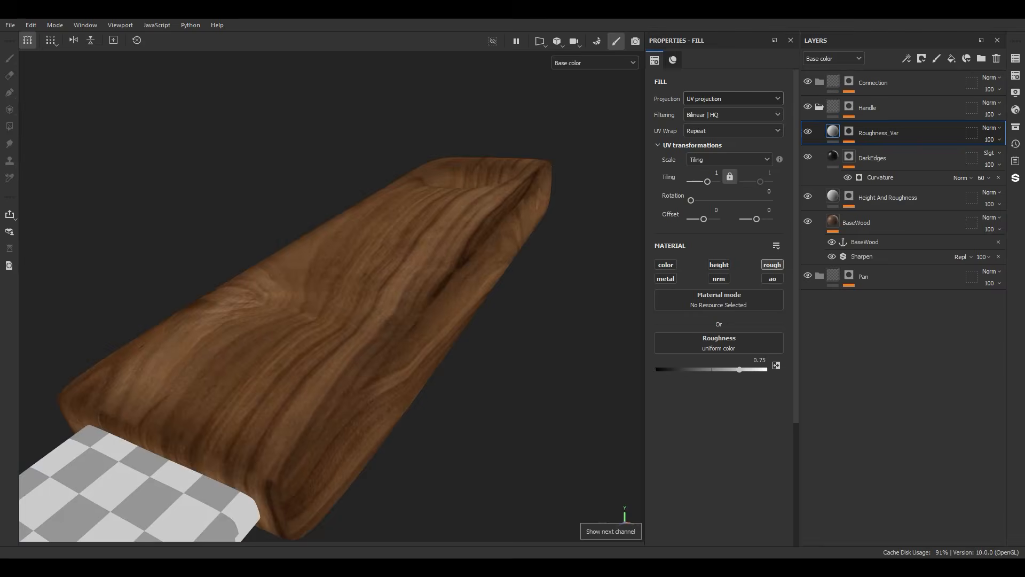
left_click_drag(374, 320, 315, 336, "alt")
left_click(808, 132)
left_click(808, 131)
Step: Set the Roughness_Var grunge fill to tri-planar projection with balance 0.61 and contrast 0.27, then return to the material view
left_click(849, 132)
left_click(902, 167)
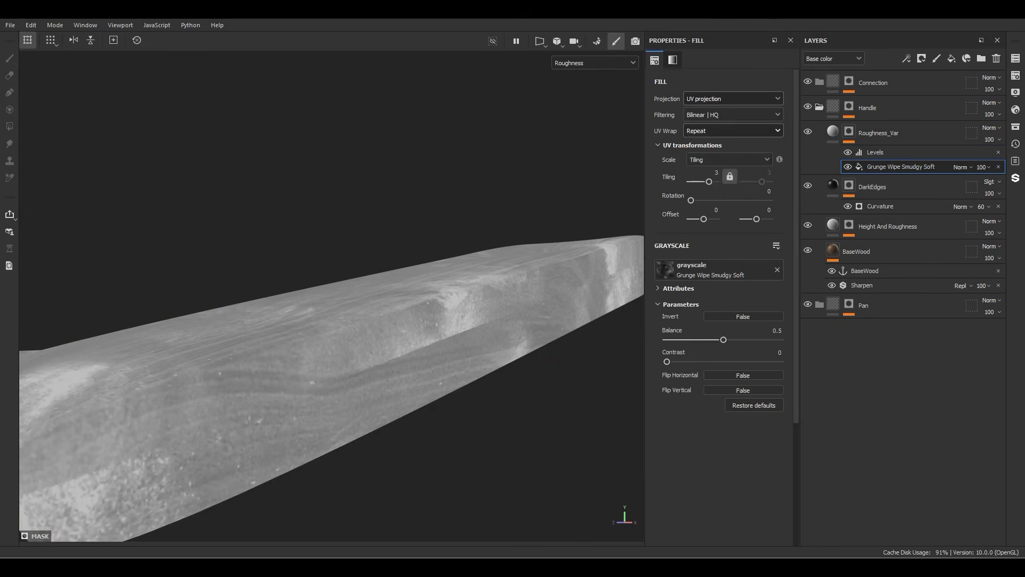
left_click(734, 99)
left_click(712, 134)
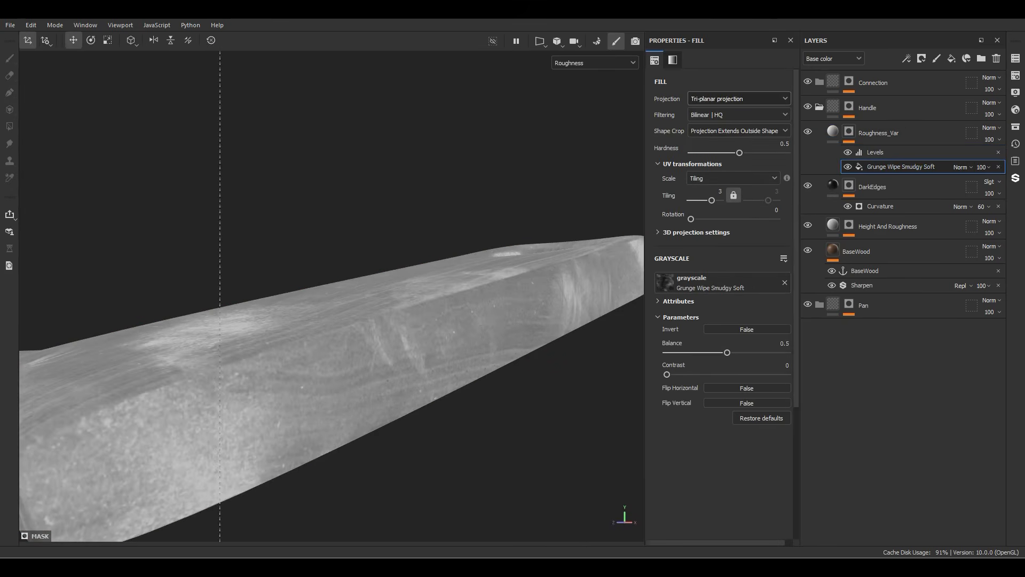
left_click_drag(321, 299, 331, 347, "alt")
left_click_drag(727, 352, 740, 352)
left_click_drag(667, 375, 700, 375)
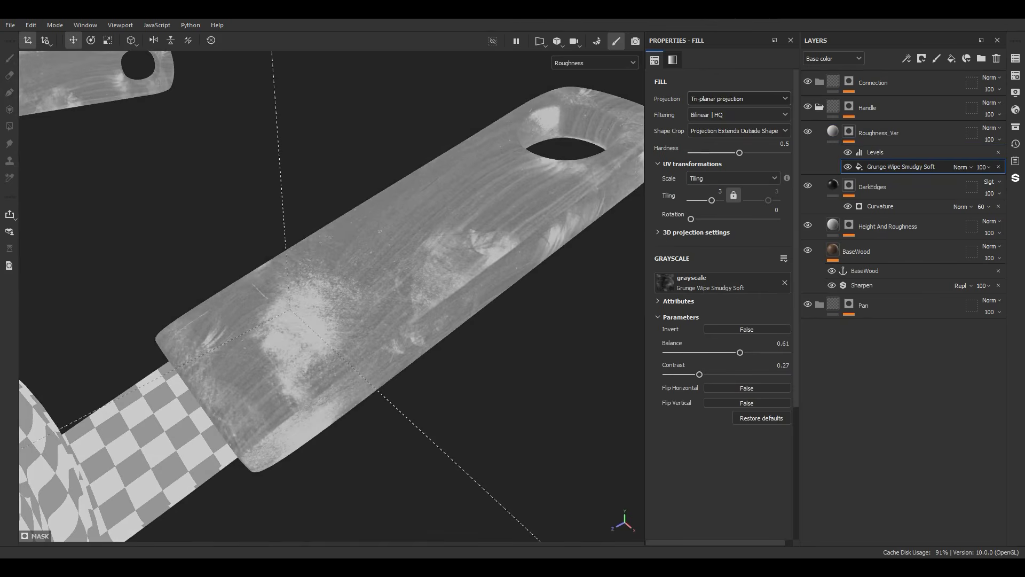
key("m")
left_click_drag(299, 342, 378, 298, "alt")
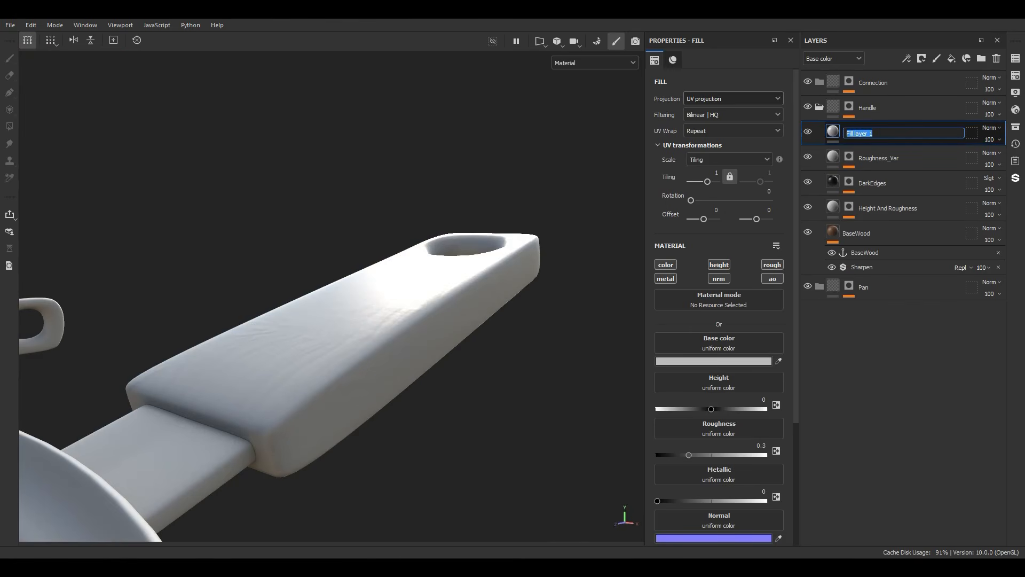
Step: Create a fill layer named "DamageSruface" above Roughness_Var, limited to the color, height and roughness channels
type("DamageSruface")
key("Return")
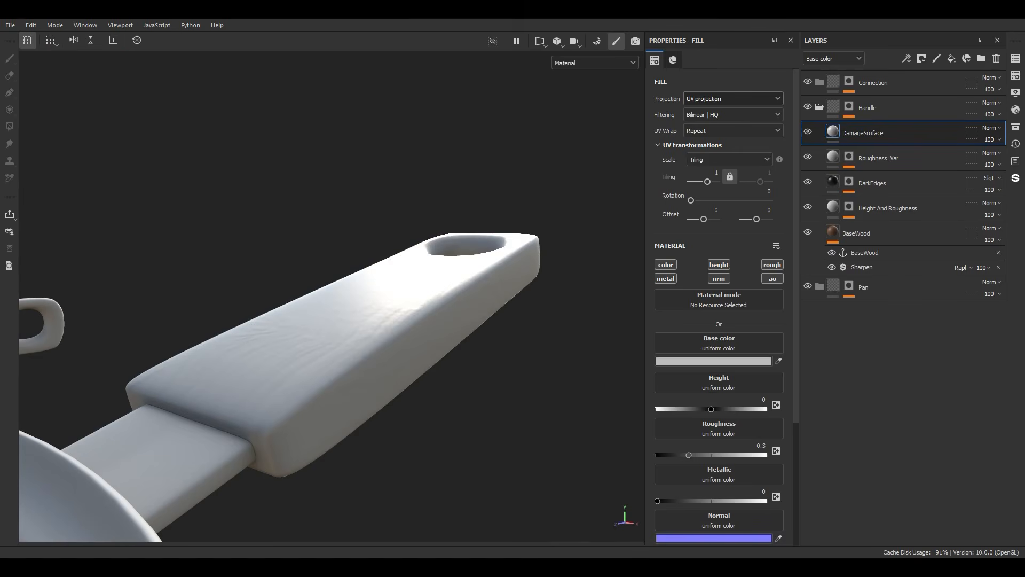
left_click(666, 265, "alt")
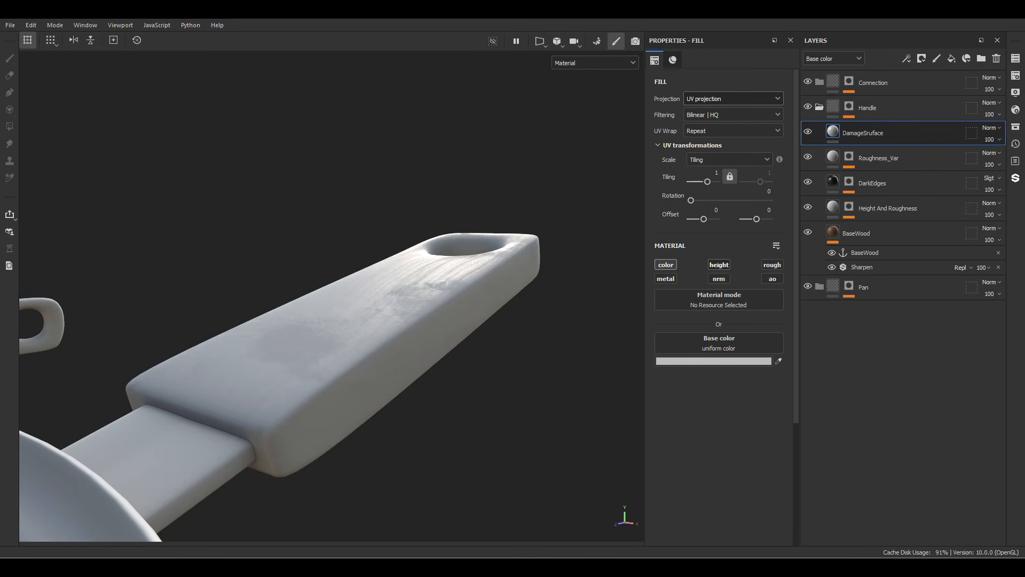
left_click(719, 265)
left_click(772, 265)
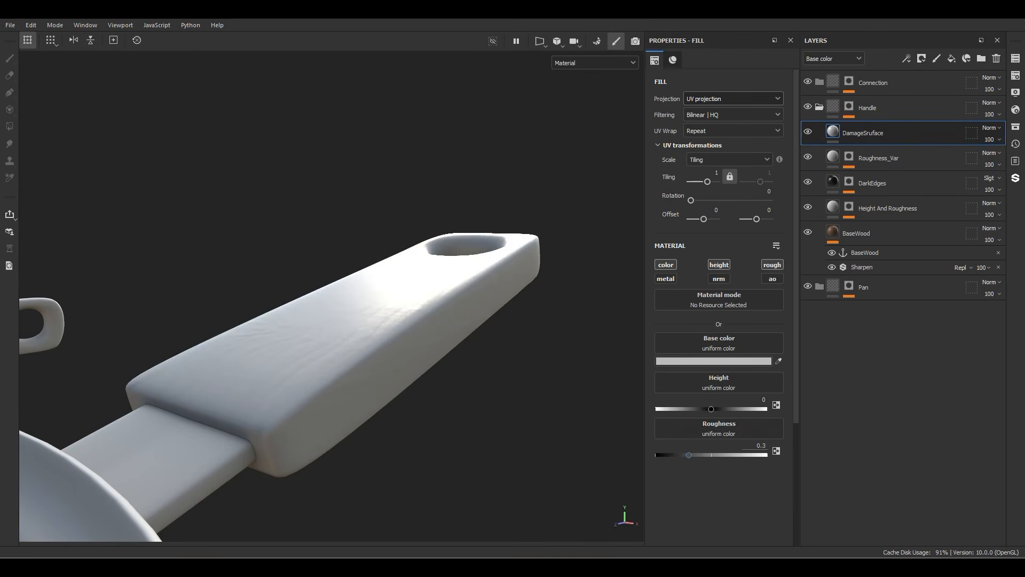
Step: Give the DamageSruface fill a roughness of 1, a height of -0.08 and a white (FFFFFF) base color
type("1")
key("Return")
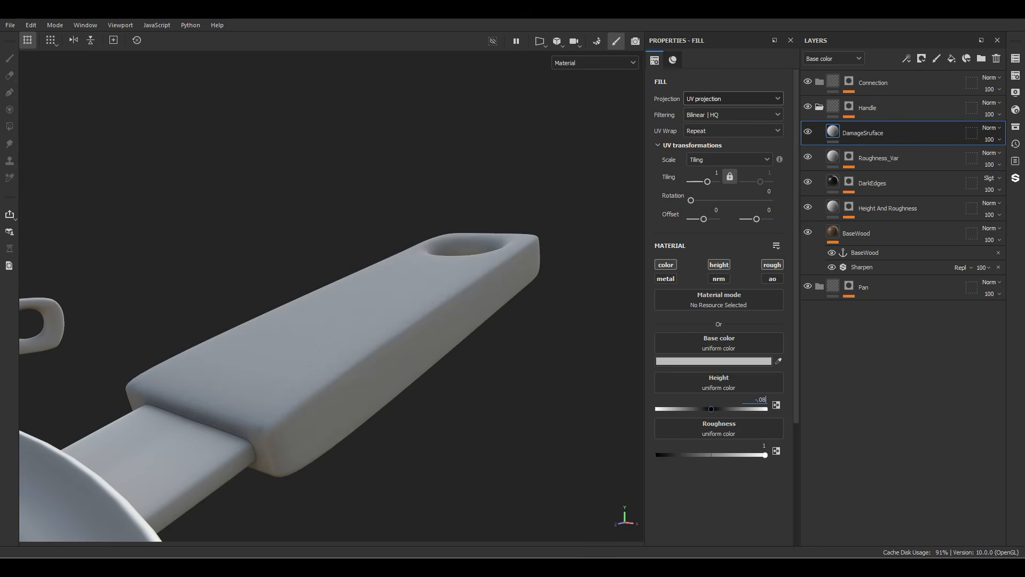
left_click(714, 361)
left_click(710, 384)
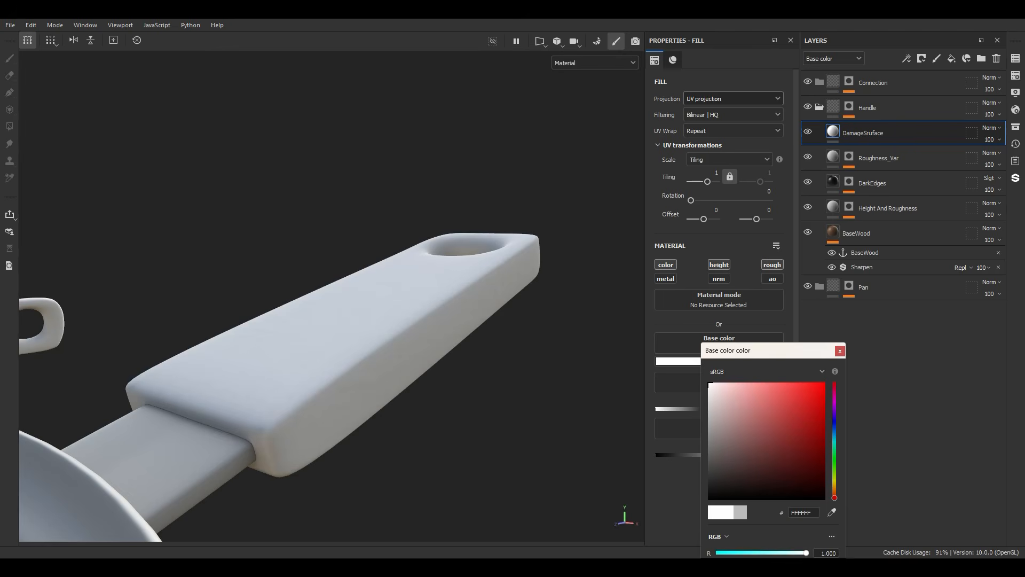
left_click(841, 351)
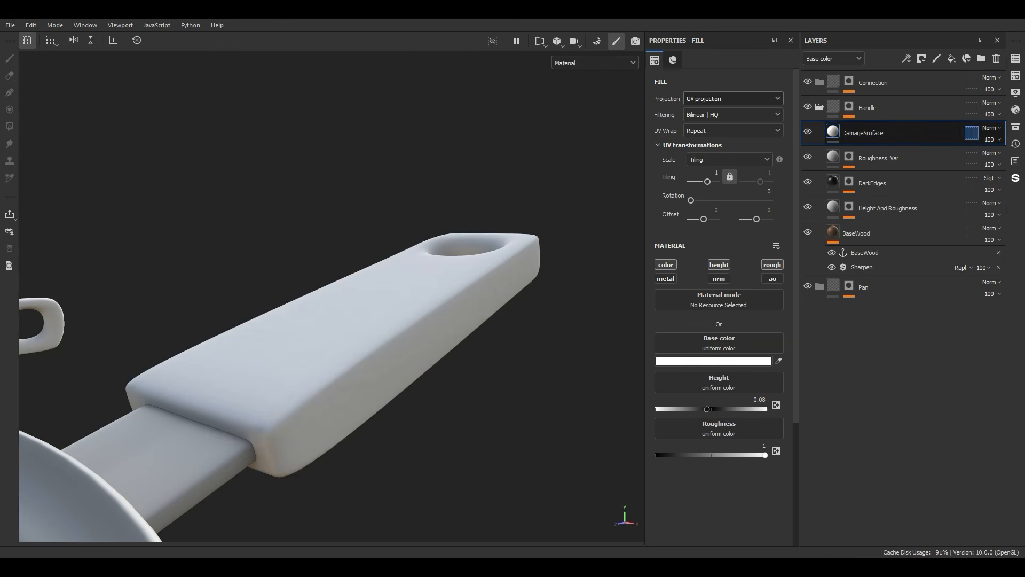
Step: Set the DamageSruface layer's base color blending mode to Soft light
left_click(992, 128)
left_click(975, 338)
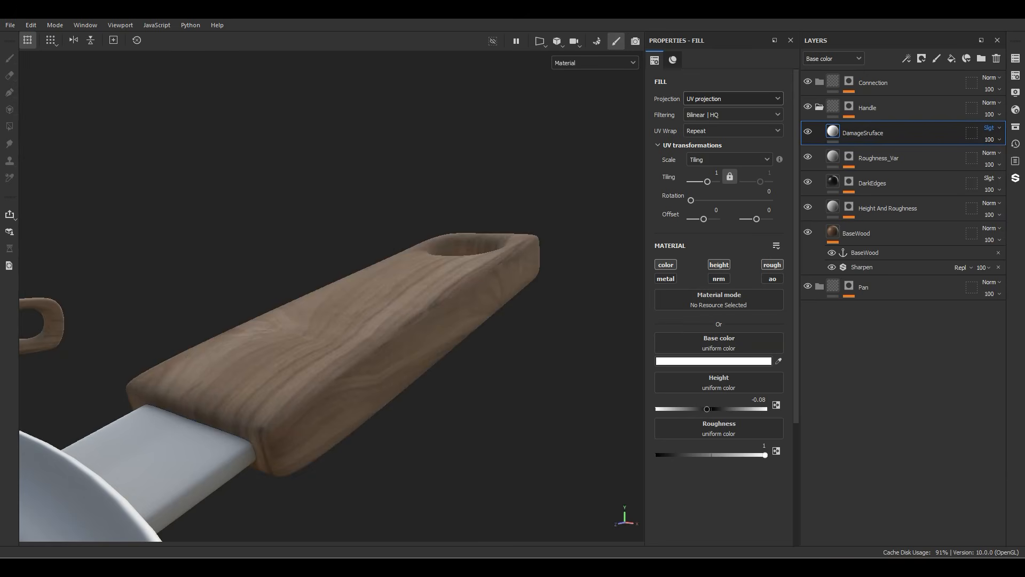
left_click_drag(374, 299, 400, 336, "alt")
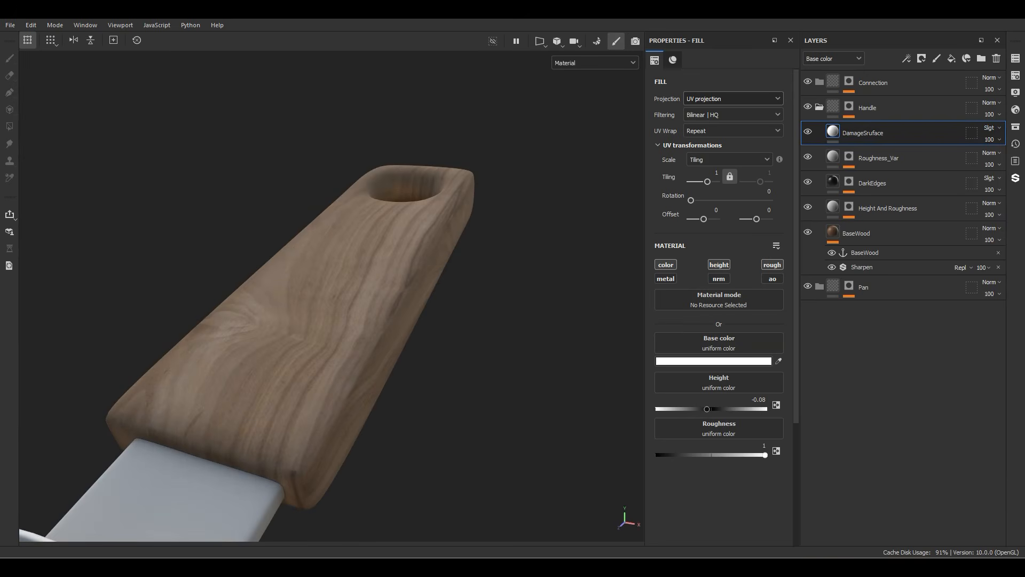
Step: Add a black mask to DamageSruface and fill it with a Metal Edge Wear generator
right_click(866, 133)
left_click(898, 26)
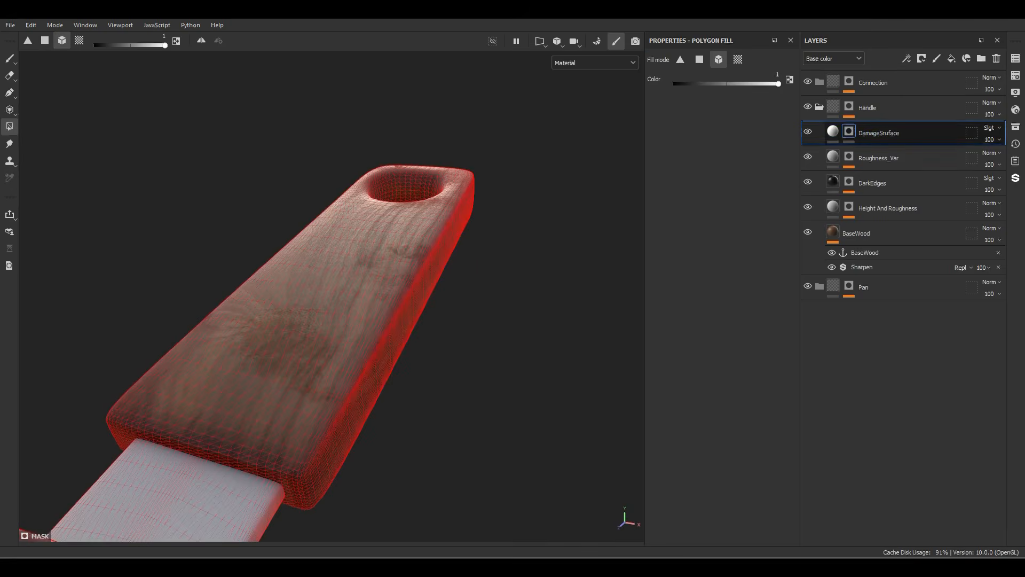
right_click(848, 131)
left_click(884, 472)
left_click(751, 89)
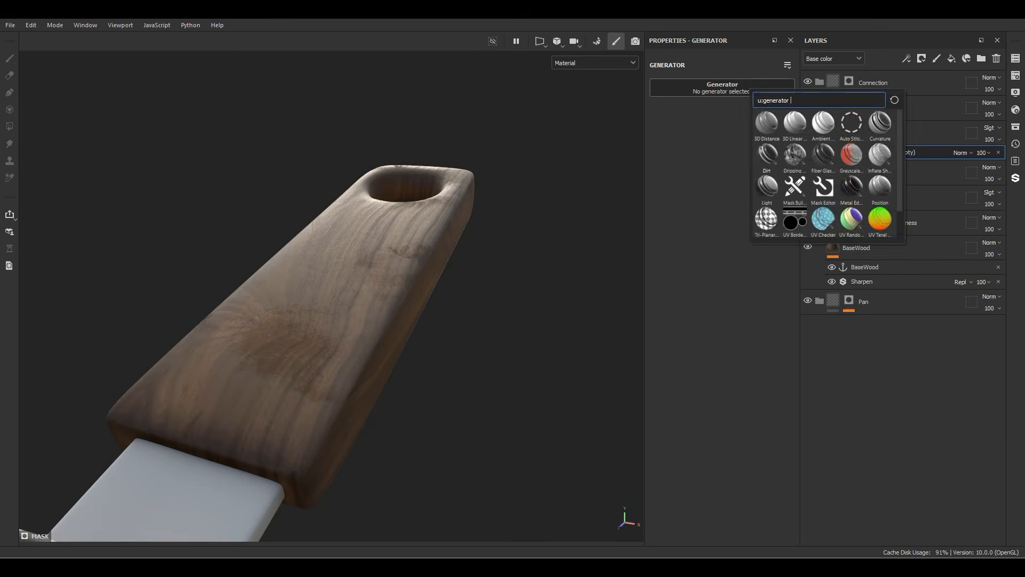
left_click(852, 190)
Step: Set the Metal Edge Wear generator to wear level 0.42, wear contrast 0.76, grunge amount 0.22 and grunge scale 1
left_click_drag(374, 278, 261, 294, "alt")
scroll(342, 299, "down", 3)
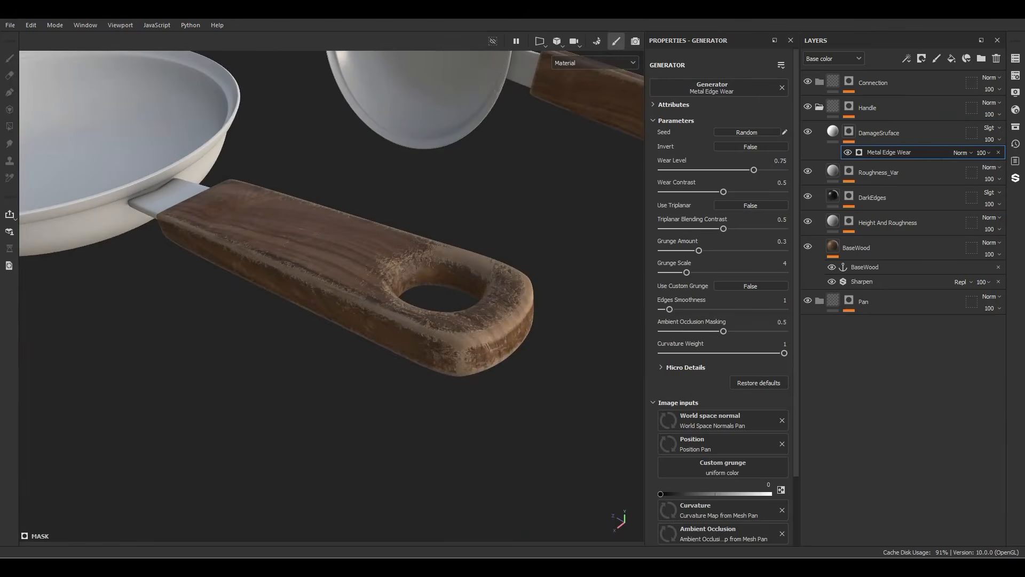
scroll(342, 299, "up", 3)
scroll(342, 299, "down", 2)
left_click_drag(342, 289, 448, 315, "alt")
scroll(341, 299, "up", 3)
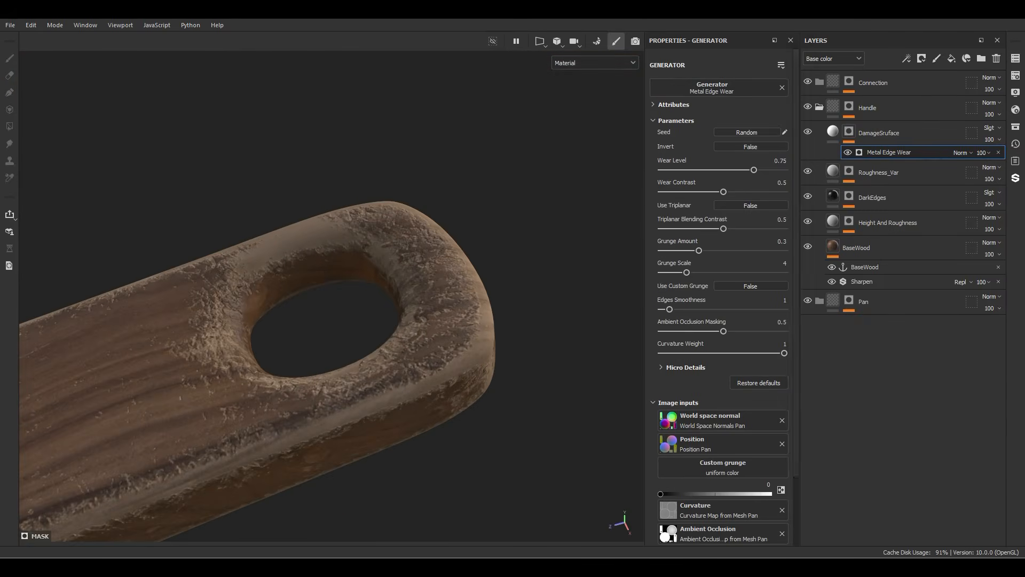
left_click_drag(753, 170, 749, 192)
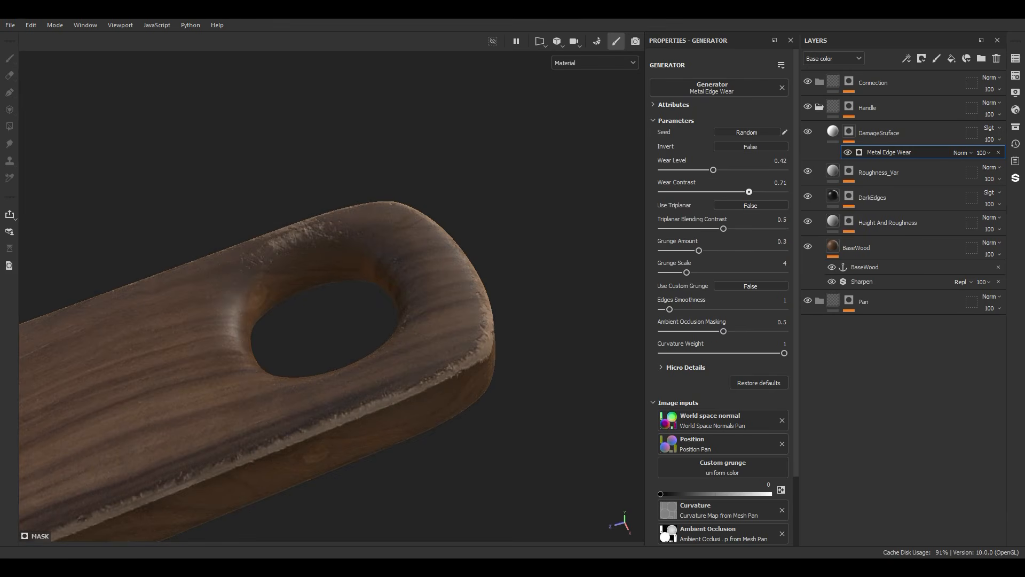
left_click_drag(699, 250, 662, 273)
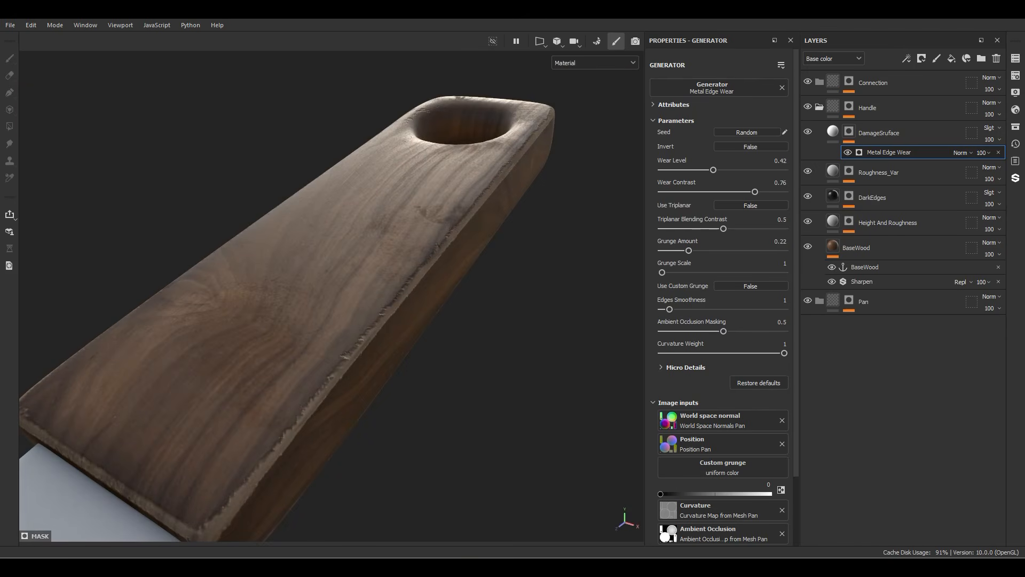
Step: Add a fill with the Clouds 2 texture above Metal Edge Wear in the mask and blend it as Subtract
right_click(878, 153)
left_click(892, 328)
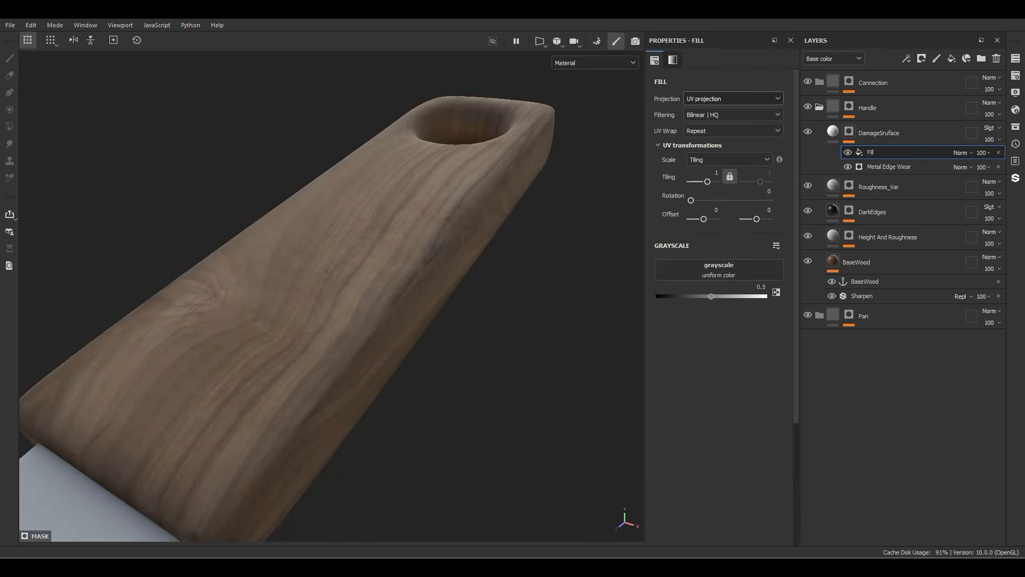
left_click(719, 270)
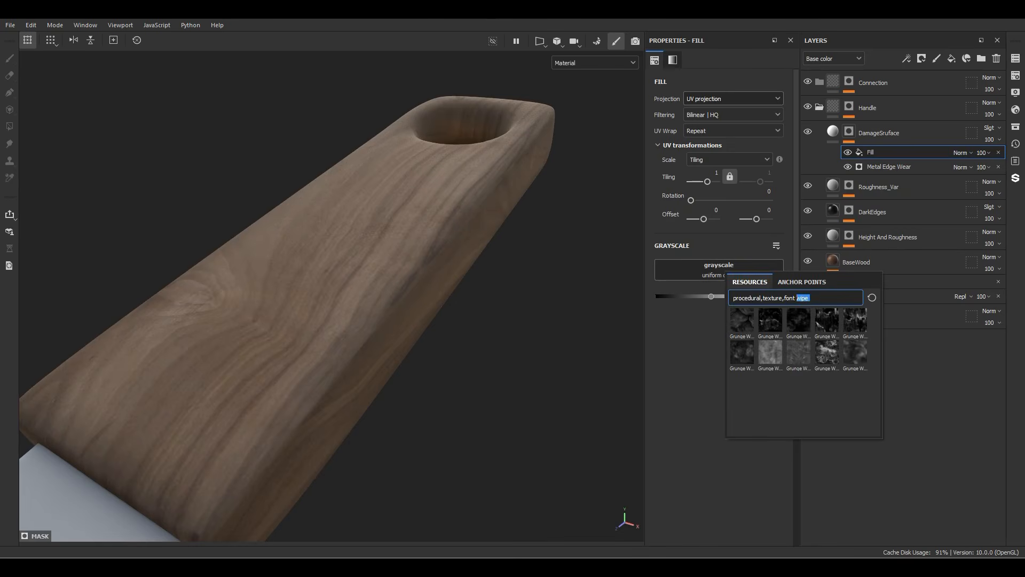
type("clouds")
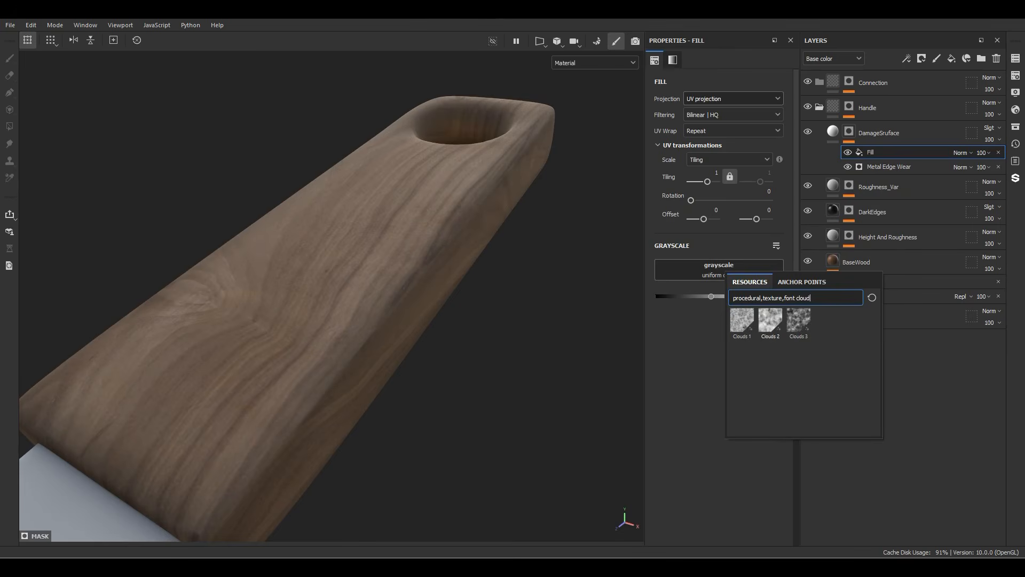
left_click(771, 319)
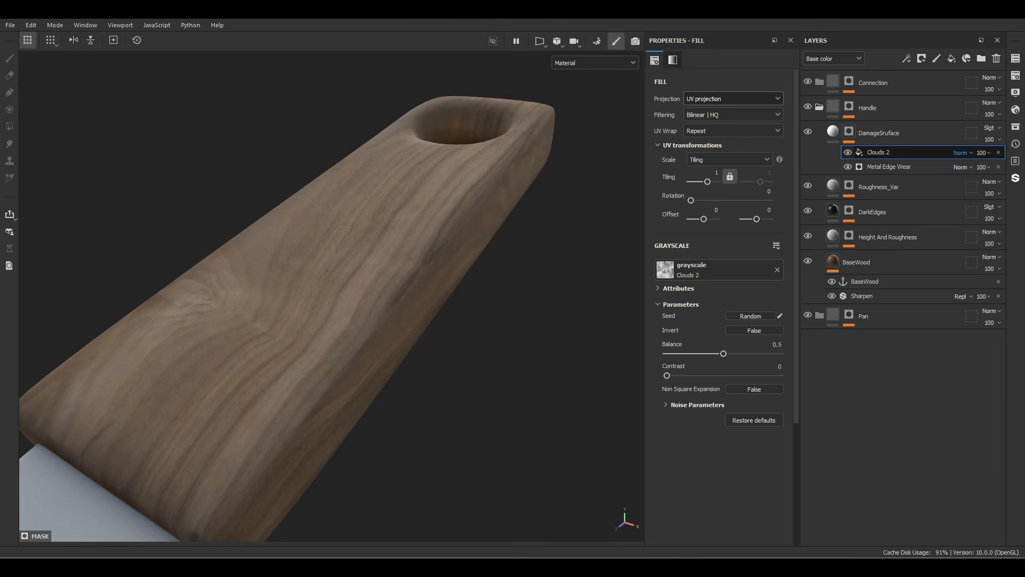
left_click(961, 152)
left_click(964, 262)
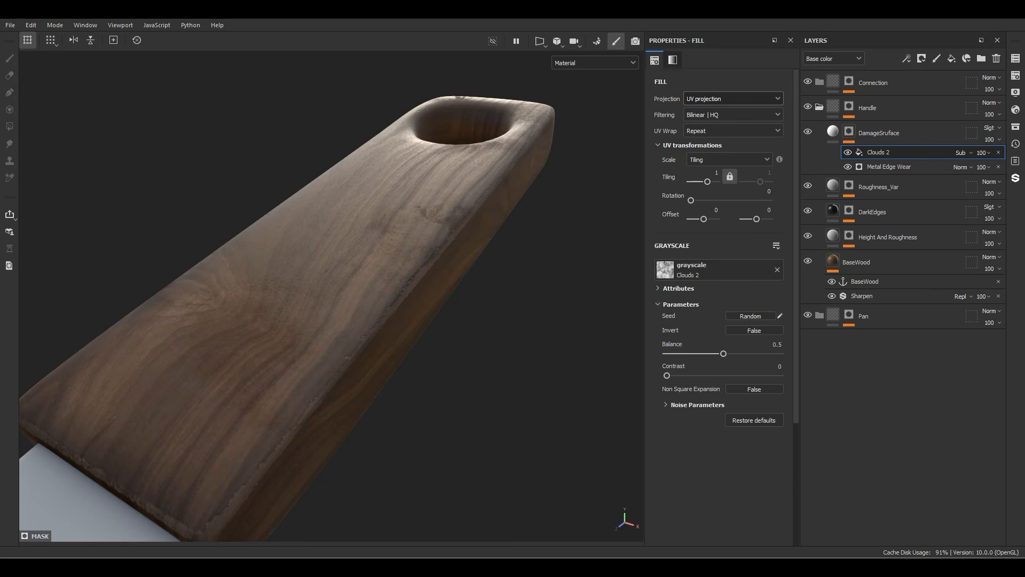
Step: Display the DamageSruface mask and set the Clouds 2 fill to tiling 3, balance 0.55 and contrast 0.45
left_click_drag(342, 267, 352, 342, "alt")
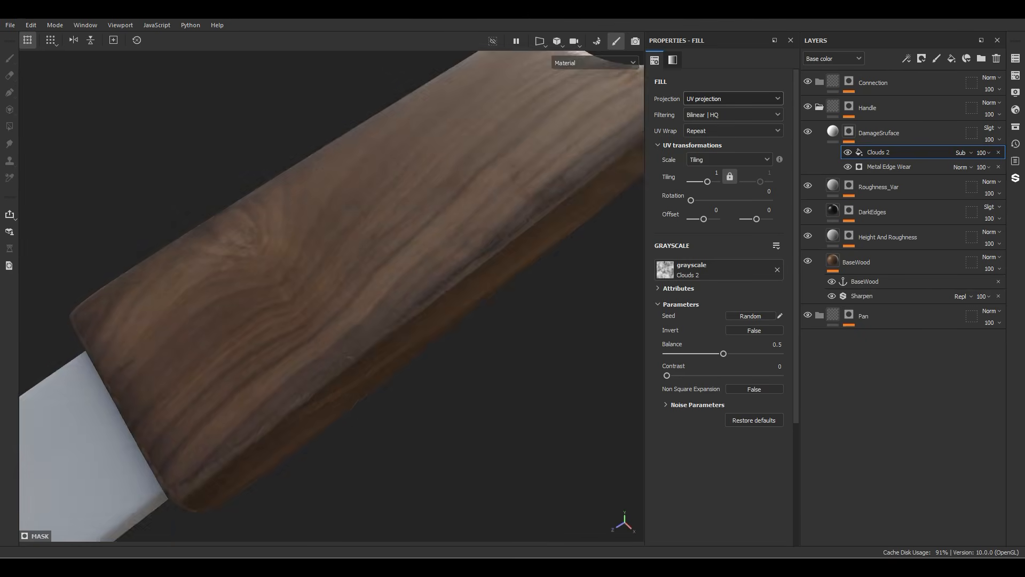
right_click_drag(352, 342, 406, 342, "shift")
left_click_drag(406, 342, 395, 267, "alt")
left_click(849, 131, "alt")
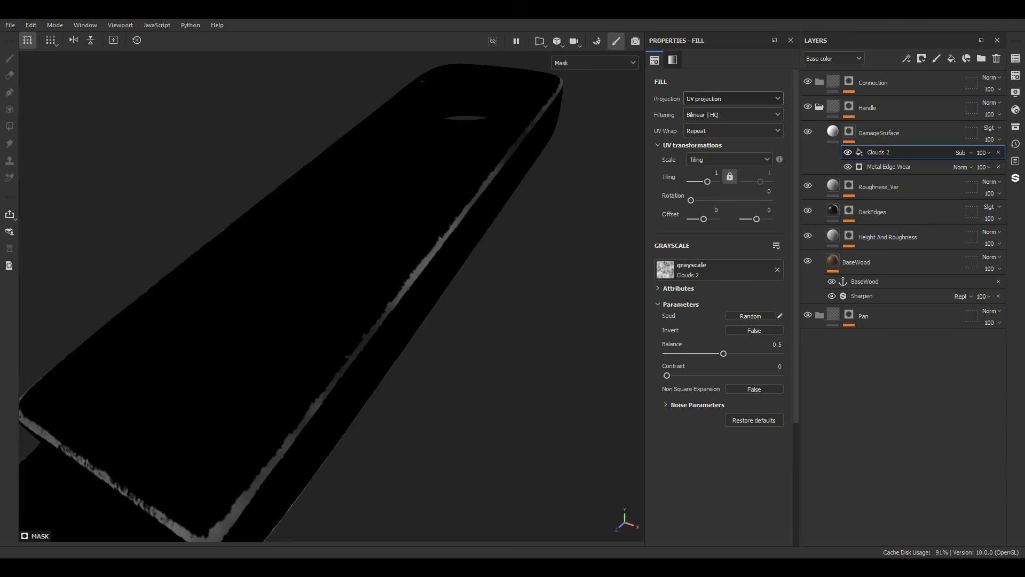
left_click_drag(723, 354, 734, 354)
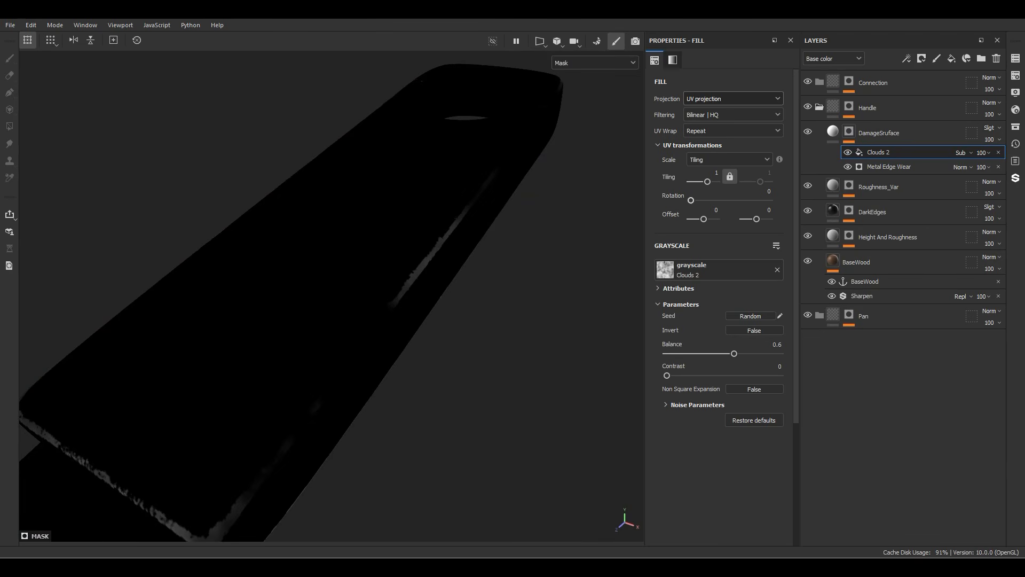
type("3")
key("Return")
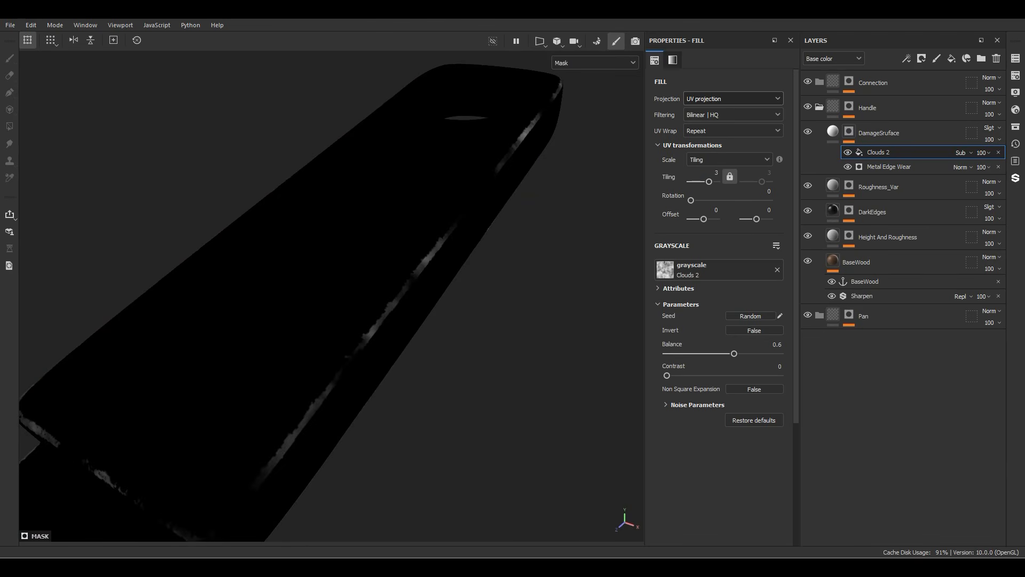
left_click_drag(667, 376, 729, 353)
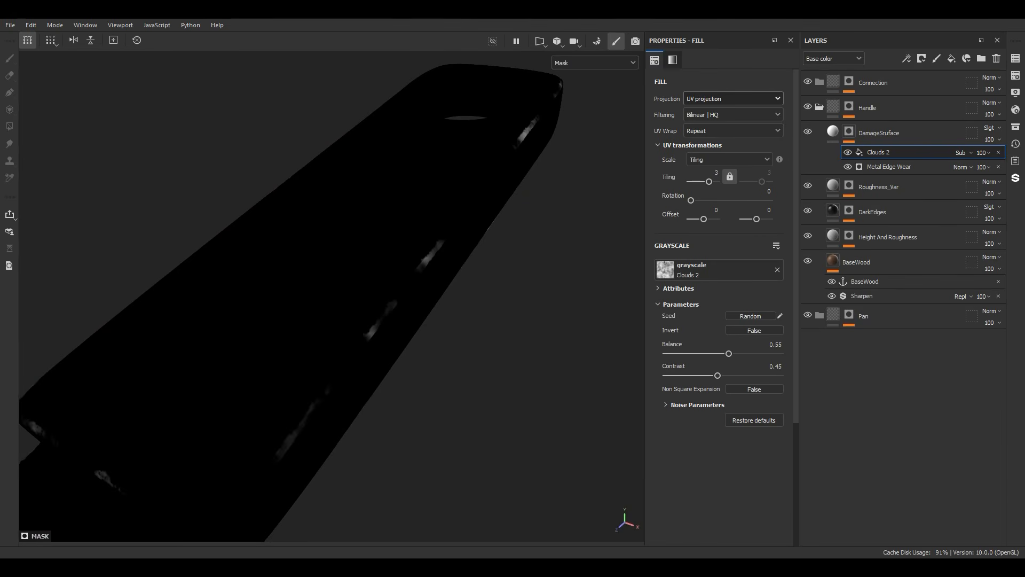
Step: Switch the Clouds 2 fill to tri-planar projection with balance 0.58 and contrast 0.5, and return to the material view
left_click(733, 99)
left_click(712, 134)
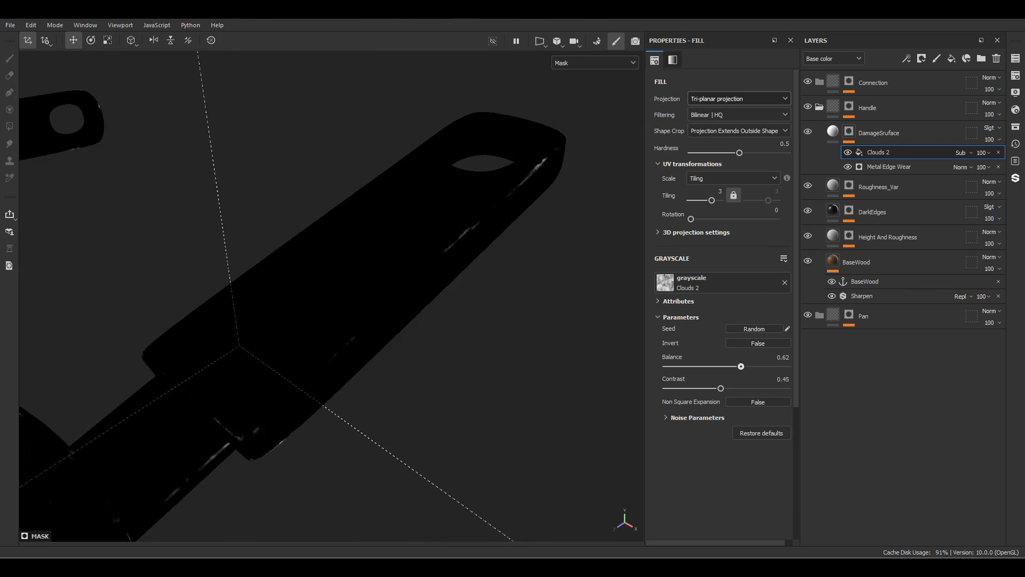
left_click_drag(741, 367, 737, 367)
left_click_drag(721, 388, 727, 388)
key("m")
Step: Raise the Metal Edge Wear generator's wear level to 0.69 and examine its mask and the handle's edges
left_click(889, 166)
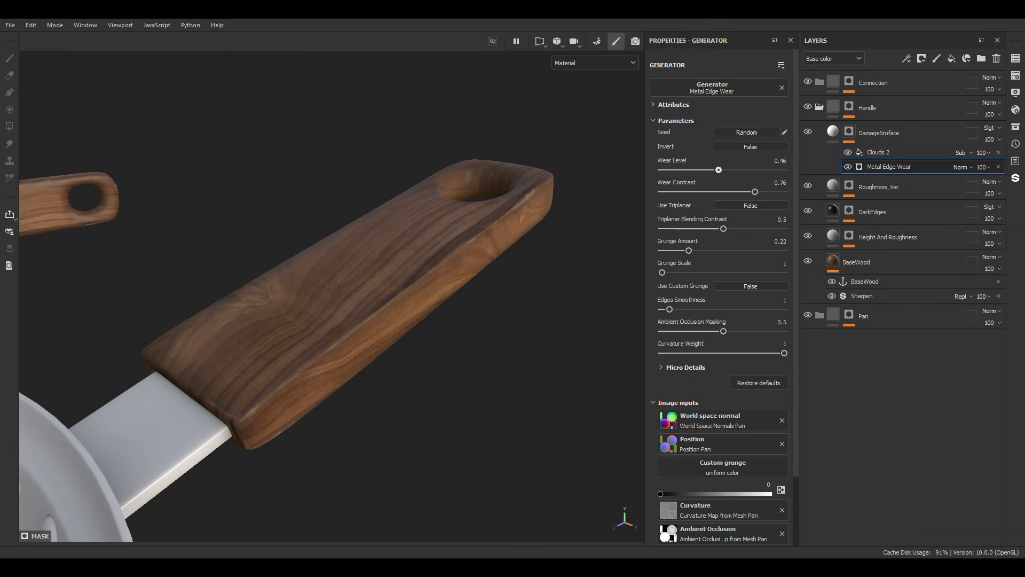
left_click_drag(719, 170, 746, 170)
left_click(849, 132, "alt")
key("m")
left_click_drag(342, 299, 321, 267, "alt")
scroll(331, 297, "up", 3)
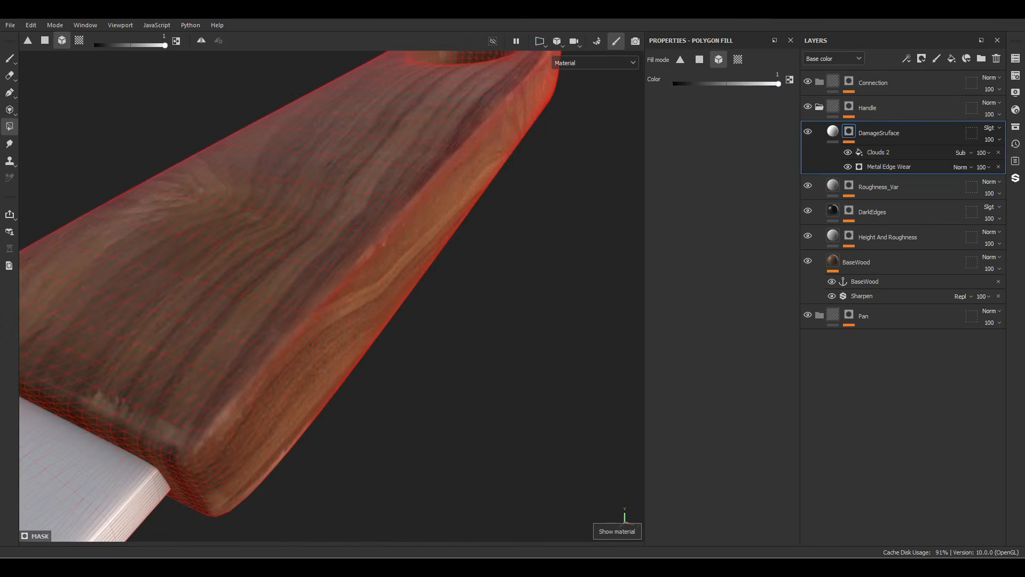
Step: Increase the Metal Edge Wear generator's grunge amount to 0.82
key("1")
left_click_drag(460, 321, 408, 315, "alt")
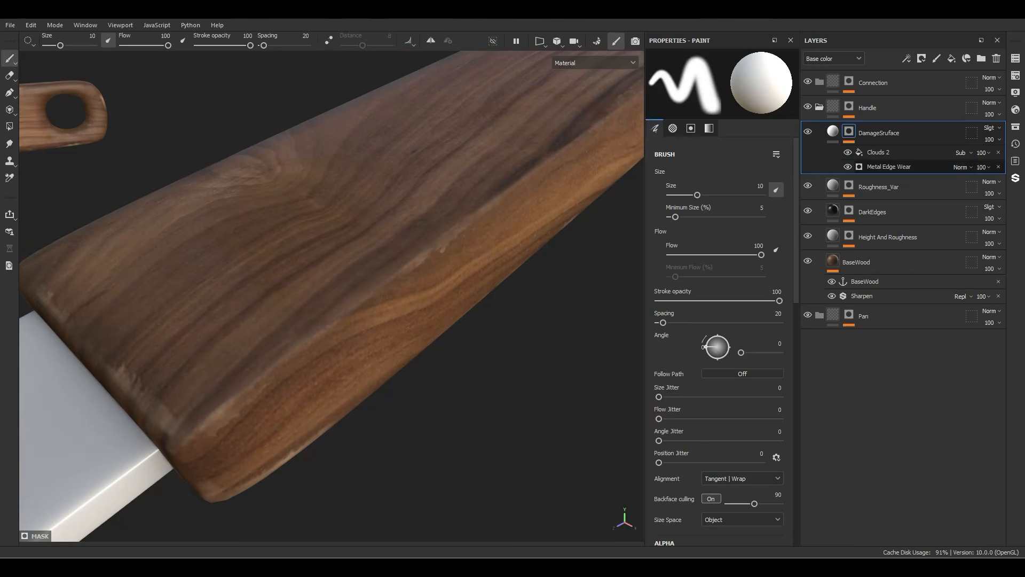
left_click(889, 166)
left_click_drag(703, 251, 739, 250)
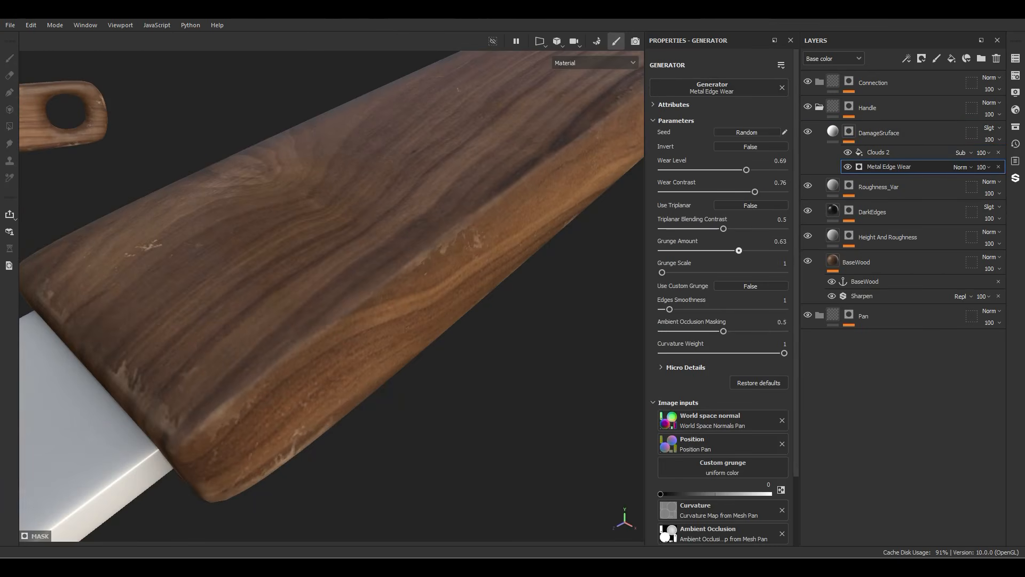
left_click_drag(740, 250, 763, 251)
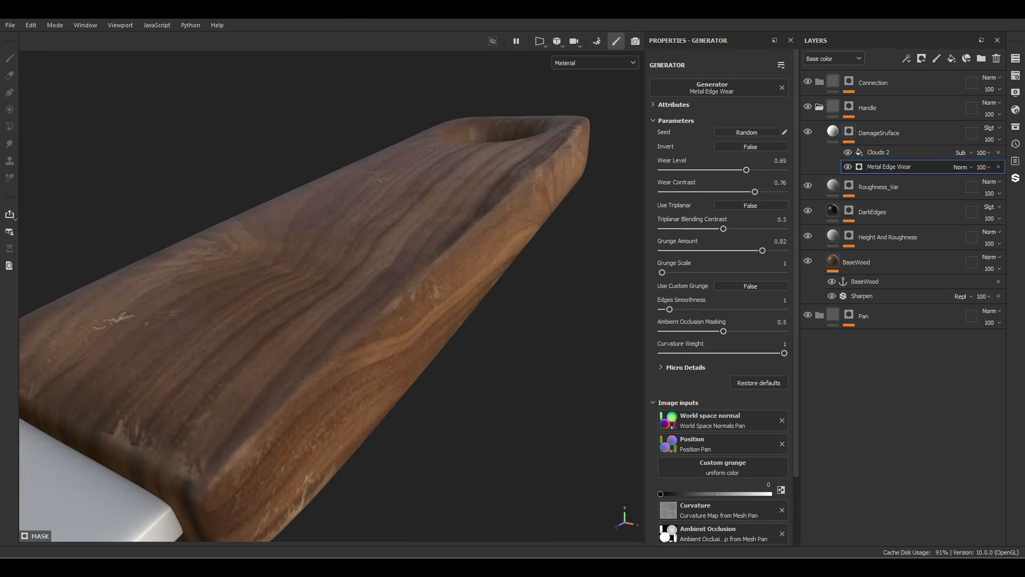
Step: Add a Levels effect above Clouds 2 in the mask, lower its white input to 0.347 and raise its black input
right_click(878, 152)
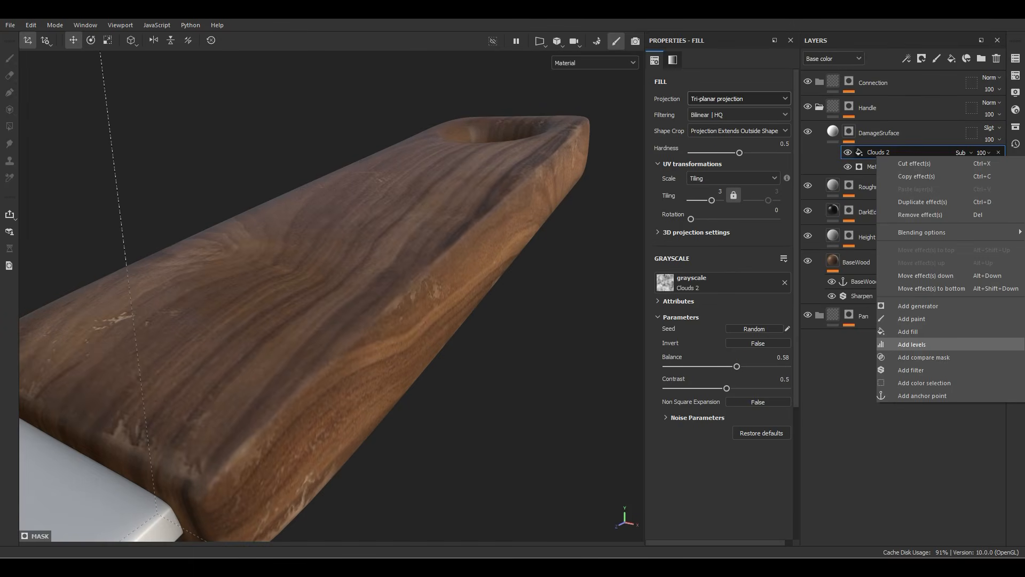
left_click(911, 344)
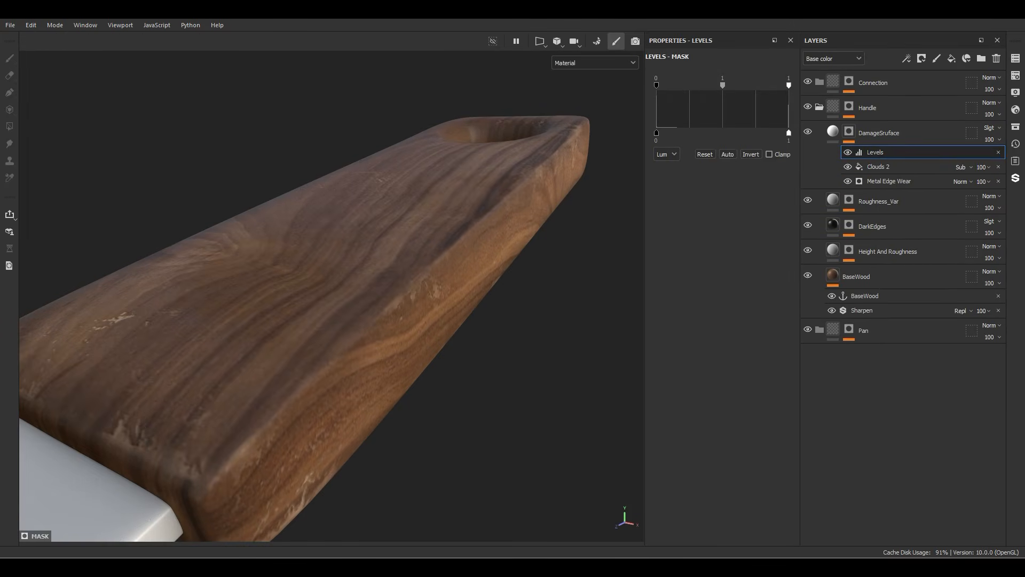
left_click_drag(789, 84, 703, 85)
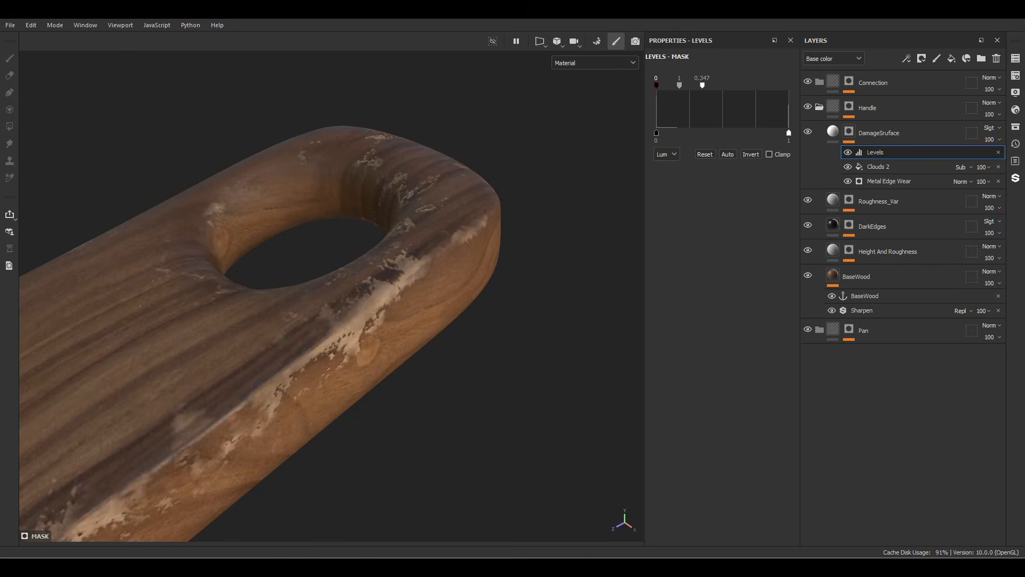
left_click_drag(656, 85, 694, 85)
Step: Set Metal Edge Wear to wear level 0.41, grunge amount 0.6, grunge scale 3 and edges smoothness 5.31
left_click(889, 181)
left_click_drag(742, 170, 716, 170)
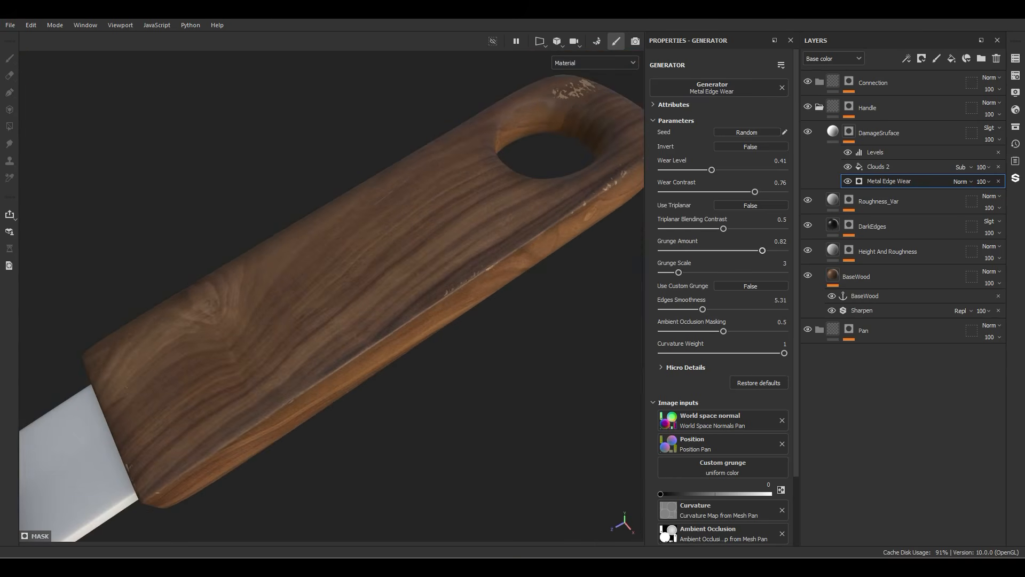
left_click_drag(763, 251, 735, 250)
Step: Lower the Clouds 2 fill's balance to 0.3 and inspect the wear around the handle's hole
left_click(887, 166)
left_click_drag(737, 367, 703, 367)
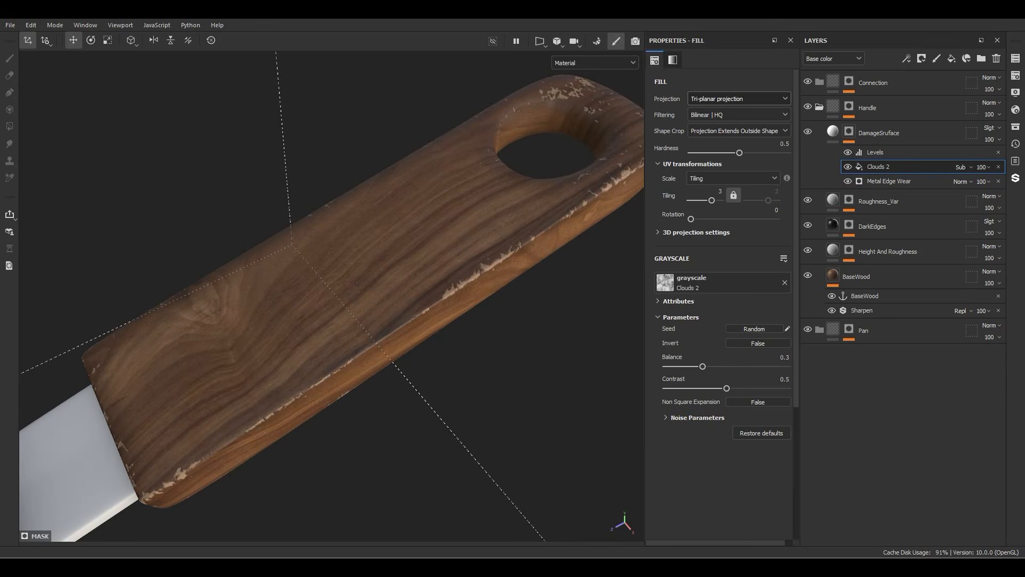
left_click_drag(299, 299, 427, 294, "alt")
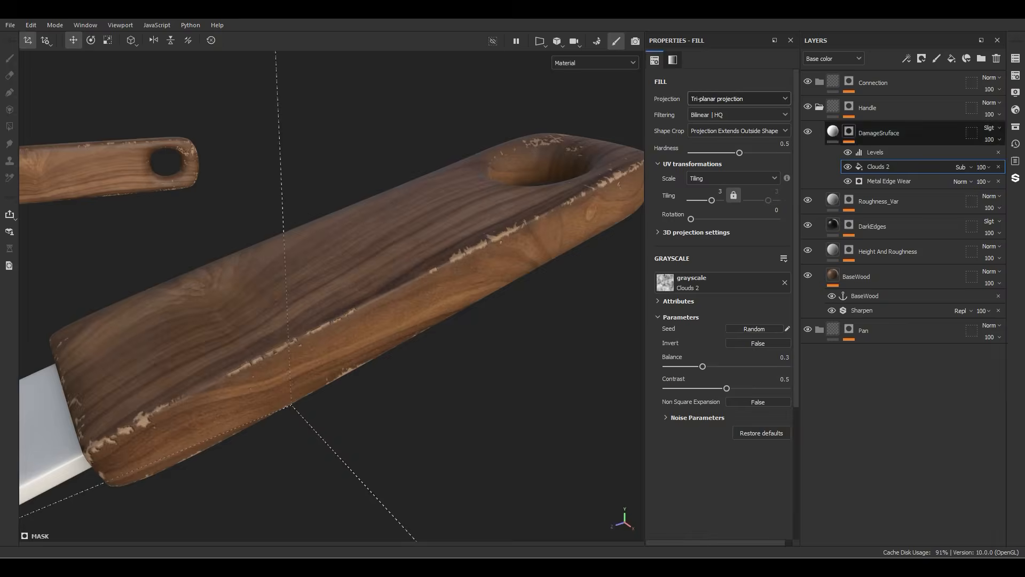
Step: Adjust the mask's Levels inputs to black 0.141, midtone 1.843 and white 0.859
left_click(886, 152)
left_click_drag(694, 86, 724, 85)
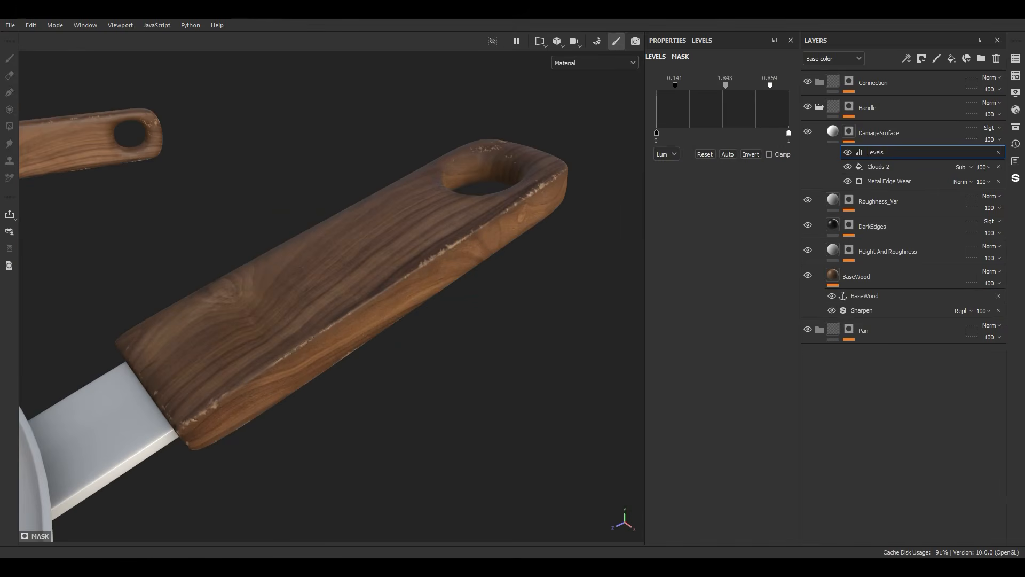
Step: Add a fill layer above the DamageSruface layer and name it UnderWood_Damge
left_click(833, 132)
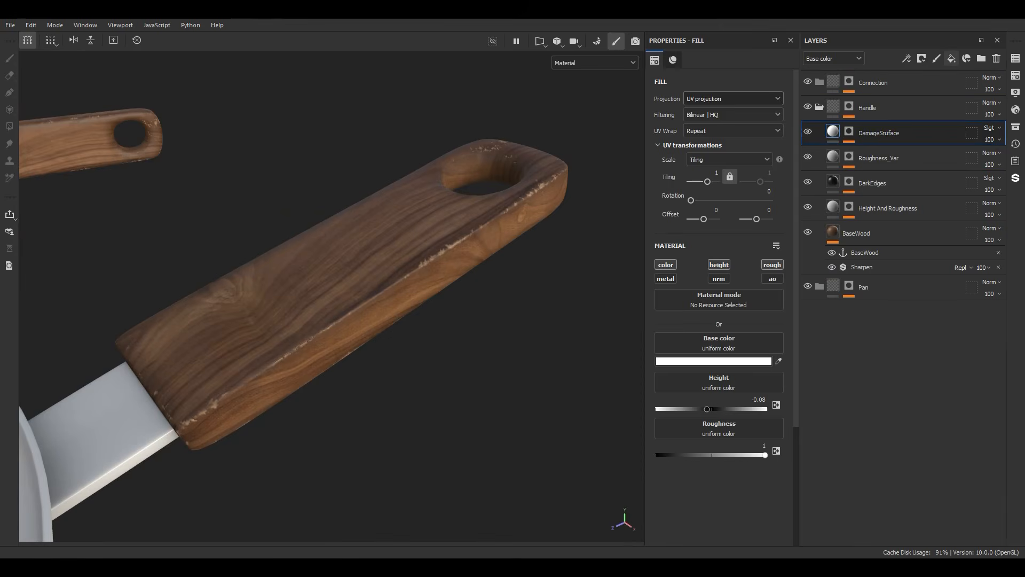
left_click(952, 58)
double_click(856, 133)
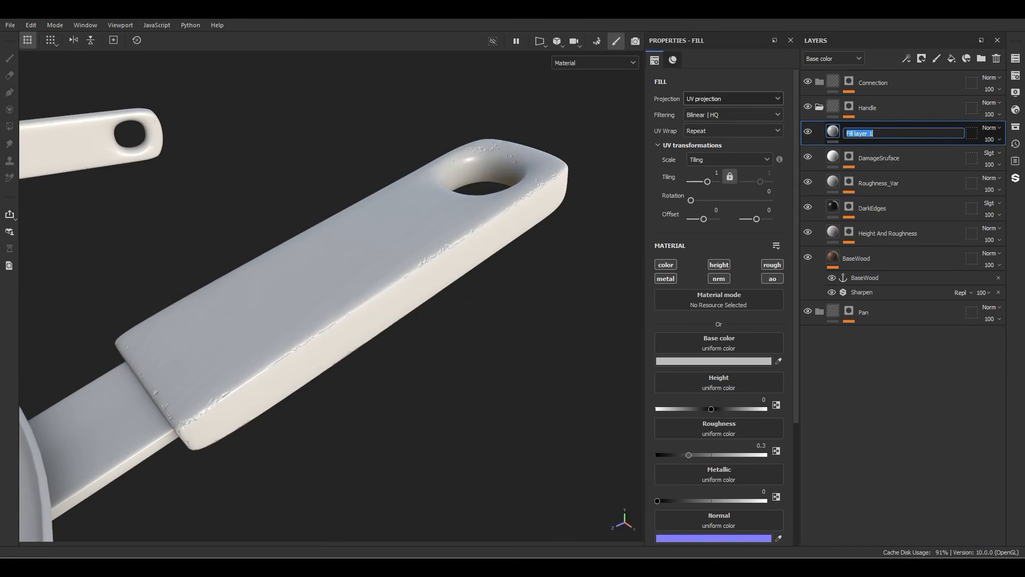
type("UnderWood_Damge")
key("Return")
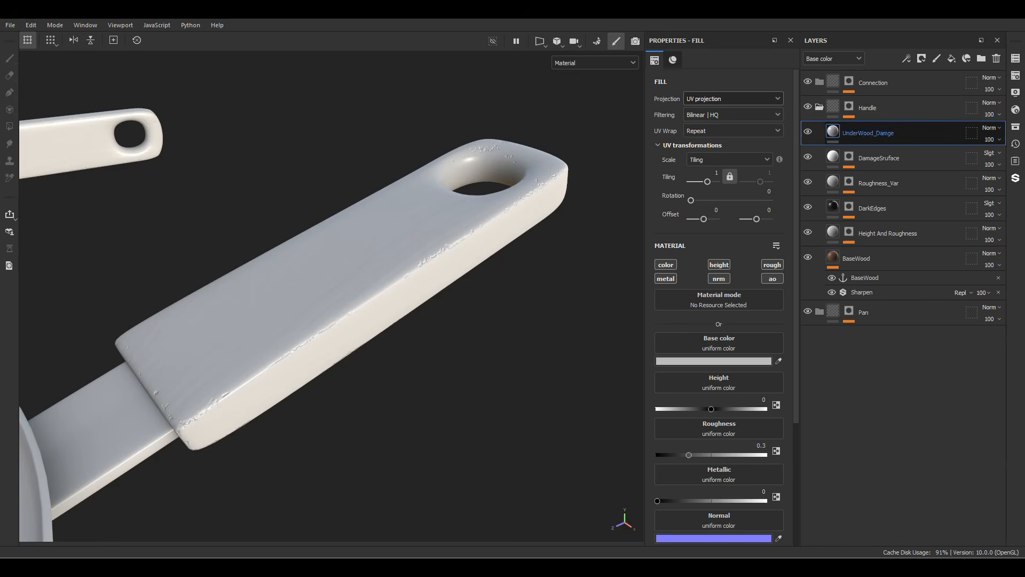
Step: Use the BaseWood anchor point as the UnderWood_Damge layer's reference material
left_click(717, 302)
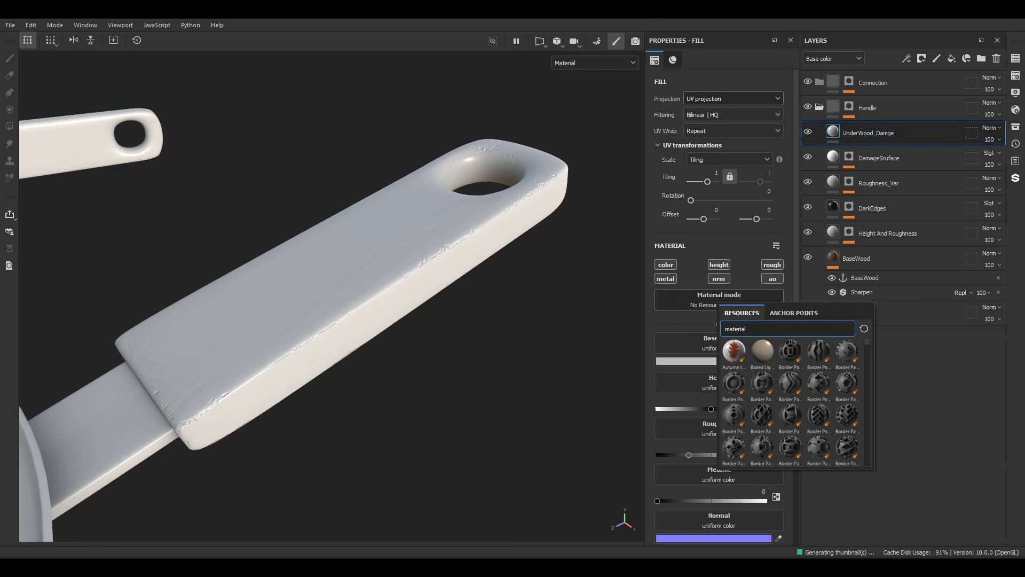
left_click(794, 313)
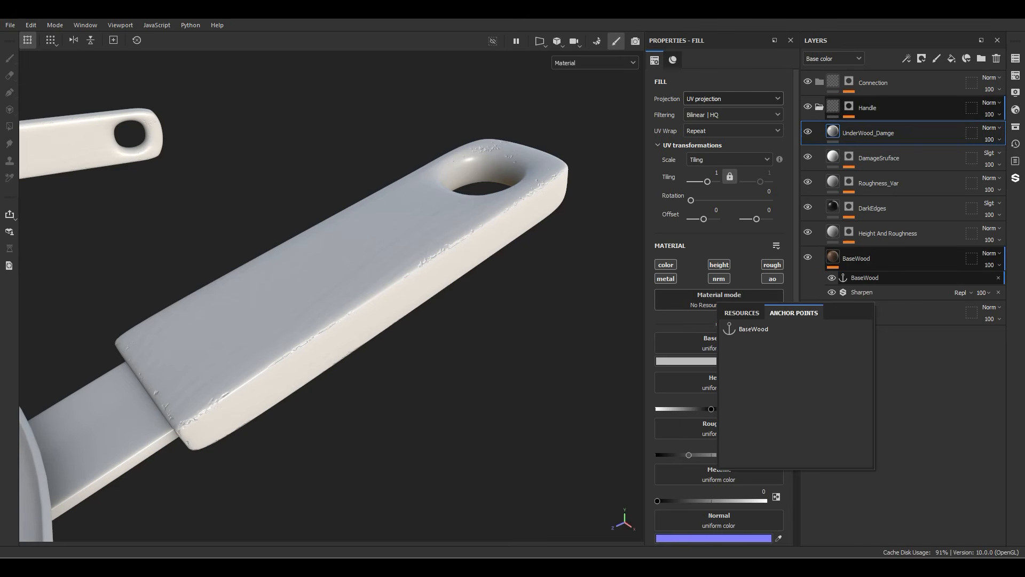
left_click(754, 329)
Step: Add an HSL Perceptive filter to the UnderWood_Damge layer's content
right_click(853, 133)
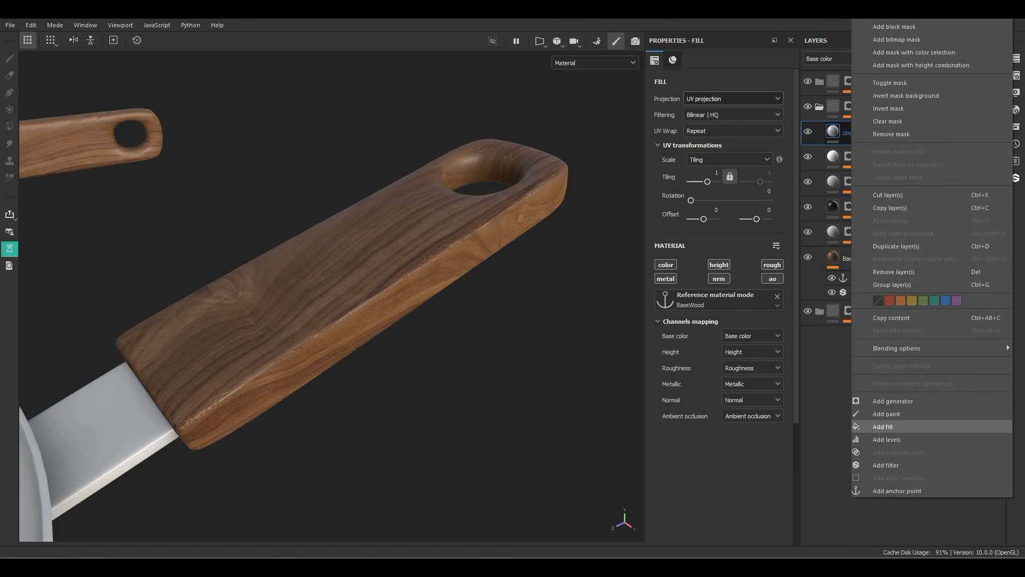
left_click(886, 465)
left_click(722, 114)
type("bl")
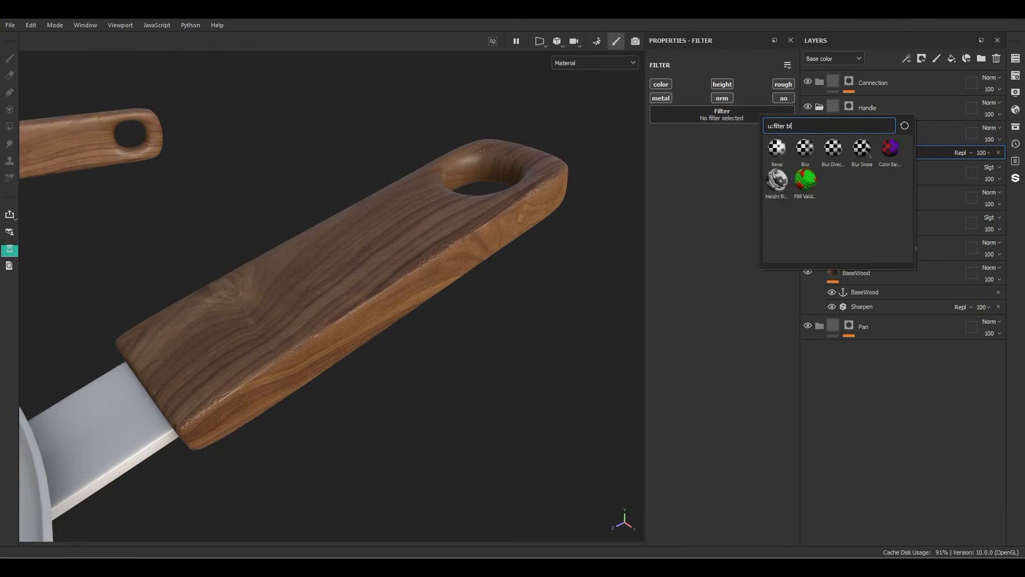
key("BackSpace")
key("BackSpace")
left_click(862, 212)
Step: Set the HSL Perceptive filter to hue 0.025, saturation 0.436 and lightness 0.888, saving the project along the way
left_click_drag(726, 231, 782, 230)
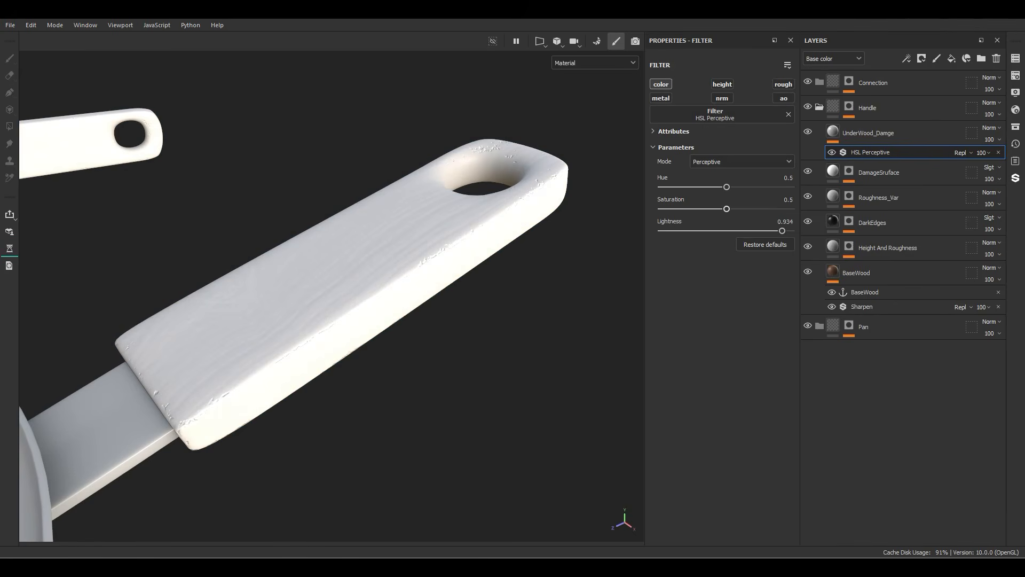
key("ctrl+s")
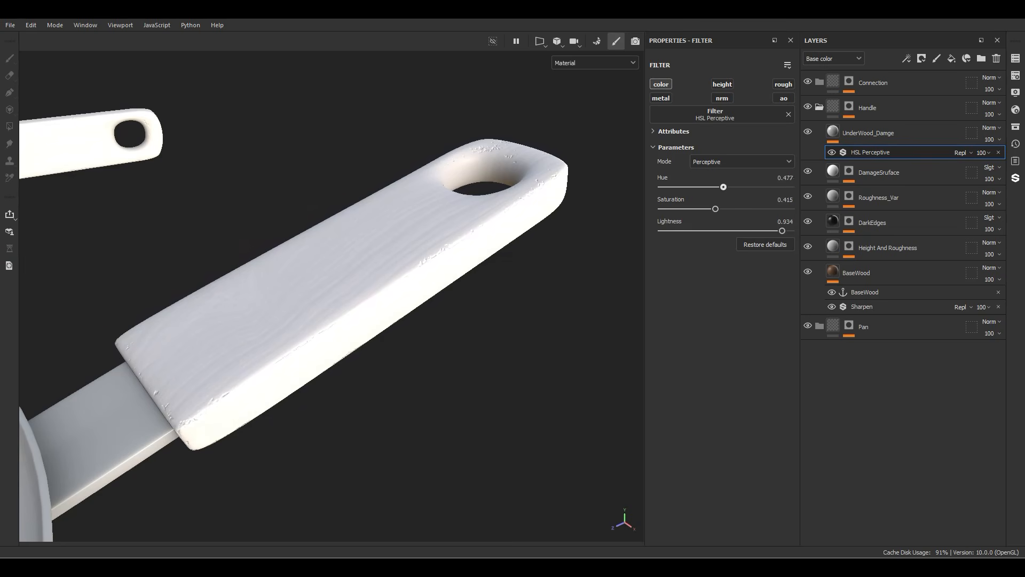
left_click_drag(724, 187, 666, 187)
left_click_drag(783, 231, 743, 231)
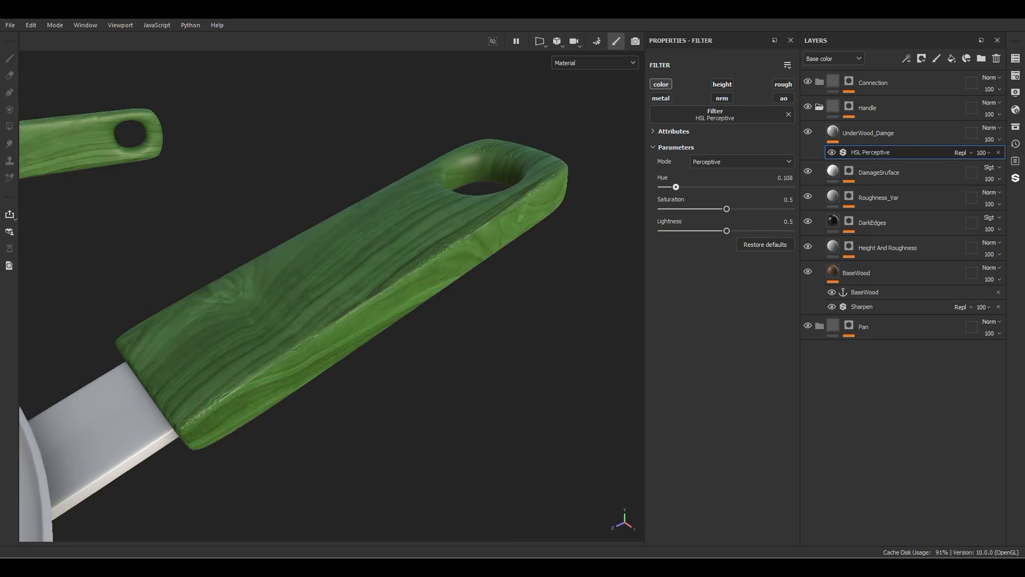
left_click_drag(683, 187, 666, 187)
left_click_drag(726, 209, 777, 230)
Step: Add a Contrast Luminosity filter above HSL Perceptive on the UnderWood_Damge layer
right_click(878, 151)
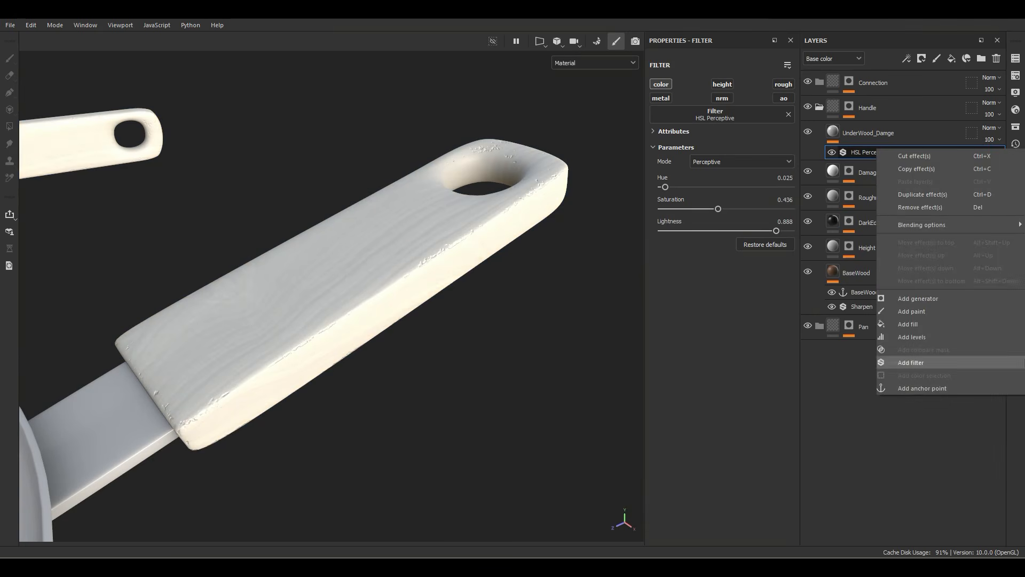
left_click(902, 362)
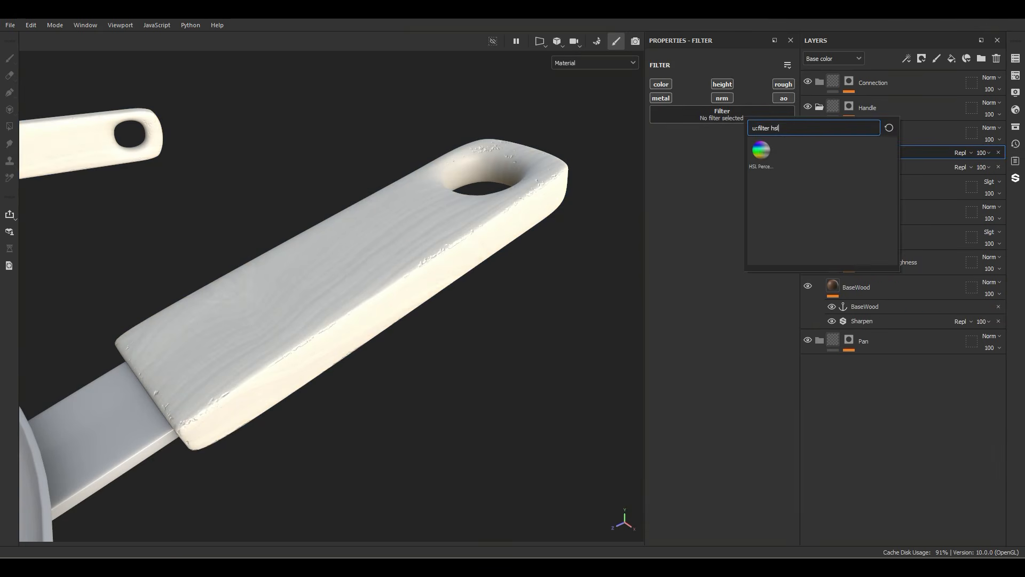
key("BackSpace")
key("BackSpace")
key("BackSpace")
type("con")
left_click(761, 151)
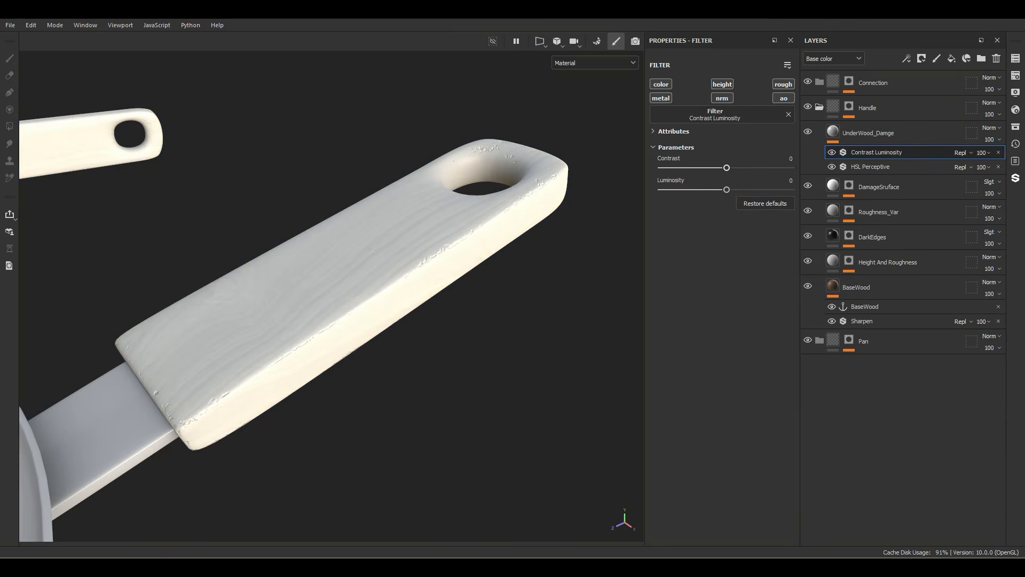
Step: Set the filter's contrast to 0.2 and luminosity to 0.1, and blend UnderWood_Damge's base color as Soft light
left_click_drag(726, 167, 795, 159)
type("0.2")
key("Return")
left_click(789, 181)
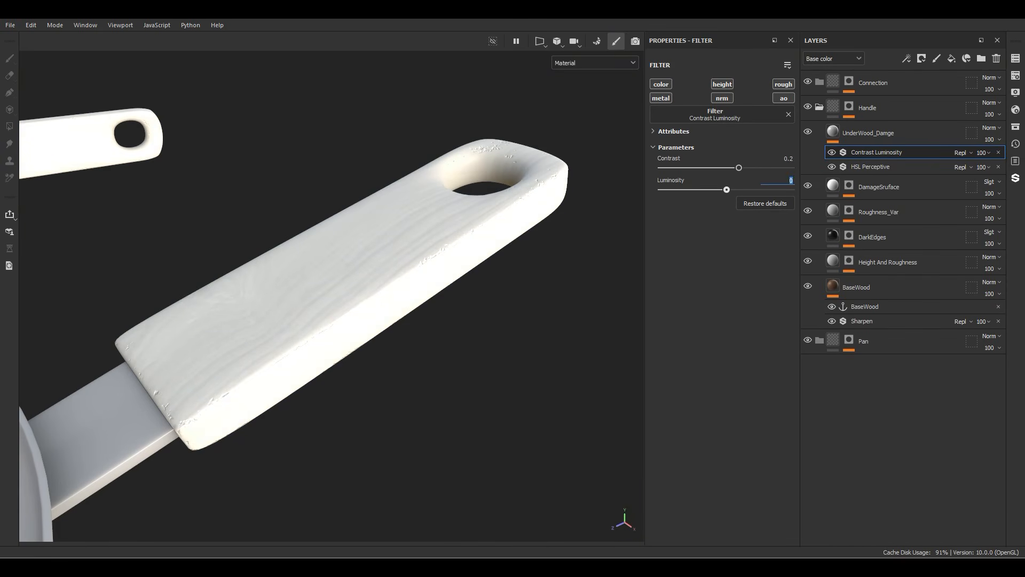
type(".1")
key("Return")
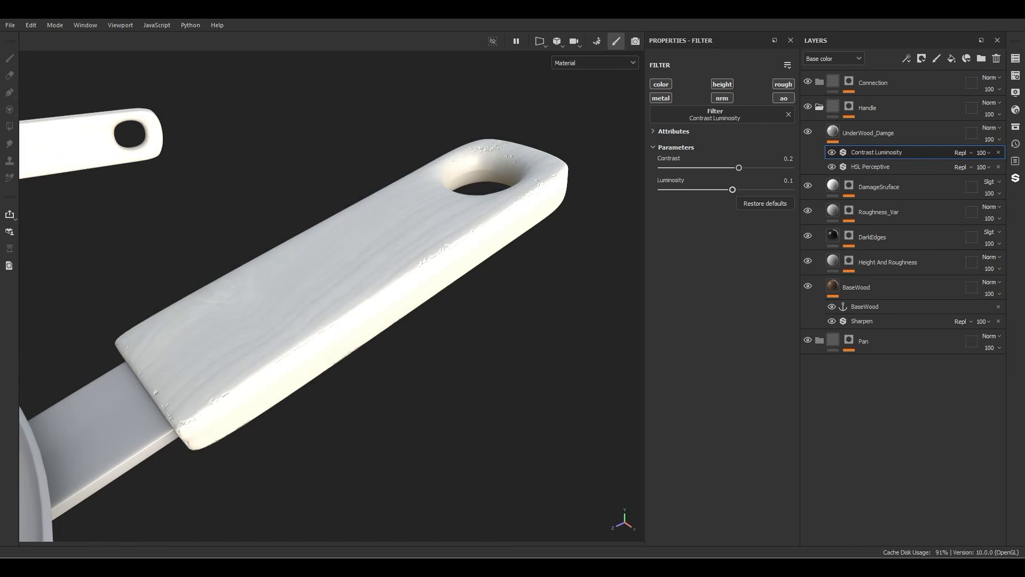
left_click(991, 128)
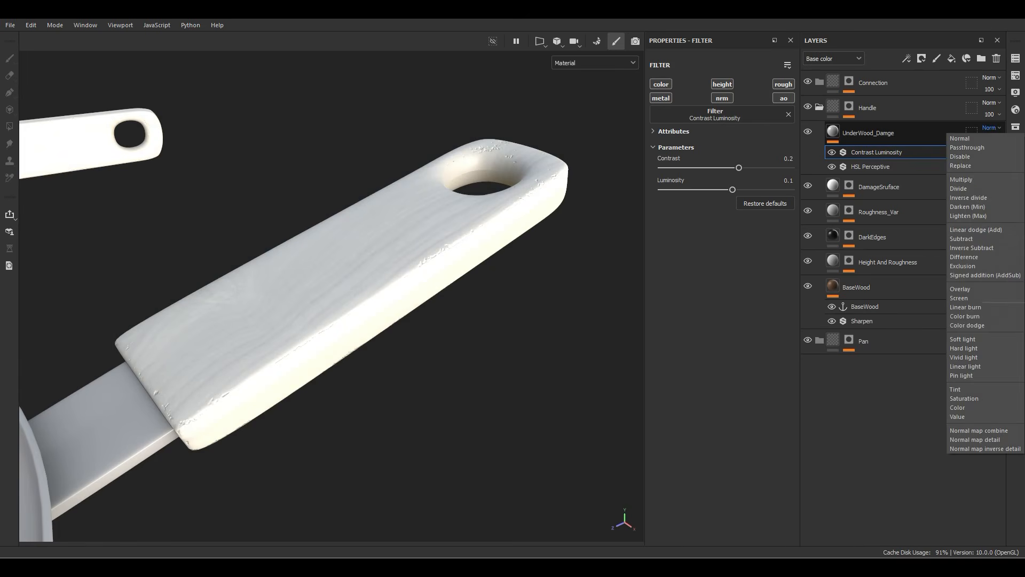
left_click(963, 339)
Step: Add a fill effect to the UnderWood_Damge layer that affects only height, with a height of -0.1
right_click(874, 152)
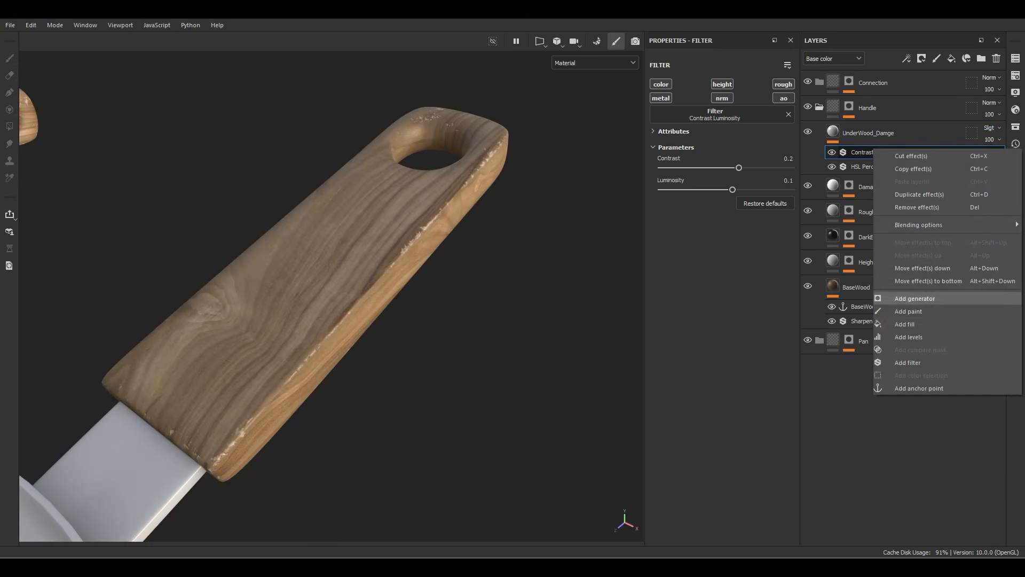
left_click(879, 324)
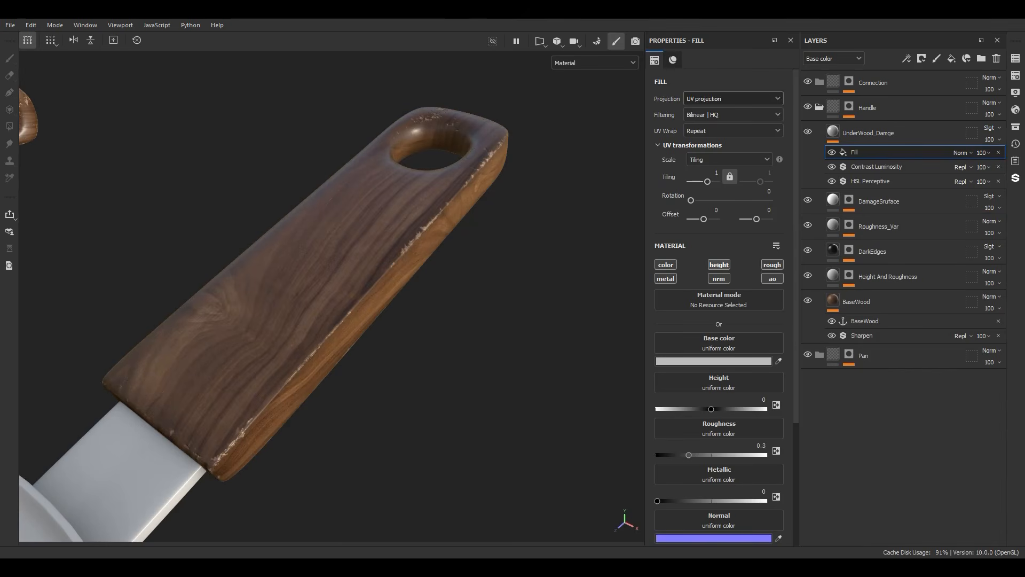
left_click(719, 265, "alt")
left_click(763, 361)
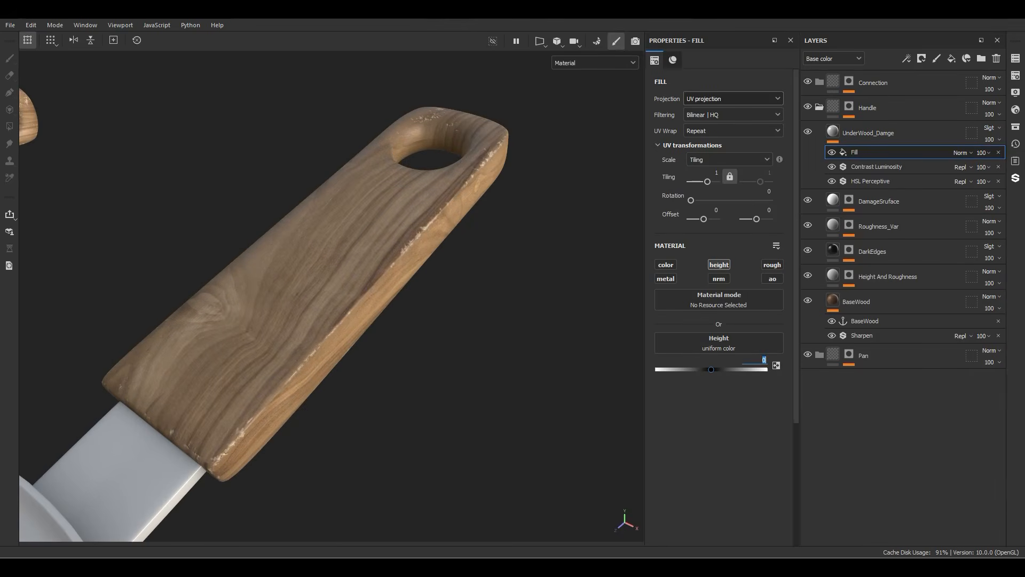
type("-0.1")
key("Return")
Step: Give UnderWood_Damge a black mask with a paint effect and paint a worn patch on the handle's broad face
right_click(863, 133)
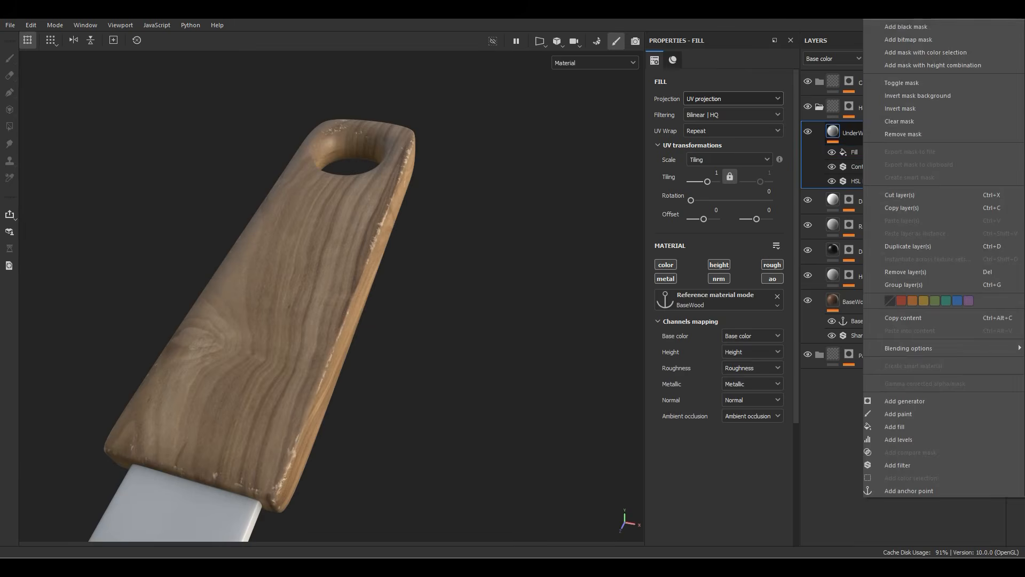
left_click(907, 27)
right_click(855, 133)
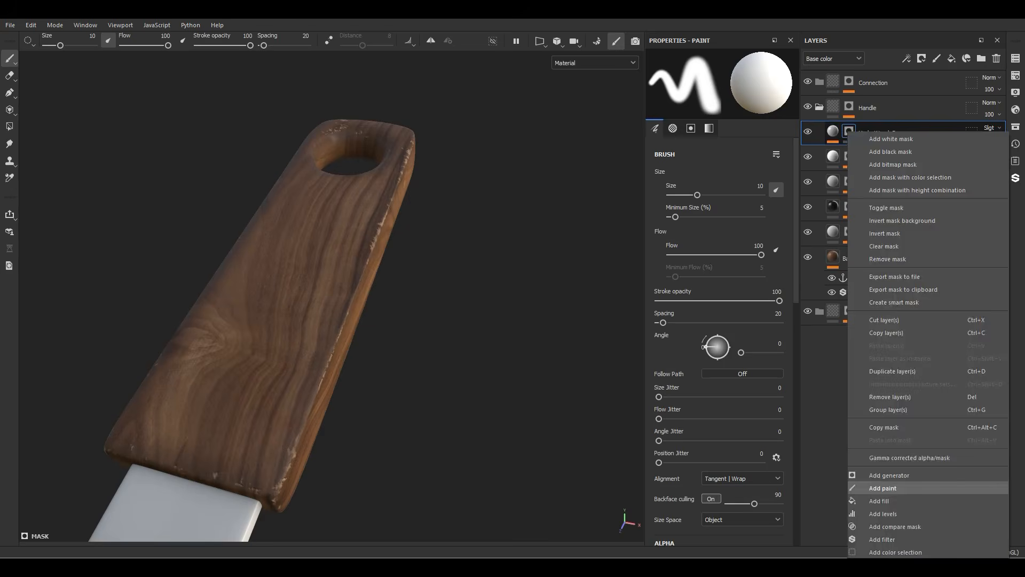
left_click(886, 483)
scroll(288, 270, "up", 5)
mouse_move(287, 271)
left_mouse_down()
mouse_move(278, 307)
mouse_move(411, 256)
mouse_move(241, 353)
left_mouse_up()
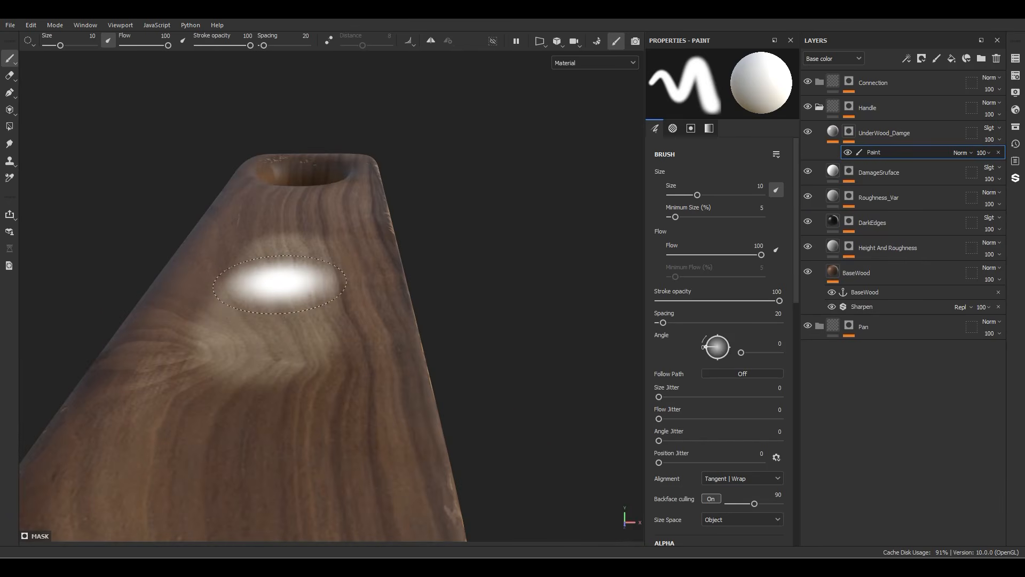
left_click_drag(280, 284, 172, 298, "alt")
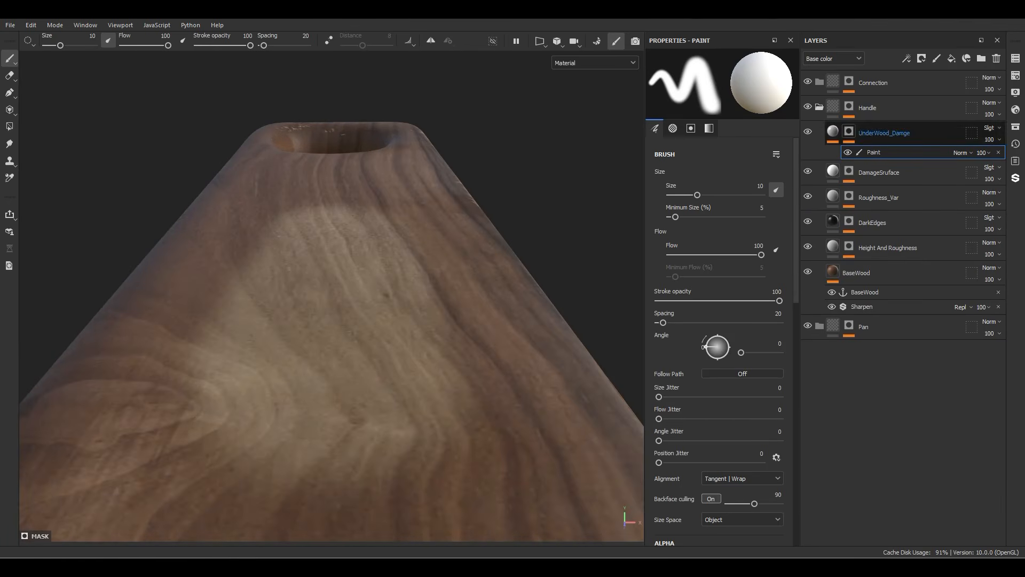
Step: Add a fill layer above UnderWood_Damge, name it DamageOutline and give it a black mask
left_click(849, 132)
left_click(952, 59)
double_click(872, 133)
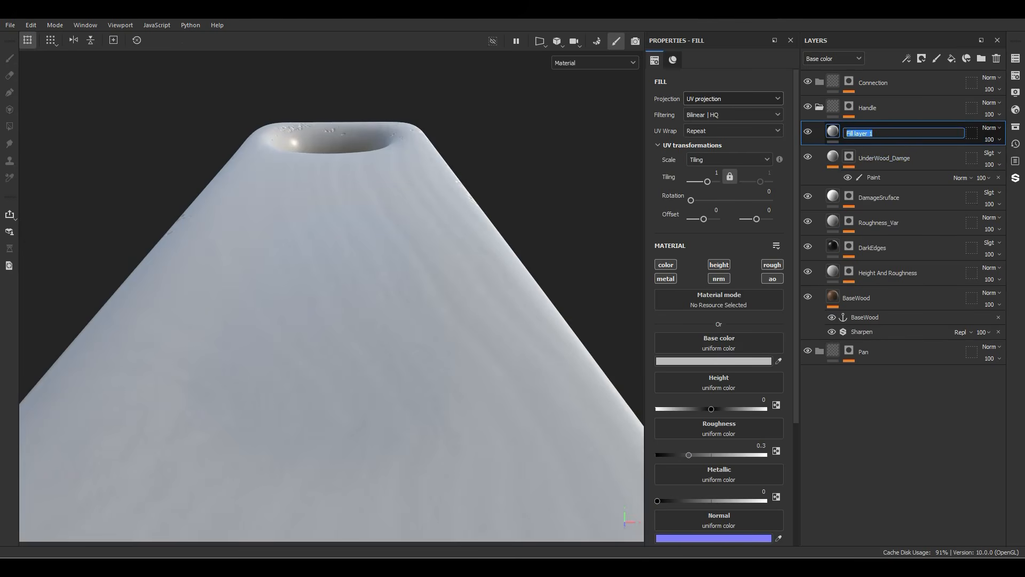
type("DamageEffect")
key("Return")
right_click(871, 133)
left_click(907, 27)
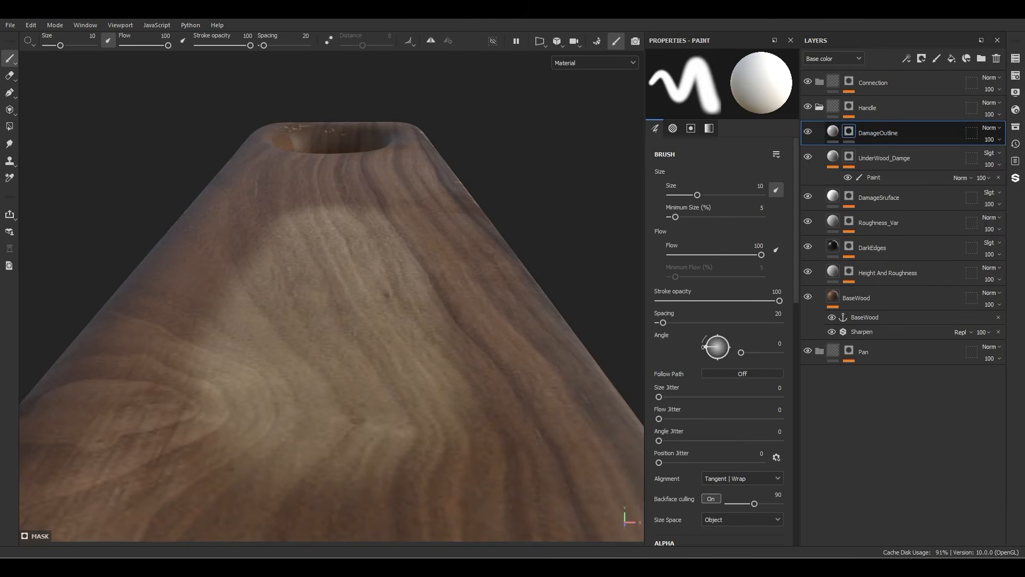
Step: Add an anchor point to the UnderWood_Damge mask and reference it in a new fill in the DamageOutline mask
right_click(861, 177)
left_click(902, 415)
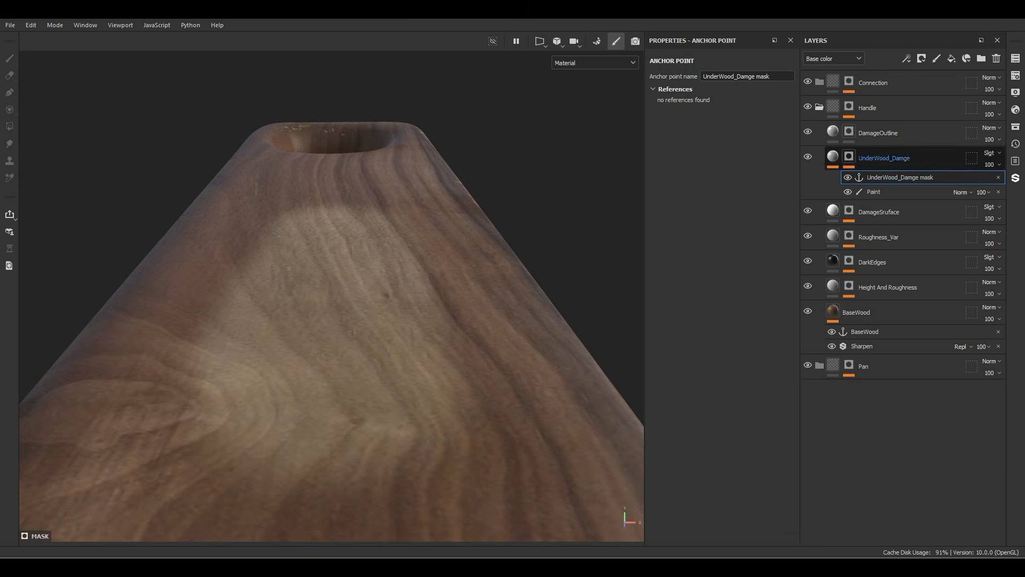
right_click(849, 132)
left_click(896, 427)
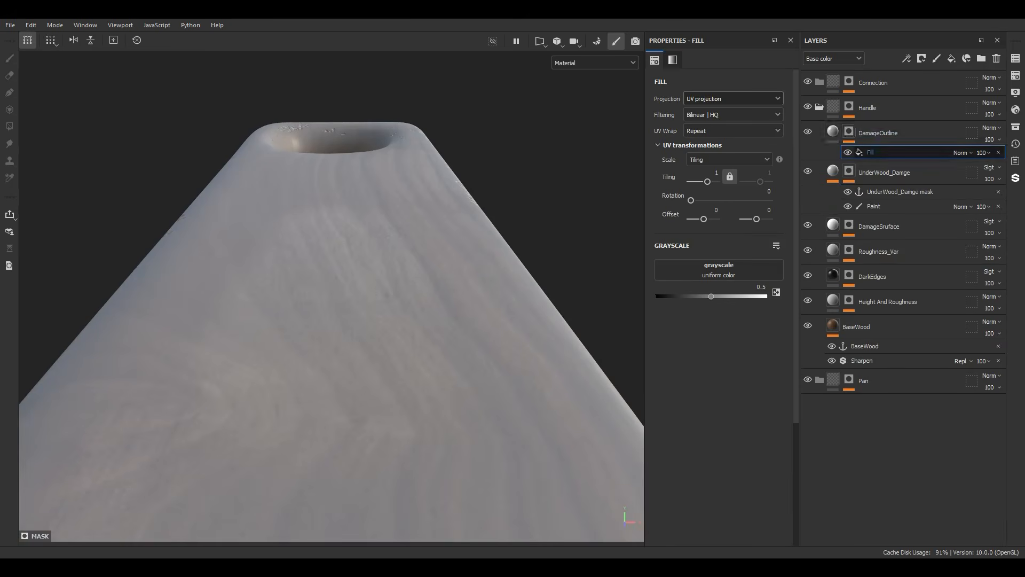
left_click(719, 269)
left_click_drag(342, 257, 385, 289, "alt")
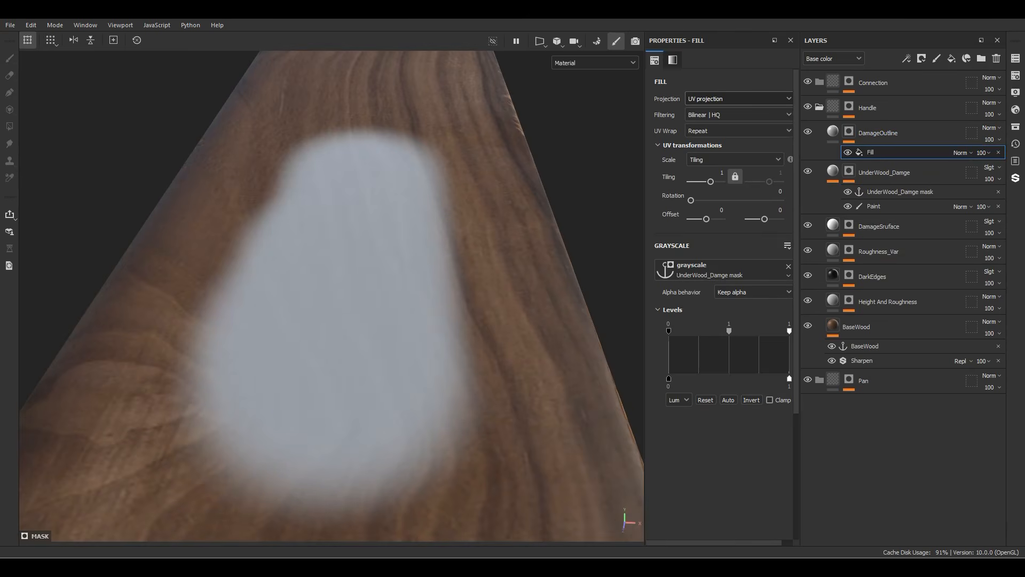
Step: Duplicate the anchor-based fill in the DamageOutline mask and set the upper copy to Subtract
key("ctrl+d")
left_click(963, 153)
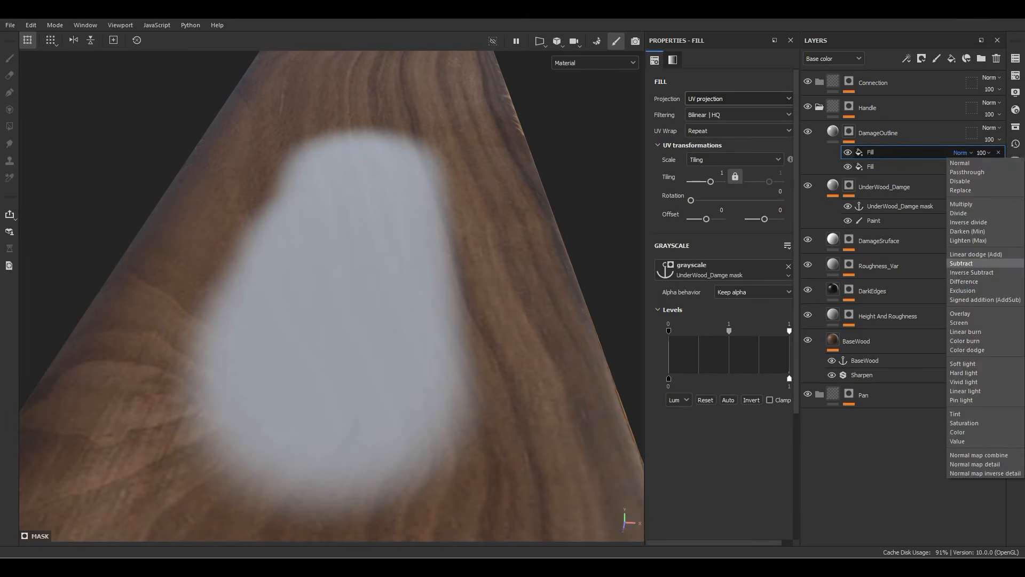
left_click(977, 263)
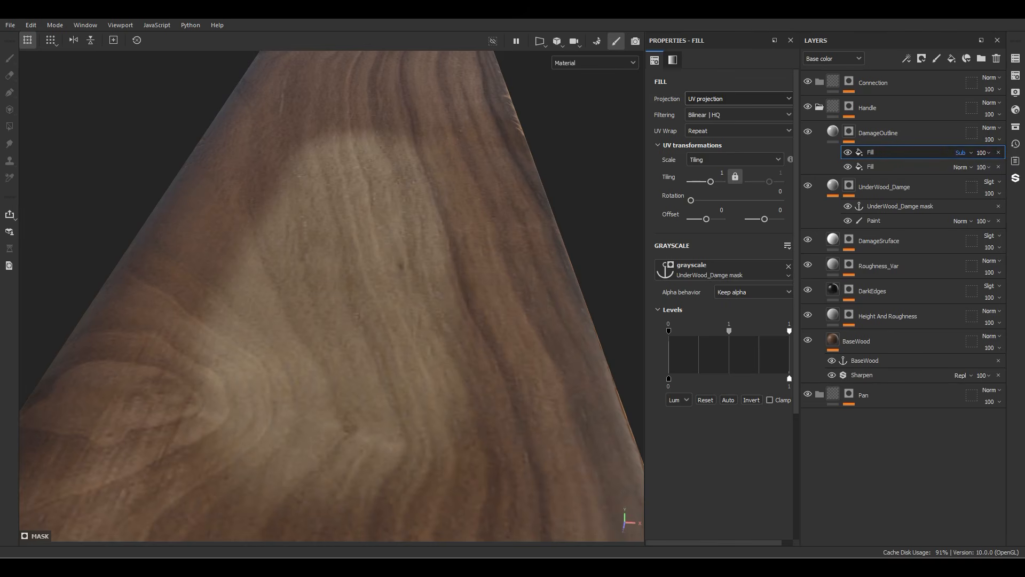
Step: Add a Blur filter with intensity 2.46 between the two fills in the DamageOutline mask
left_click(871, 166)
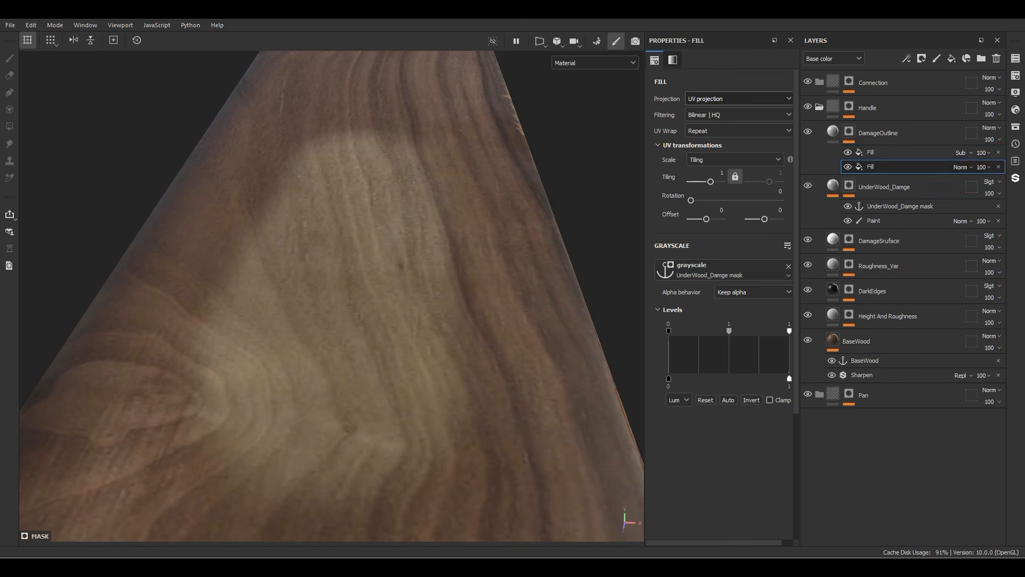
right_click(871, 167)
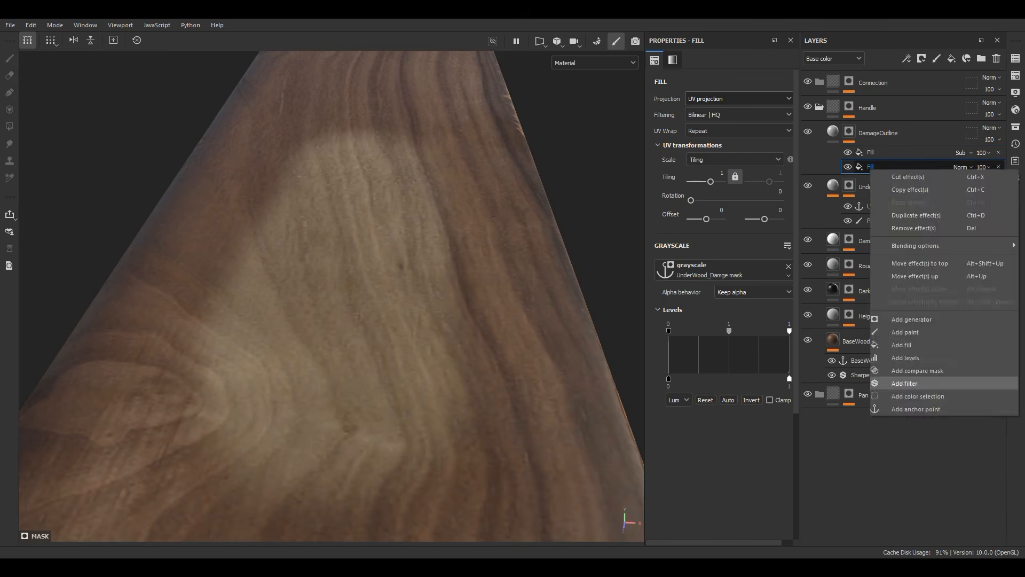
left_click(897, 380)
left_click(723, 88)
type("blu")
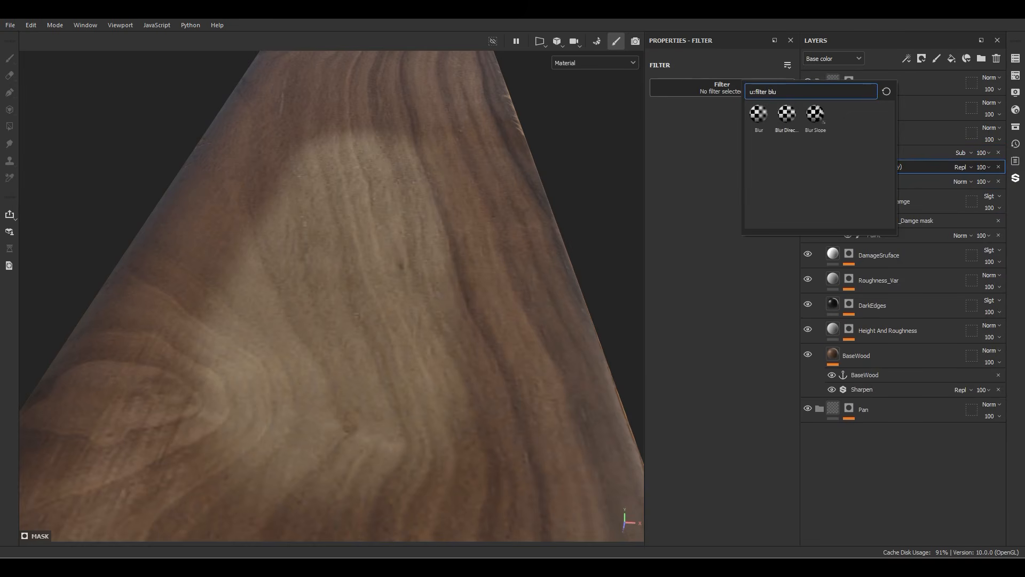
left_click(759, 115)
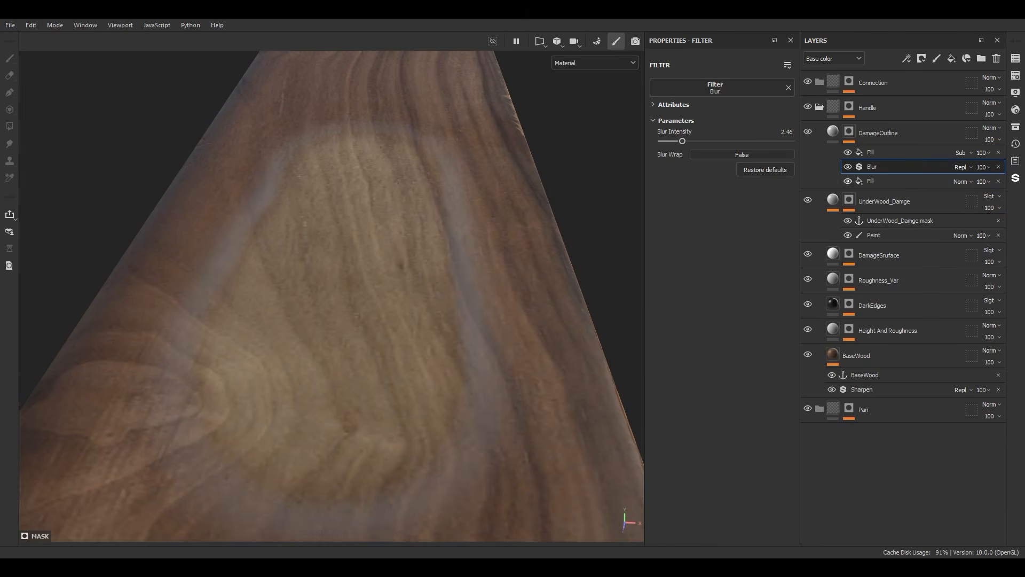
Step: Limit the DamageOutline layer to the color and height channels and set its height to 0.1
left_click(833, 131)
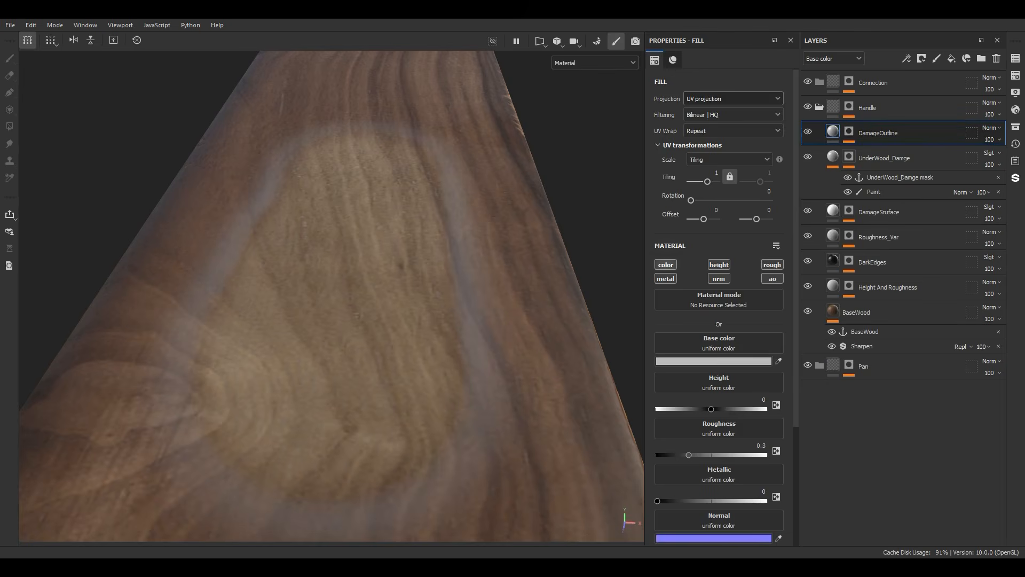
left_click(666, 265, "alt")
left_click(719, 264)
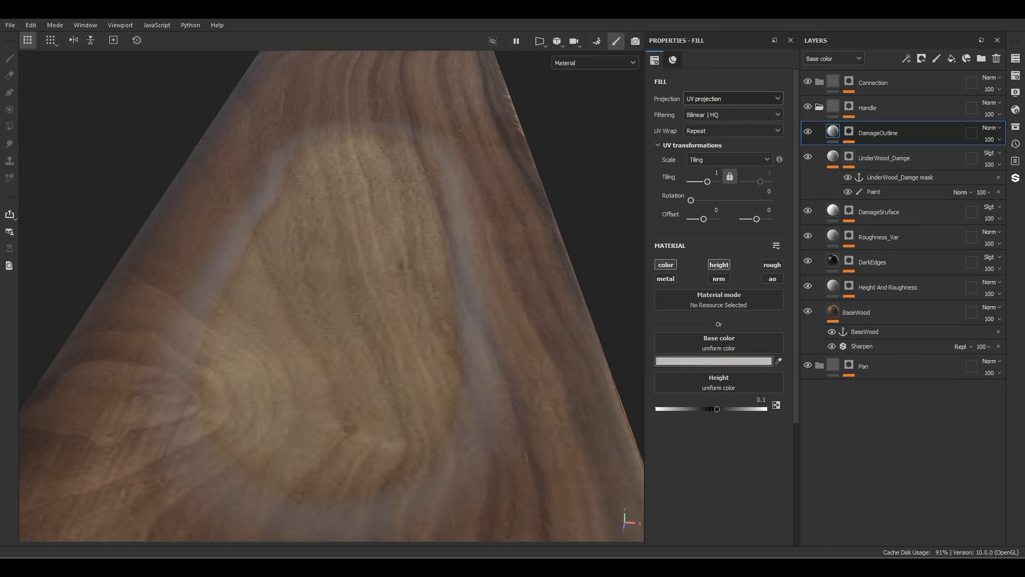
Step: Set the DamageOutline layer's base color to black
left_click(702, 361)
left_click_drag(712, 454, 709, 484)
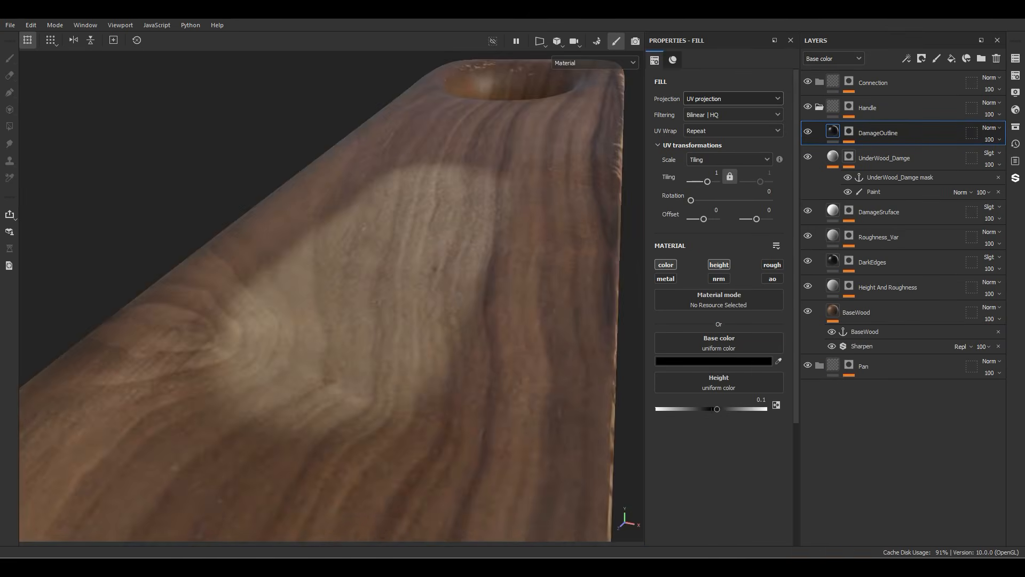
left_click_drag(374, 320, 321, 320, "alt")
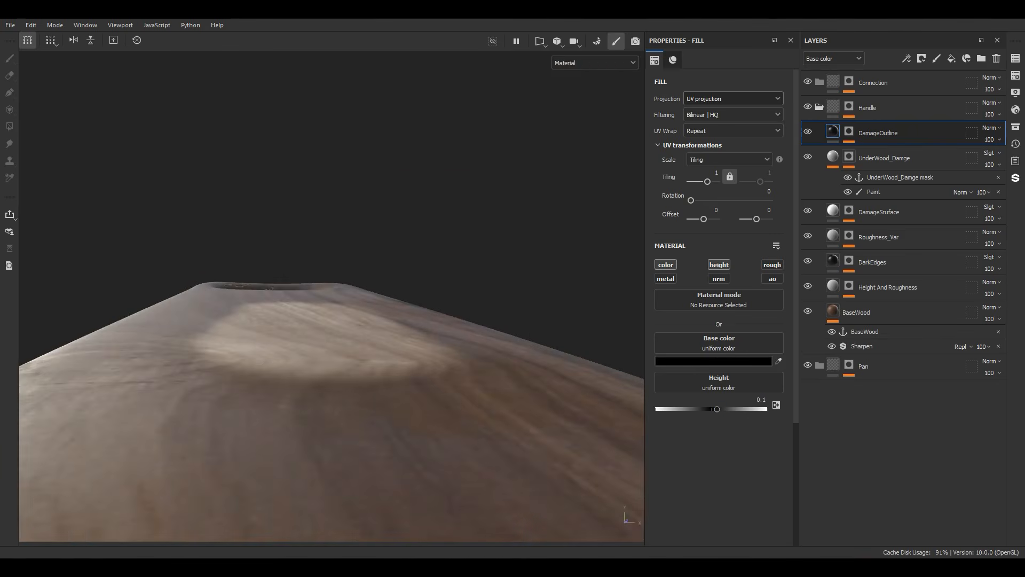
Step: Add a paint layer named Effect above the Connection folder and set its blend mode to Passthrough
left_click(887, 84)
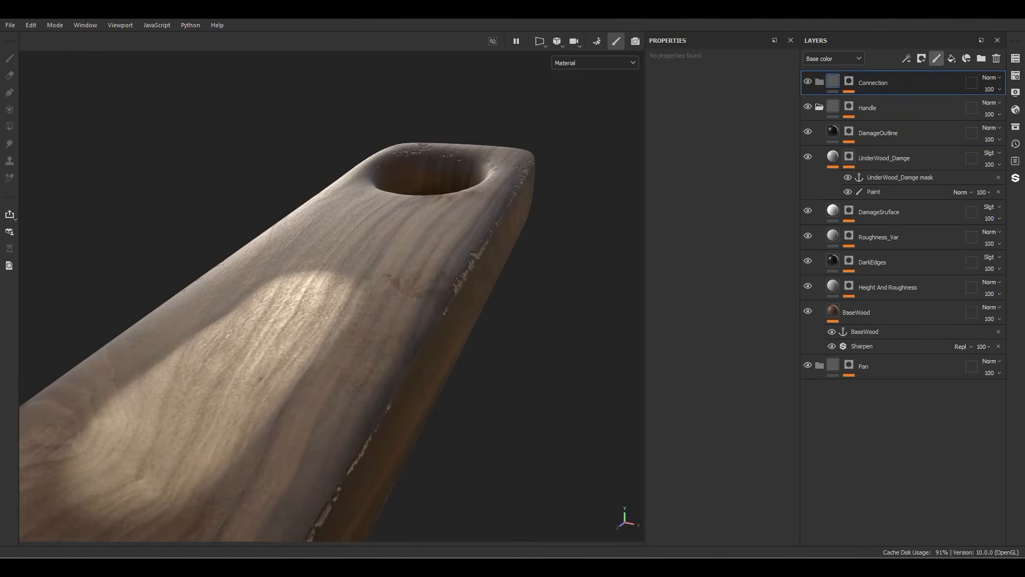
left_click(937, 58)
left_click_drag(861, 113, 876, 81)
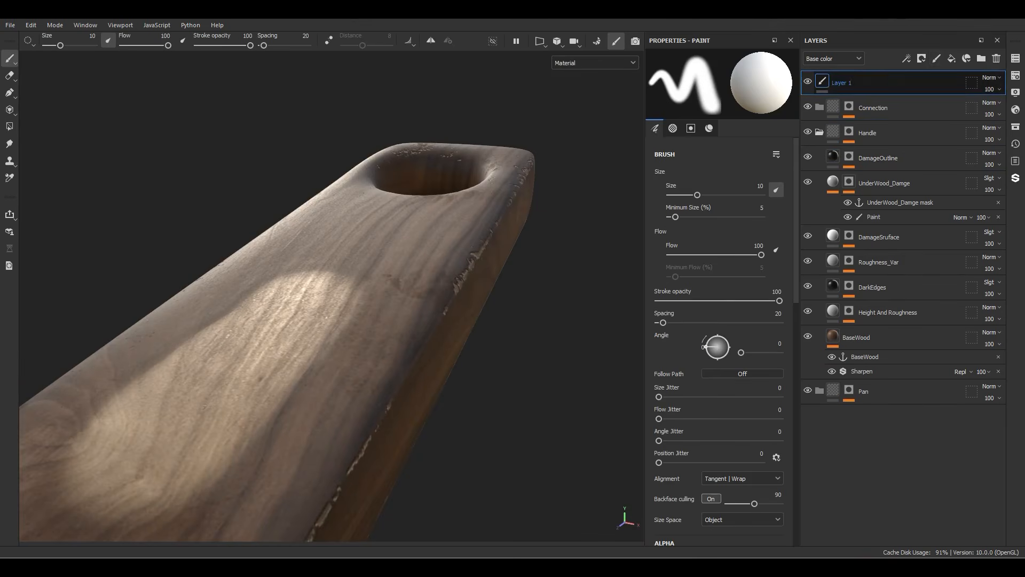
double_click(855, 83)
type("Effect")
key("Return")
left_click(991, 77)
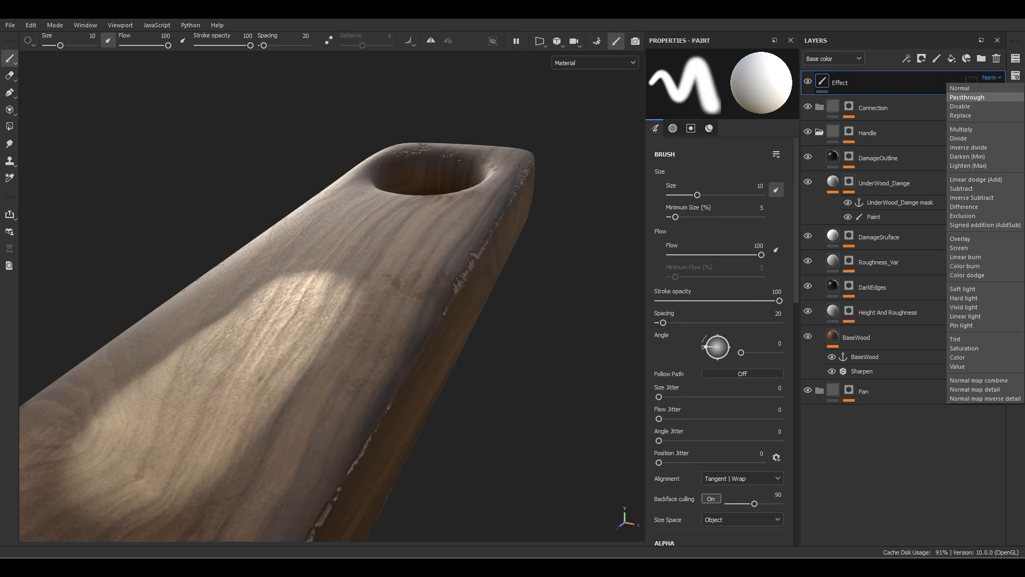
left_click(968, 97)
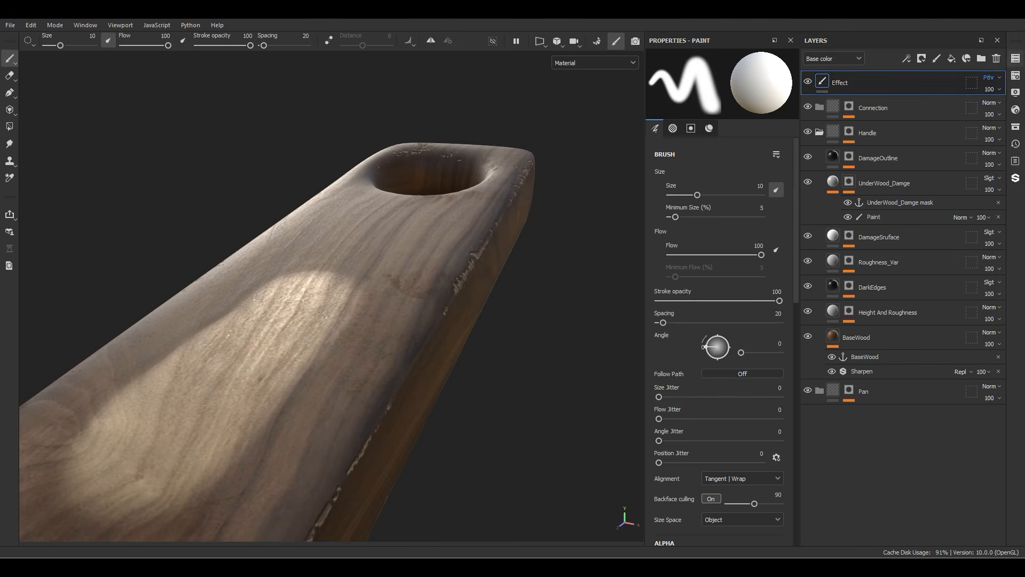
Step: Add a filter to the Effect layer and duplicate it twice to get three empty filter slots
right_click(849, 83)
left_click(881, 522)
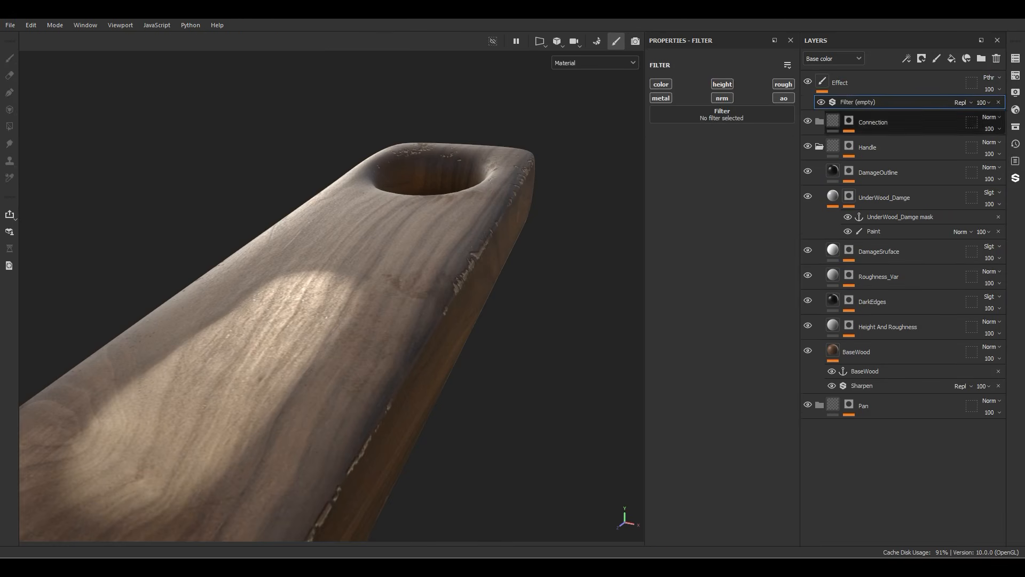
key("ctrl+d")
key("ctrl+d")
Step: Assign the Sharpen filter to the lowest empty filter slot of the Effect layer
left_click(887, 131)
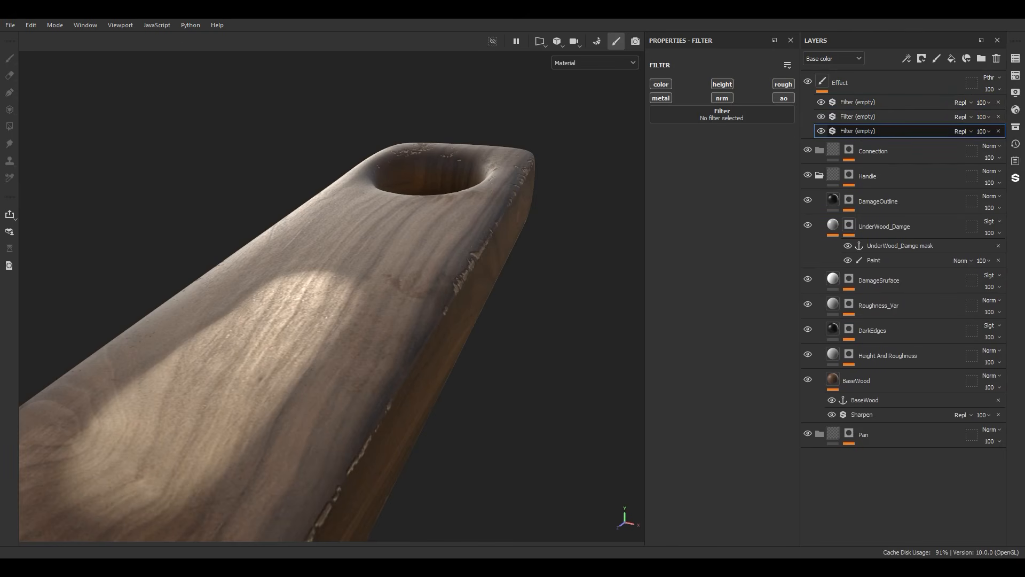
left_click(722, 115)
type("blu")
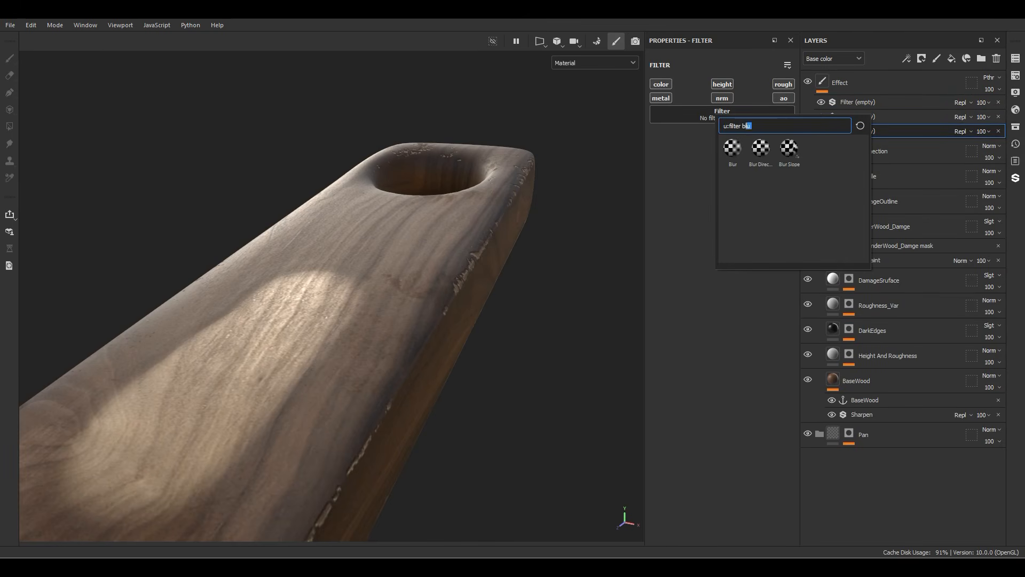
key("BackSpace")
key("BackSpace")
key("BackSpace")
type("sha")
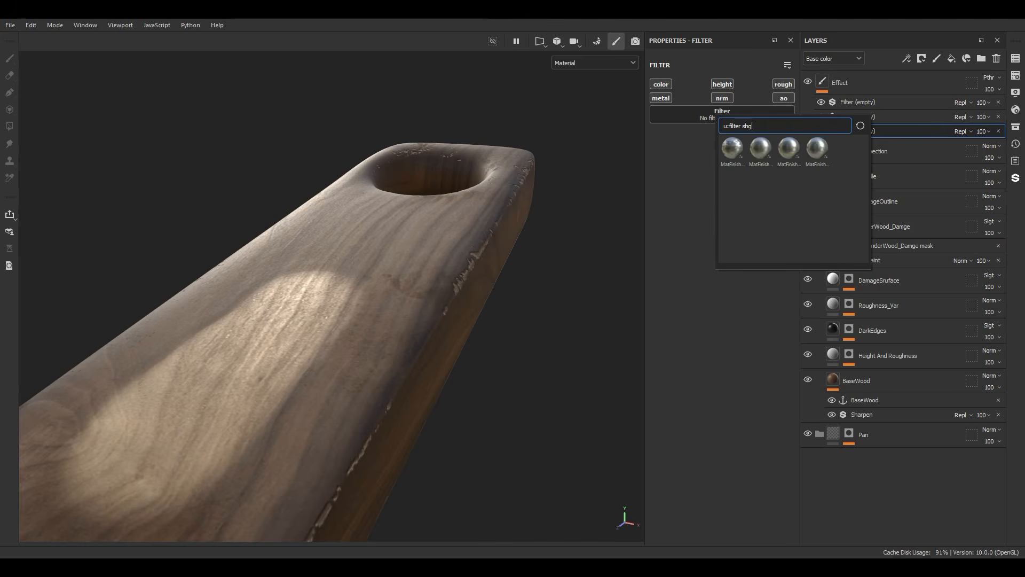
key("Return")
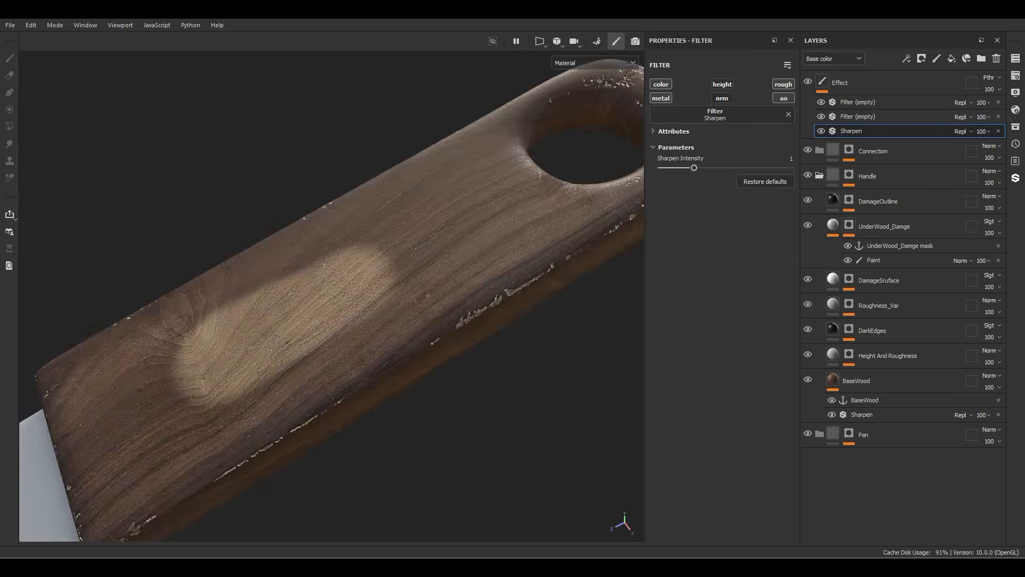
Step: Set the Effect layer's Sharpen intensity to 0.5
left_click_drag(299, 321, 422, 283, "alt")
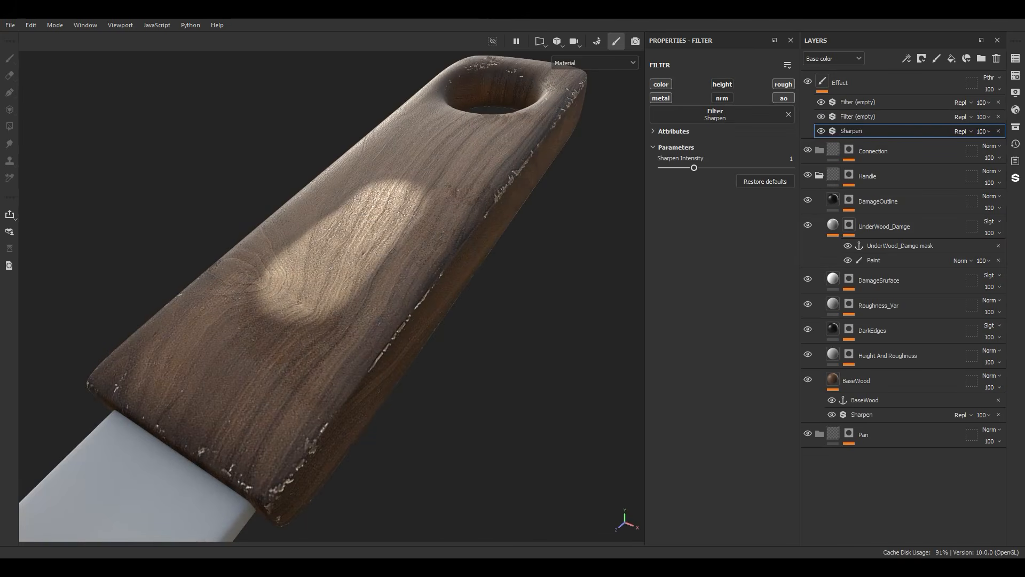
left_click(791, 159)
type("0.5")
key("Return")
mouse_move(406, 278)
left_mouse_down("alt")
mouse_move(358, 280)
mouse_move(416, 270)
left_mouse_up("alt")
Step: Assign the Height To Normal filter to the middle filter slot of the Effect layer
left_click(865, 116)
left_click(713, 114)
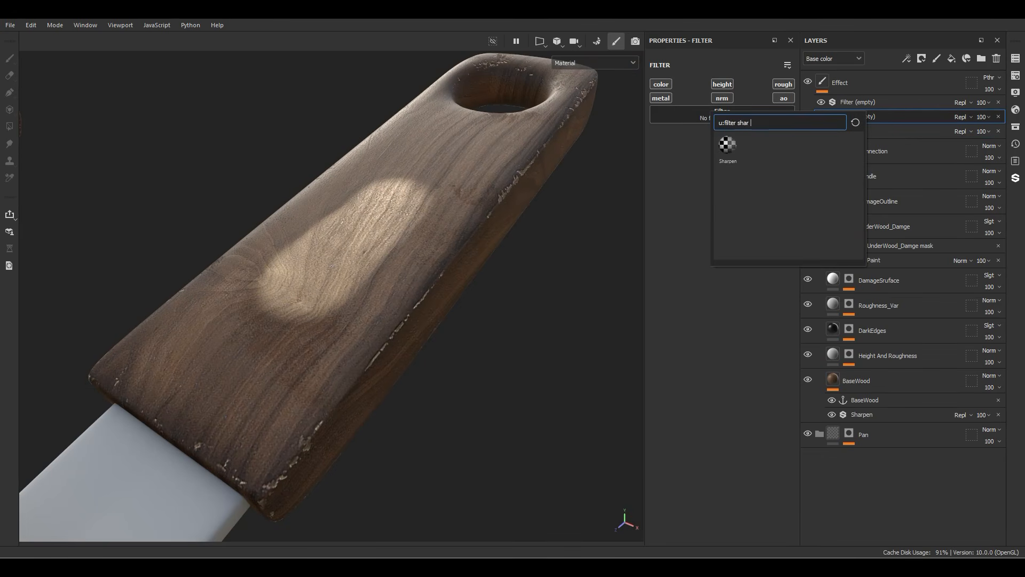
key("BackSpace")
key("BackSpace")
key("BackSpace")
key("BackSpace")
key("BackSpace")
type("height")
left_click(782, 146)
left_click_drag(369, 315, 393, 273, "alt")
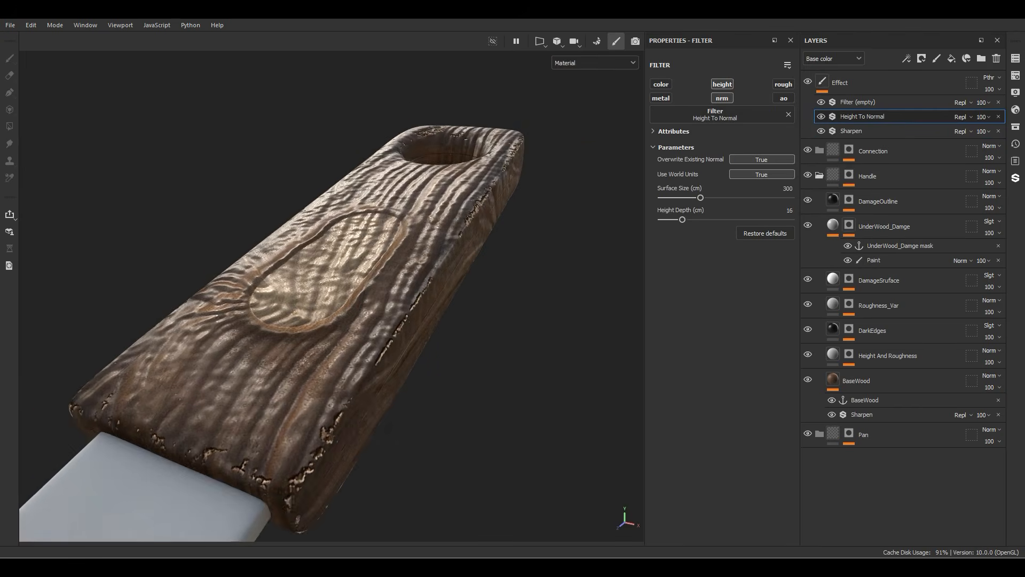
scroll(332, 296, "up", 2)
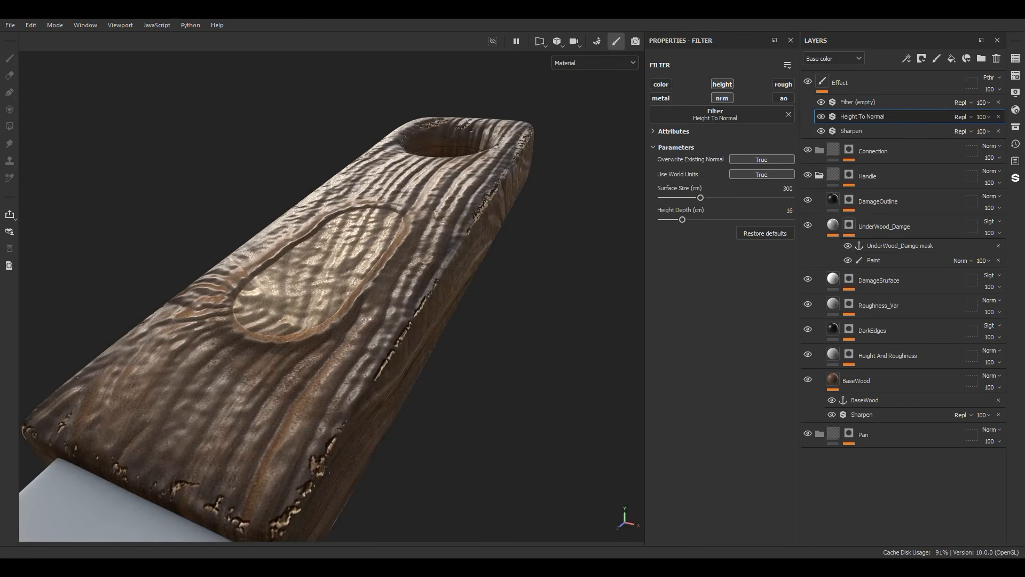
Step: Turn off world units in the Height To Normal filter and set its normal intensity to 5
left_click(762, 174)
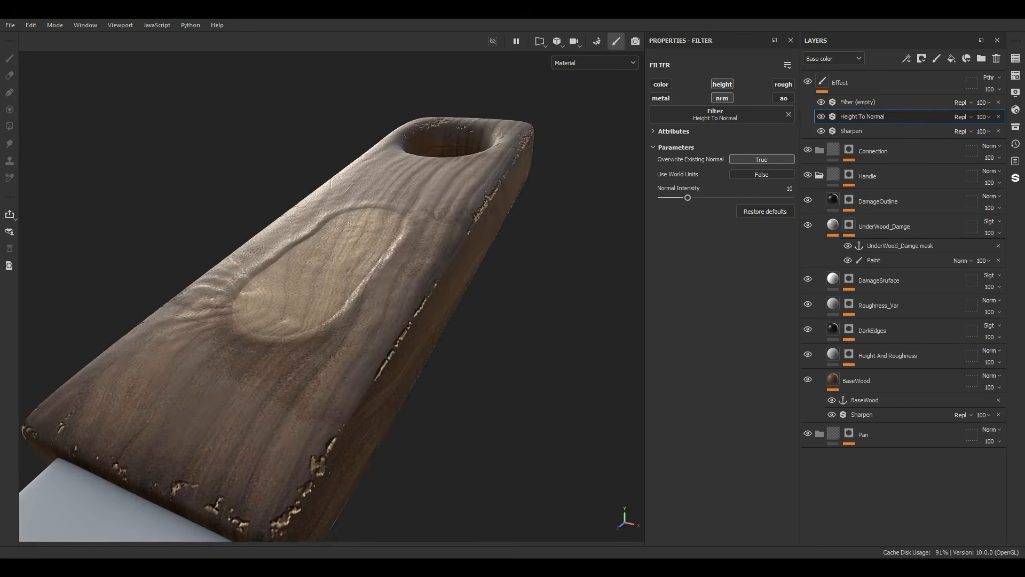
left_click_drag(687, 198, 676, 198)
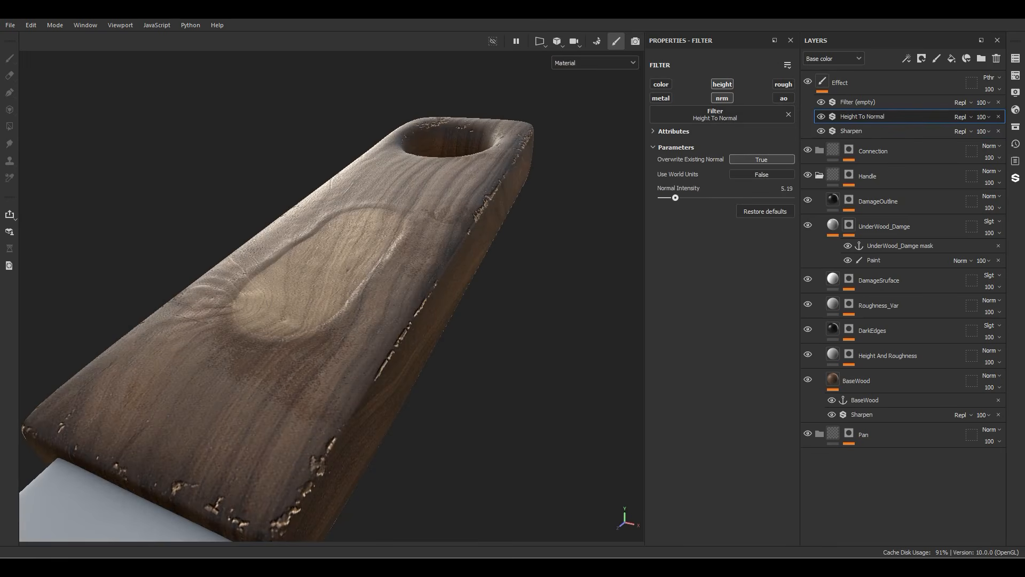
left_click(787, 188)
type("5")
key("Return")
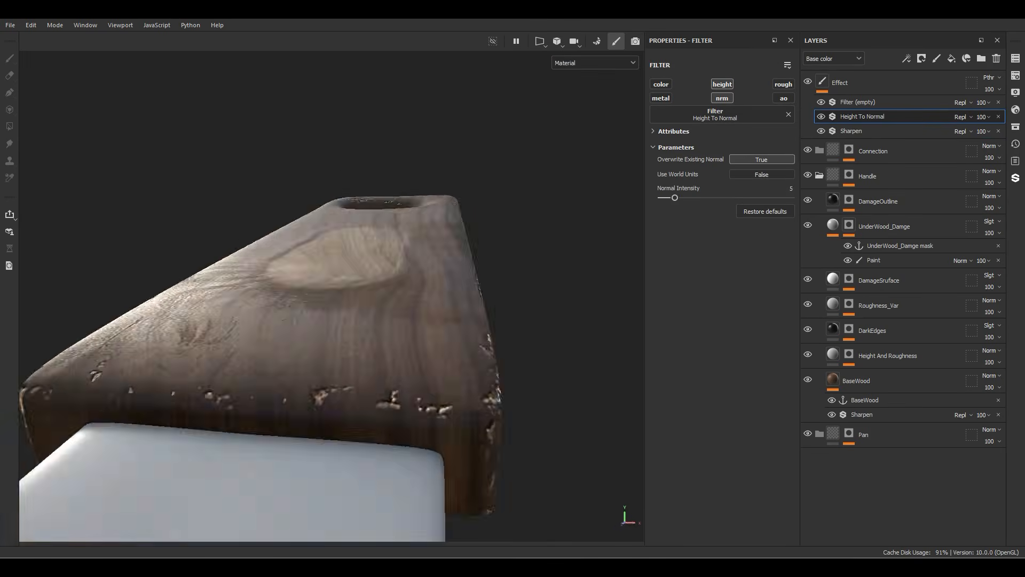
left_click_drag(373, 277, 315, 318, "alt")
Step: Assign the MatFx HBAO filter to the top filter slot of the Effect layer and fine-tune its height depth
left_click(876, 102)
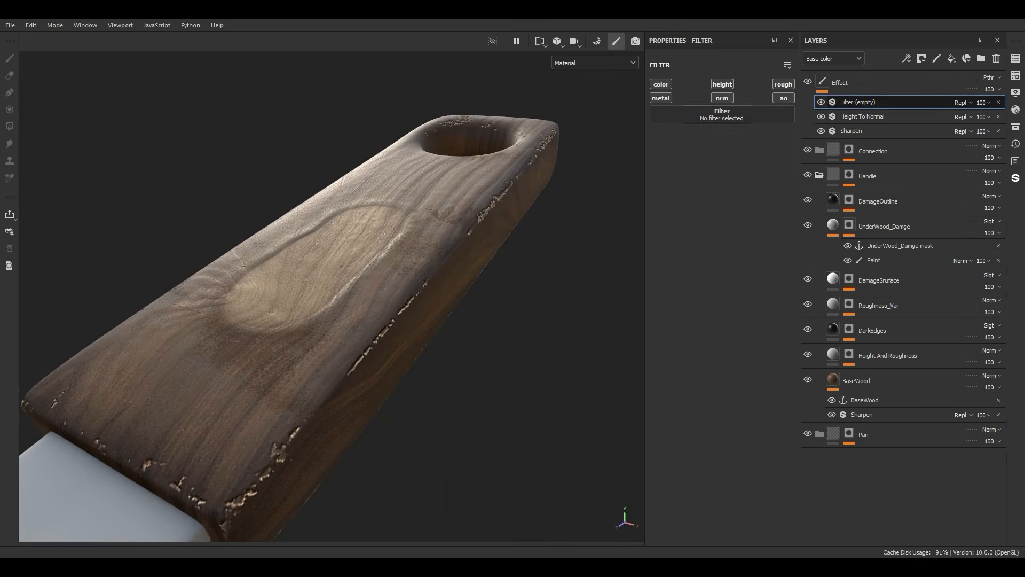
left_click(711, 119)
key("BackSpace")
key("BackSpace")
key("BackSpace")
key("BackSpace")
key("BackSpace")
key("BackSpace")
key("BackSpace")
type("ao")
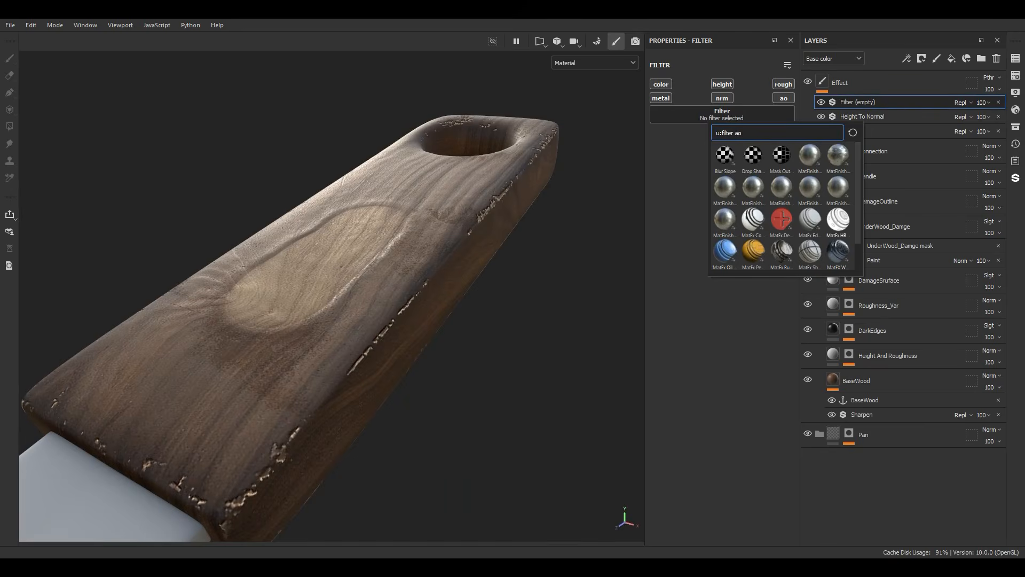
mouse_move(838, 219)
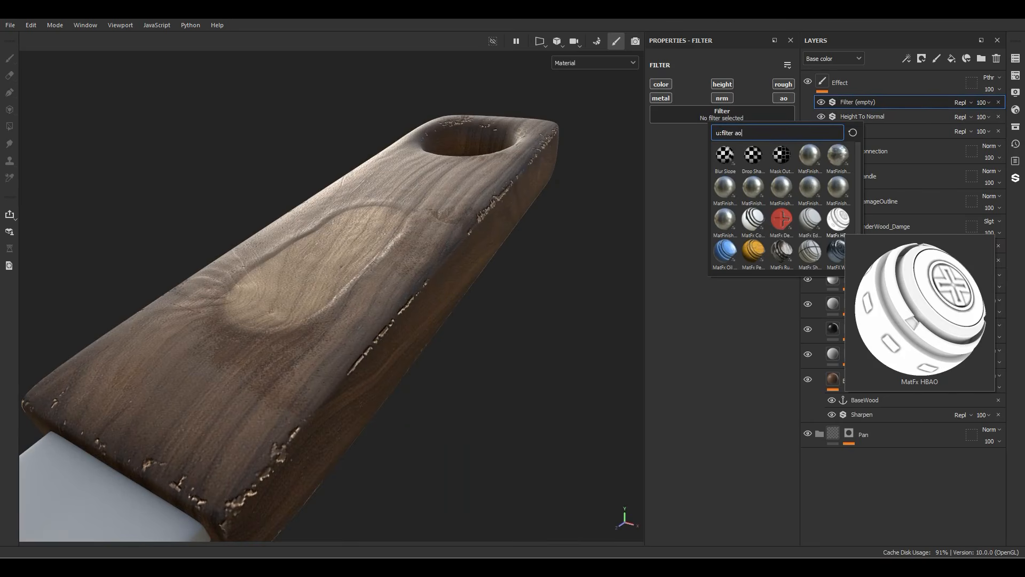
left_click(838, 219)
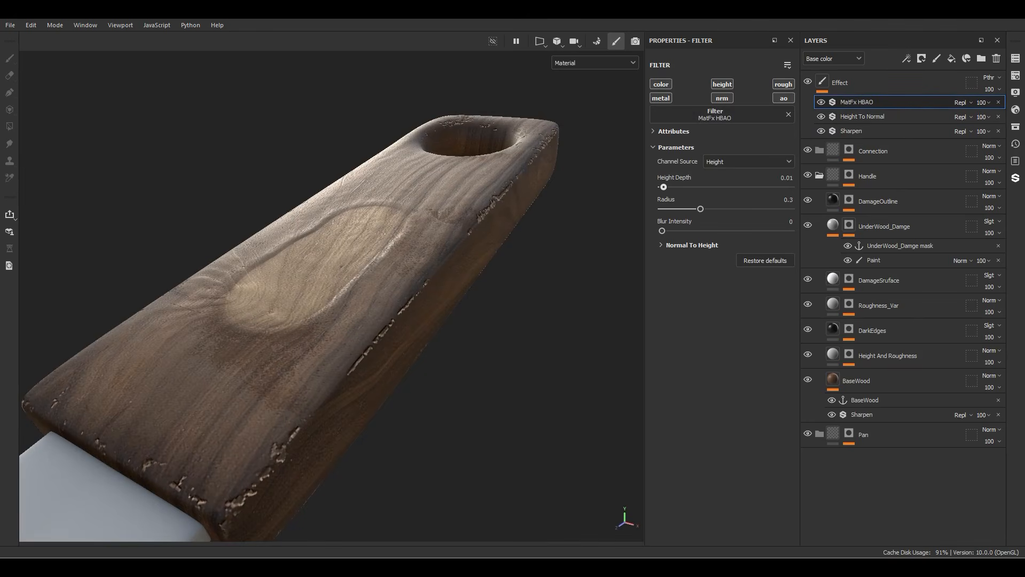
left_click_drag(664, 186, 665, 187)
mouse_move(342, 299)
left_mouse_down("alt")
mouse_move(406, 310)
mouse_move(342, 294)
left_mouse_up("alt")
scroll(342, 294, "down", 2)
Step: Set the DamageOutline layer's height to 0.2
left_click(833, 200)
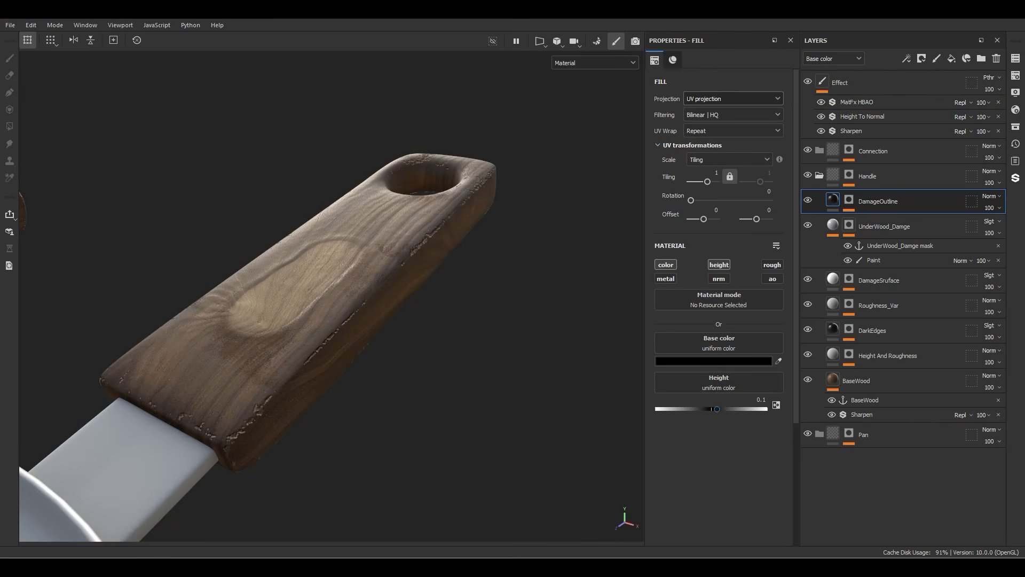
left_click_drag(717, 409, 657, 409)
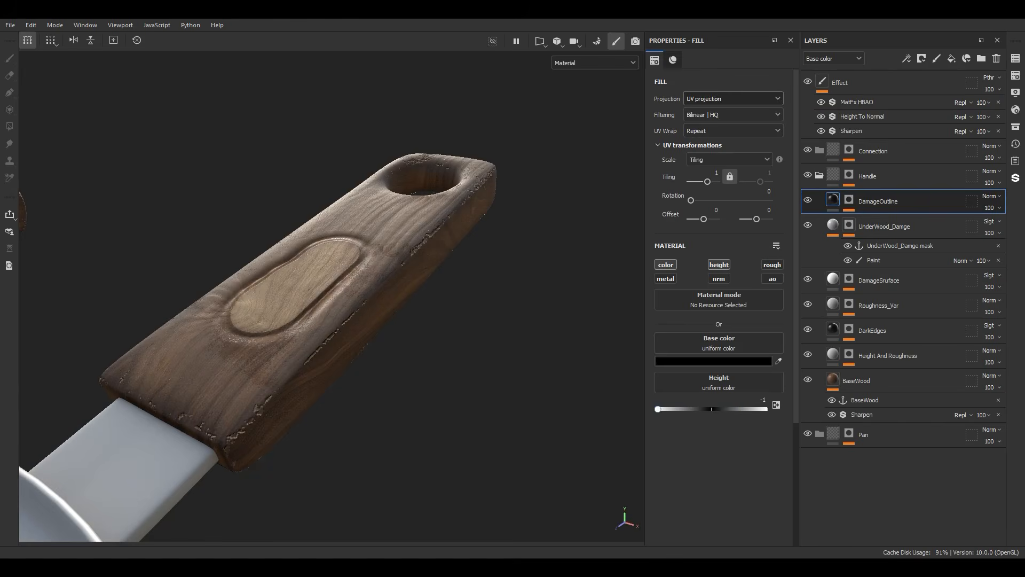
key("ctrl+z")
scroll(213, 320, "up", 5)
left_click(761, 400)
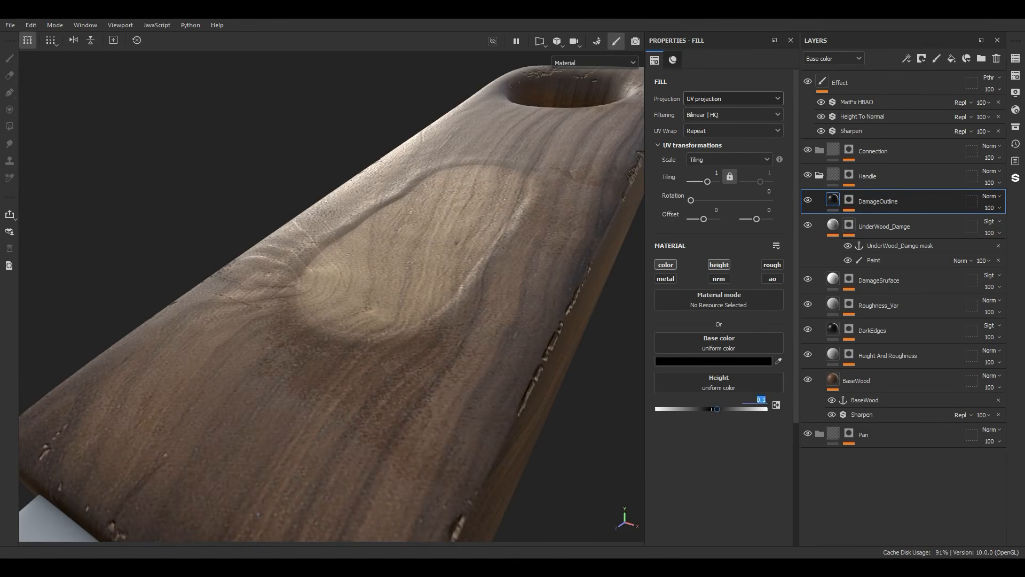
type("0.2")
key("Return")
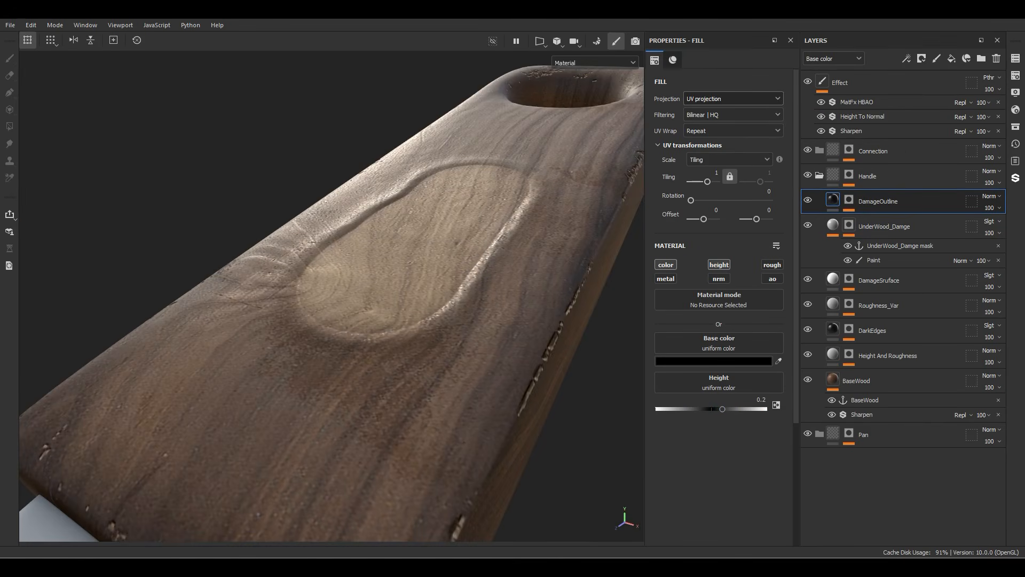
Step: Set the height of the fill effect in the UnderWood_Damge layer's content to -0.2
left_click(833, 225)
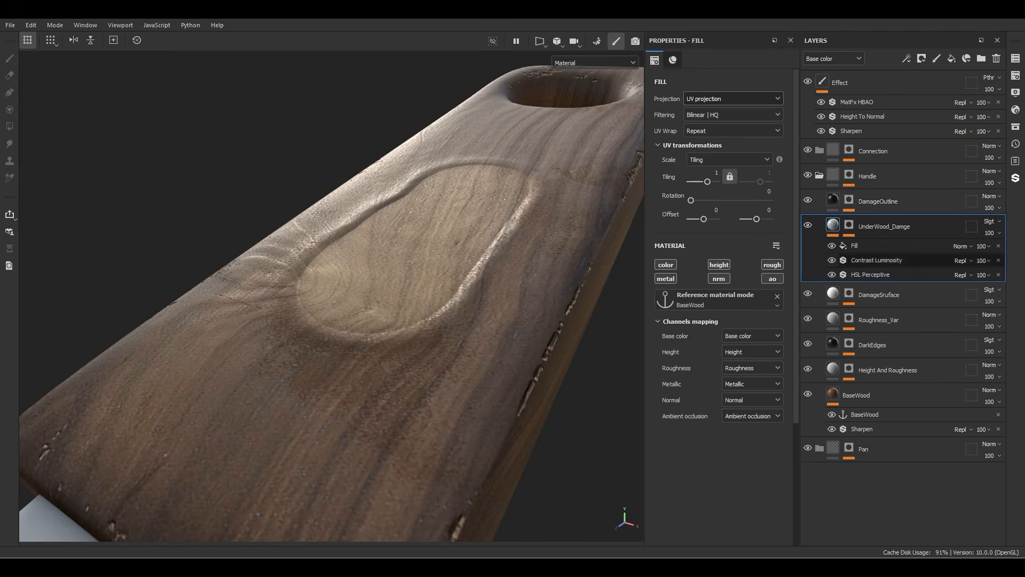
left_click(855, 246)
left_click(761, 361)
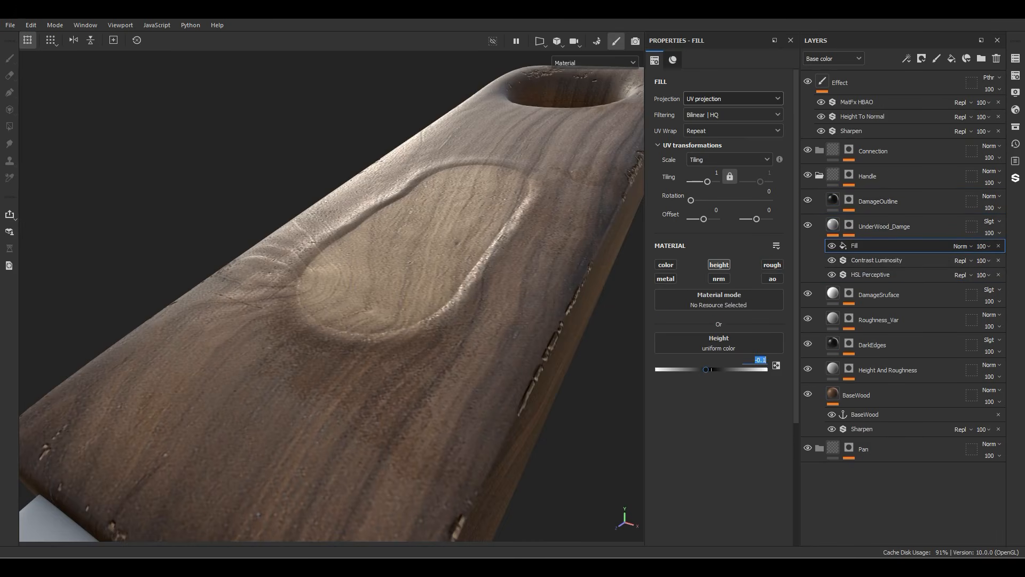
type("-0.2")
key("Return")
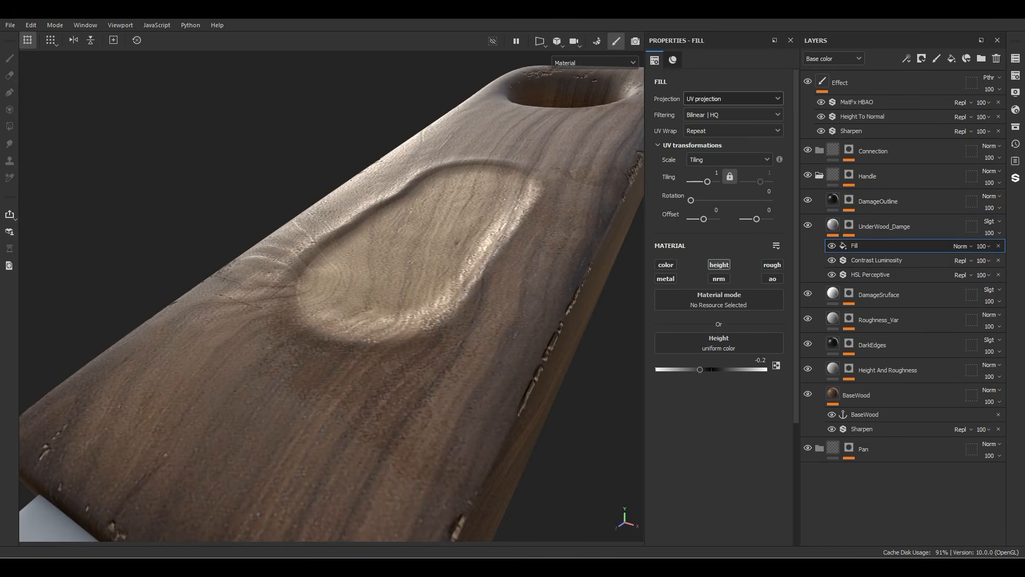
left_click_drag(363, 288, 406, 290, "alt")
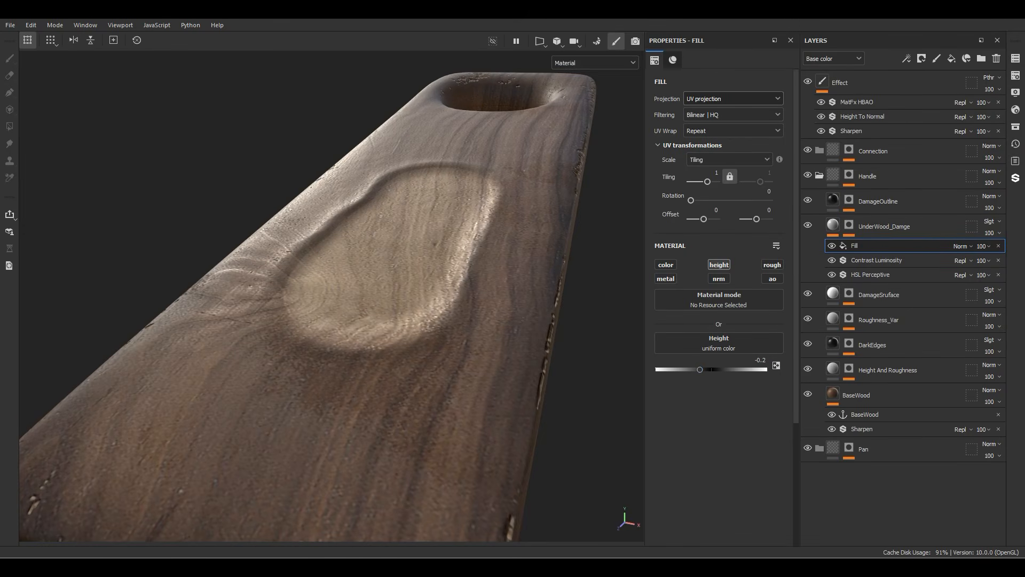
mouse_move(342, 289)
left_mouse_down("alt")
mouse_move(347, 342)
mouse_move(438, 299)
mouse_move(390, 289)
mouse_move(382, 326)
left_mouse_up("alt")
scroll(374, 289, "down", 3)
Step: Select the UnderWood_Damge mask's paint effect and load woodstencil_24 as the Projection tool's grayscale image
left_click(849, 224)
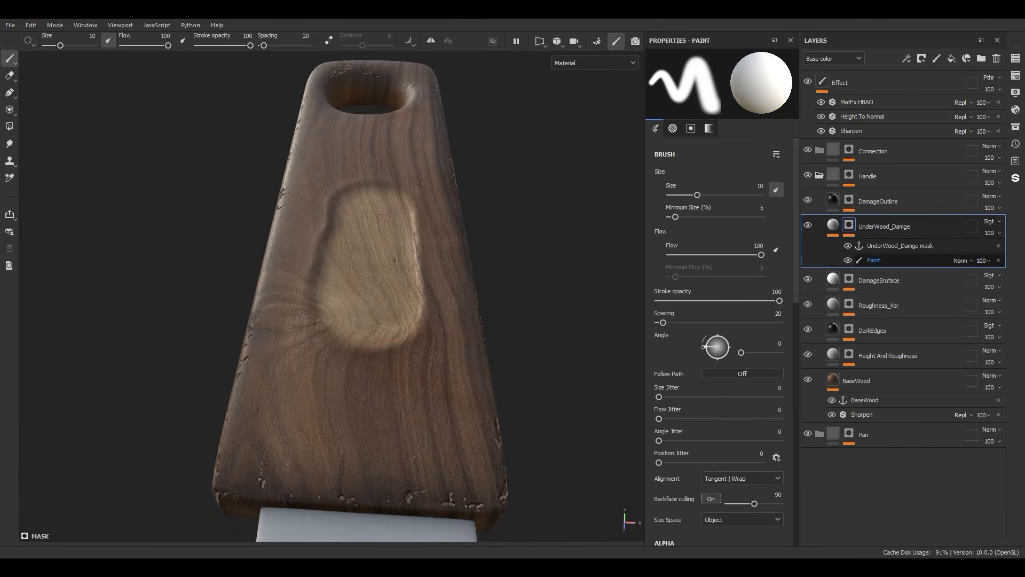
left_click(874, 261)
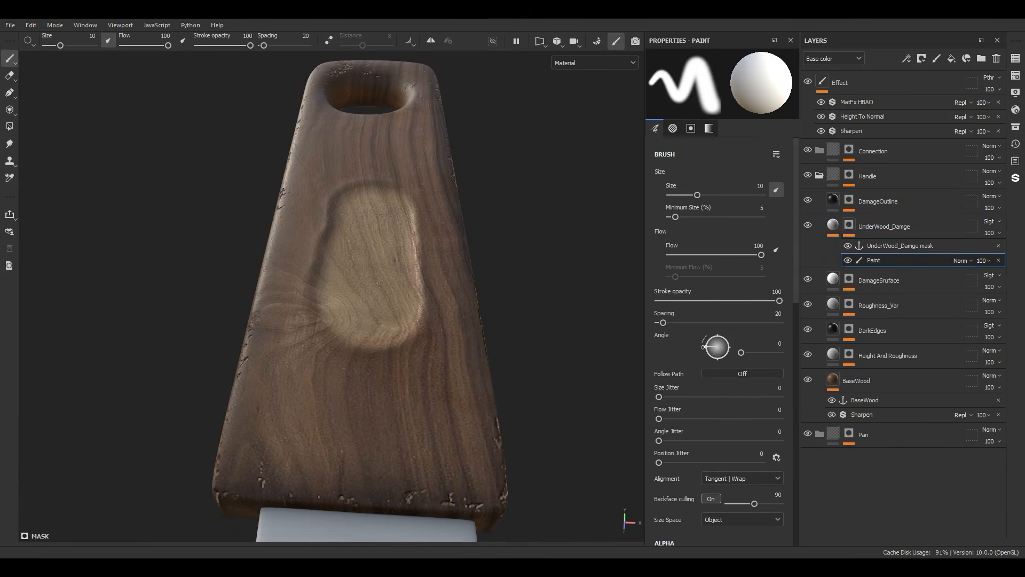
left_click_drag(511, 229, 508, 284, "alt")
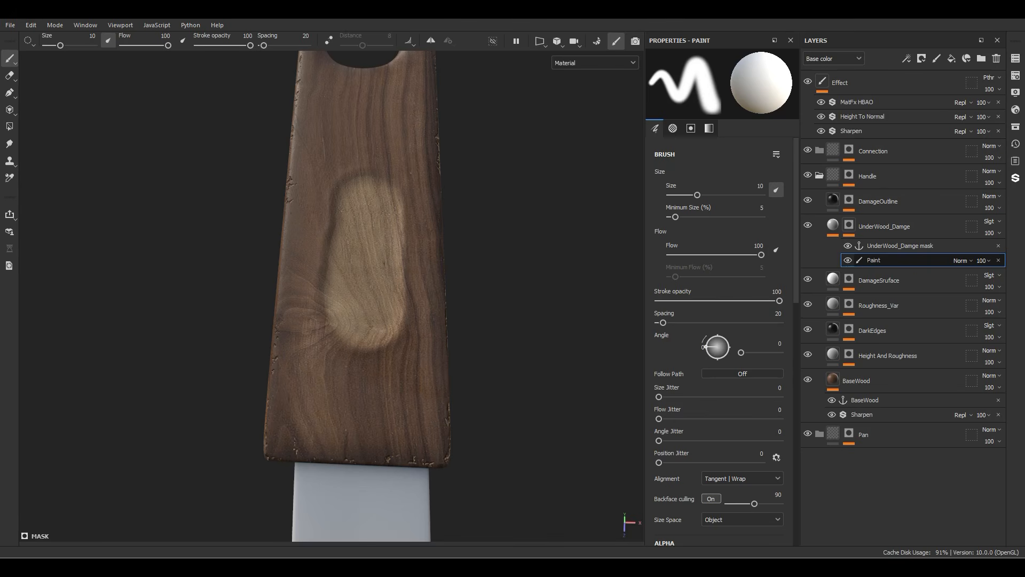
left_click(1016, 126)
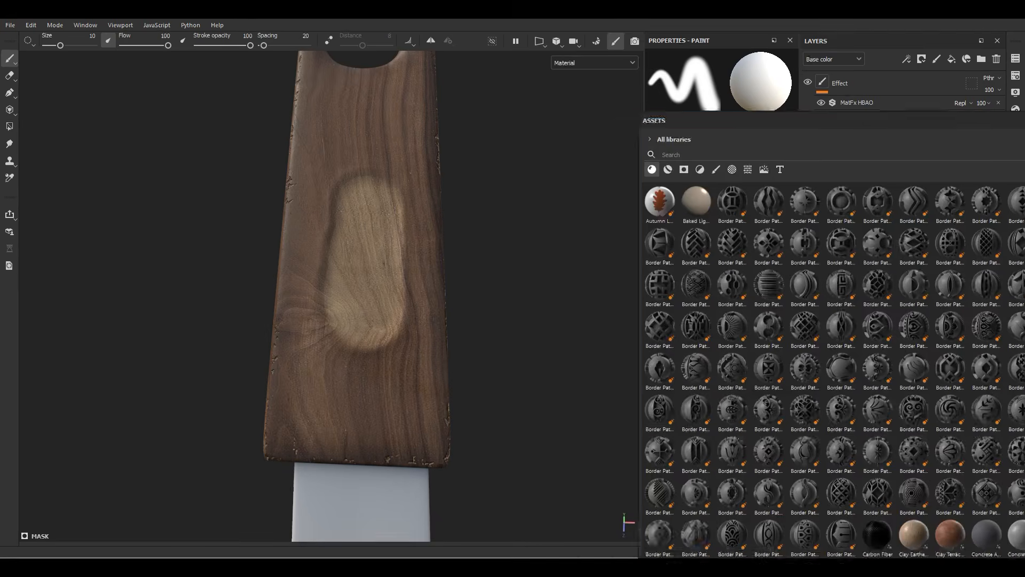
left_click_drag(663, 120, 1024, 125)
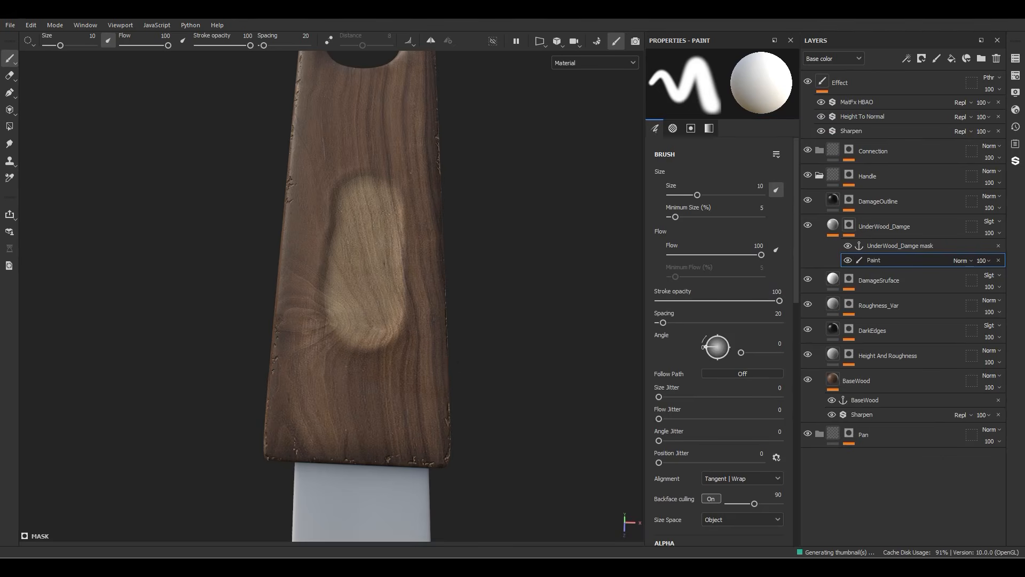
key("n")
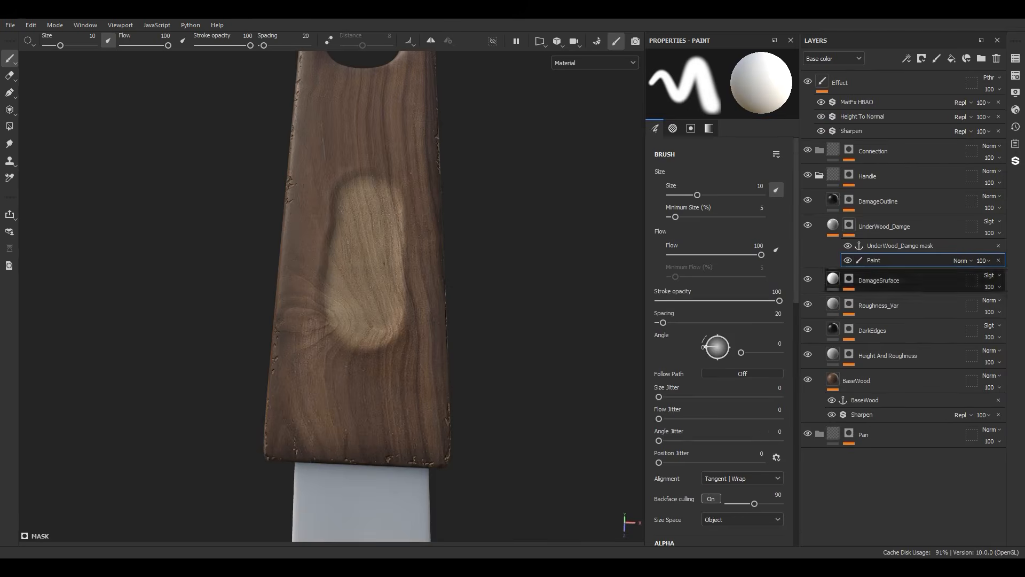
key("3")
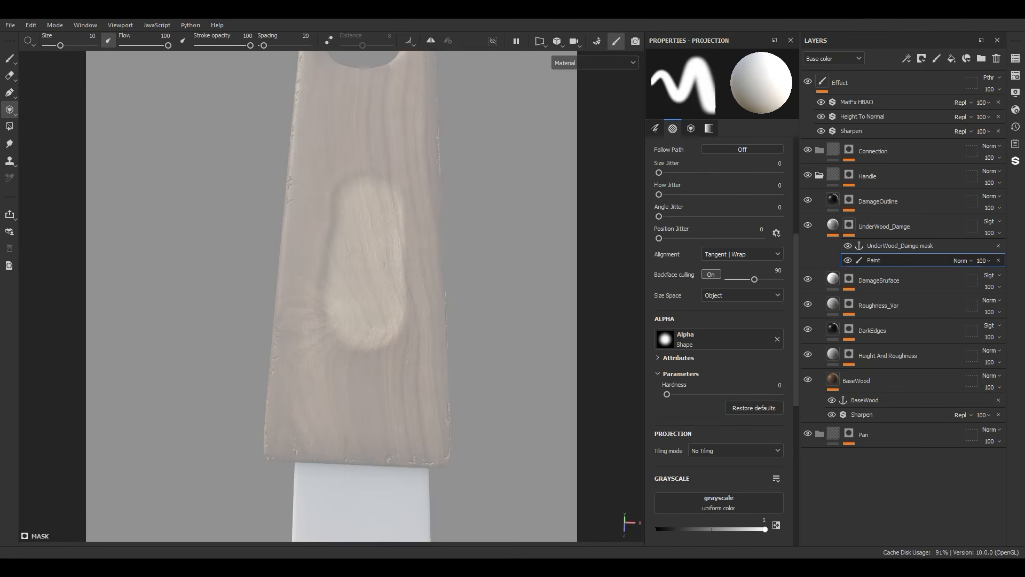
left_click_drag(1024, 492, 719, 502)
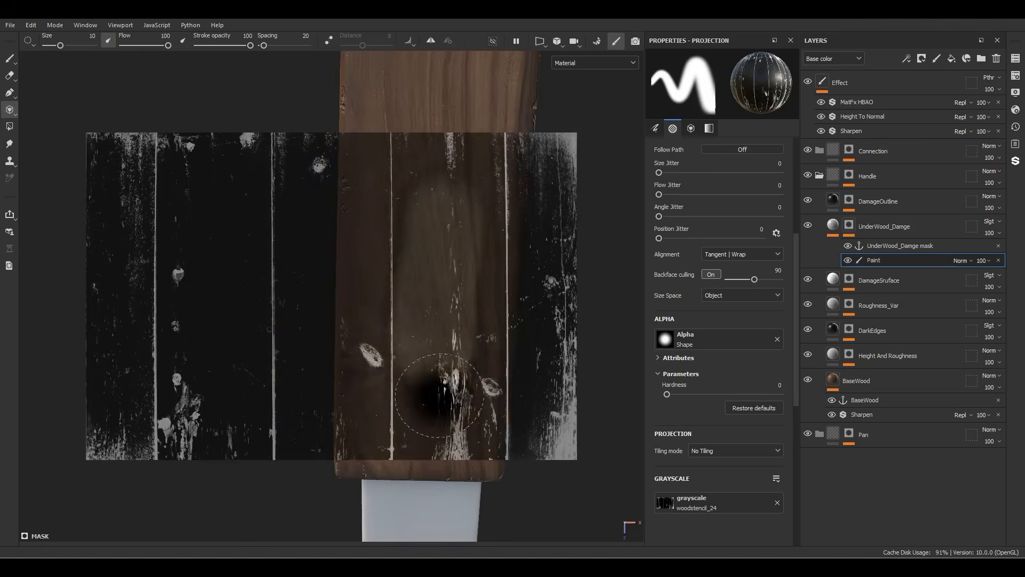
Step: Project the woodstencil_24 damage onto the corner of the wooden handle next to the metal connector
key("2")
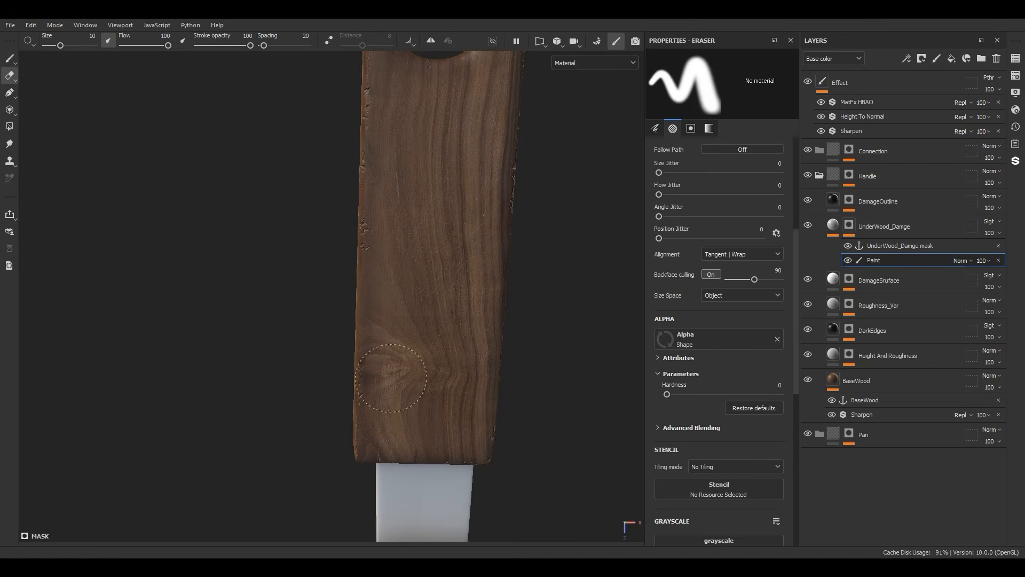
key("1")
key("3")
mouse_move(476, 291)
middle_mouse_down("alt")
mouse_move(416, 302)
mouse_move(339, 285)
mouse_move(612, 296)
middle_mouse_up("alt")
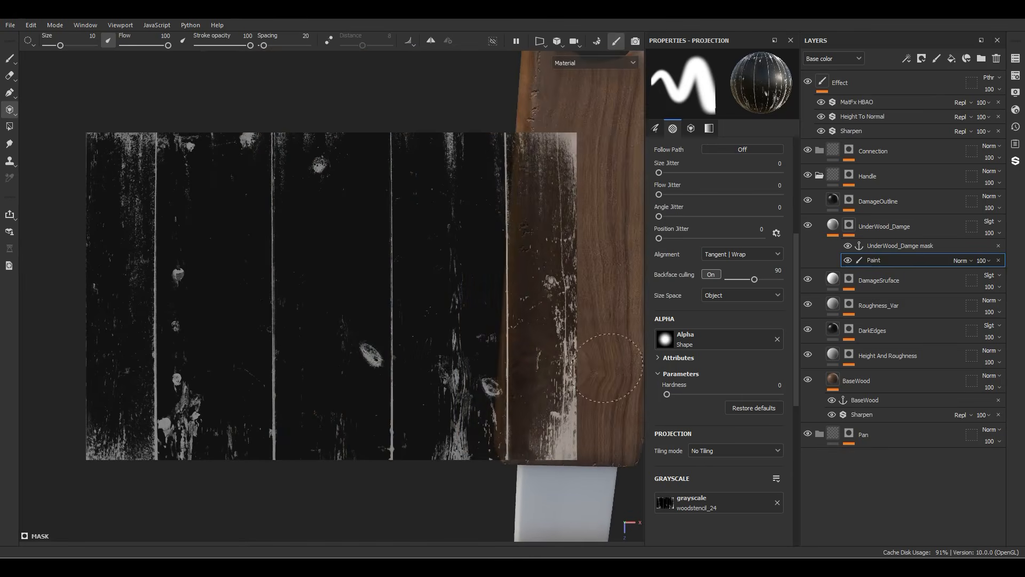
mouse_move(605, 366)
middle_mouse_down("alt")
mouse_move(540, 362)
mouse_move(549, 358)
middle_mouse_up("alt")
left_click_drag(446, 434, 469, 331)
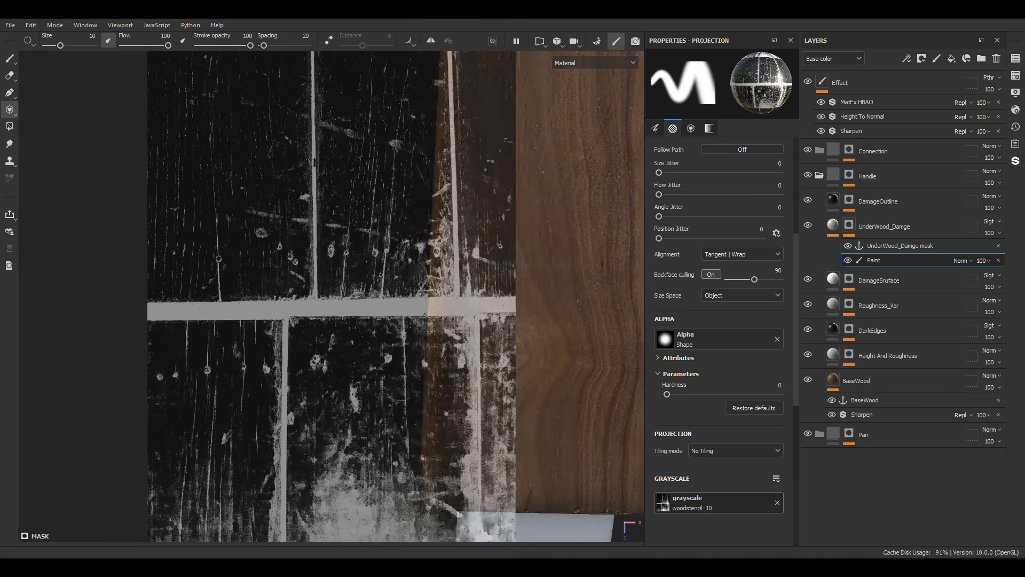
Step: Use woodstencil_10 as the projection image, then scale and position the stencil over the handle just below the hanging hole
middle_click_drag(481, 347, 348, 378, "alt")
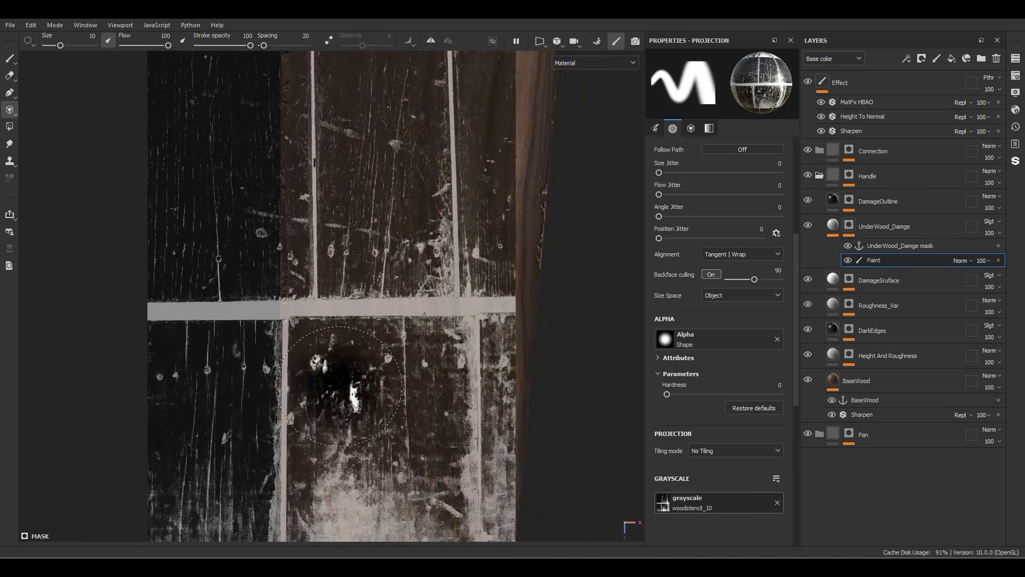
left_click_drag(348, 377, 382, 126, "alt")
middle_click_drag(395, 252, 376, 253, "alt")
left_click_drag(375, 253, 392, 250, "alt")
key("s")
right_click_drag(390, 262, 331, 289)
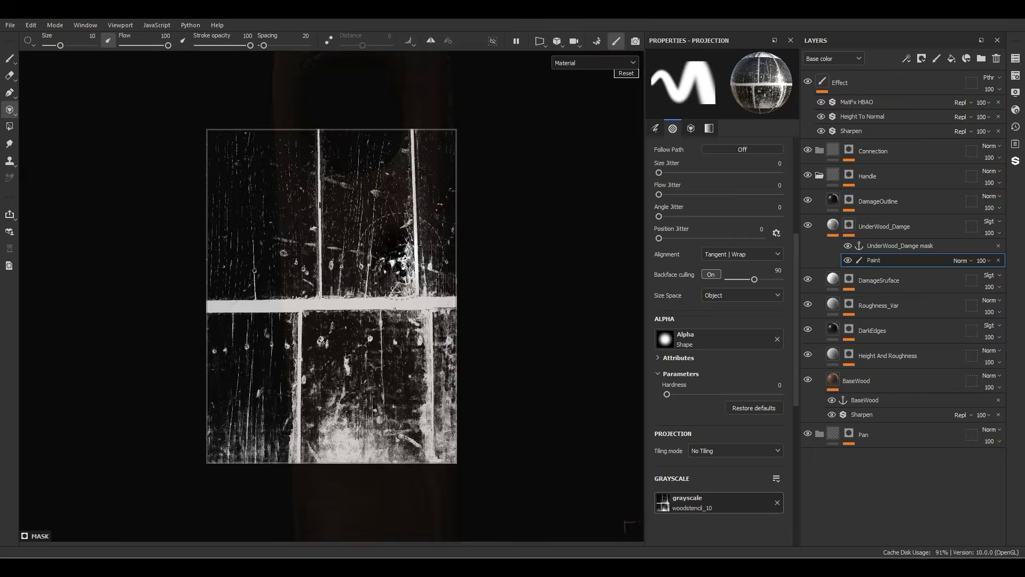
middle_click_drag(332, 289, 339, 282)
left_click(408, 251)
key("s")
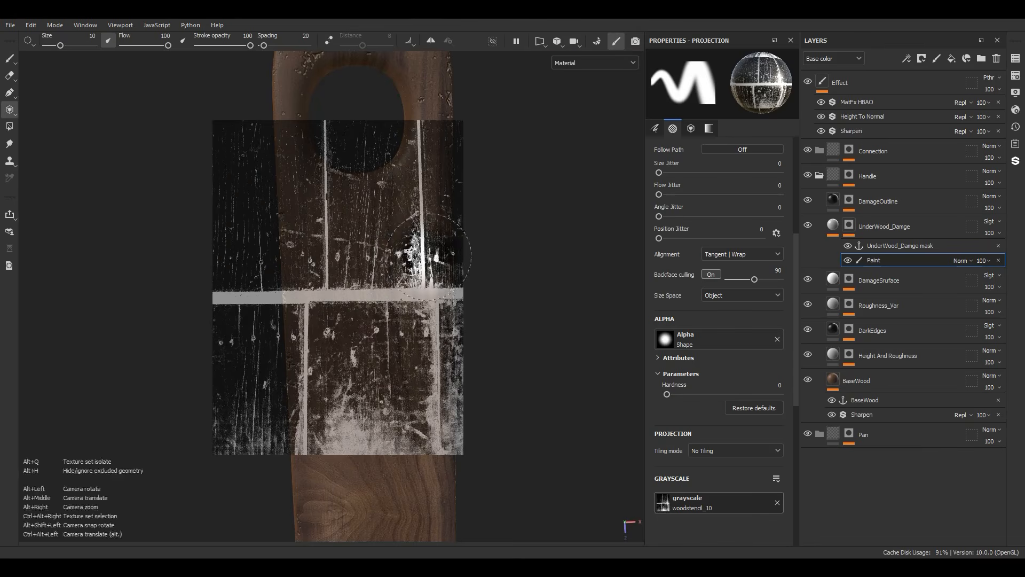
Step: Reduce the brush size to about 1.66 and project two lengthwise cracks running down the handle from the hanging hole
right_click_drag(420, 225, 379, 225, "ctrl")
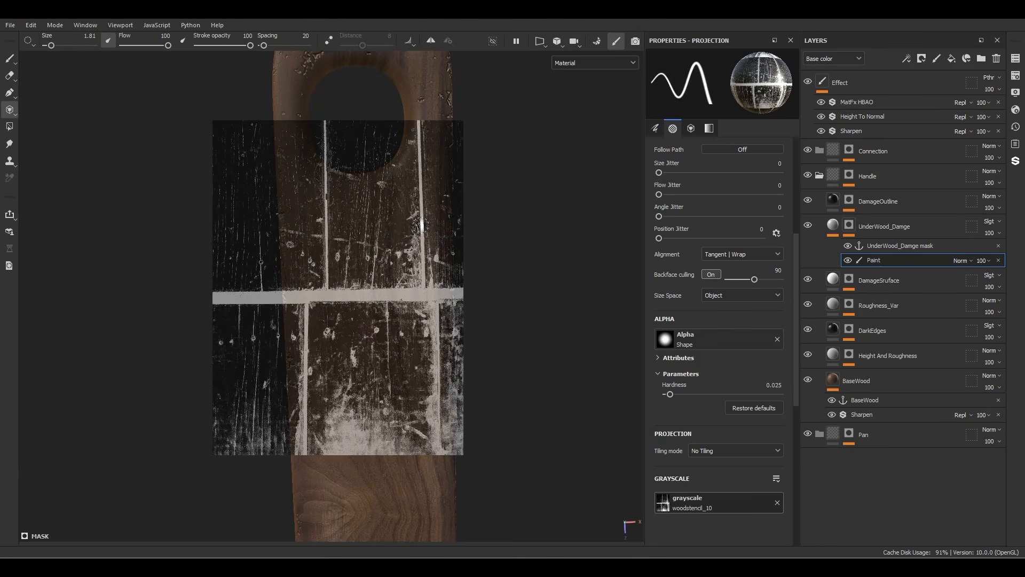
middle_click_drag(422, 225, 449, 214, "alt")
left_click_drag(418, 161, 417, 212)
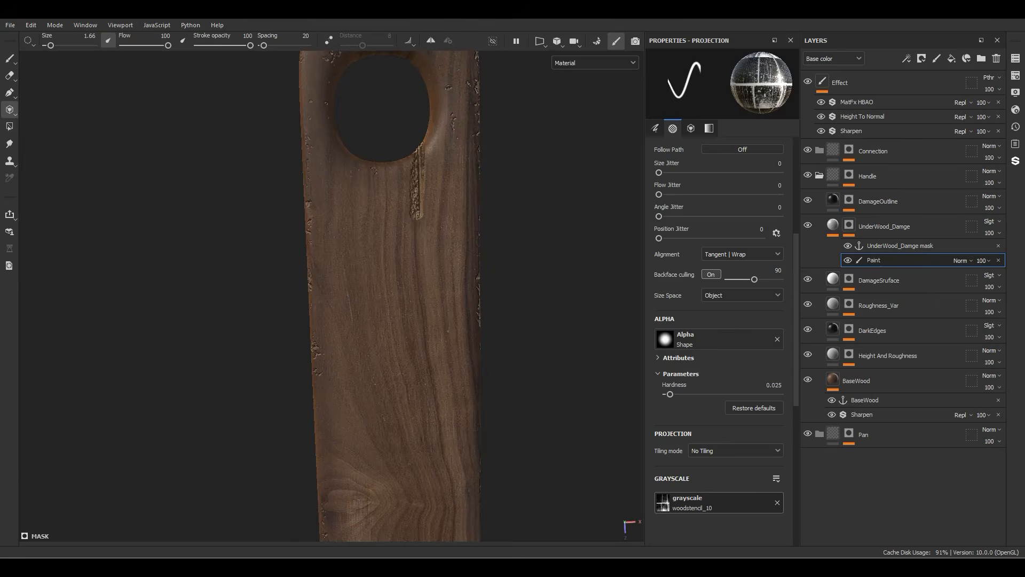
scroll(422, 222, "up", 4)
mouse_move(419, 148)
left_mouse_down()
mouse_move(419, 304)
mouse_move(369, 258)
left_mouse_up()
left_click_drag(321, 133, 327, 230)
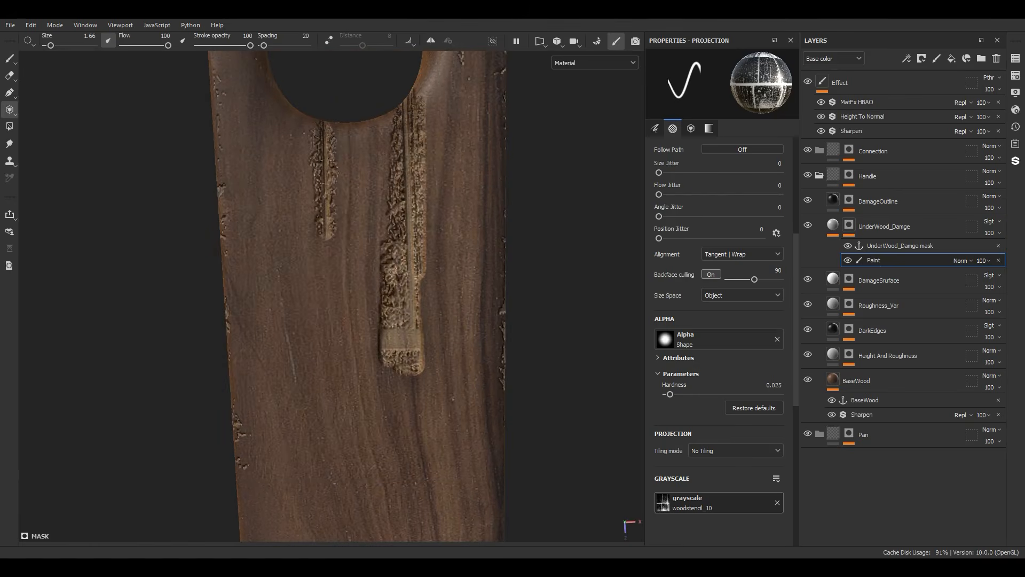
mouse_move(335, 175)
left_mouse_down()
mouse_move(342, 289)
mouse_move(326, 247)
left_mouse_up()
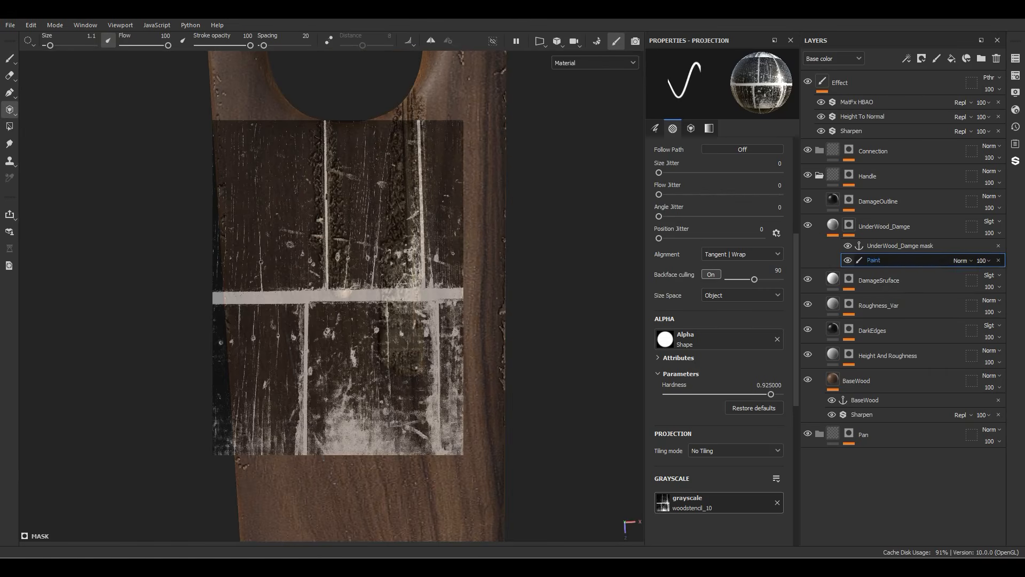
Step: Add a second paint effect above the first one in the UnderWood_Damge mask and set its blending mode to Subtract
right_click(877, 262)
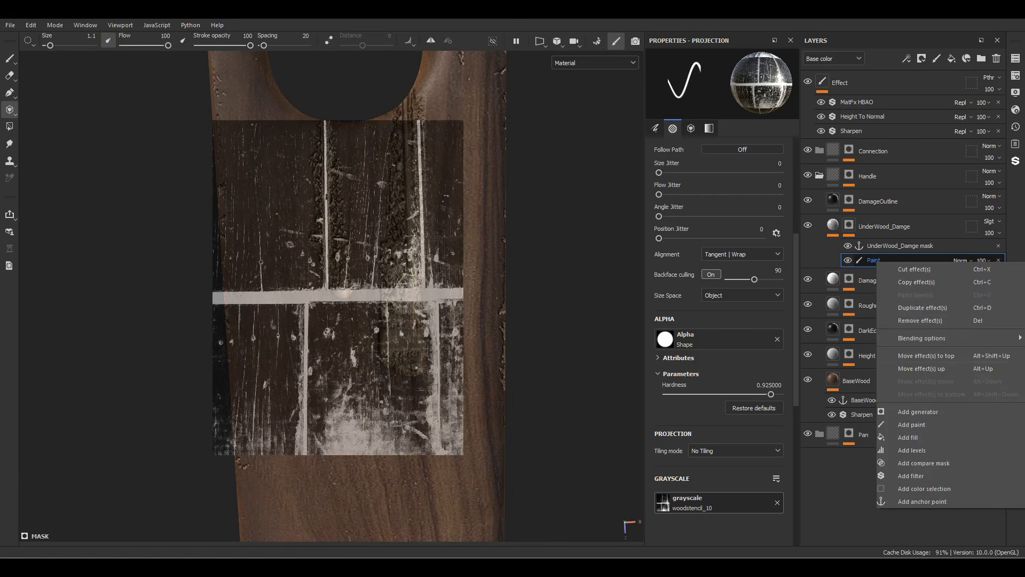
left_click(912, 424)
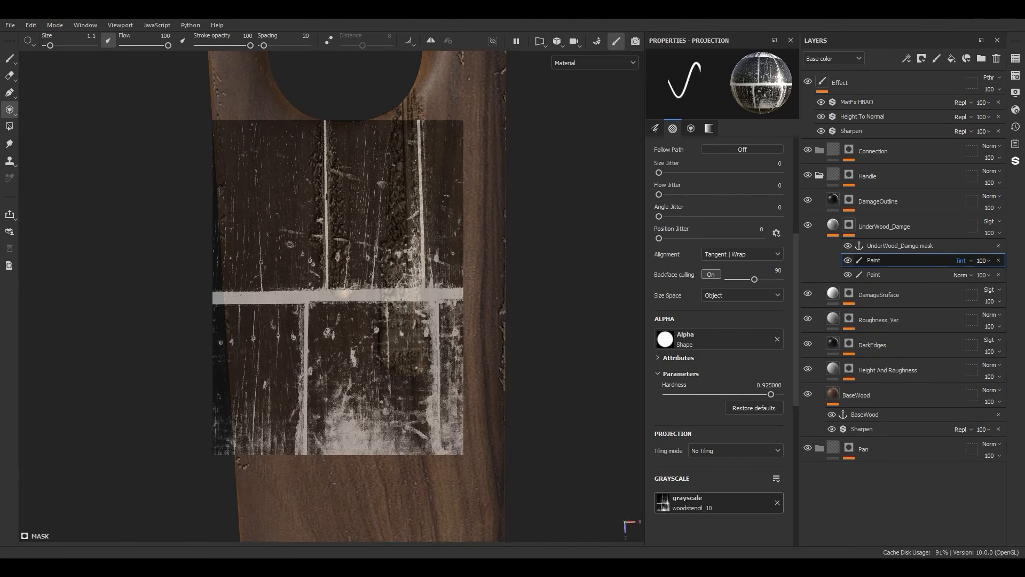
left_click(962, 261)
left_click(983, 112)
Step: Paint along the edges of both cracks with a hard brush of size about 1.25 to trim them into thin, tapered splits
key("1")
scroll(420, 288, "up", 4)
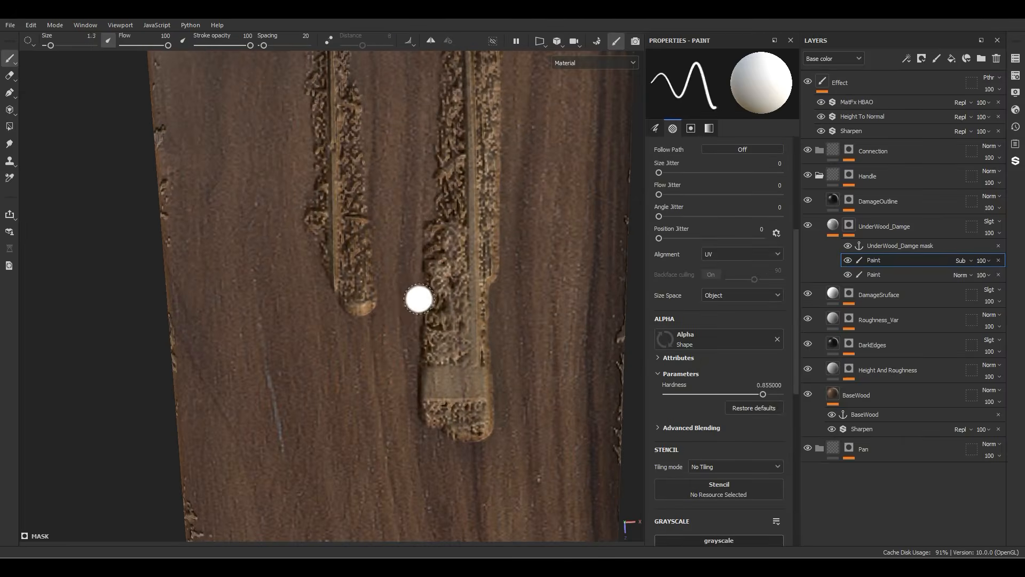
mouse_move(419, 299)
left_mouse_down()
mouse_move(437, 387)
mouse_move(451, 170)
left_mouse_up()
middle_click_drag(446, 174, 429, 320, "alt")
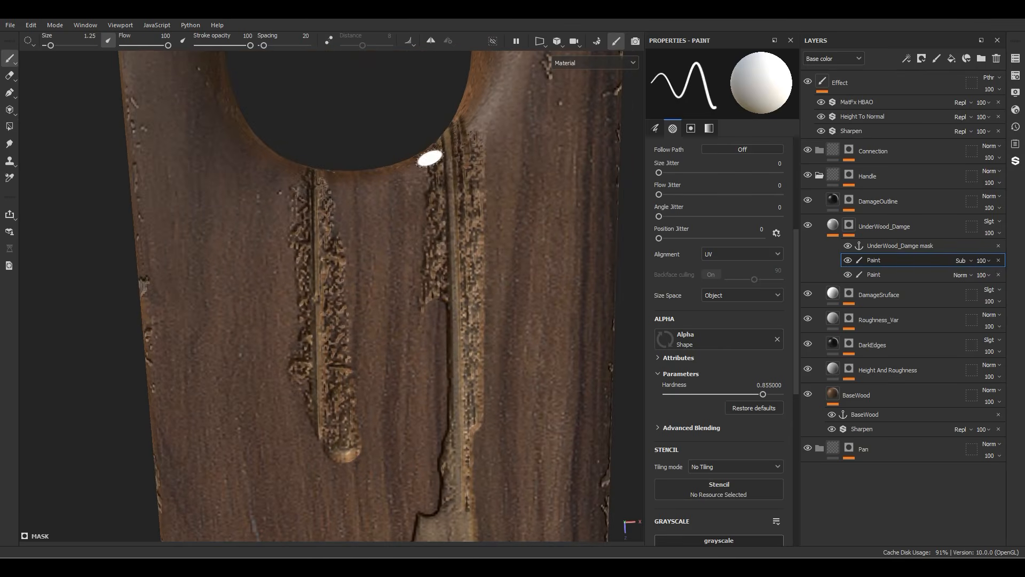
left_click_drag(464, 131, 478, 443)
middle_click_drag(477, 446, 467, 323, "alt")
mouse_move(432, 324)
left_mouse_down()
mouse_move(442, 350)
mouse_move(459, 293)
mouse_move(453, 266)
mouse_move(414, 424)
mouse_move(438, 430)
left_mouse_up()
scroll(373, 415, "down", 5)
mouse_move(374, 415)
left_mouse_down("alt")
mouse_move(331, 332)
mouse_move(262, 315)
mouse_move(213, 256)
mouse_move(304, 321)
mouse_move(224, 305)
mouse_move(417, 342)
left_mouse_up("alt")
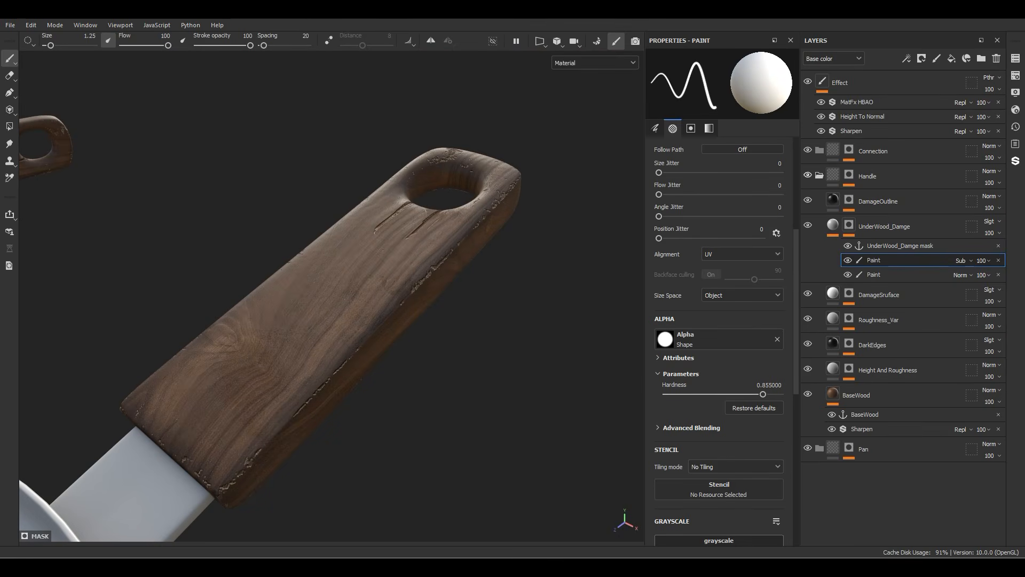
Step: Collapse the Handle folder and add a fill layer named SteelBase inside the Connection folder
left_click(820, 175)
mouse_move(427, 274)
left_mouse_down("alt")
mouse_move(300, 288)
mouse_move(363, 312)
mouse_move(505, 284)
mouse_move(441, 310)
left_mouse_up("alt")
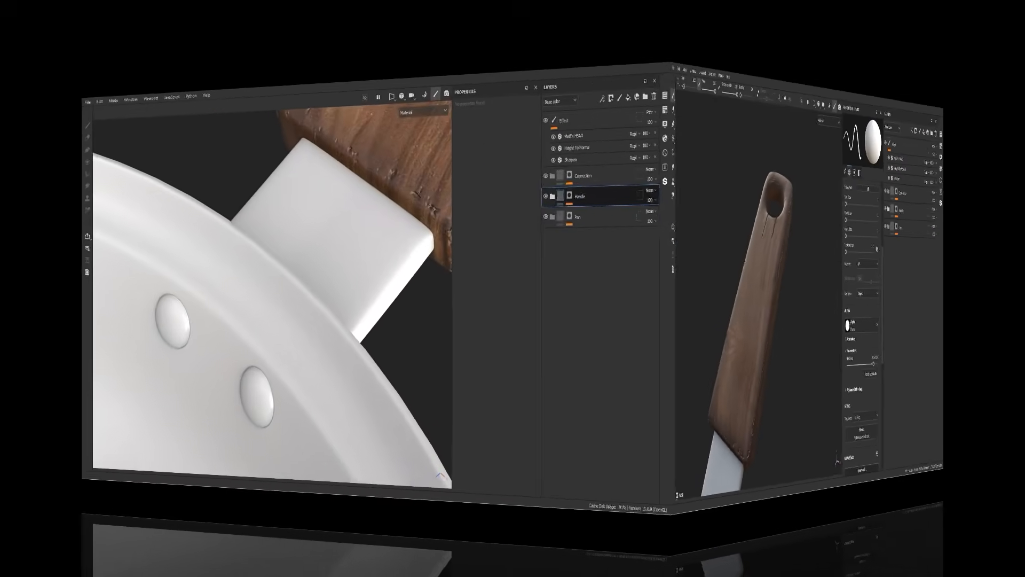
left_click(803, 158)
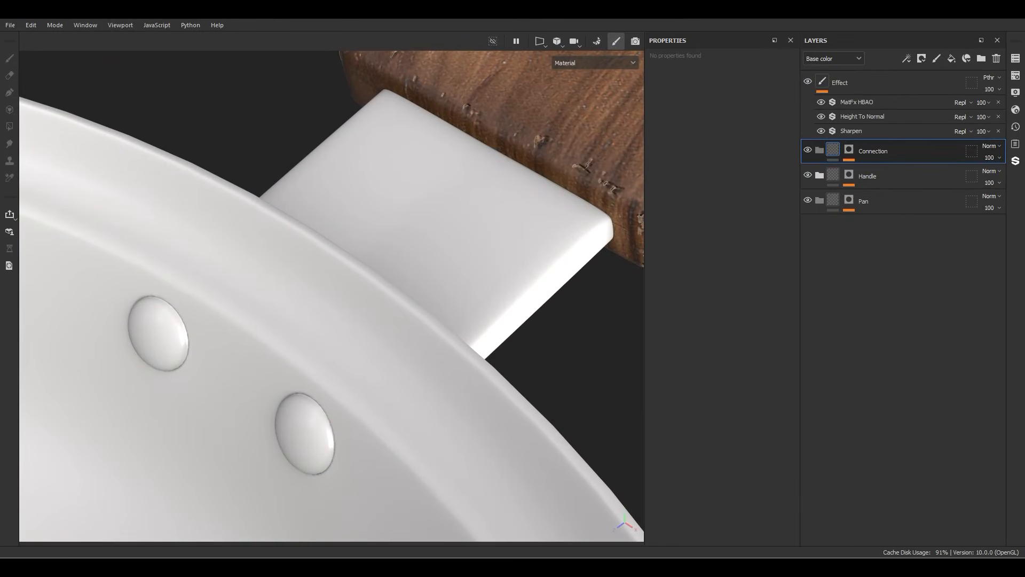
left_click(952, 58)
double_click(856, 176)
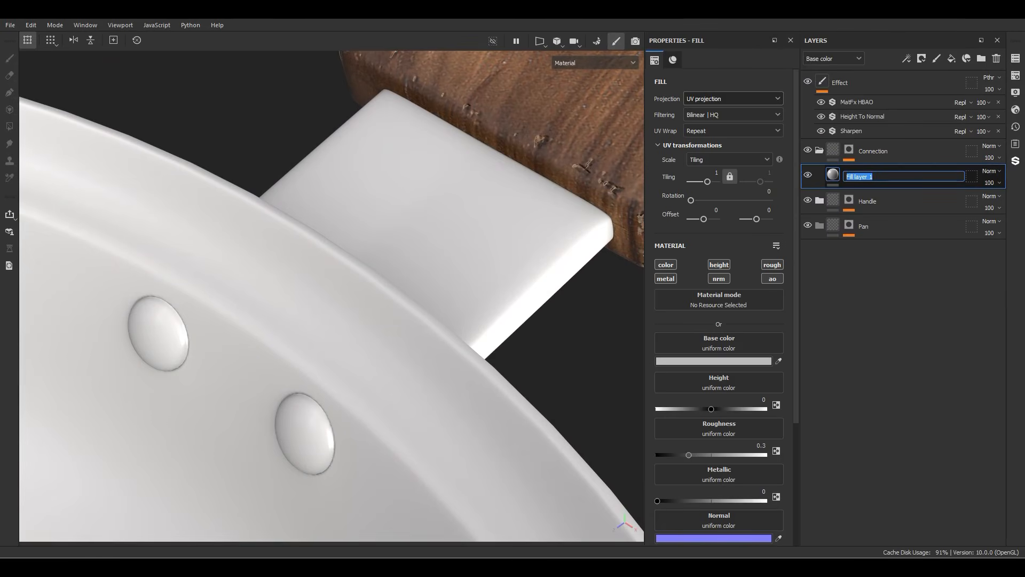
key("Return")
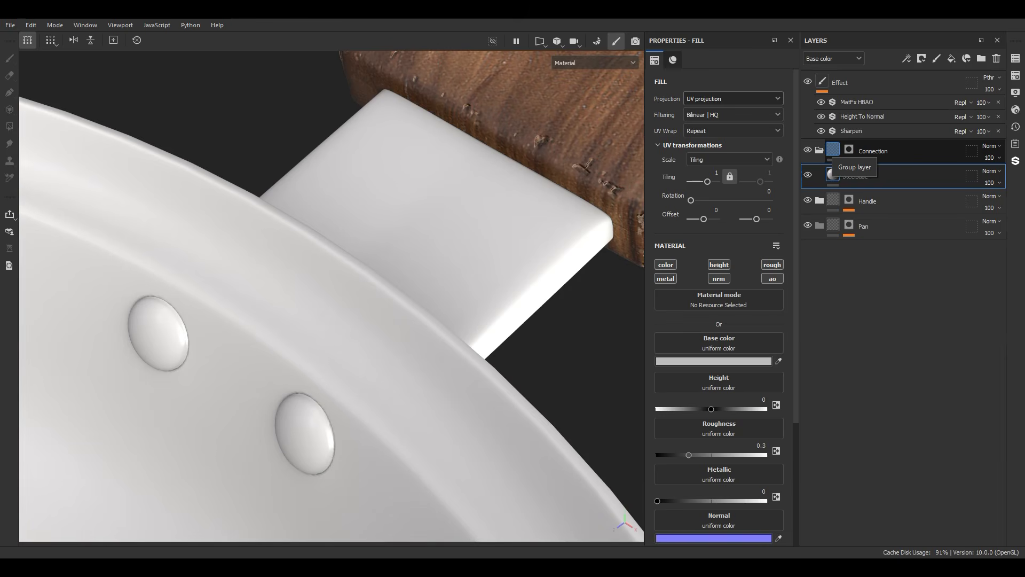
Step: Change the SteelBase layer's base color to a medium-dark neutral grey
scroll(719, 321, "down", 2)
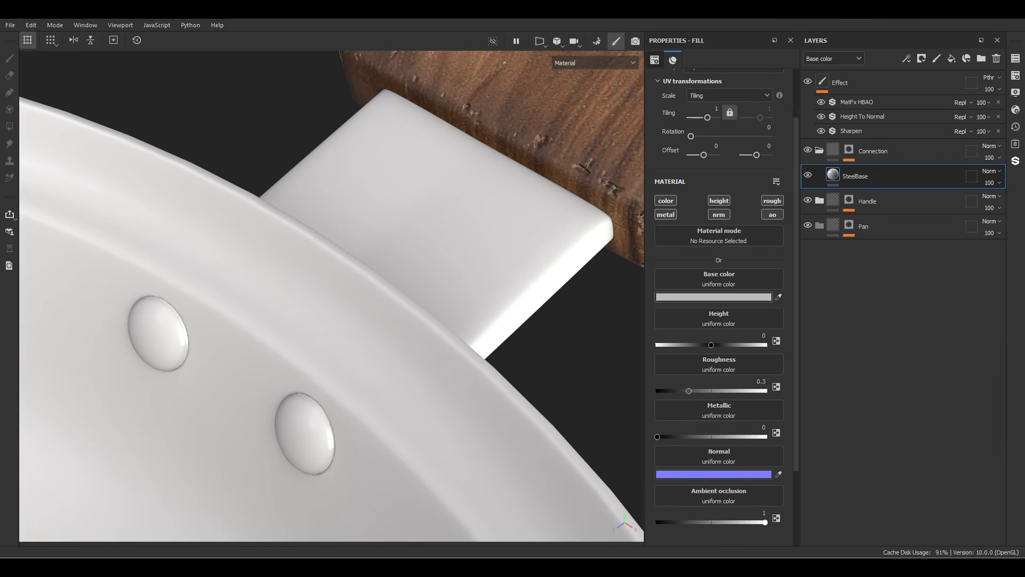
left_click(713, 297)
left_click(711, 437)
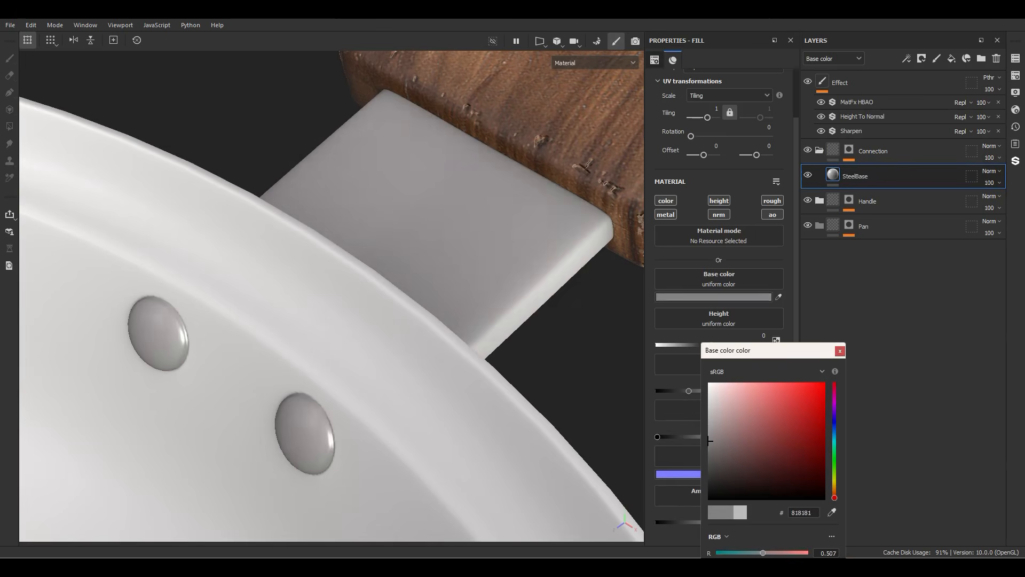
left_click_drag(709, 441, 709, 451)
left_click(840, 351)
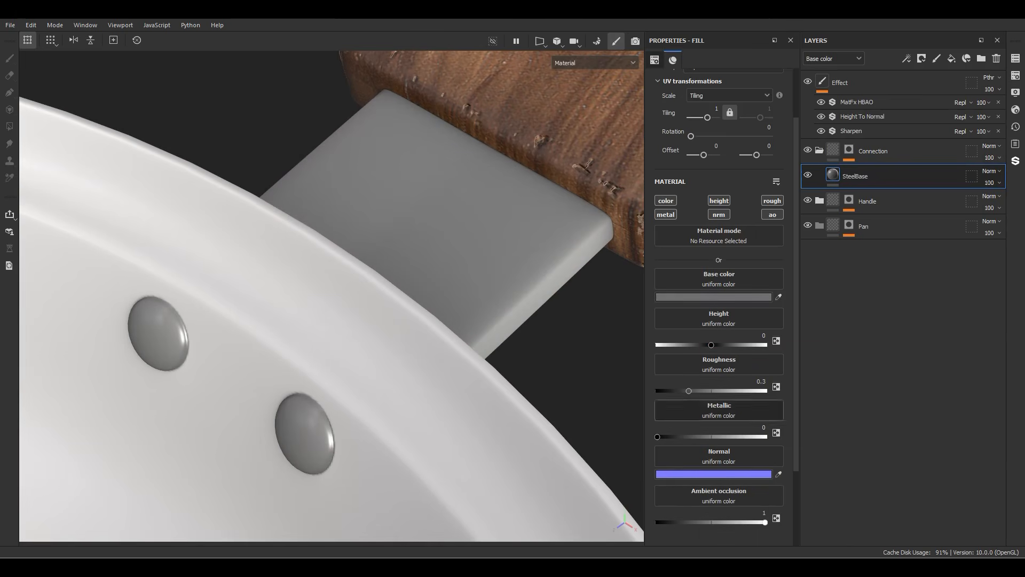
Step: Set the SteelBase layer's roughness to 0.5 and its metallic value to 1
double_click(759, 382)
key("Return")
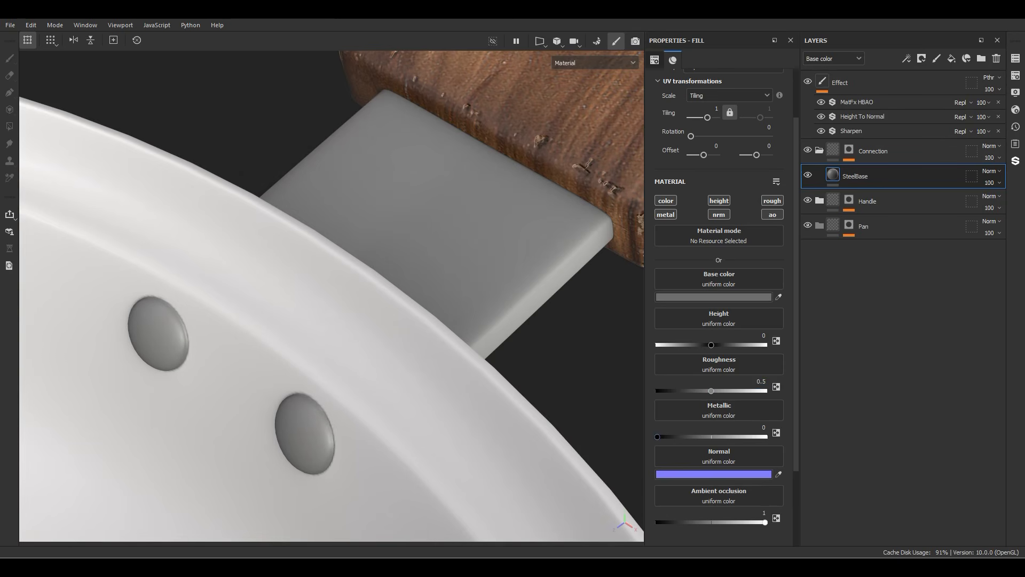
left_click_drag(741, 437, 767, 437)
mouse_move(374, 299)
left_mouse_down("alt")
mouse_move(513, 288)
mouse_move(379, 280)
left_mouse_up("alt")
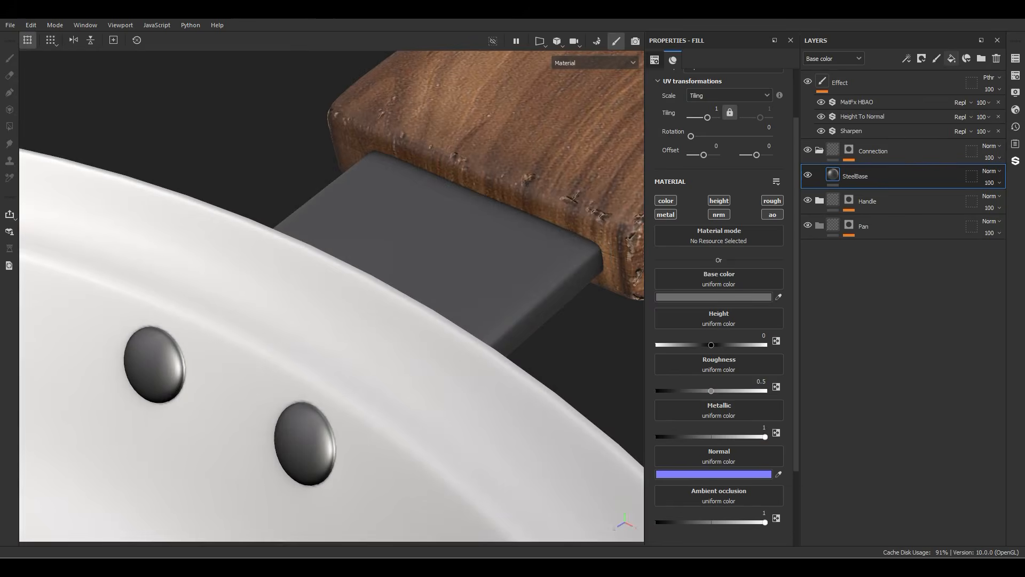
Step: Add another fill layer above SteelBase in the Connection folder and name it Scratches
left_click(951, 59)
double_click(857, 176)
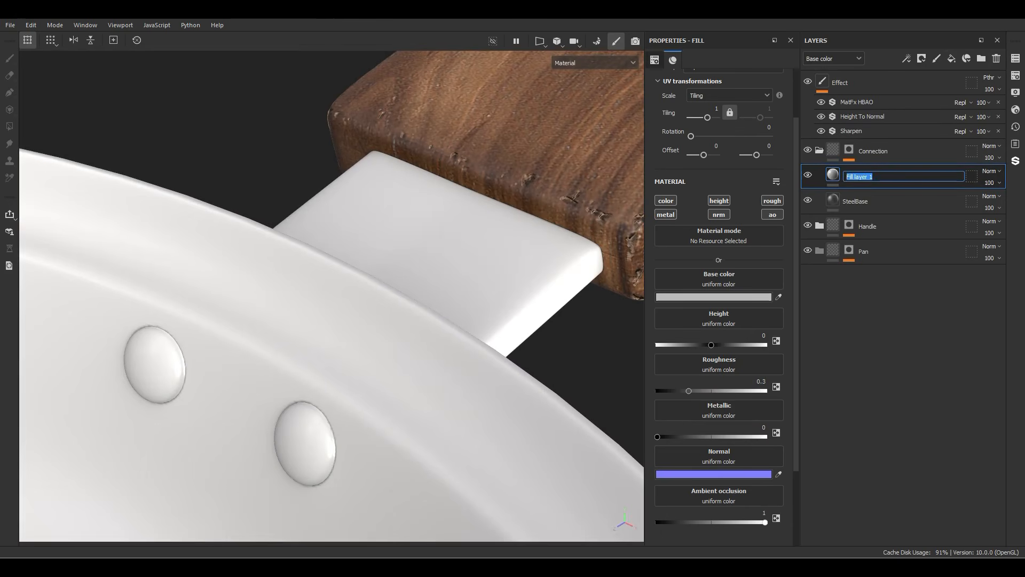
type("ُفقشزا")
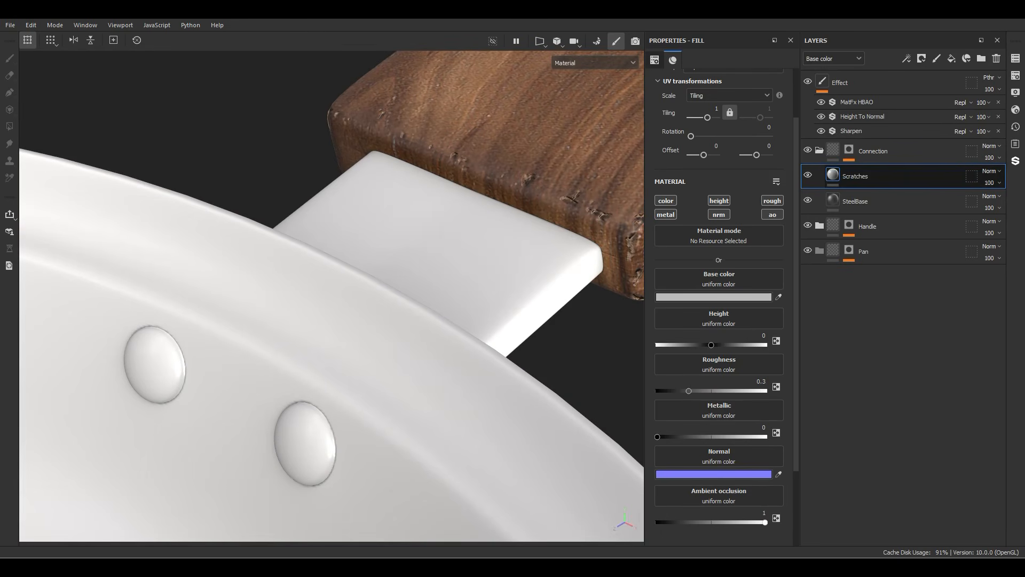
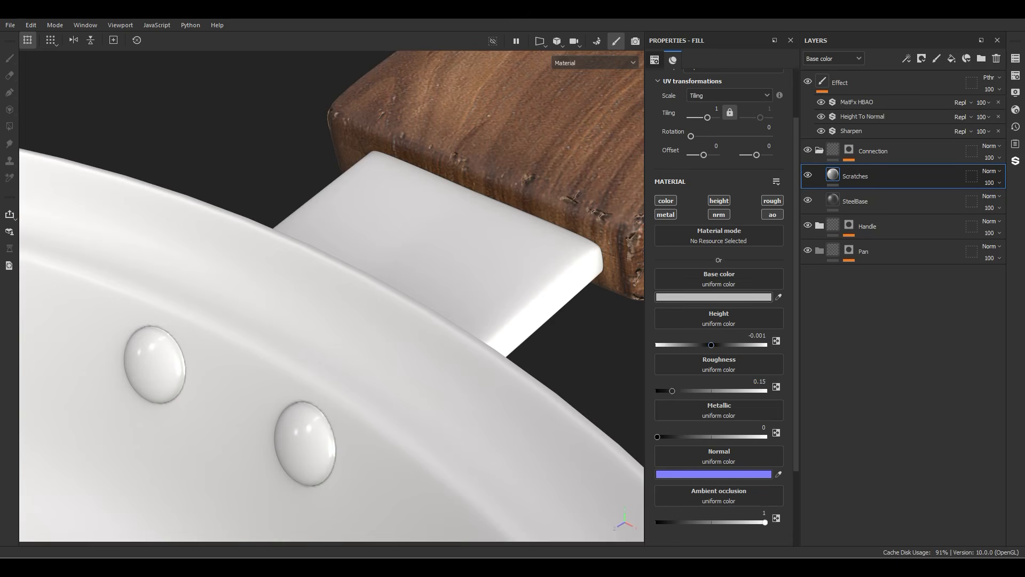
Step: Set the Scratches layer's base color to light grey CCCCCC and its metallic value to 1
left_click(725, 297)
left_click_drag(711, 410, 709, 405)
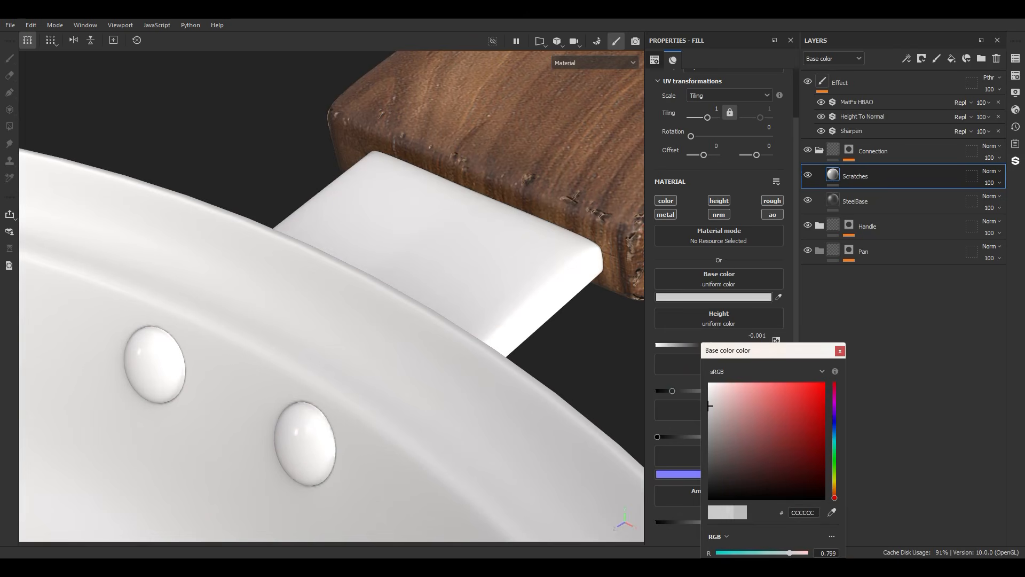
left_click(840, 351)
left_click_drag(658, 437, 767, 437)
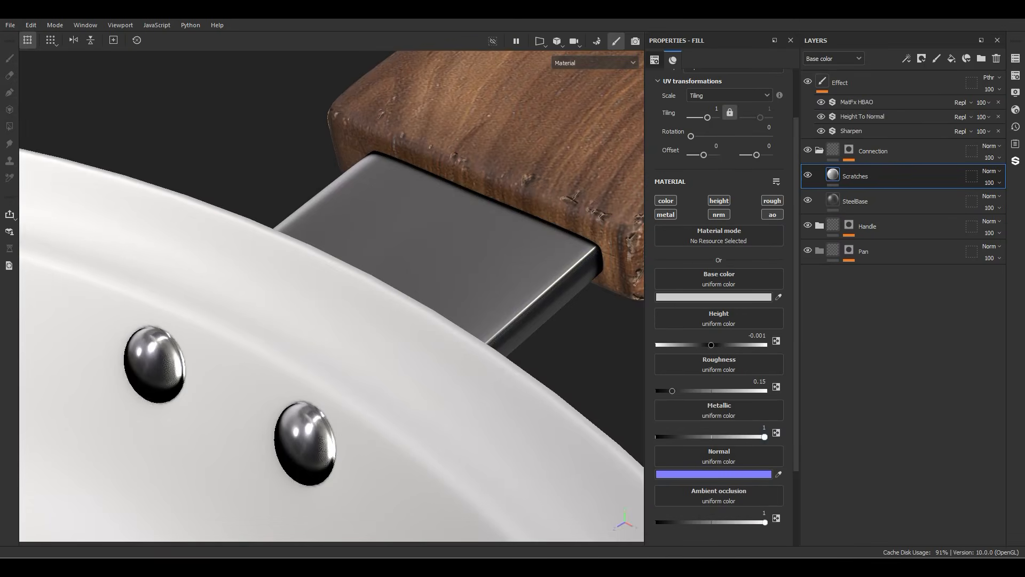
mouse_move(374, 267)
left_mouse_down("alt")
mouse_move(240, 278)
mouse_move(369, 259)
left_mouse_up("alt")
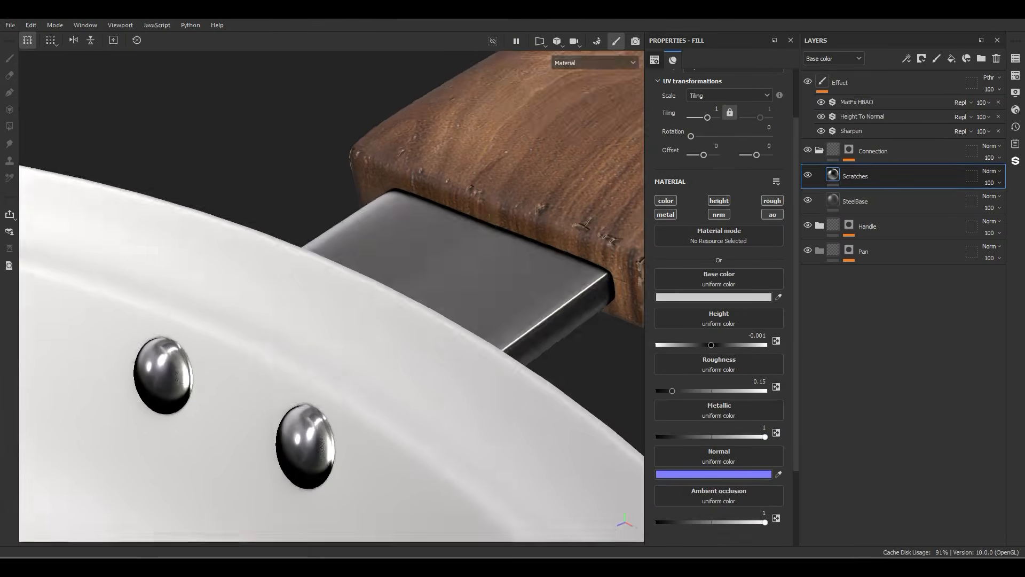
left_click(809, 175)
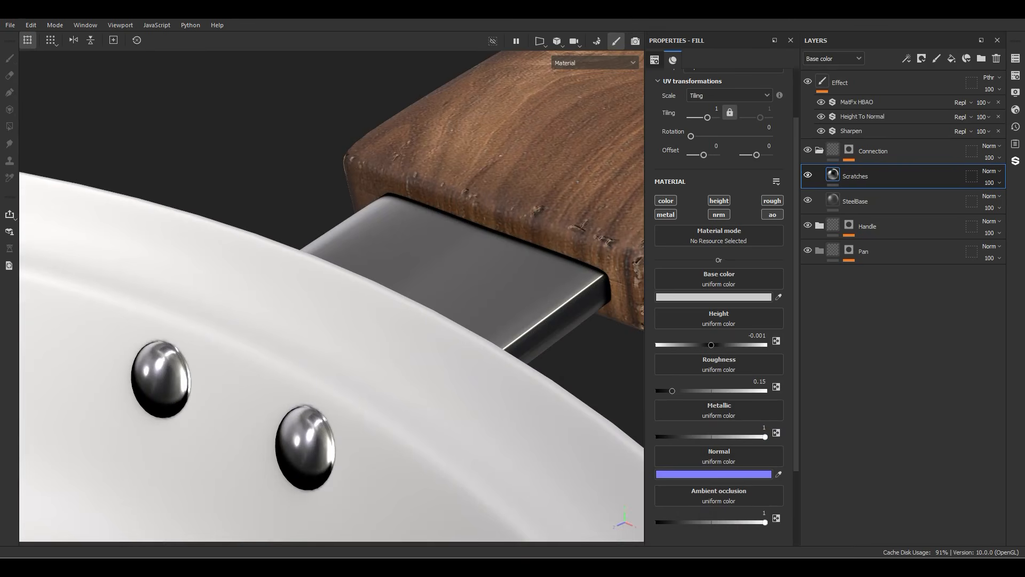
Step: Add a black mask to the Scratches layer and fill it with the Grunge Scratches Dirty texture
right_click(855, 176)
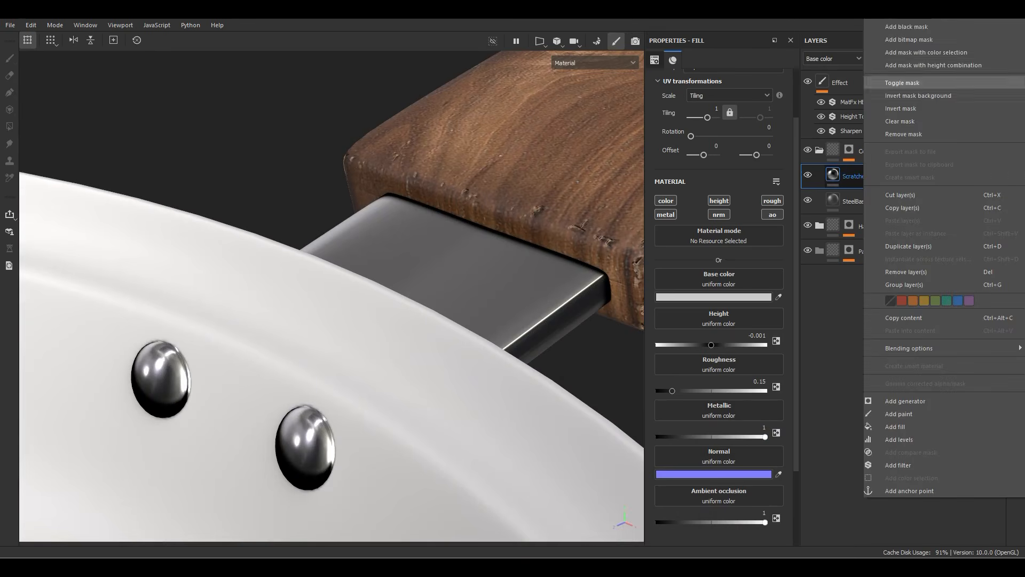
left_click(906, 27)
right_click(849, 171)
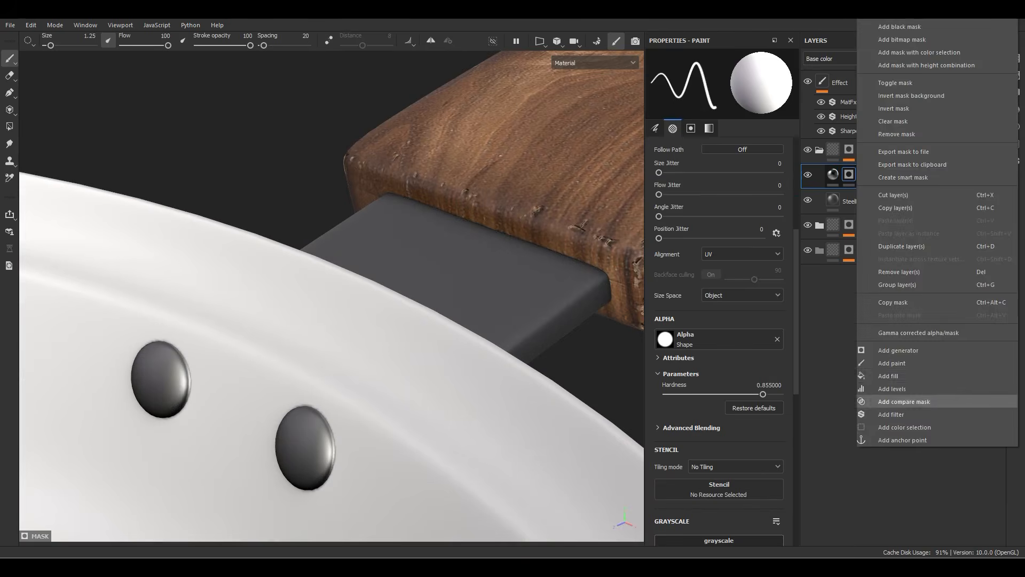
left_click(908, 401)
left_click(745, 208)
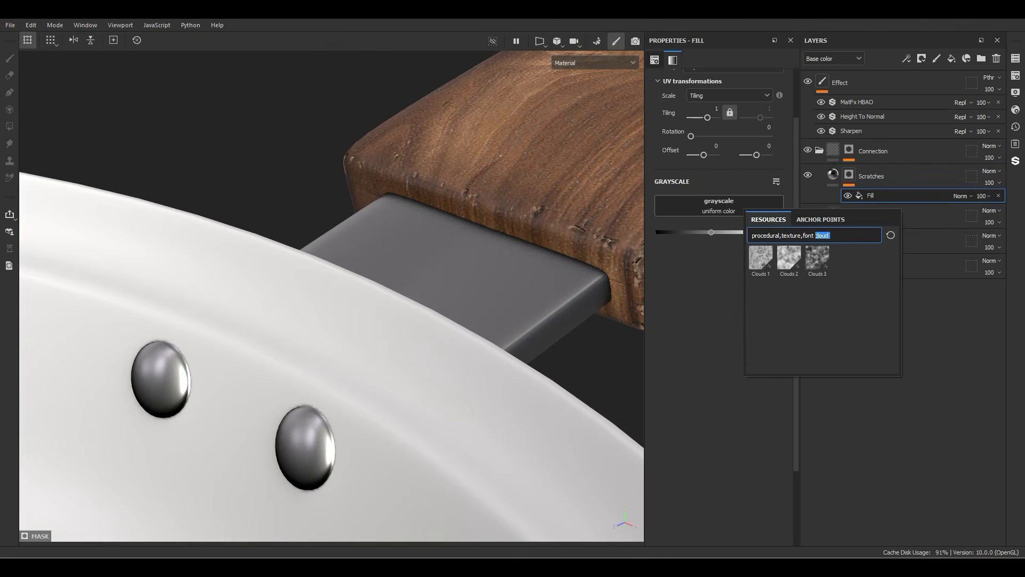
type("scratches")
mouse_move(817, 259)
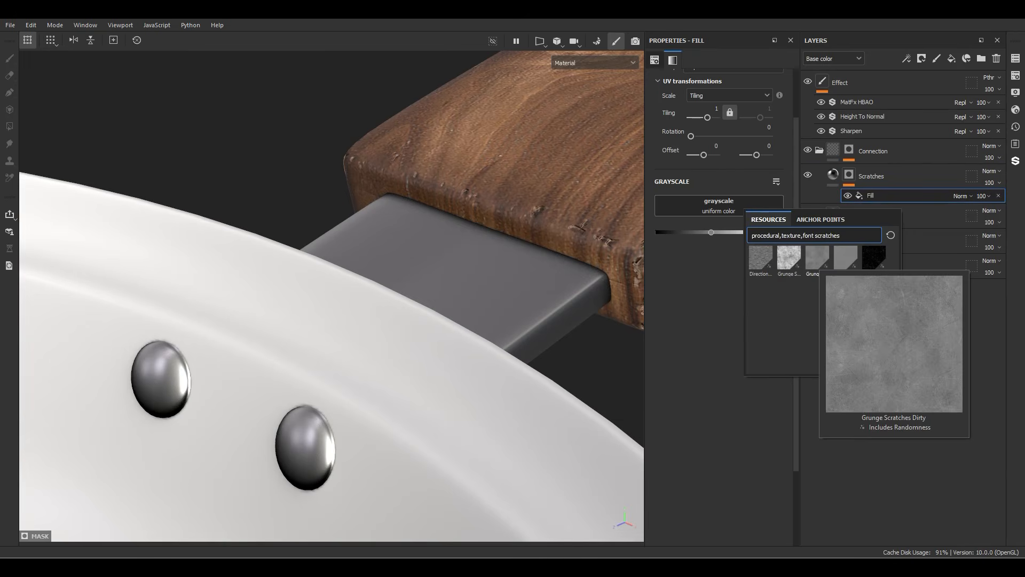
left_click(817, 259)
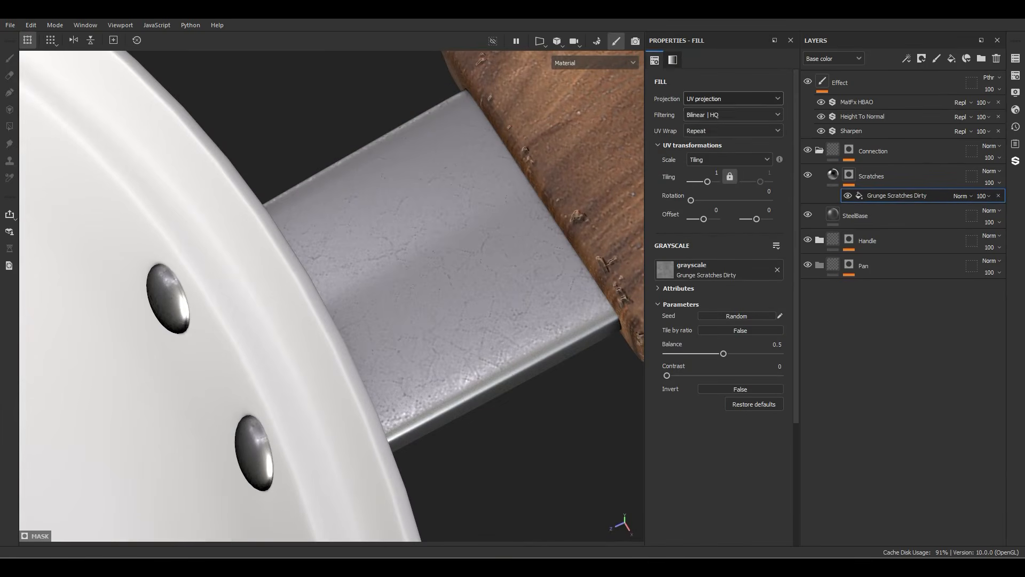
Step: Switch the Grunge Scratches Dirty fill to tri-planar projection and raise its balance to intensify the scratches
left_click(733, 98)
left_click(712, 134)
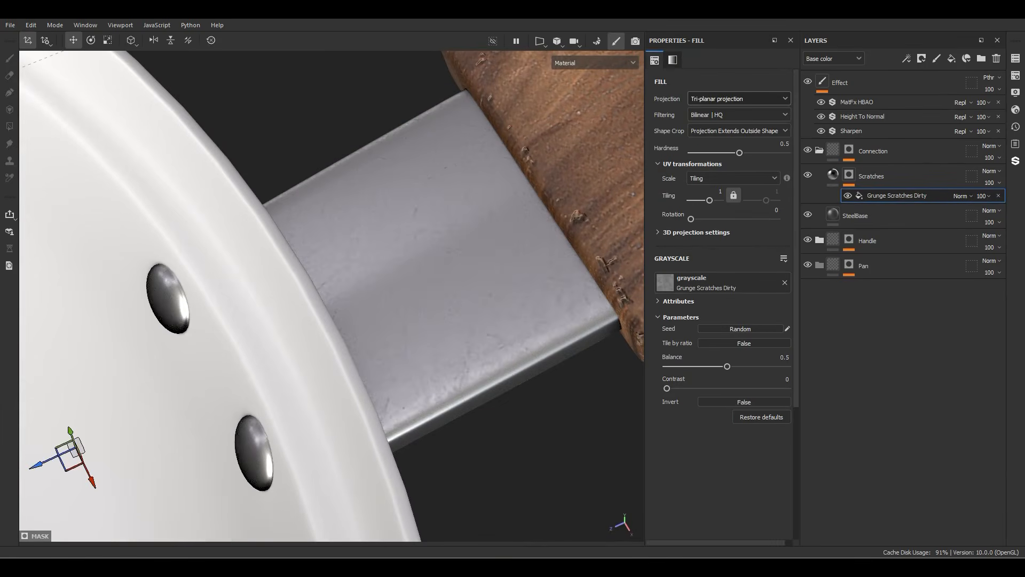
left_click_drag(460, 267, 422, 251, "alt")
left_click_drag(727, 367, 754, 366)
mouse_move(427, 299)
left_mouse_down("alt")
mouse_move(389, 315)
mouse_move(382, 307)
mouse_move(427, 182)
mouse_move(392, 320)
mouse_move(428, 283)
left_mouse_up("alt")
Step: Add a fill layer above Scratches in the Connection folder and name it Rust
left_click(833, 175)
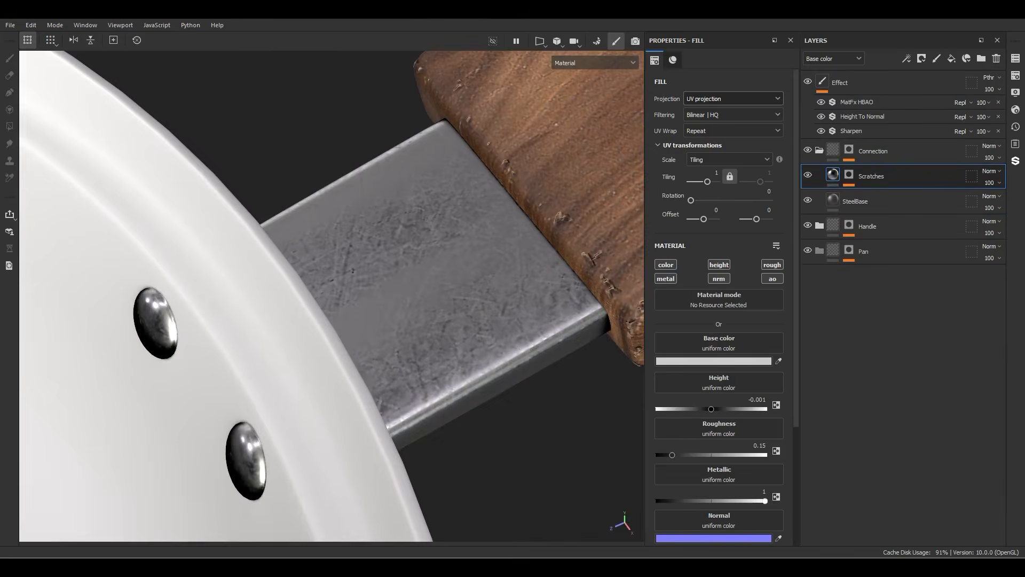
left_click(952, 58)
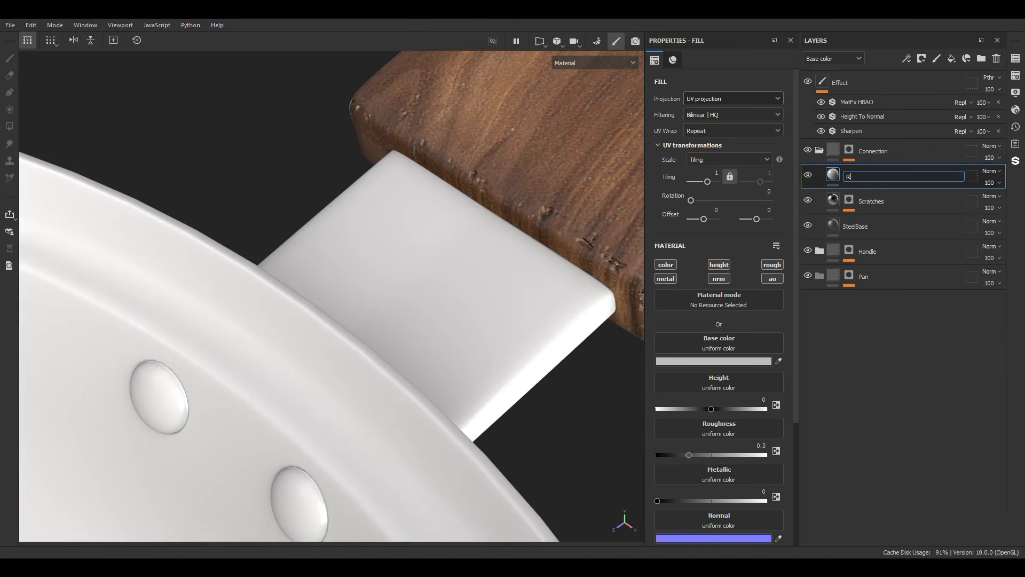
type("Rust")
key("Return")
Step: Add a black mask to the Rust layer and fill it with the Grunge Leaks texture
right_click(848, 176)
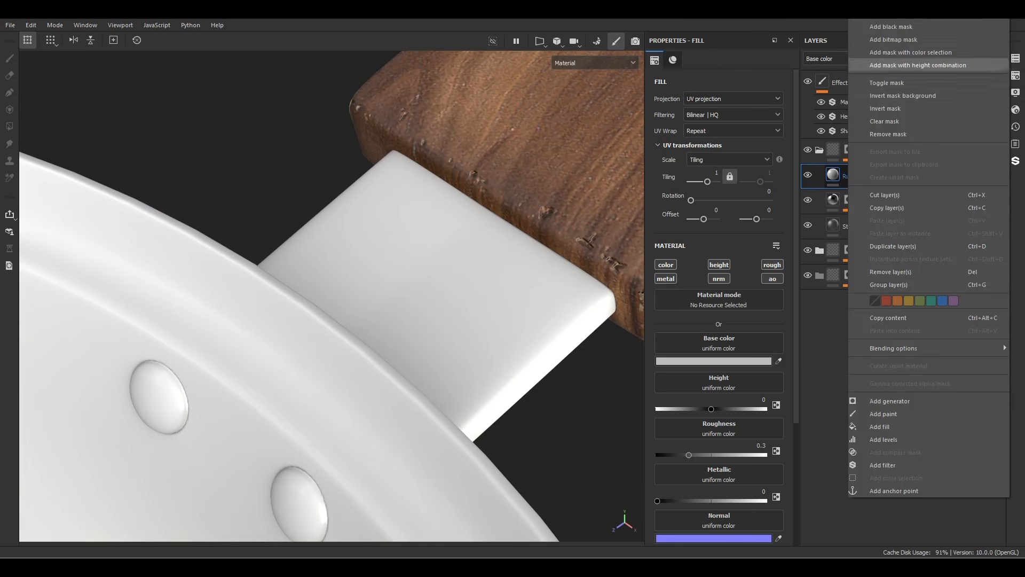
left_click(866, 28)
right_click(850, 175)
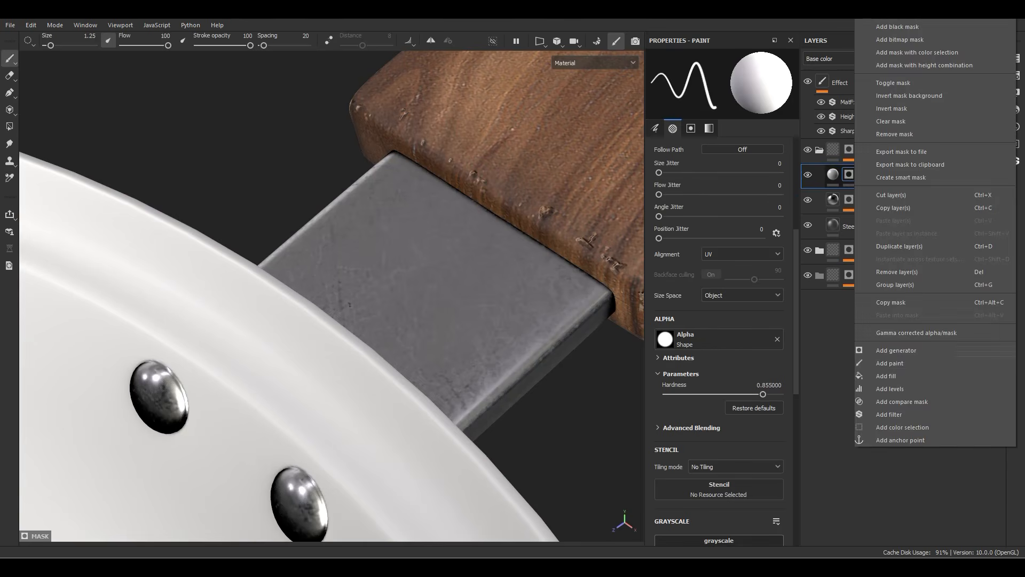
left_click(886, 376)
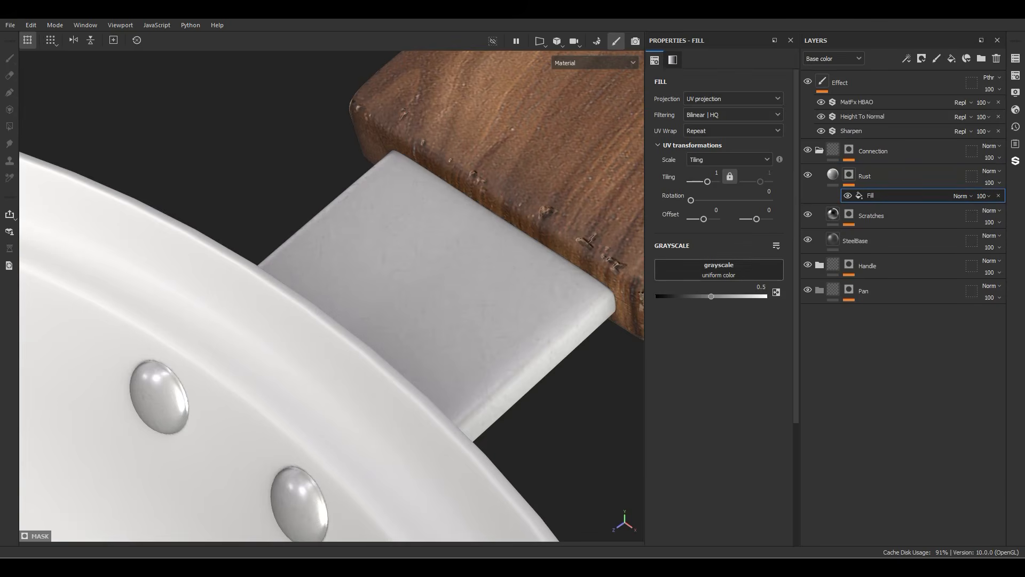
left_click(748, 270)
type("leaks")
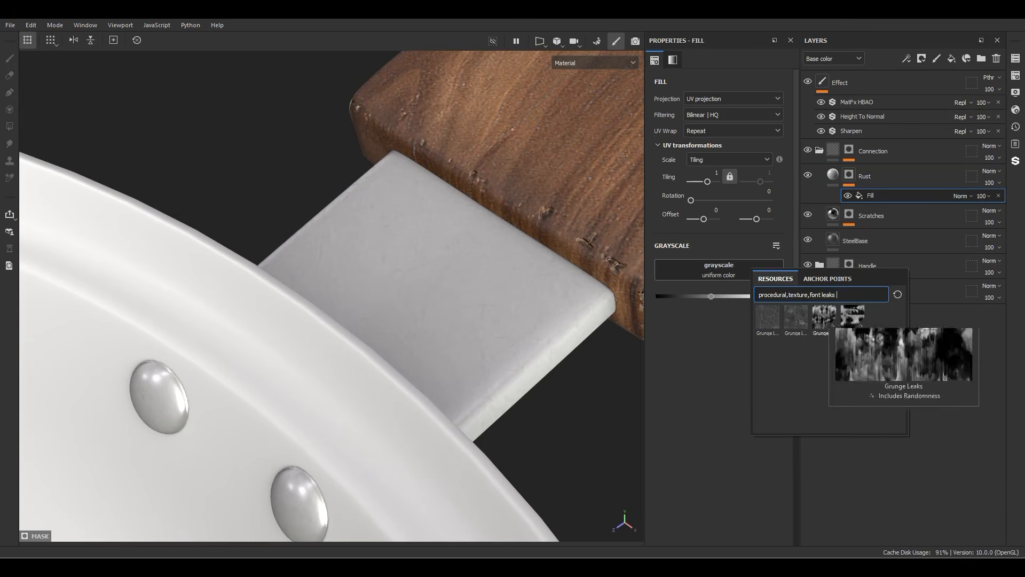
left_click(768, 316)
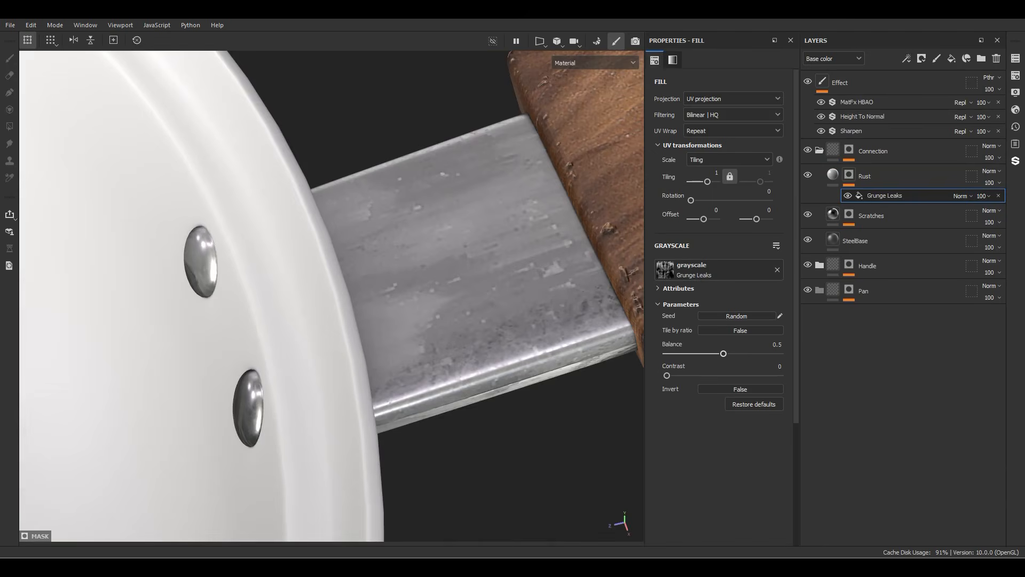
Step: Set the Grunge Leaks fill to tiling 3, balance 0.66 and contrast 0.18, and lower its opacity to 18
left_click_drag(668, 376, 741, 354)
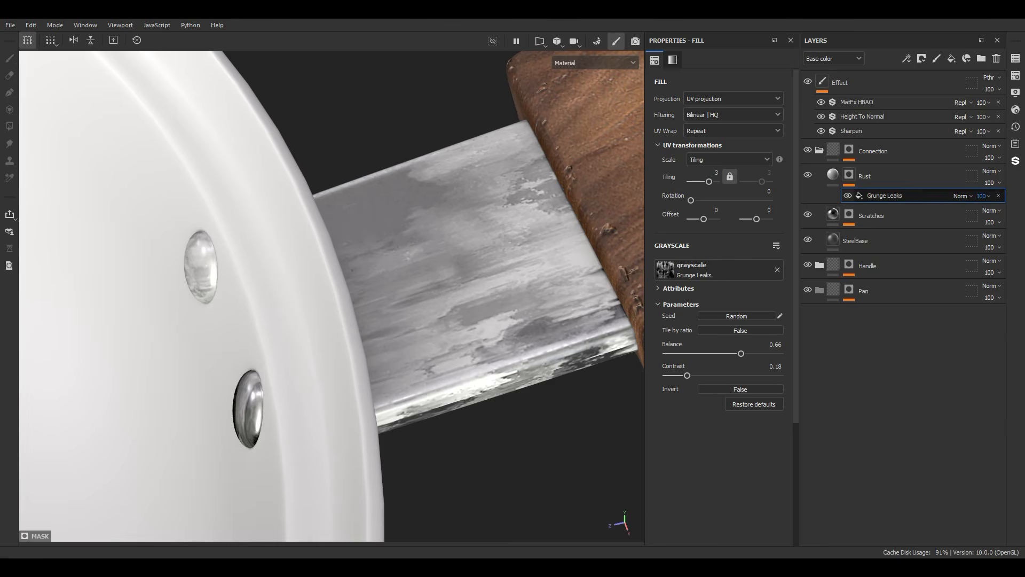
left_click(984, 196)
left_click_drag(1020, 214, 996, 214)
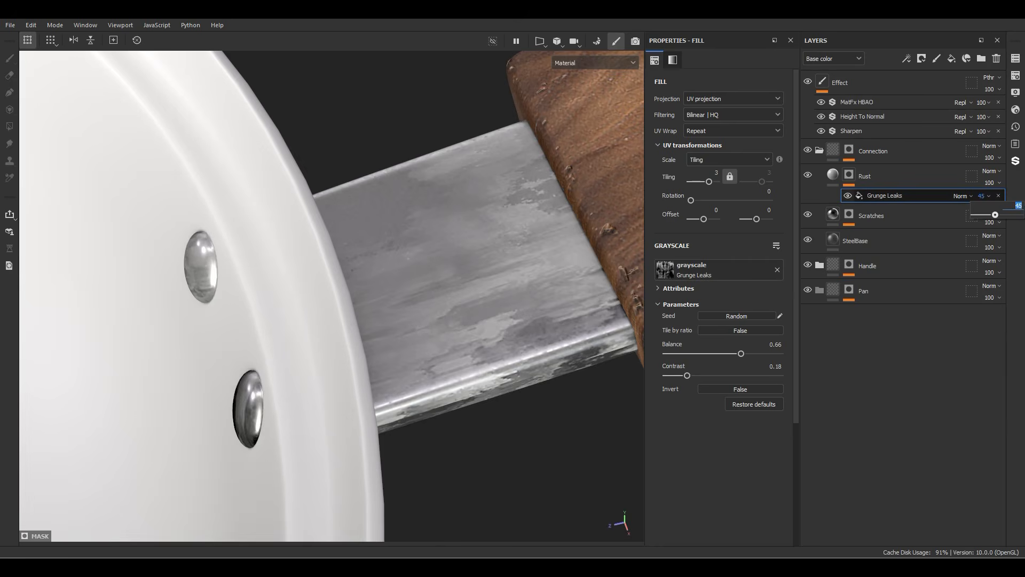
key("Return")
mouse_move(374, 299)
left_mouse_down("alt")
mouse_move(475, 299)
mouse_move(387, 299)
left_mouse_up("alt")
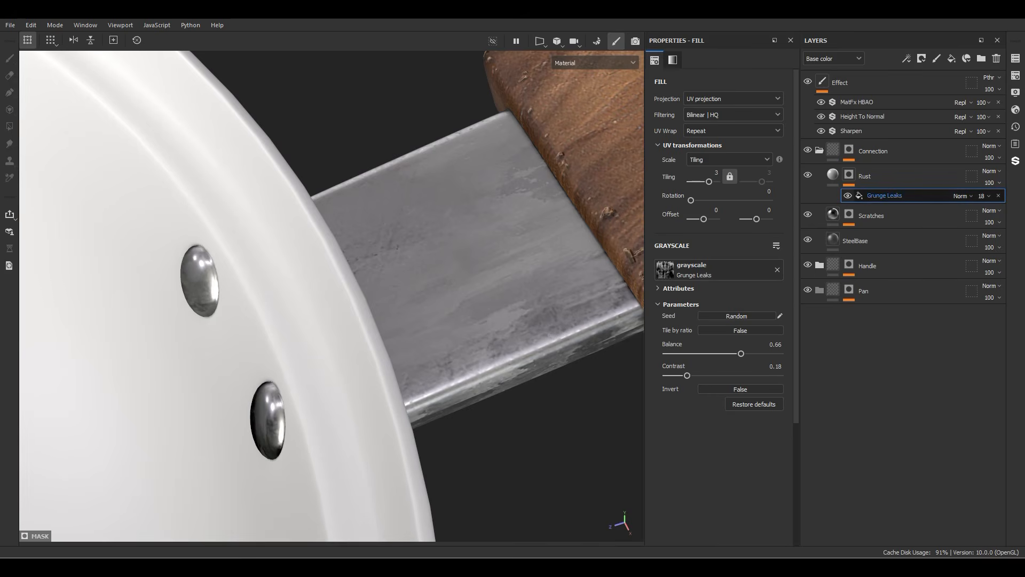
Step: Add a paint effect above Grunge Leaks in the Rust mask and set its blending to Linear dodge (Add)
right_click(879, 195)
left_click(914, 352)
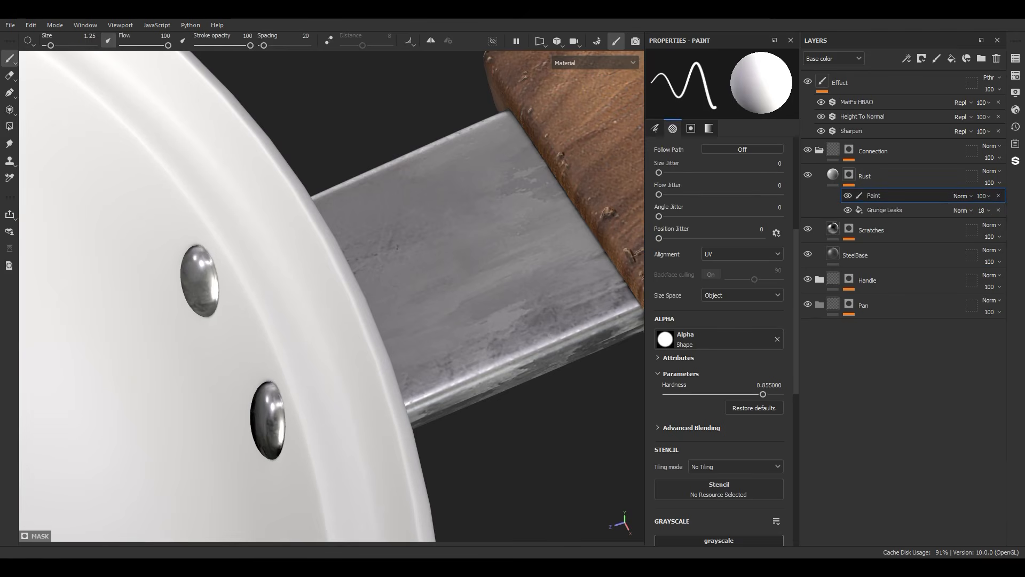
left_click(960, 196)
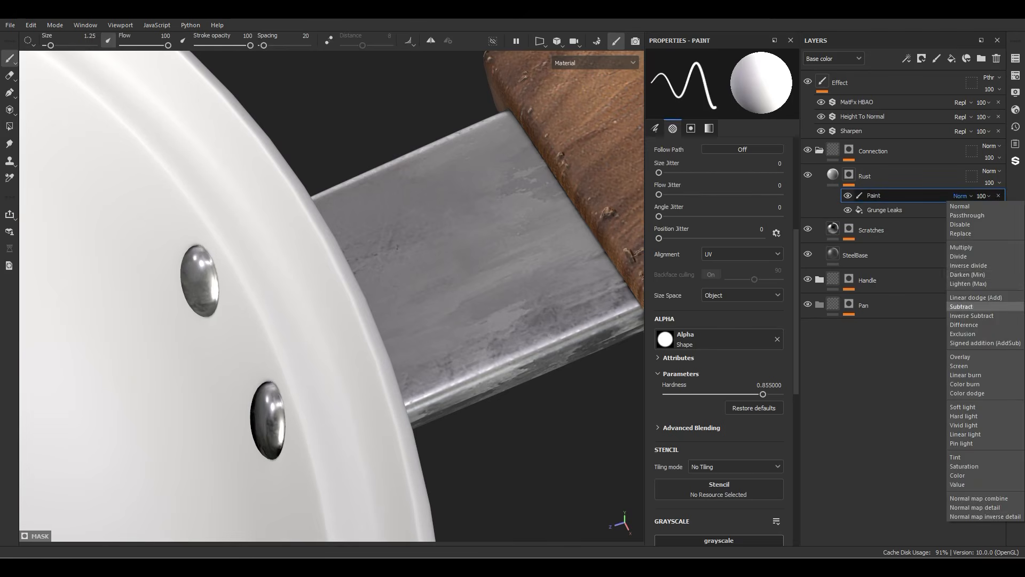
left_click(976, 298)
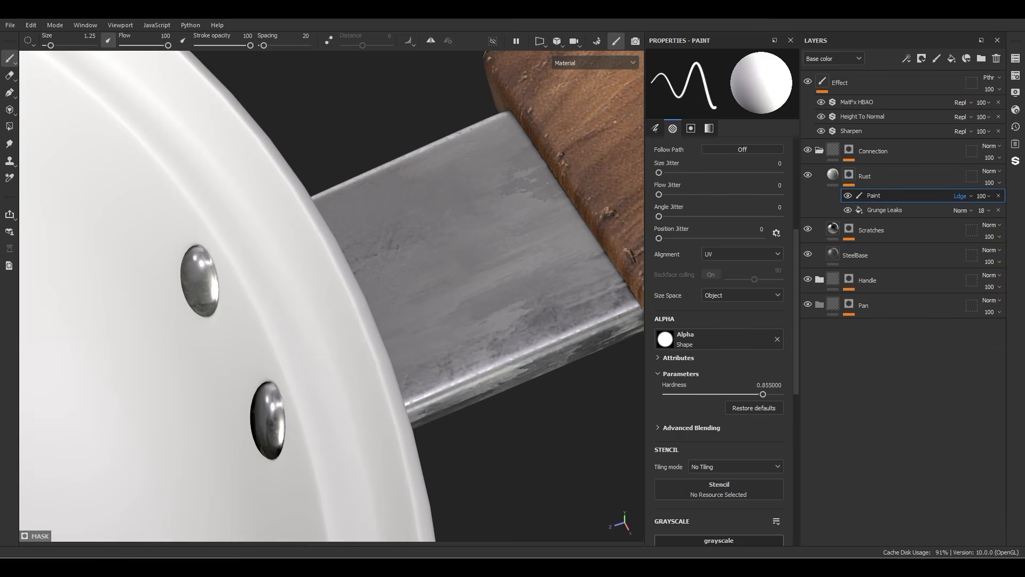
Step: Search the brush assets for dirt and choose the Dirt Splash brush for painting the Rust mask
key("n")
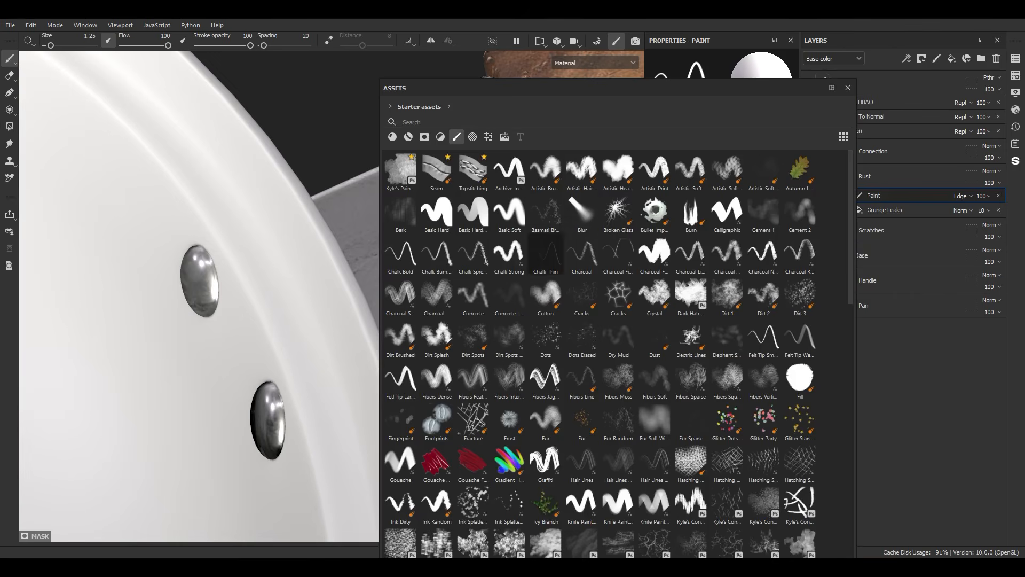
scroll(617, 352, "down", 10)
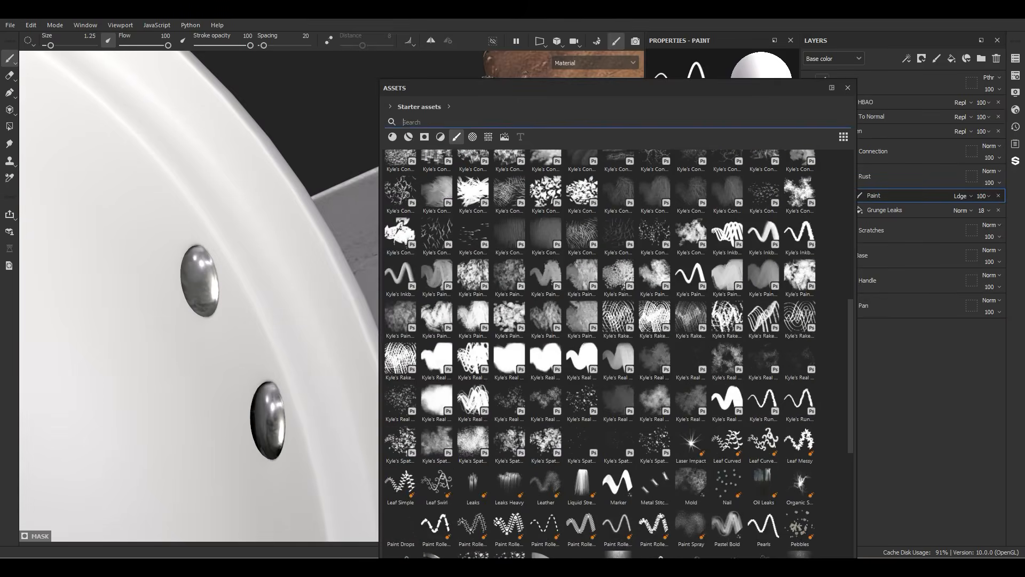
type("dirt")
left_click(800, 171)
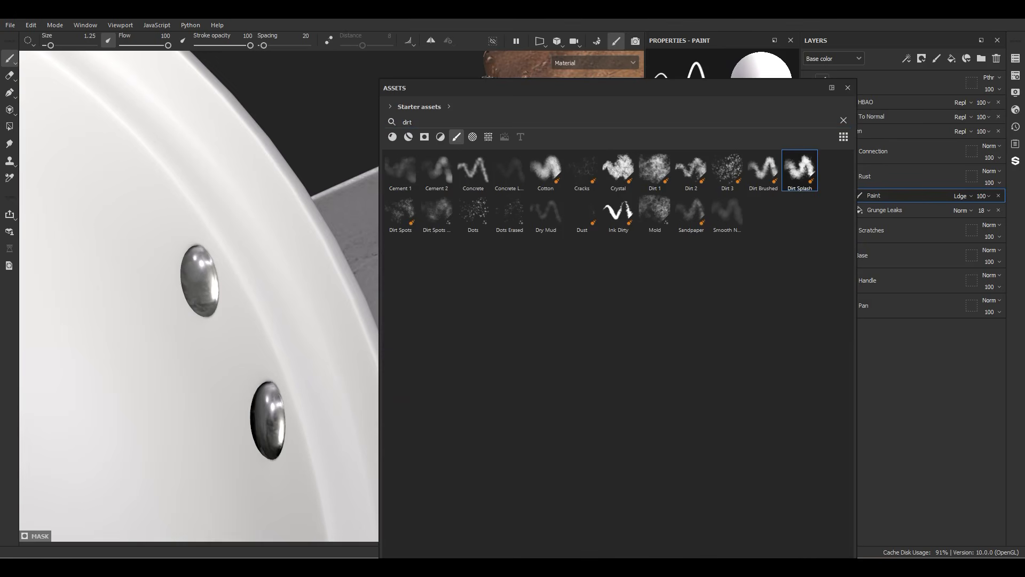
left_click_drag(616, 88, 1024, 106)
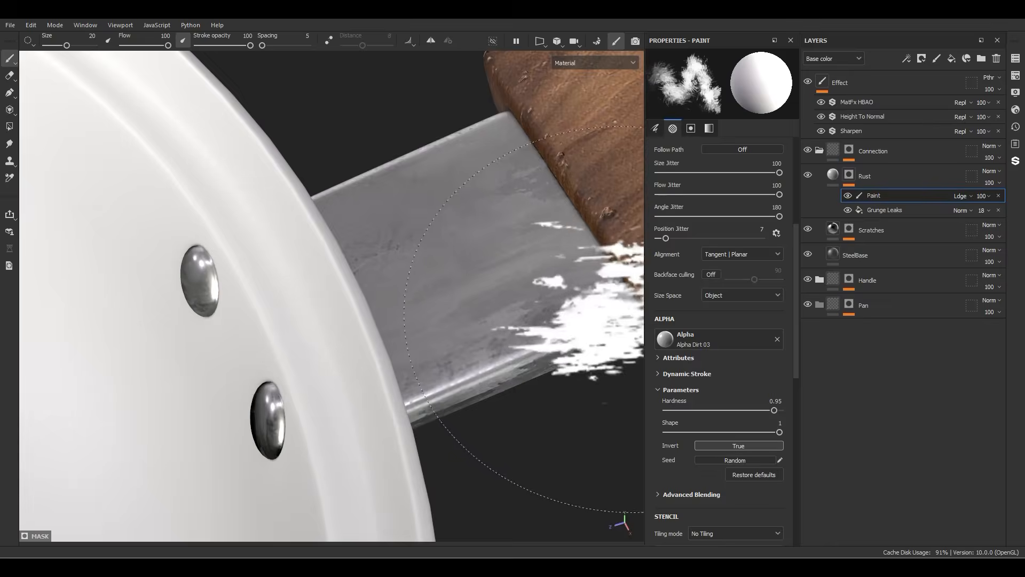
Step: Reduce the brush size to about 8.71 and paint white rust patches along the connection's edge beside the wooden handle
left_click_drag(593, 304, 636, 289, "alt")
left_click_drag(491, 294, 428, 298, "alt")
right_click_drag(484, 308, 446, 307, "ctrl")
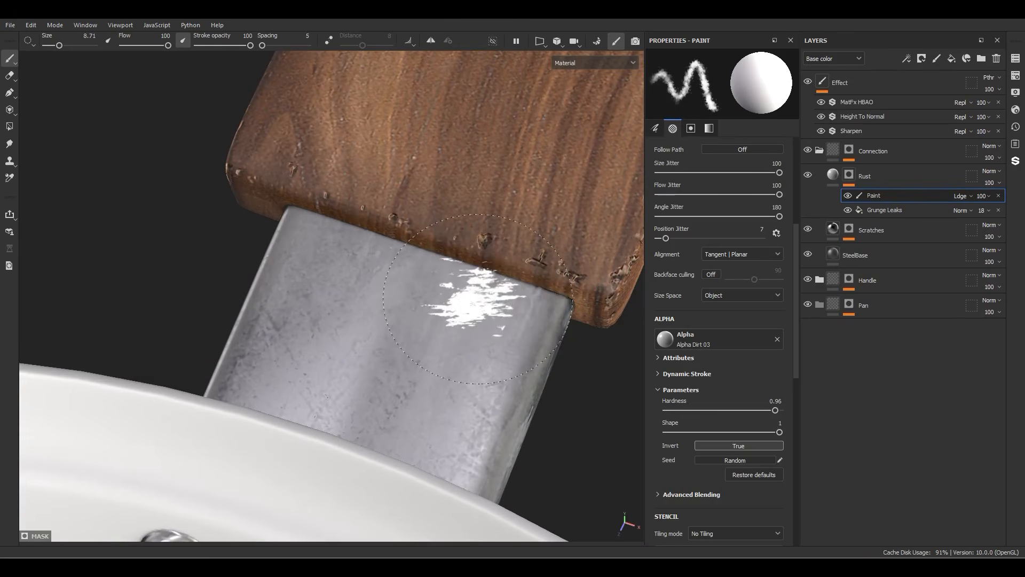
mouse_move(540, 304)
left_mouse_down()
mouse_move(505, 284)
mouse_move(304, 227)
left_mouse_up()
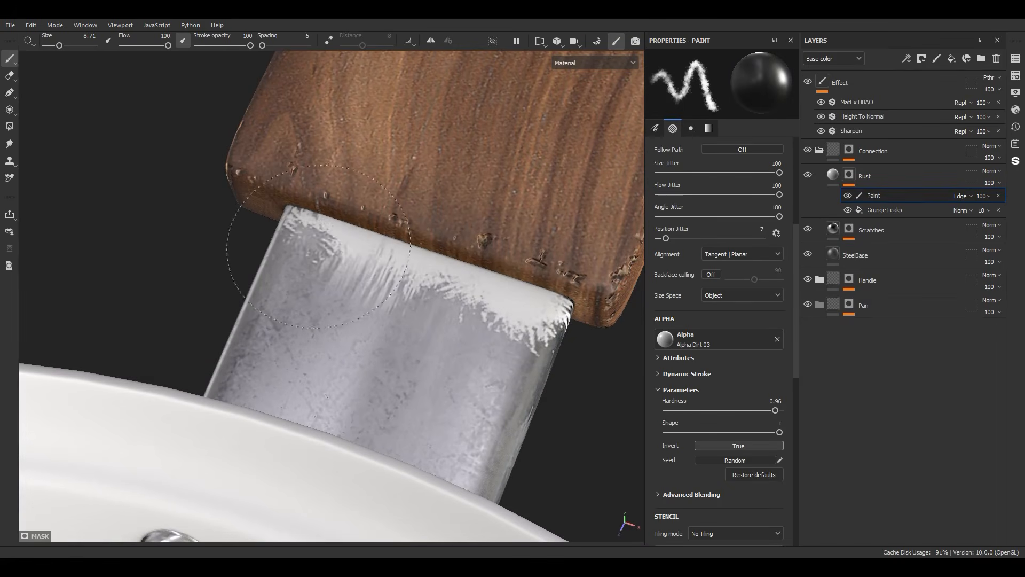
Step: Paint with black over the rust beside the handle, thinning it to a narrow, irregular band along the edge
left_click(395, 291)
key("x")
key("x")
key("x")
key("x")
key("x")
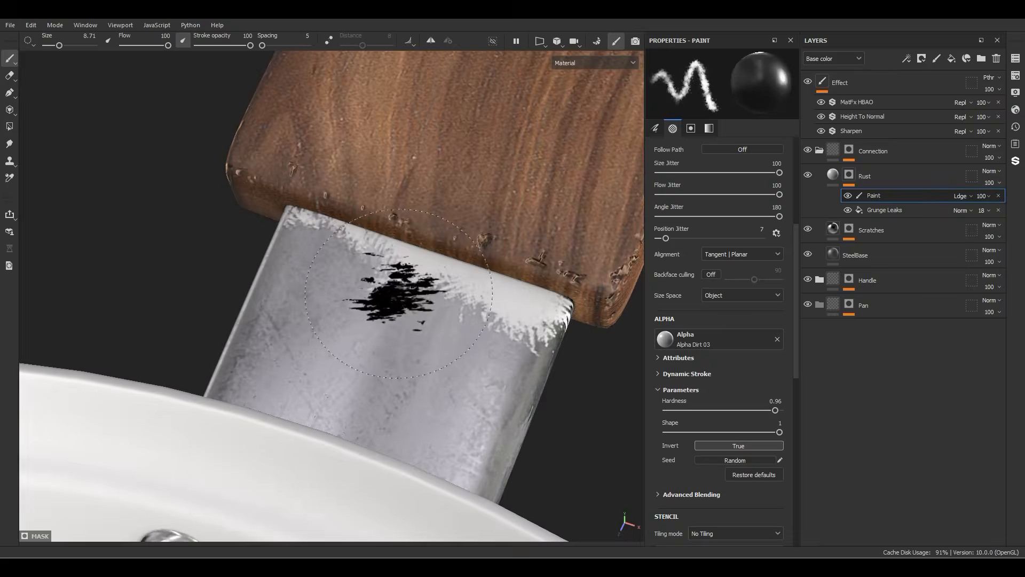
mouse_move(393, 297)
left_mouse_down()
mouse_move(397, 259)
mouse_move(289, 217)
left_mouse_up()
left_click_drag(547, 341, 560, 331)
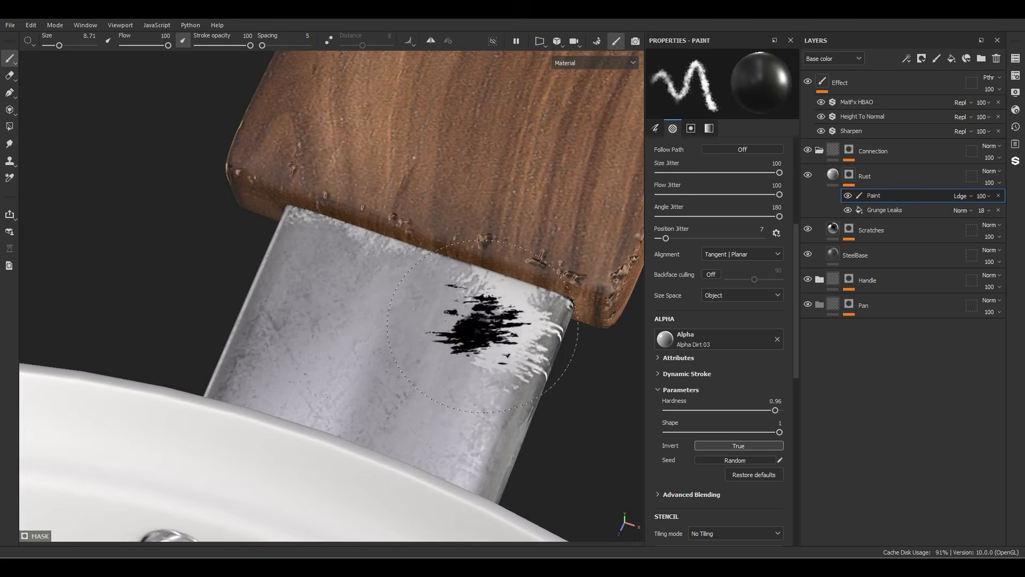
mouse_move(481, 327)
left_mouse_down()
mouse_move(535, 345)
mouse_move(526, 337)
left_mouse_up()
left_click_drag(526, 337, 428, 299, "alt")
Step: Refine the painted rust along the connection's side edges using a smaller brush, alternating between white and black
right_click_drag(299, 406, 267, 406, "ctrl")
scroll(268, 430, "up", 4)
key("x")
mouse_move(356, 338)
left_mouse_down()
mouse_move(374, 356)
mouse_move(347, 377)
mouse_move(369, 397)
left_mouse_up()
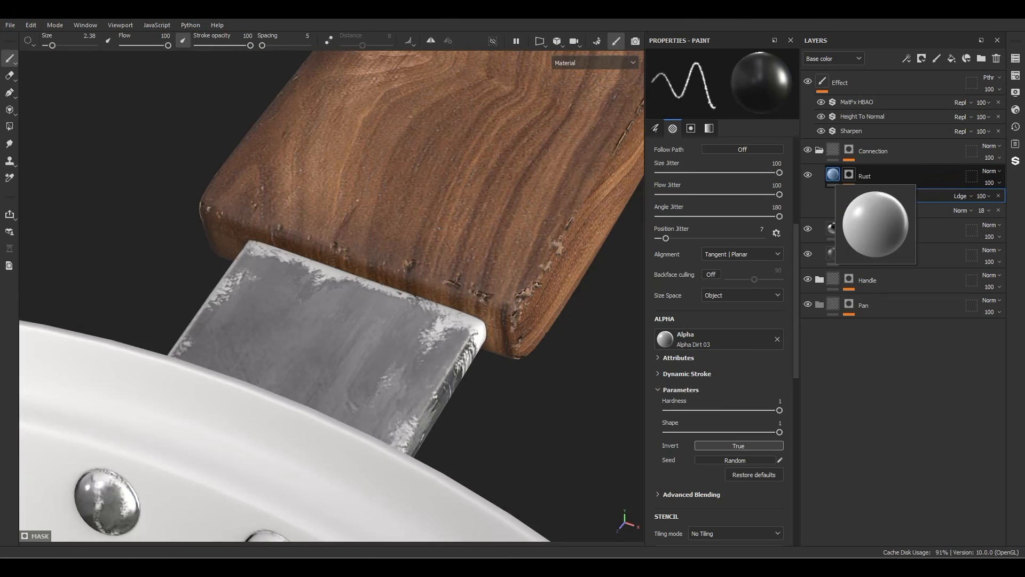
Step: Limit the Rust layer's material to the color, height, roughness and metallic channels, turning off normal and ambient occlusion
left_click(833, 175)
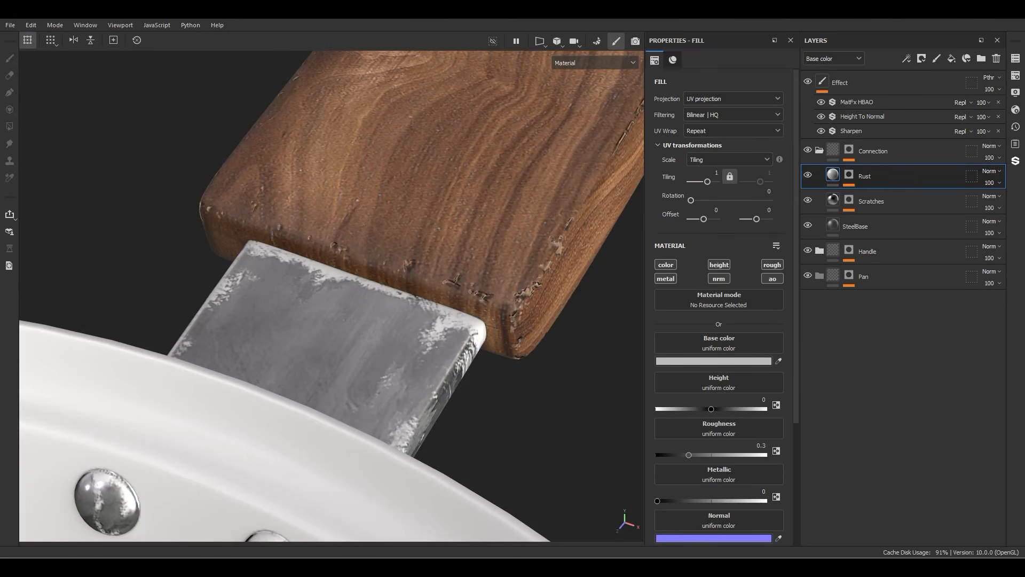
left_click(666, 265, "alt")
left_click(719, 265)
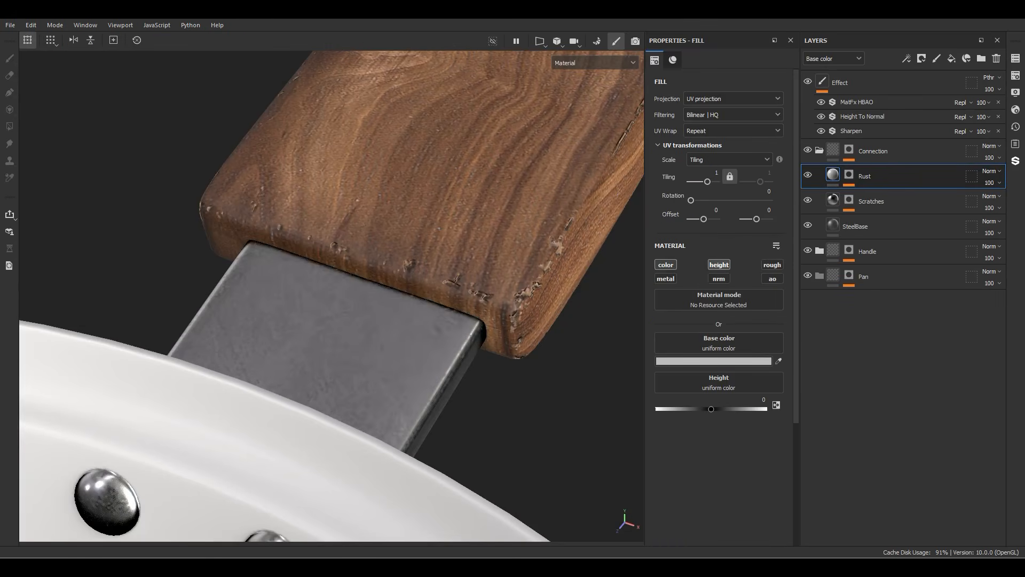
left_click(773, 265)
left_click(666, 278)
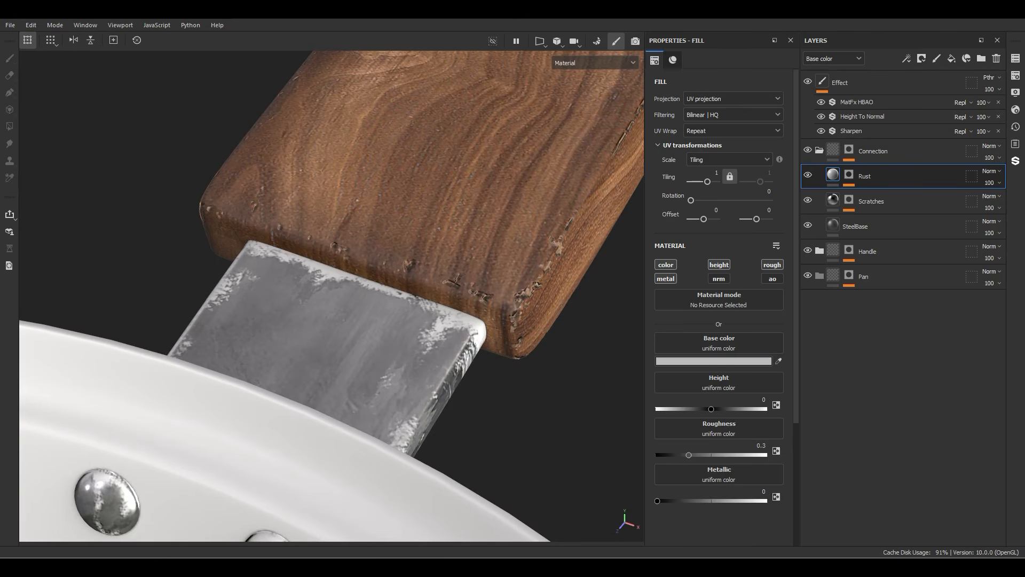
Step: Set the Rust layer's roughness to 1 and its height to 0.02
left_click(765, 455)
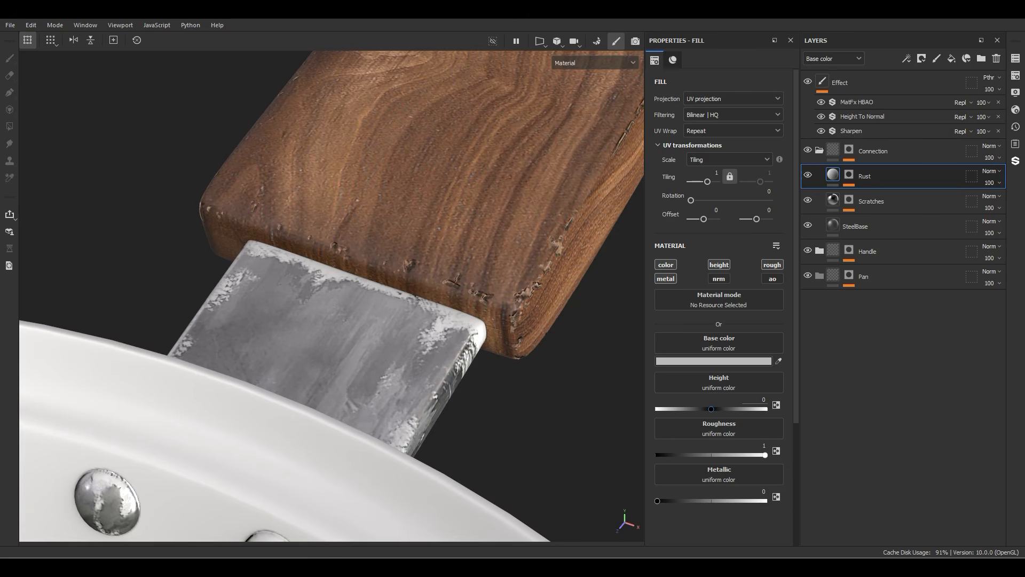
left_click(764, 400)
type("0.02")
key("Return")
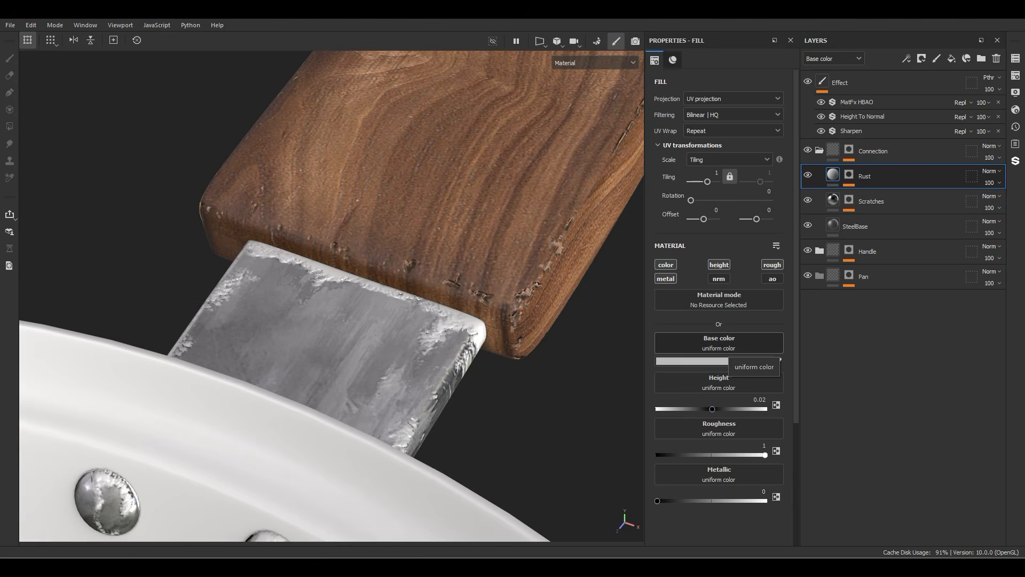
Step: Find and assign the Grunge Rust Fine texture as the Rust layer's base color
left_click(720, 346)
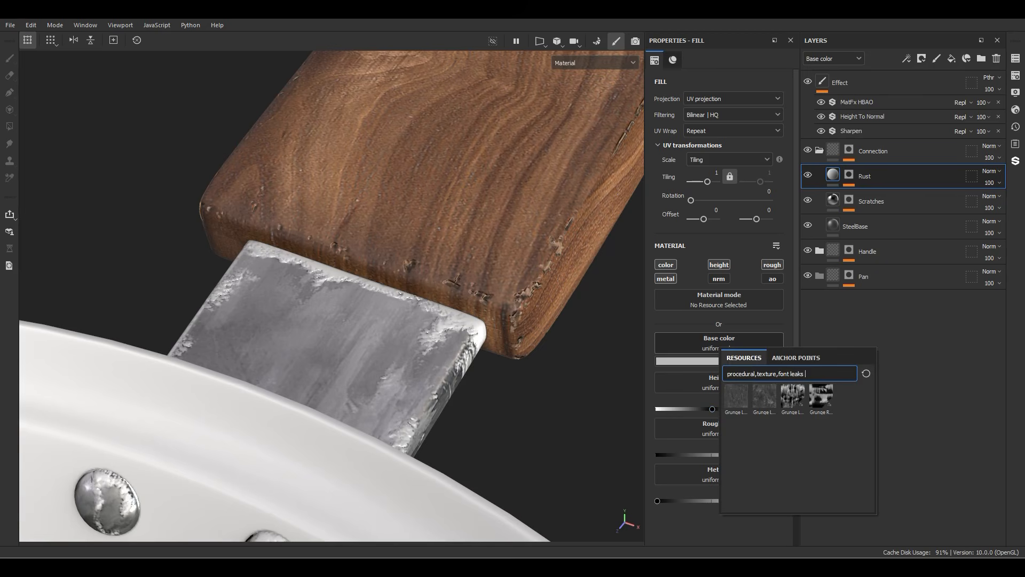
key("shift+Left")
key("shift+Left")
key("shift+Left")
key("shift+Left")
type("rust fine")
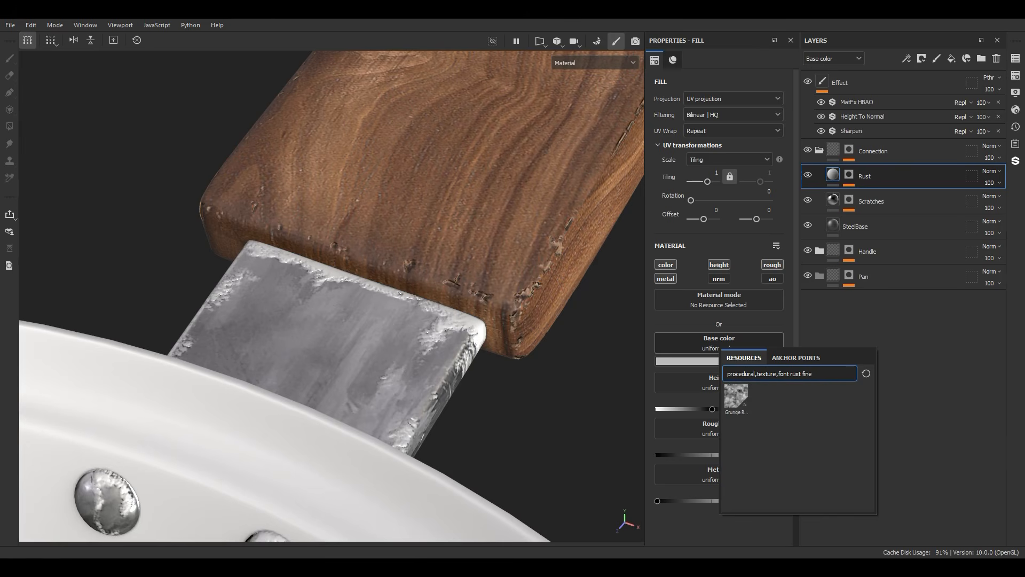
left_click(736, 397)
Step: Switch the Rust layer to tri-planar projection and set its tiling to 3
left_click(733, 98)
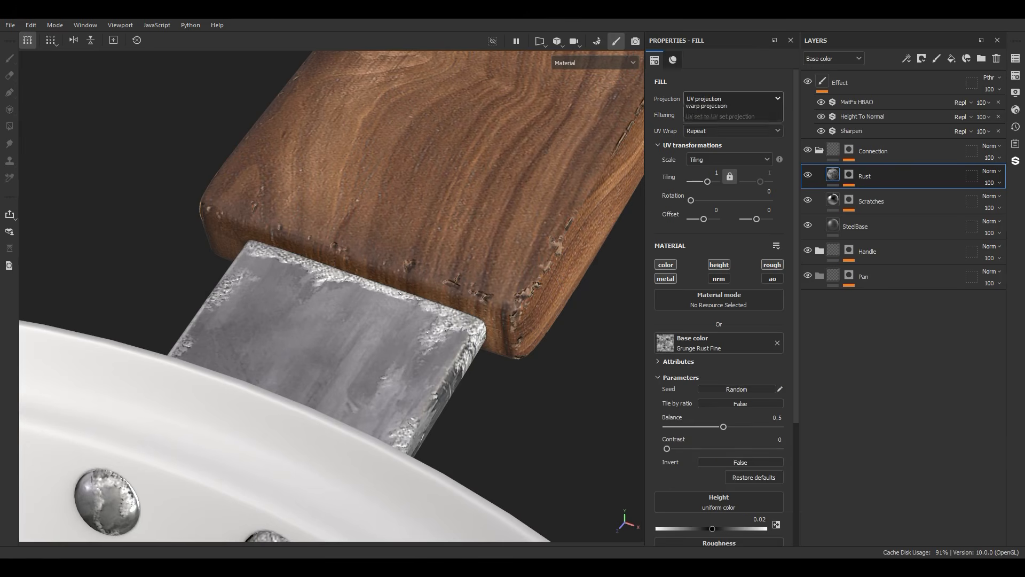
left_click(734, 133)
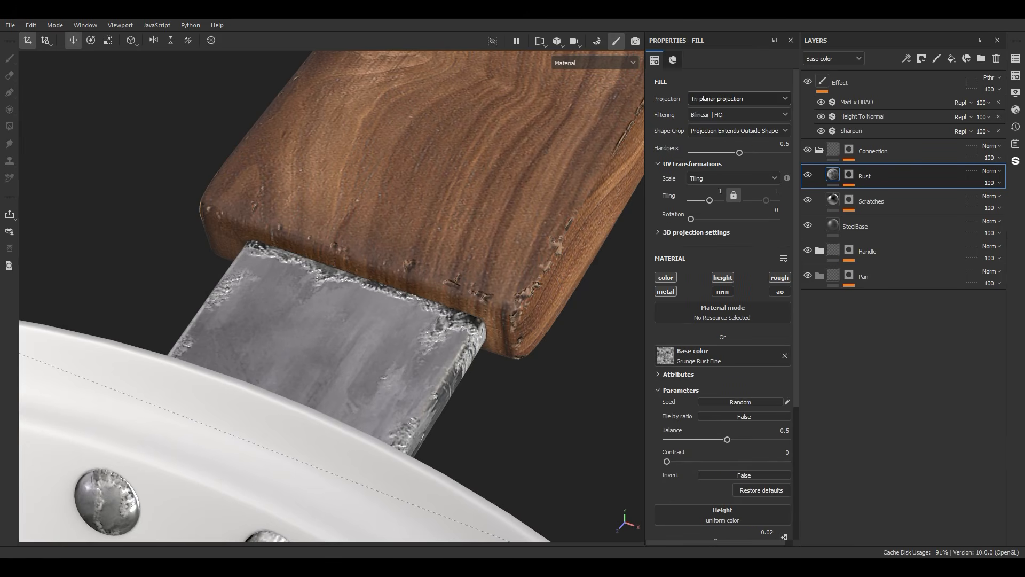
left_click(719, 192)
key("Return")
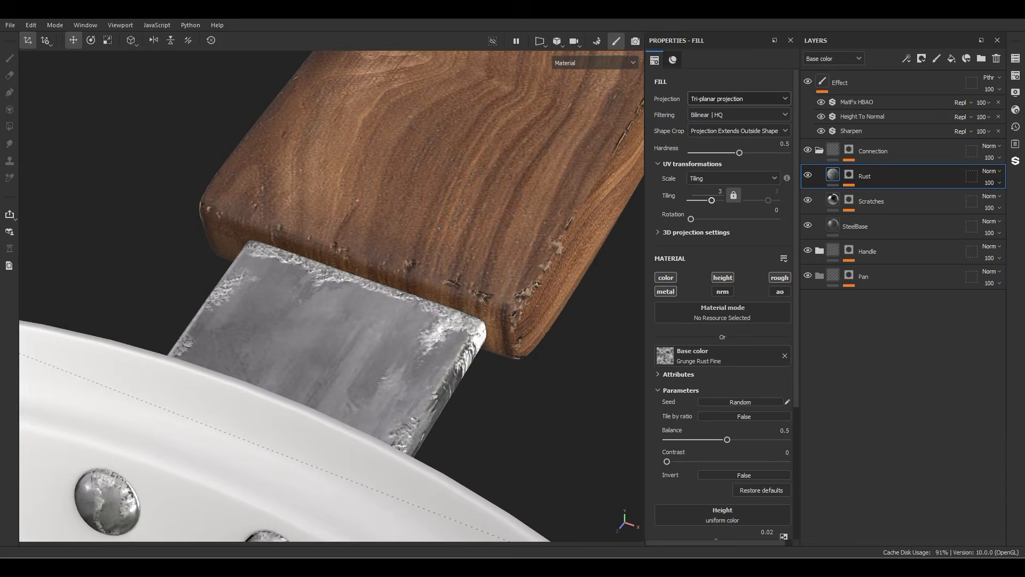
Step: Add a Gradient filter to the Rust layer's content, affecting only the color channel, with a color quantity of 2
left_click_drag(406, 299, 336, 299, "alt")
right_click(837, 174)
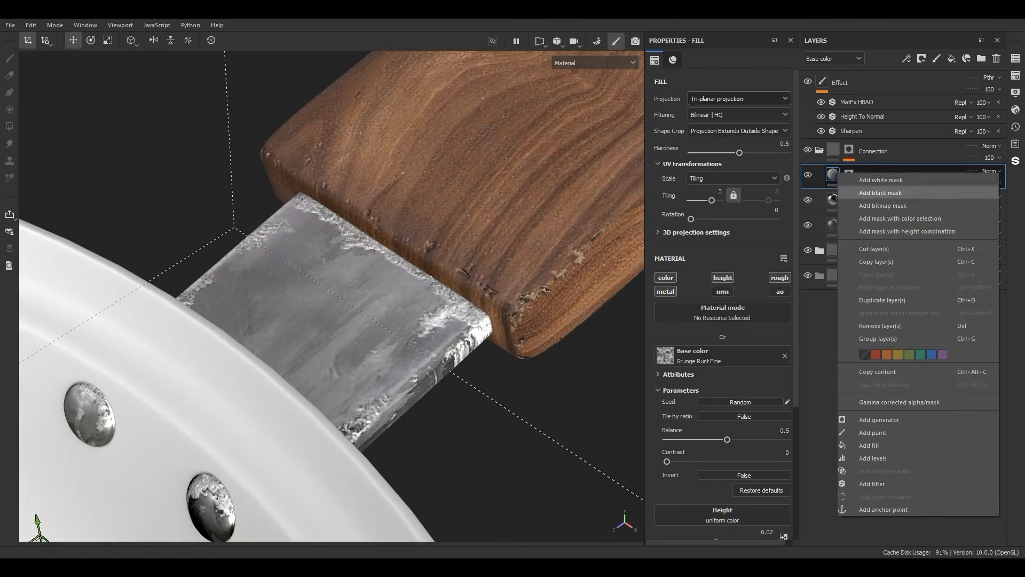
left_click(872, 484)
left_click(735, 116)
type("gr")
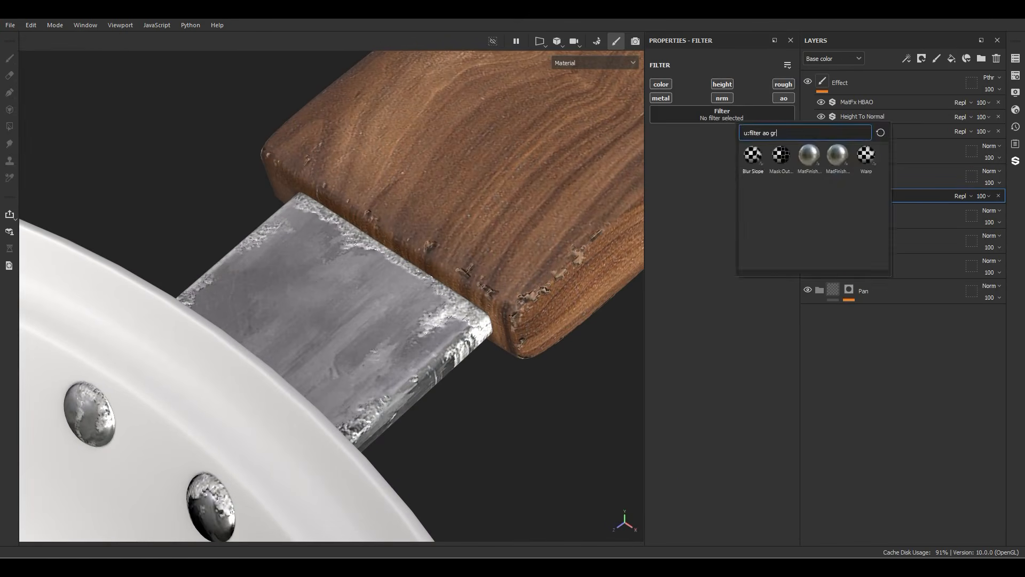
left_click(754, 157)
left_click_drag(678, 198, 662, 199)
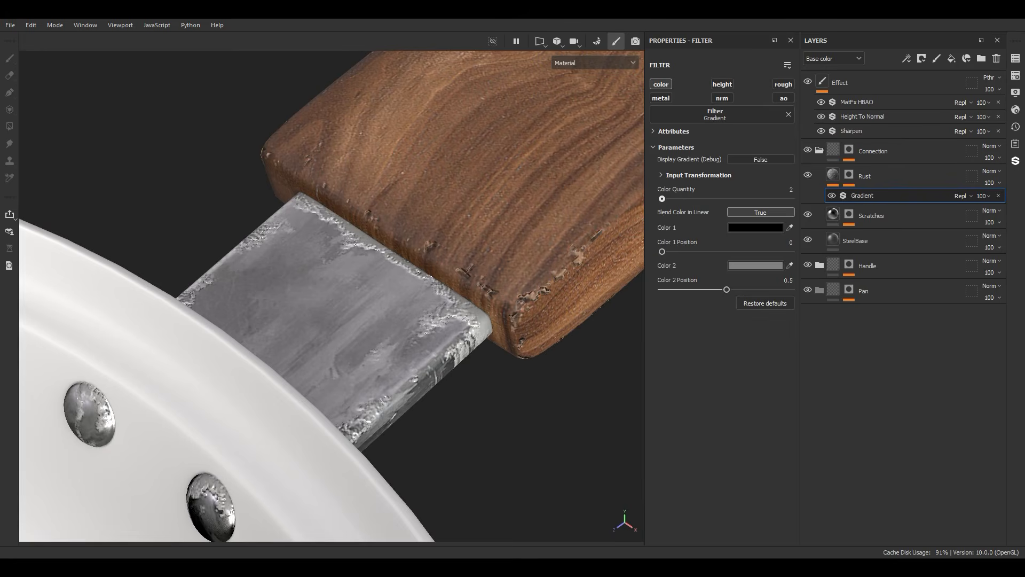
Step: Pick brown for the gradient's Color 1 and dark grey for Color 2, and set the Color 2 position to 0.16
left_click(790, 227)
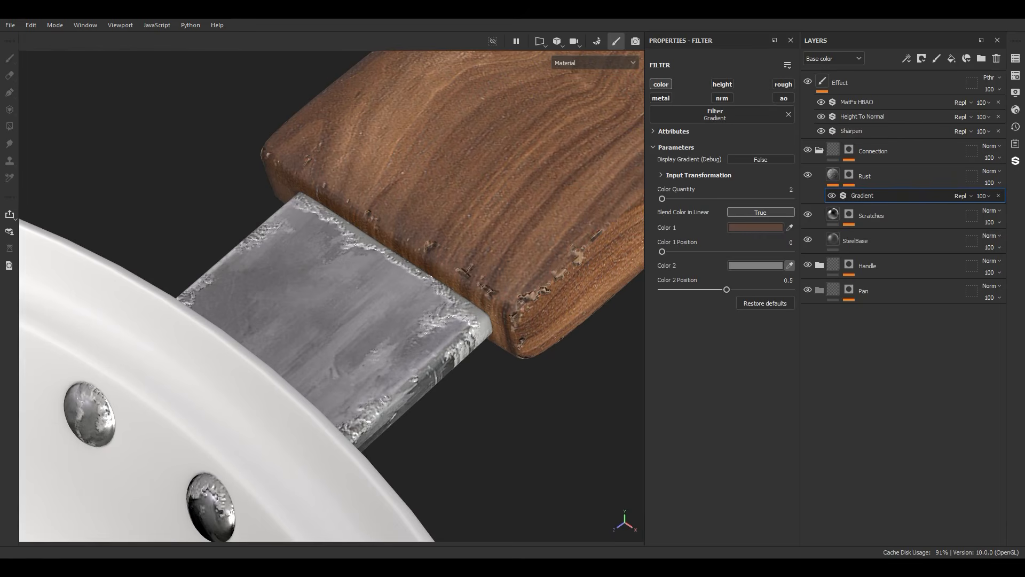
left_click(790, 265)
scroll(467, 294, "up", 6)
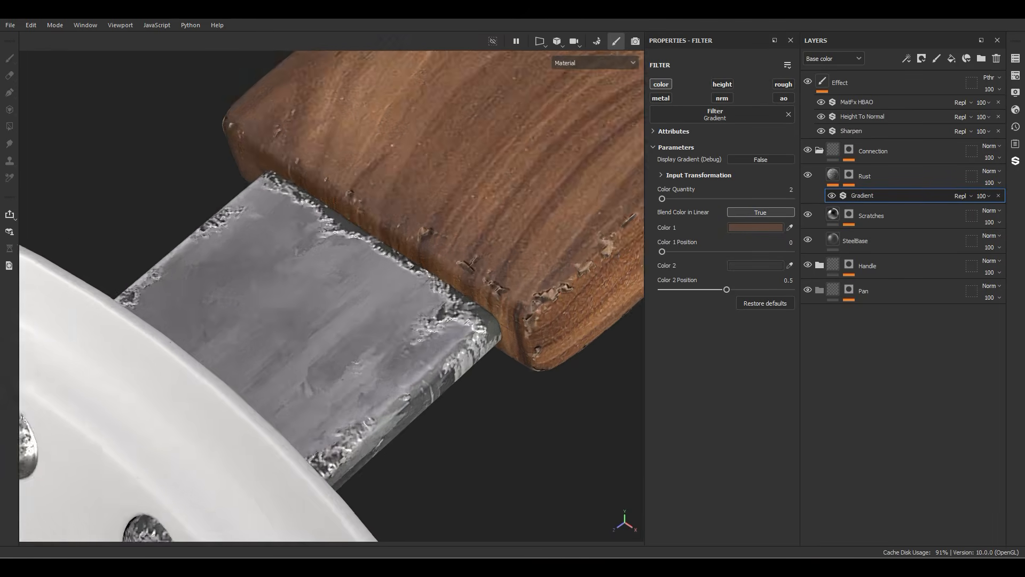
left_click_drag(726, 290, 683, 290)
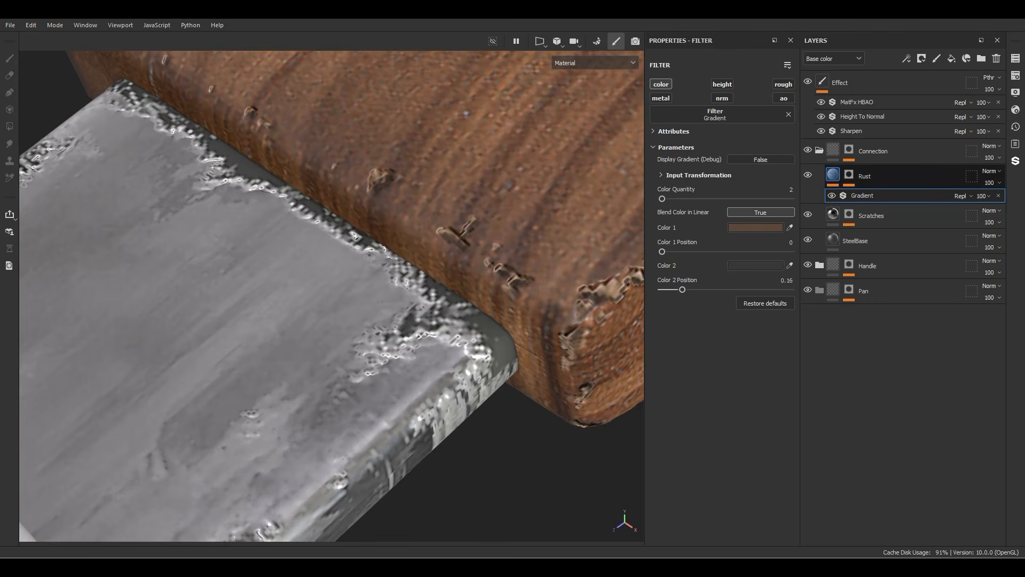
Step: Lower the Grunge Rust Fine balance on the Rust layer to 0.07
left_click(833, 174)
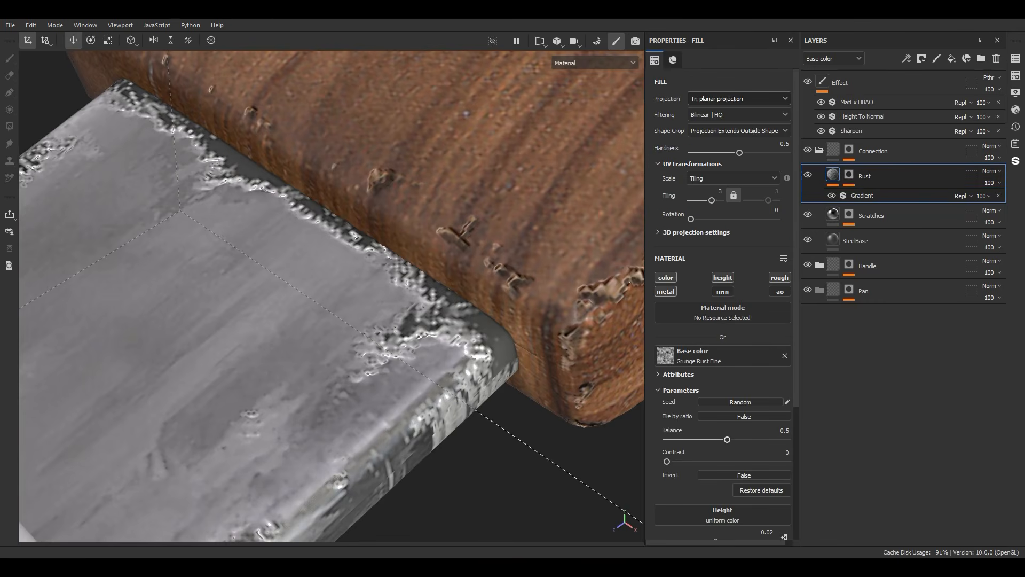
left_click_drag(727, 439, 687, 440)
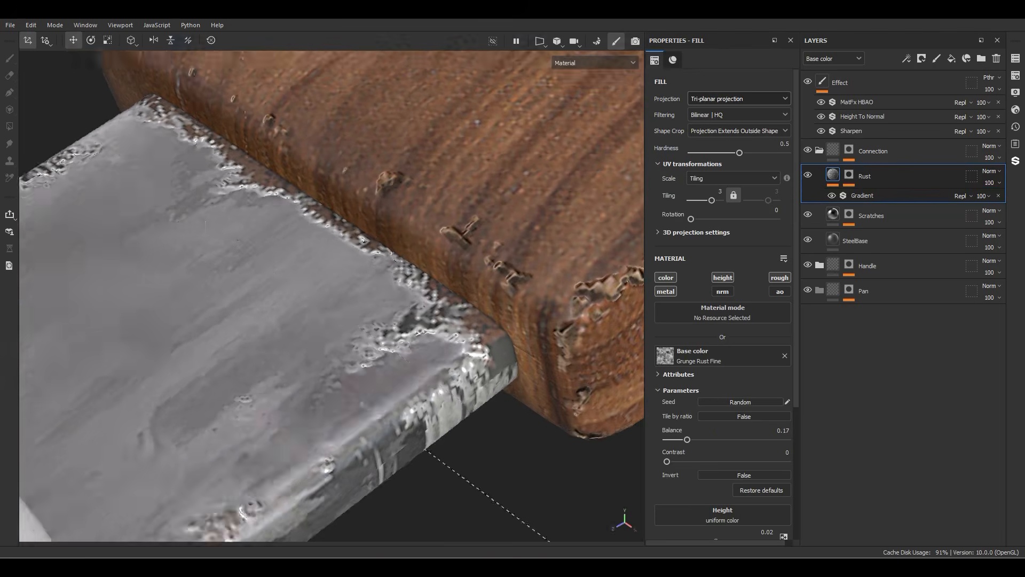
left_click_drag(459, 320, 435, 299, "alt")
left_click_drag(687, 439, 676, 440)
left_click_drag(427, 321, 459, 363, "alt")
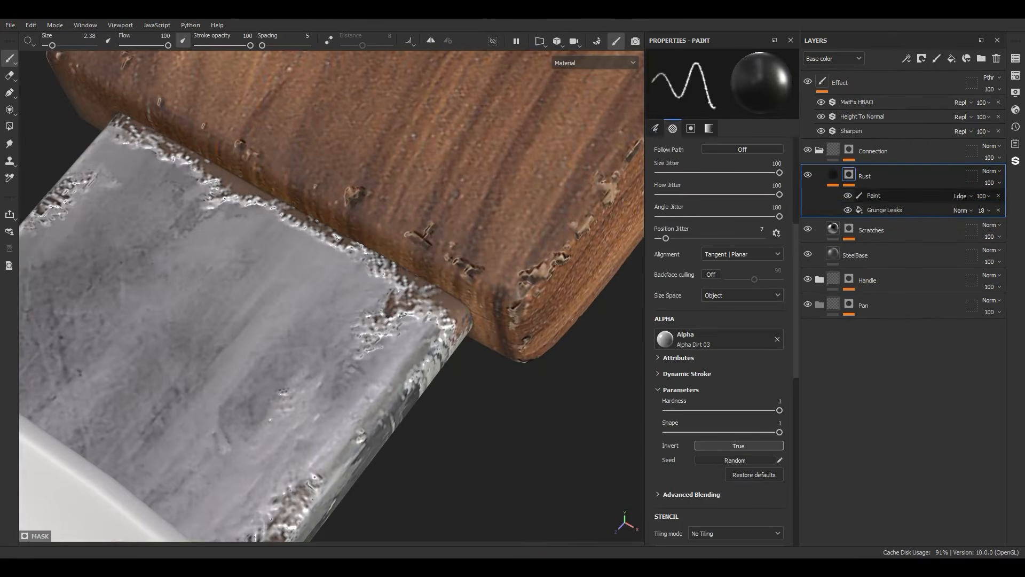
Step: Add a Blur filter with intensity 0.12 to the Rust mask and reduce the Rust layer's opacity to 85
right_click(875, 200)
left_click(908, 412)
left_click(722, 87)
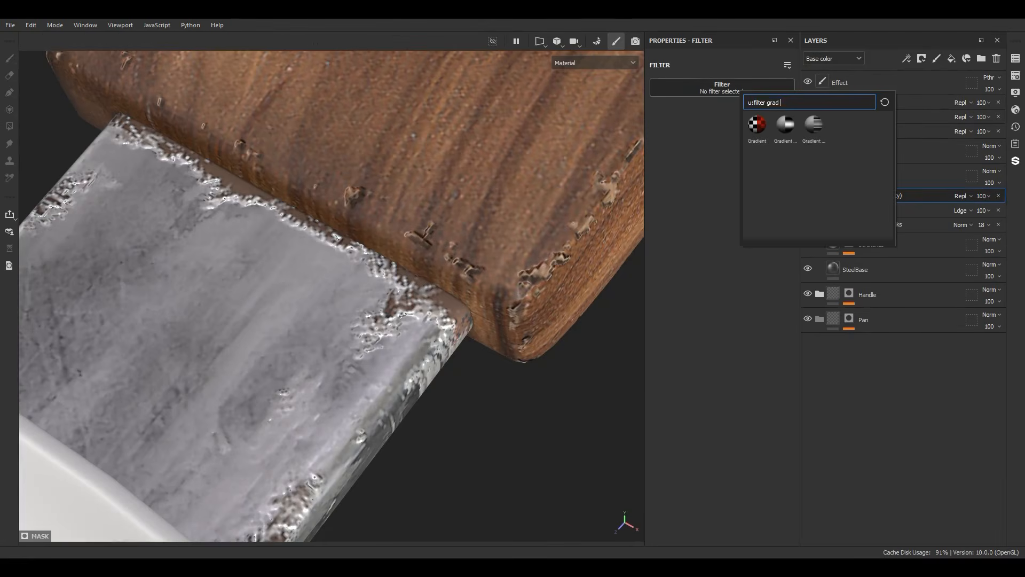
left_click_drag(784, 101, 766, 101)
left_click_drag(785, 132, 791, 132)
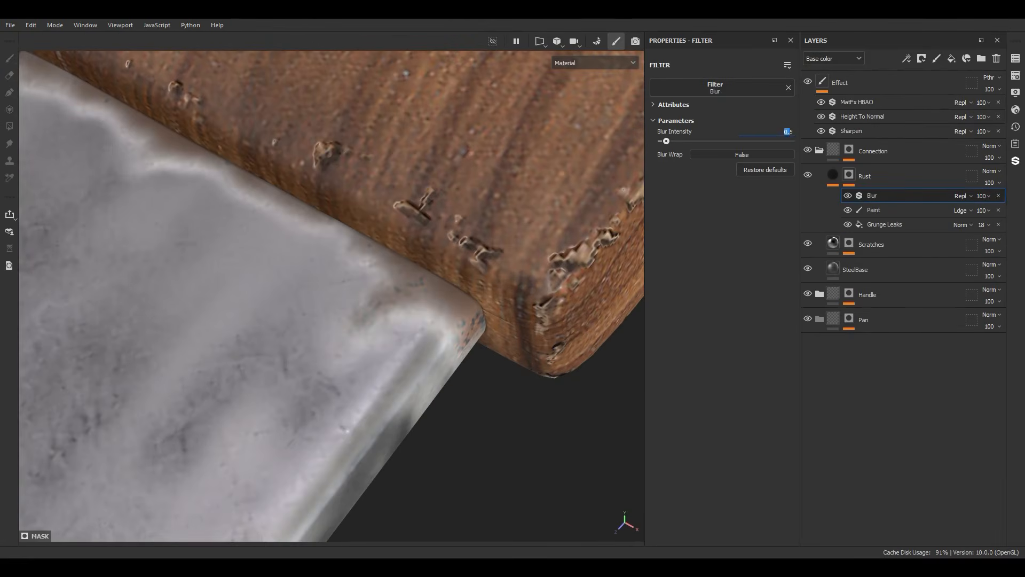
type("0.12")
key("Return")
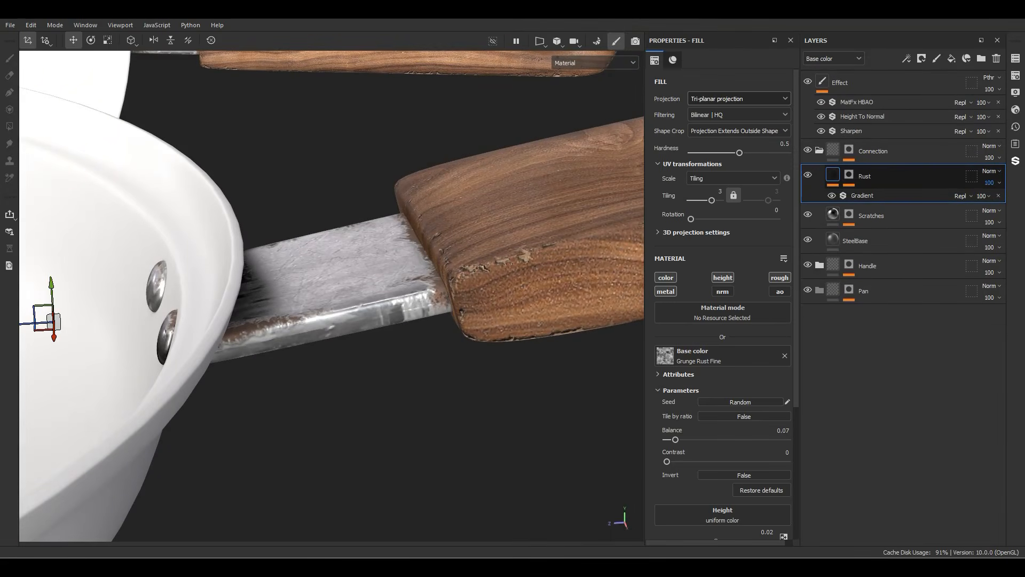
left_click(992, 183)
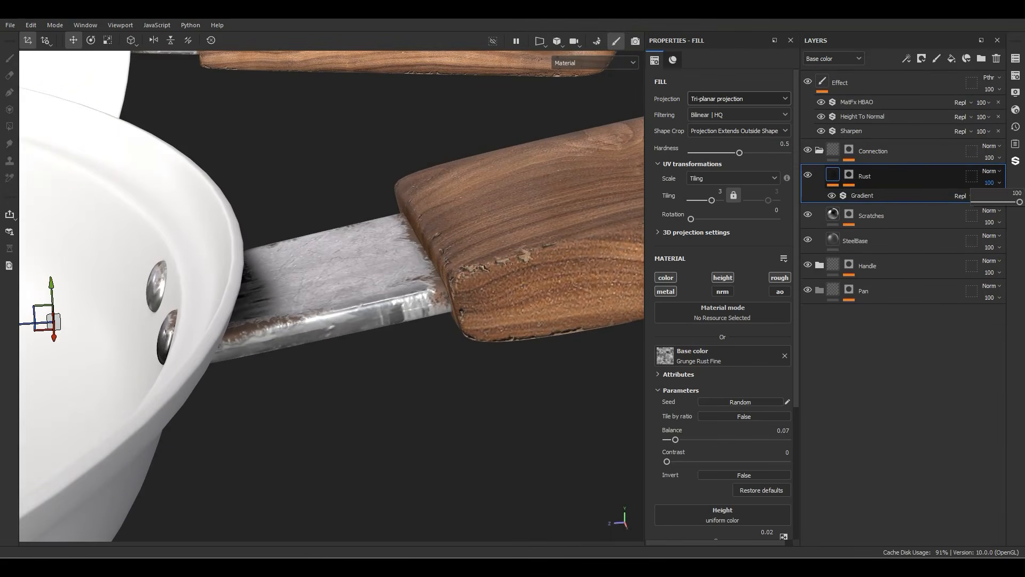
mouse_move(1020, 202)
left_mouse_down()
mouse_move(991, 202)
mouse_move(1013, 201)
left_mouse_up()
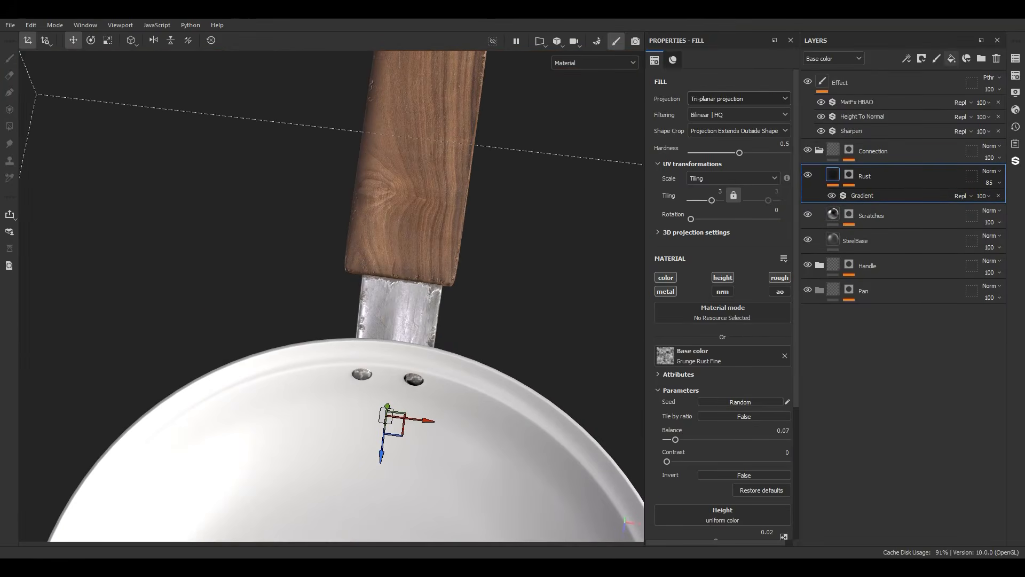
Step: Add a fill layer above Rust in the Connection folder and name it Dirt
left_click(952, 58)
double_click(856, 177)
type("Dirt")
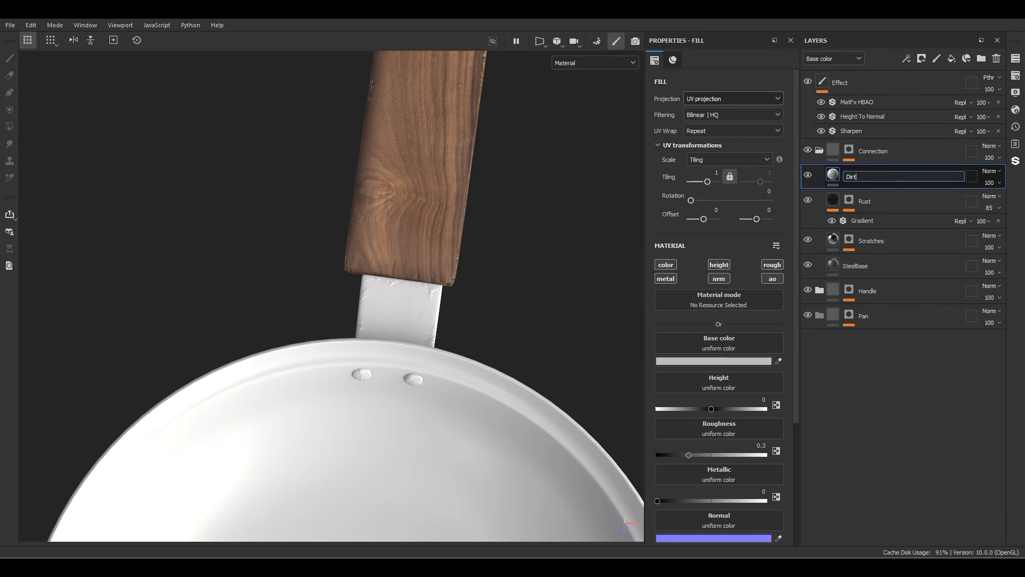
key("Return")
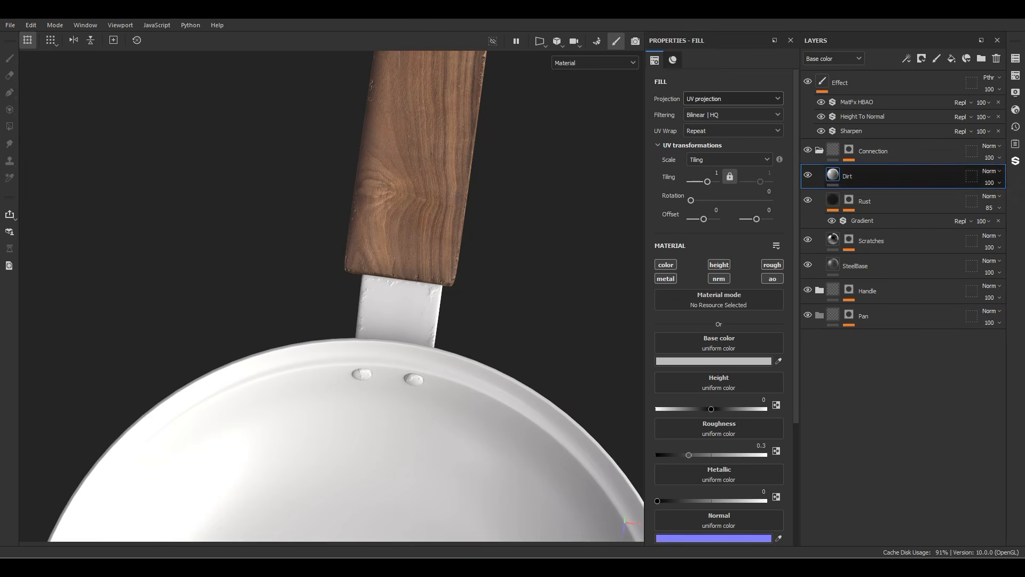
Step: Limit the Dirt layer to the color and roughness channels and set its roughness to 0.8
left_click(667, 265, "alt")
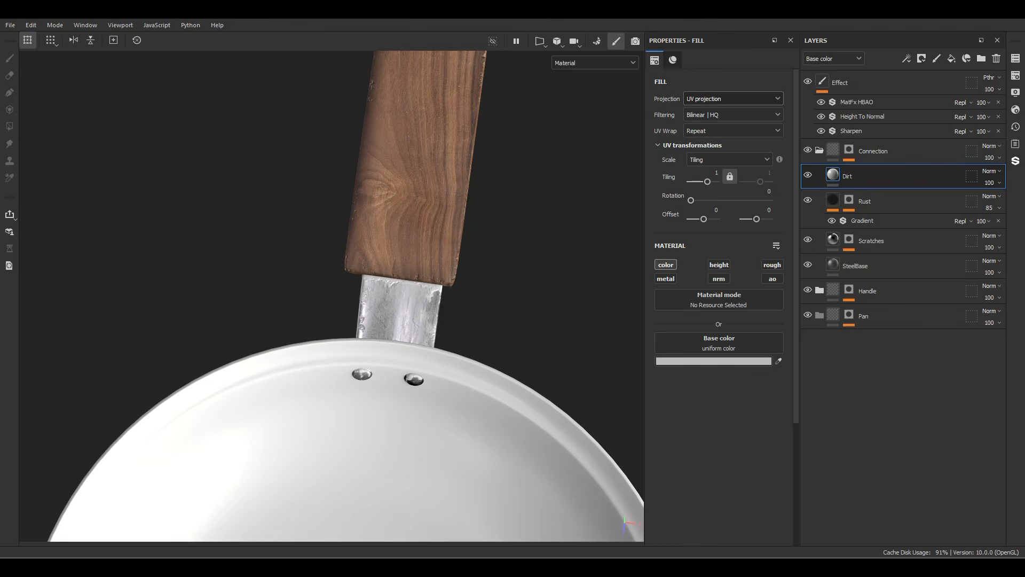
left_click(772, 265)
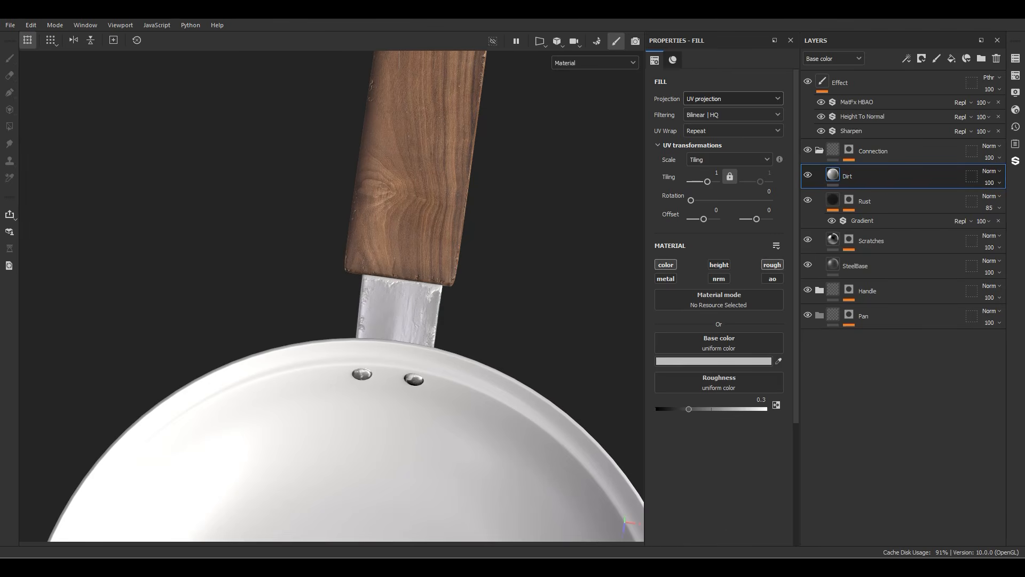
left_click(761, 400)
type(".8")
key("Return")
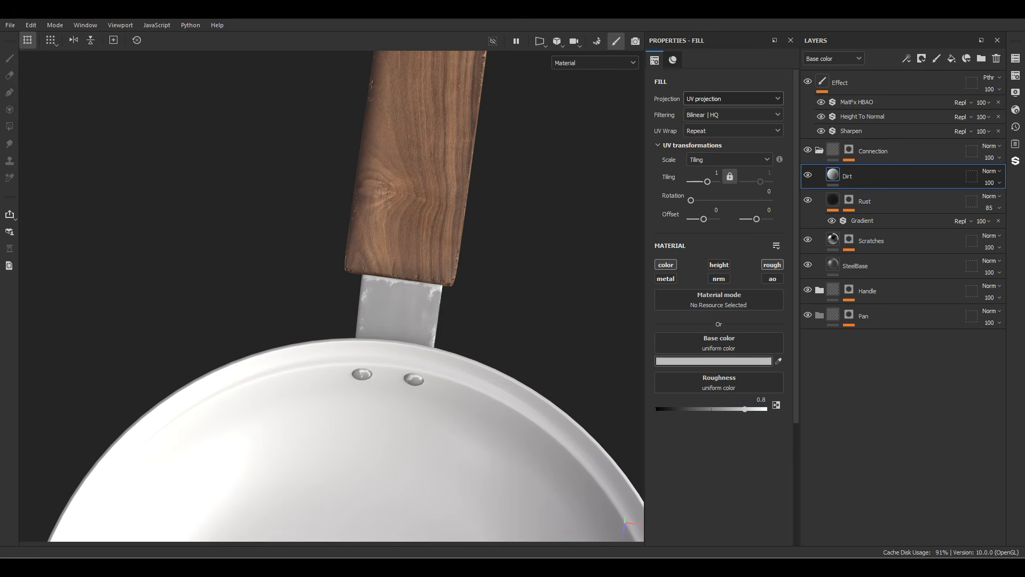
Step: Set the Dirt layer's base color to near-black and reduce the layer's opacity to 67
left_click(713, 361)
left_click(710, 488)
left_click(840, 351)
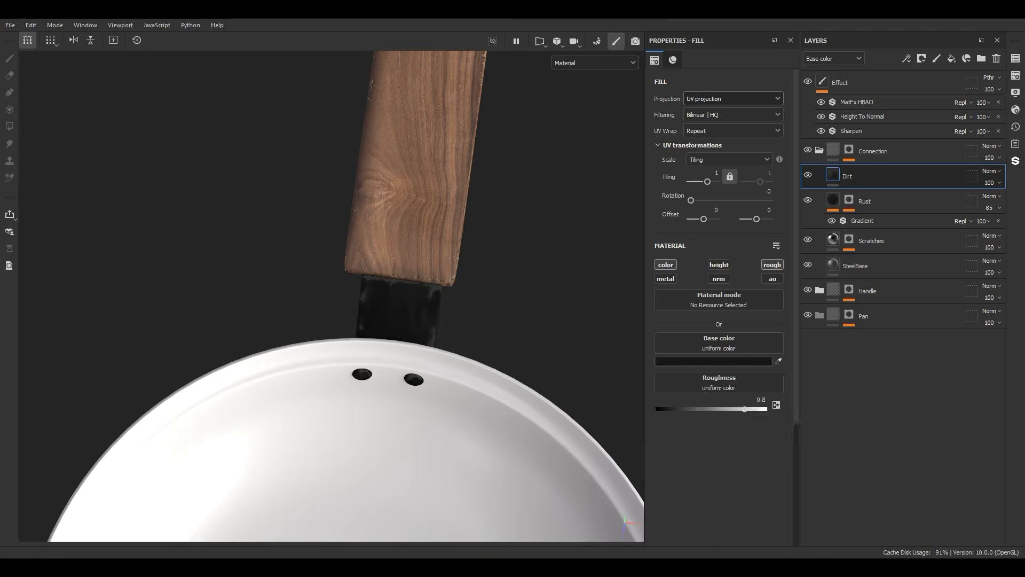
left_click_drag(481, 300, 320, 267, "alt")
scroll(392, 356, "up", 4)
left_click(993, 183)
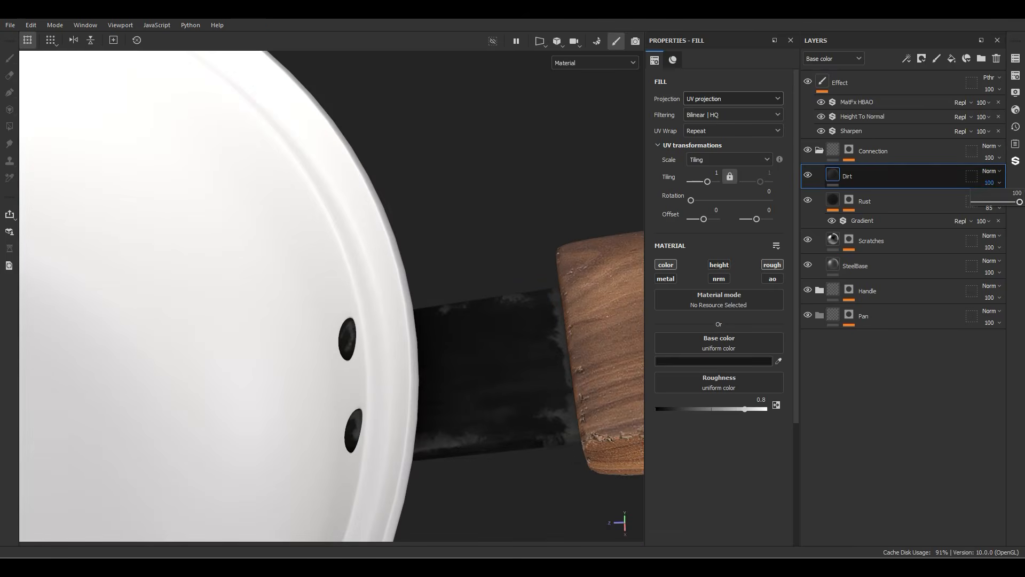
mouse_move(1021, 202)
left_mouse_down()
mouse_move(991, 201)
mouse_move(1006, 202)
left_mouse_up()
Step: Give the Dirt layer a black mask and add a fill to it using the BnW Spots 1 texture
right_click(853, 176)
left_click(887, 28)
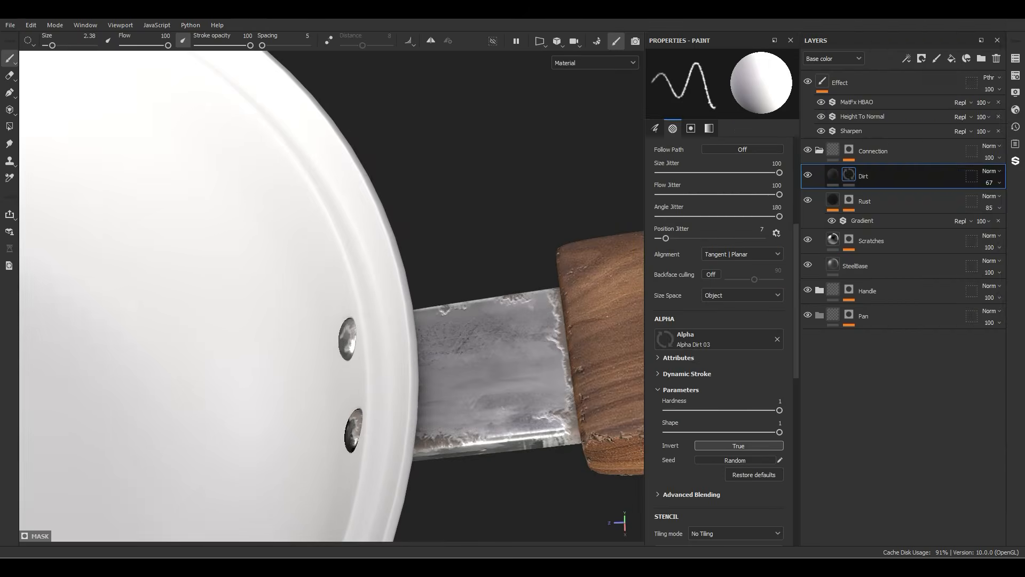
right_click(851, 175)
left_click(889, 375)
left_click(713, 267)
left_click_drag(807, 292, 781, 292)
type("bnw")
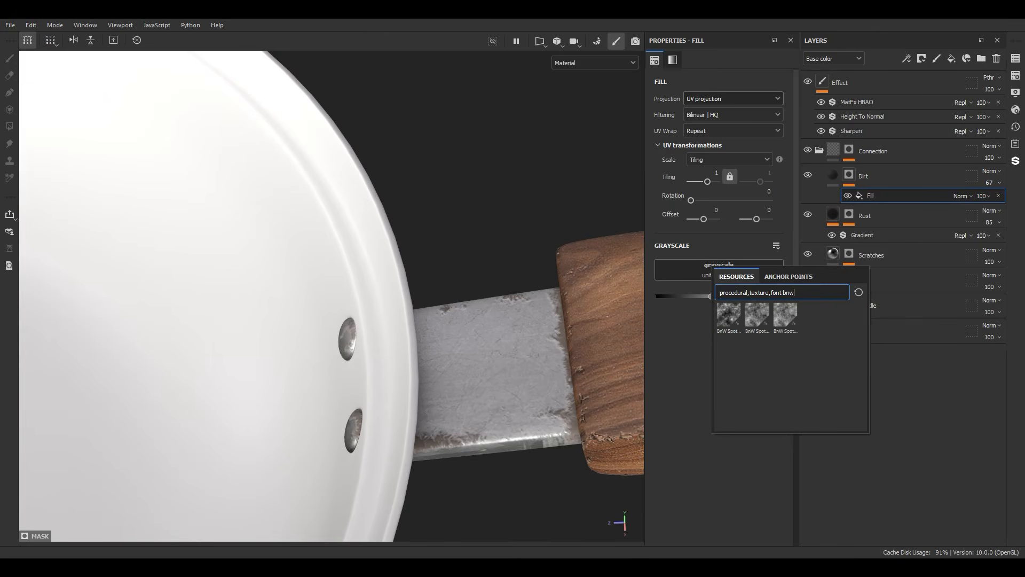
left_click(729, 315)
Step: Set the tiling of the BnW Spots 1 fill in the Dirt mask to 3
left_click(716, 173)
mouse_move(454, 320)
left_mouse_down("alt")
mouse_move(304, 304)
mouse_move(396, 213)
mouse_move(406, 326)
mouse_move(454, 315)
left_mouse_up("alt")
type("3")
key("Return")
right_click_drag(454, 315, 390, 315, "alt")
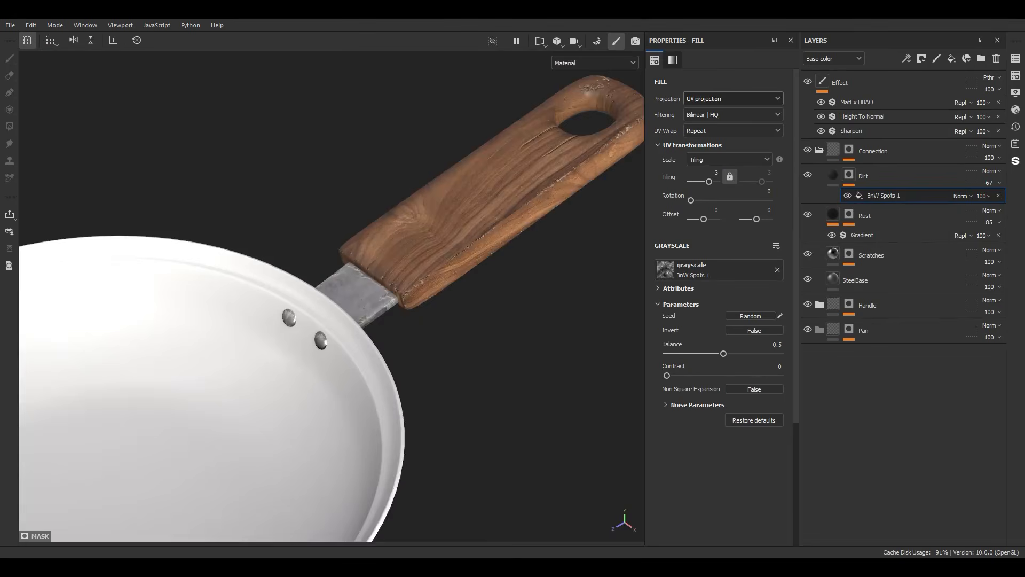
left_click_drag(384, 315, 427, 313, "alt")
middle_click_drag(428, 312, 368, 419, "alt")
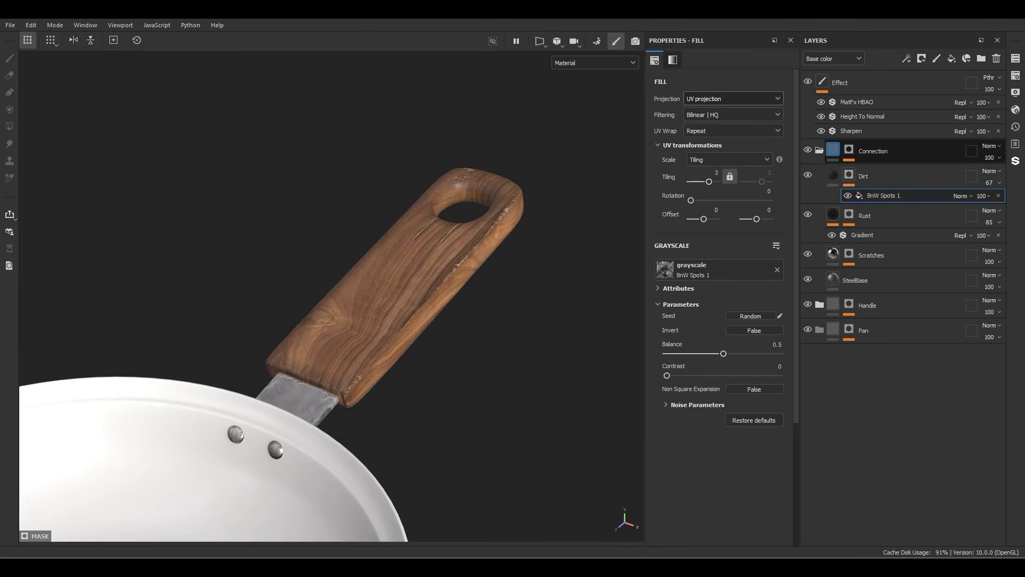
Step: Collapse the Connection folder and place the SubstanceMaster_Pan material inside the Pan folder
left_click(819, 150)
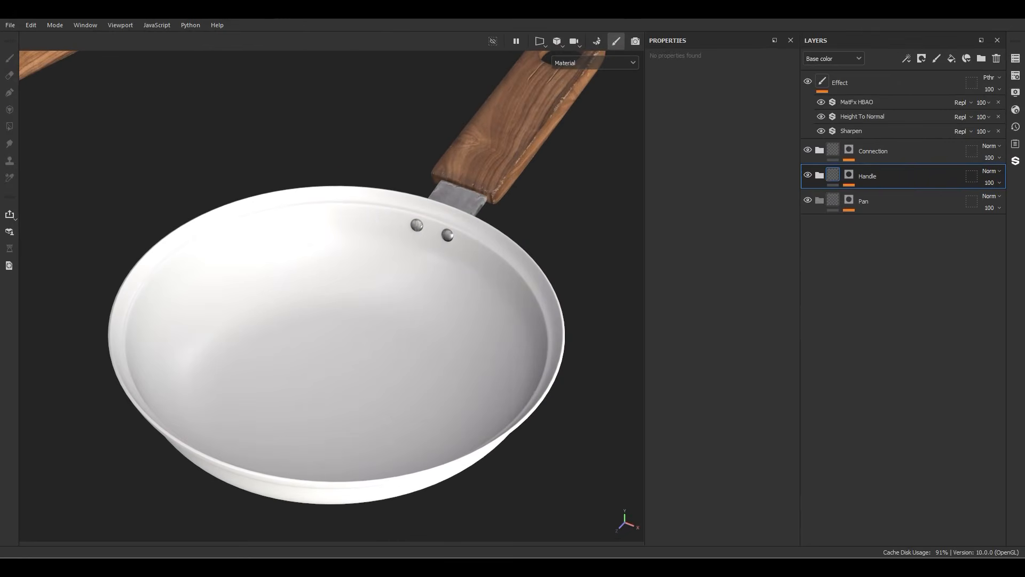
left_click_drag(799, 236, 900, 201)
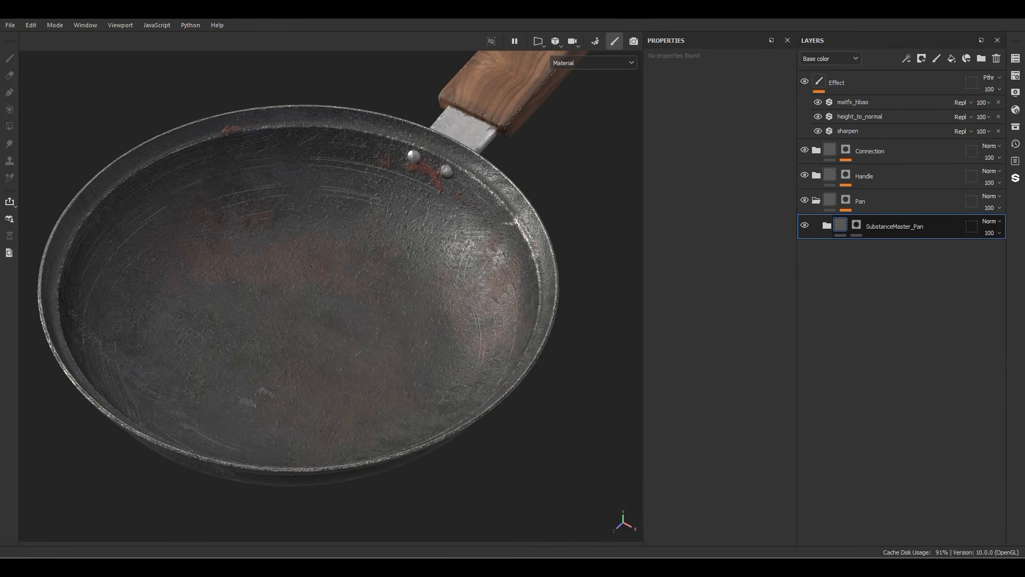
Step: Expand the SubstanceMaster_Pan folder and examine the layers that build up the pan material
left_click(826, 225)
scroll(903, 299, "down", 3)
scroll(903, 299, "down", 3)
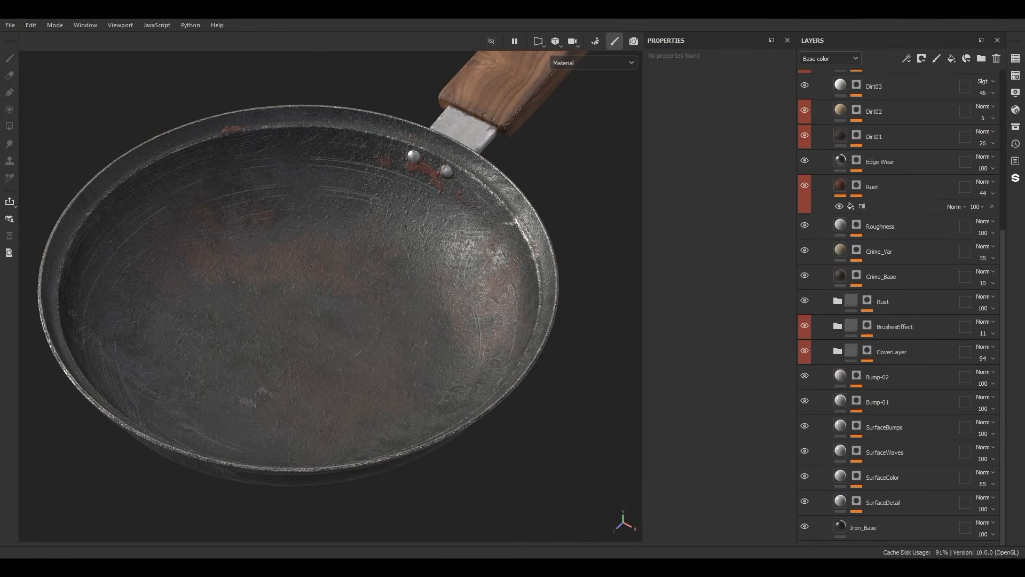
Step: Isolate the pan material's Iron_Base and show SurfaceDetail, SurfaceColor, SurfaceWaves, SurfaceBumps, Bump-01 and Bump-02 one by one to examine their contributions
left_click(903, 351)
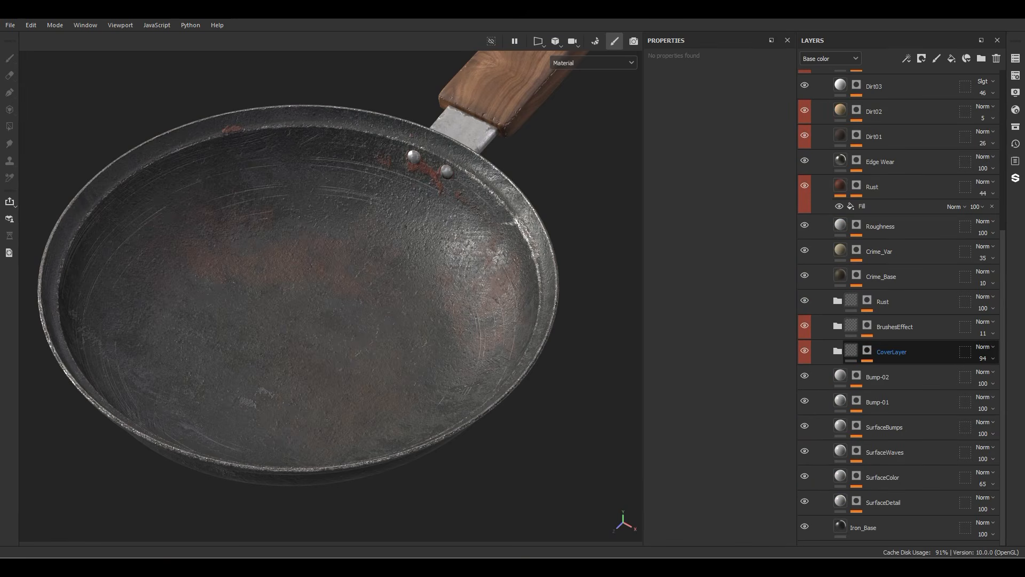
scroll(903, 300, "up", 5)
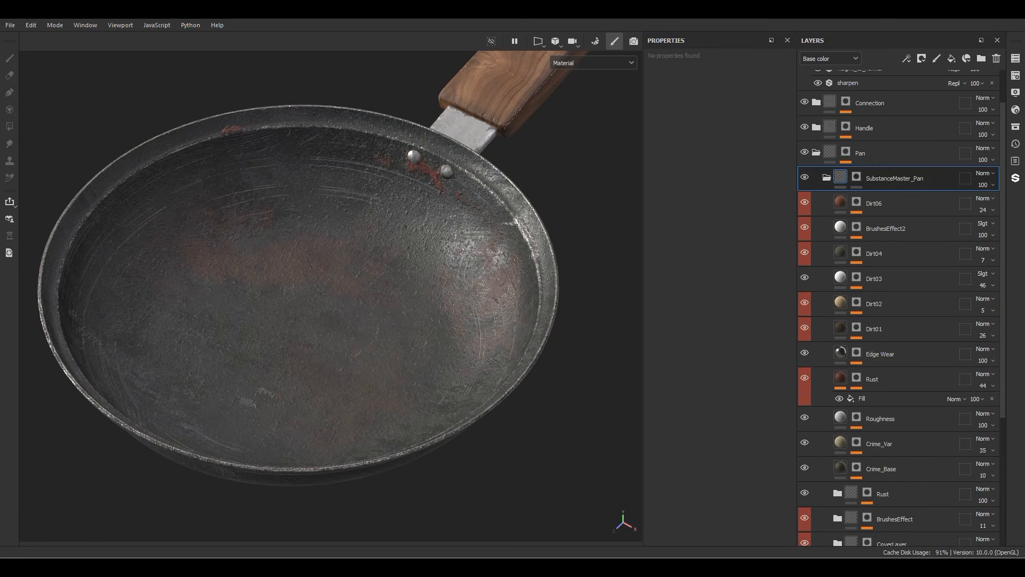
scroll(902, 299, "down", 5)
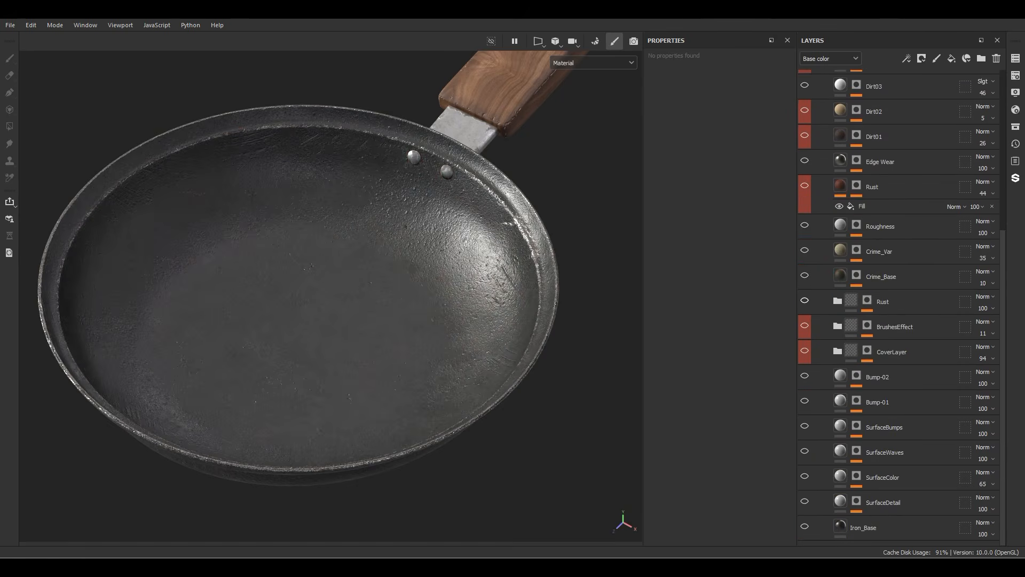
left_click(805, 527)
left_click(805, 501)
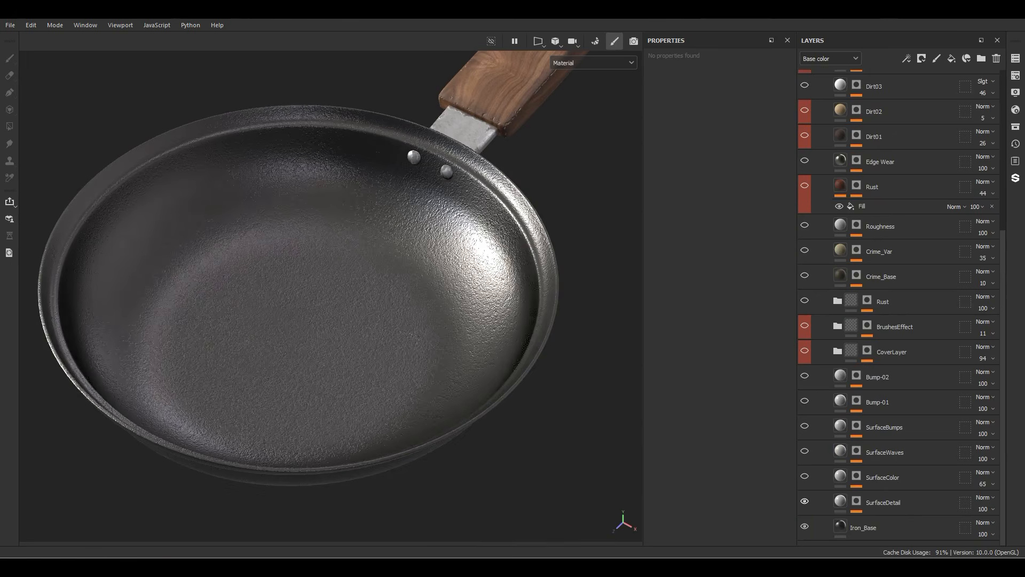
left_click(805, 476)
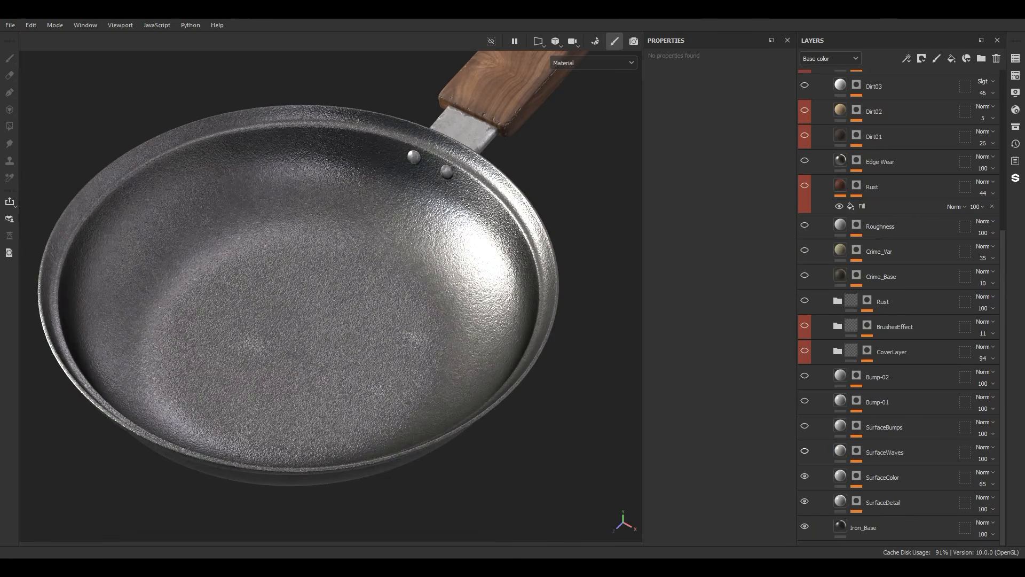
left_click(804, 451)
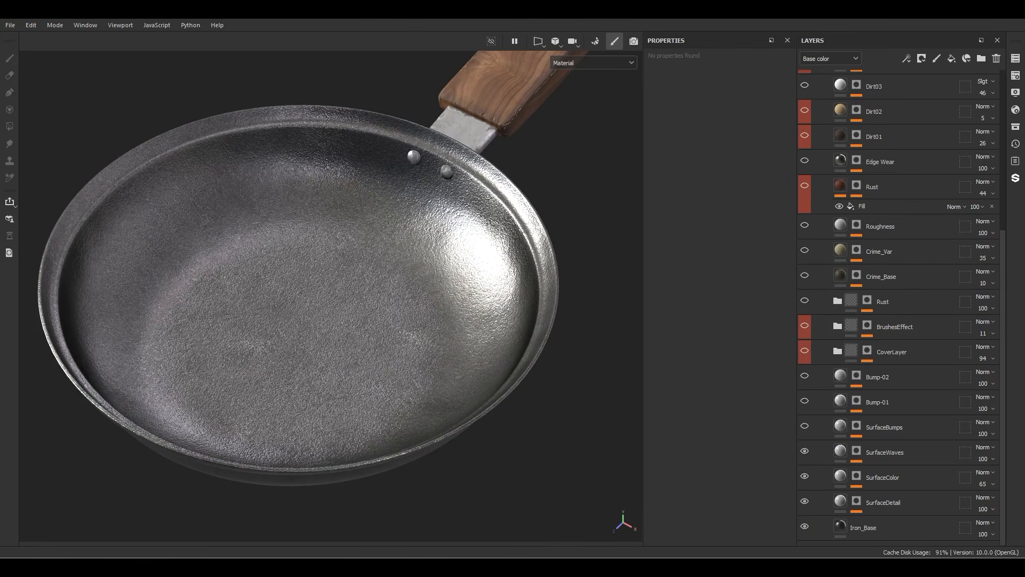
left_click(805, 426)
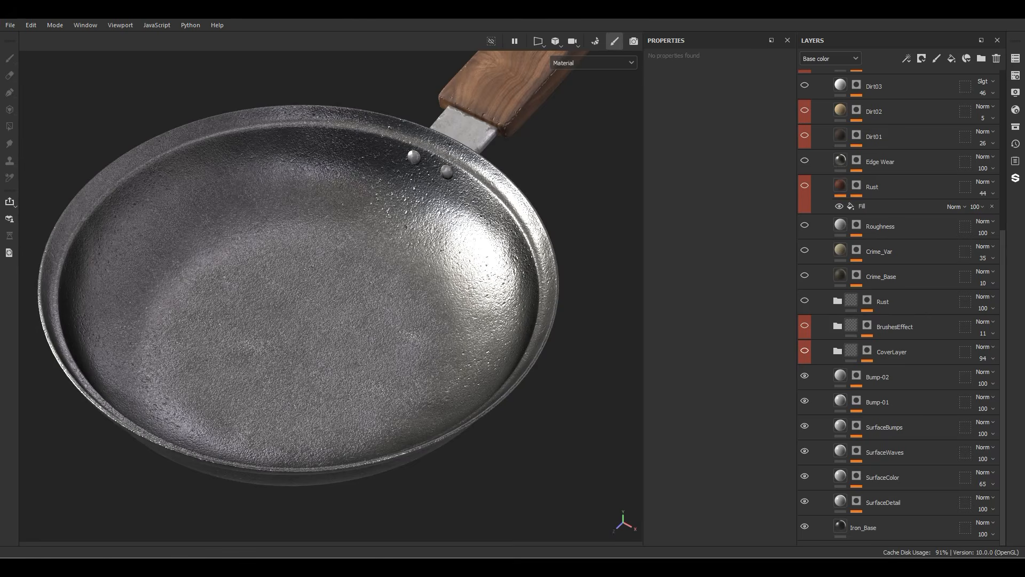
Step: Show the CoverLayer folder and compare the chipped rim with its mask's Paint Here effect on and off
left_click(805, 350)
left_click_drag(331, 320, 403, 283, "alt")
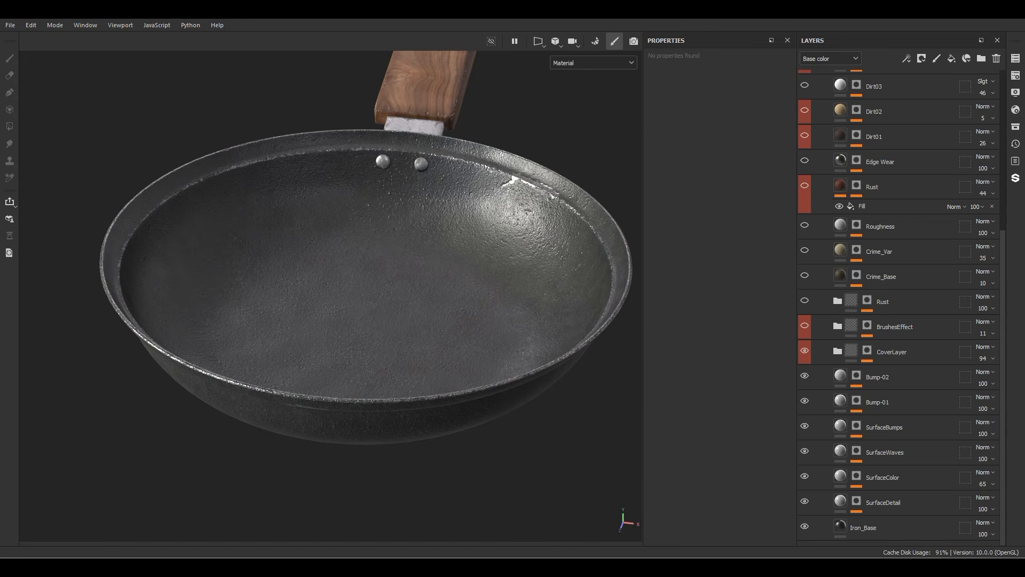
left_click(867, 351)
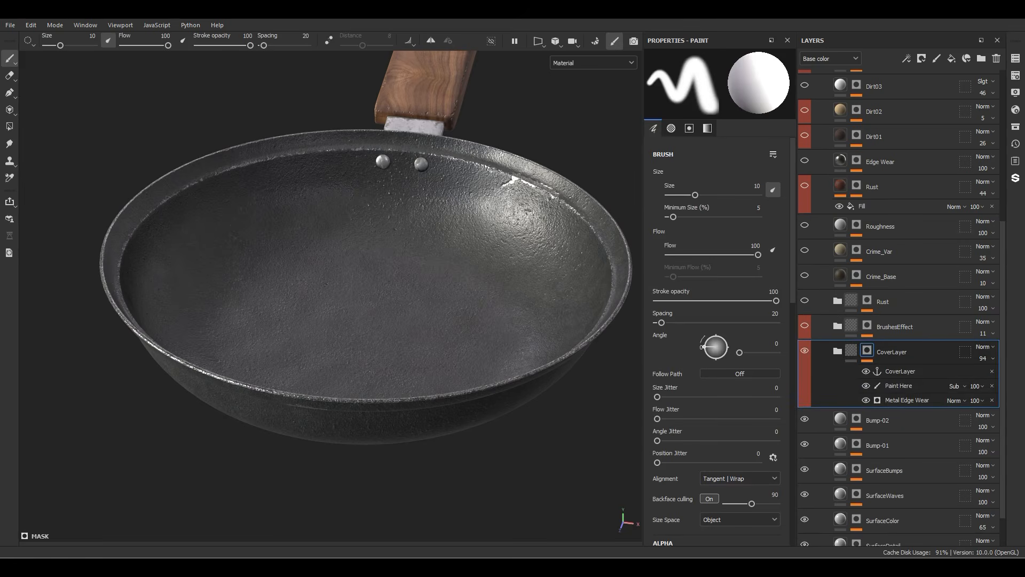
left_click(900, 386)
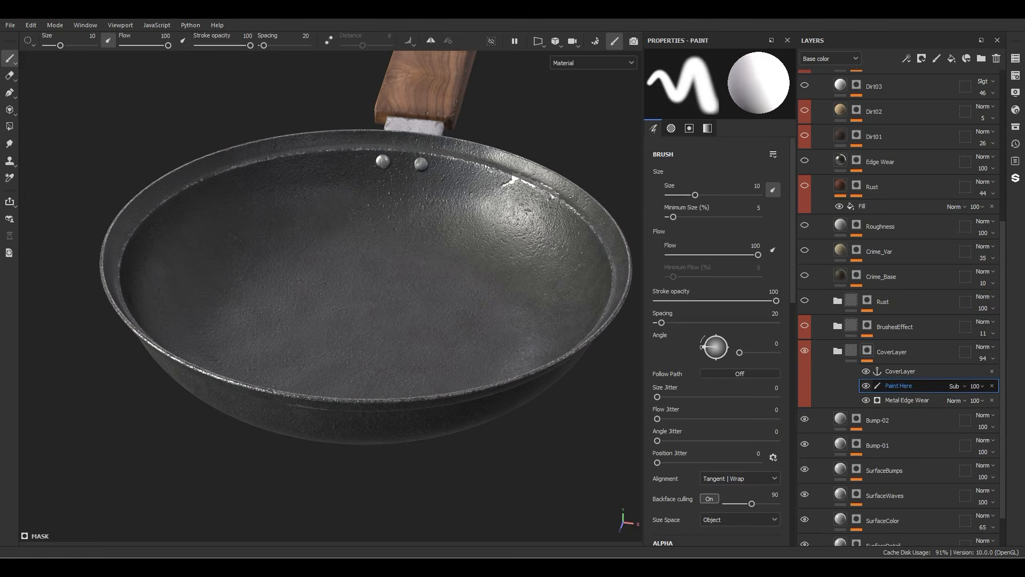
scroll(454, 224, "up", 5)
middle_click_drag(489, 214, 378, 323, "alt")
left_click_drag(583, 324, 589, 335, "alt")
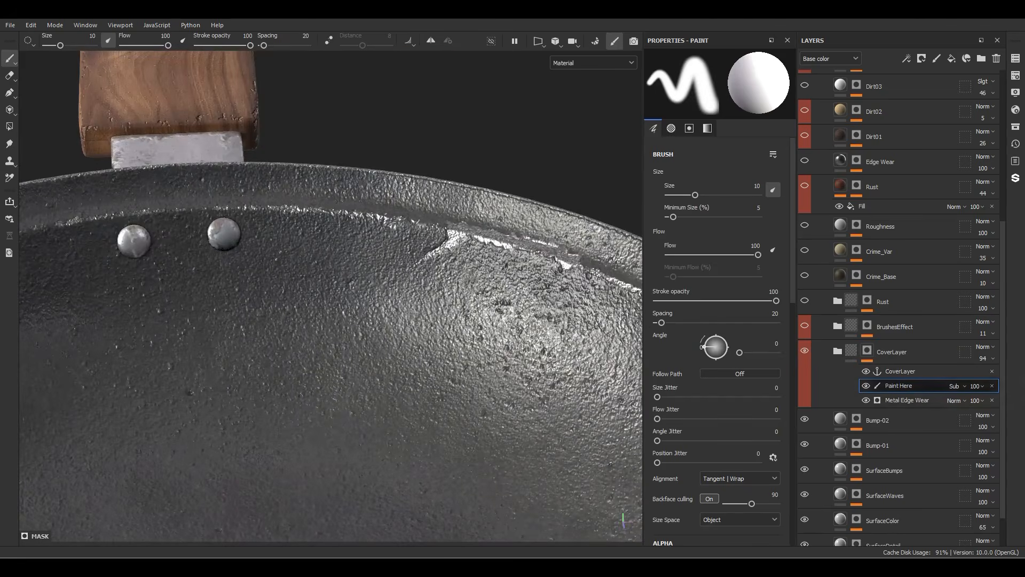
left_click(867, 385)
left_click(866, 386)
left_click(867, 386)
left_click(866, 386)
left_click(866, 386)
mouse_move(428, 299)
left_mouse_down("alt")
mouse_move(526, 304)
mouse_move(403, 315)
mouse_move(427, 299)
left_mouse_up("alt")
left_click(866, 386)
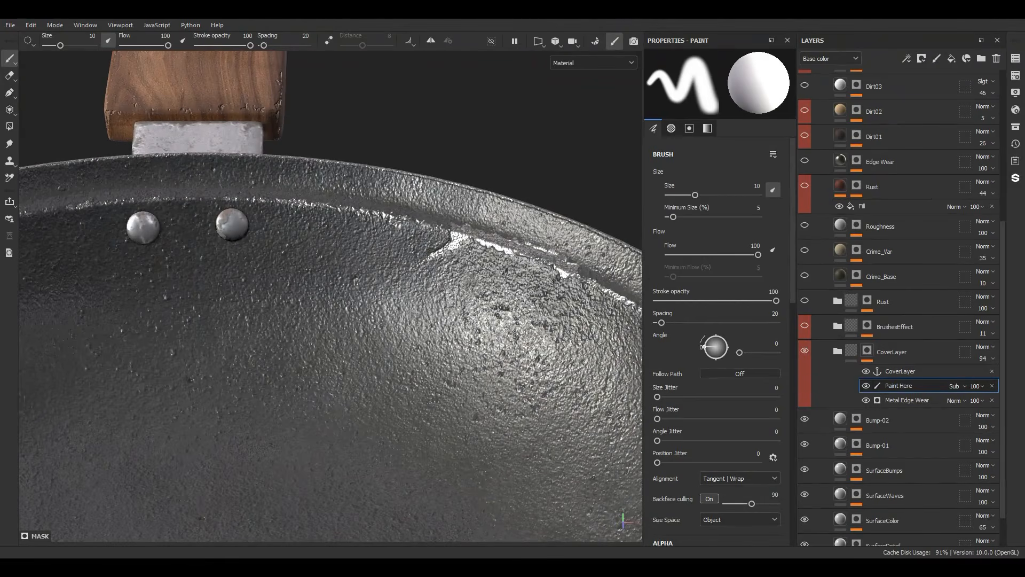
Step: Reduce the brush size to 3.47 and try test strokes near the rim on the CoverLayer mask's Paint Here effect
left_click_drag(357, 320, 359, 276, "alt")
middle_click_drag(359, 276, 428, 336, "alt")
right_click_drag(473, 321, 446, 321, "ctrl")
mouse_move(493, 321)
left_mouse_down()
mouse_move(395, 302)
mouse_move(529, 356)
mouse_move(331, 288)
mouse_move(373, 301)
mouse_move(405, 332)
mouse_move(451, 275)
mouse_move(497, 291)
left_mouse_up()
left_click_drag(497, 299, 421, 315, "alt")
right_click_drag(421, 315, 365, 365, "alt")
left_click_drag(365, 365, 345, 370, "alt")
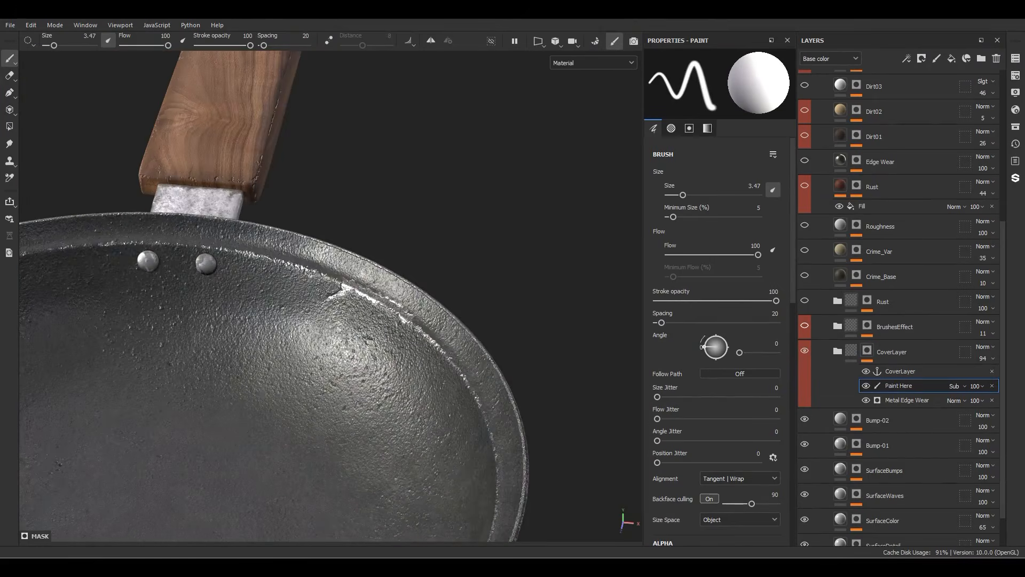
Step: Show the BrushesEffect folder, examine the scratches it adds to the pan's inner wall, and select its mask
left_click(805, 326)
middle_click_drag(302, 391, 300, 294, "alt")
mouse_move(300, 294)
left_mouse_down("alt")
mouse_move(368, 235)
mouse_move(329, 305)
left_mouse_up("alt")
right_click_drag(389, 281, 524, 368, "alt")
left_click_drag(524, 368, 538, 259, "alt")
right_click_drag(538, 259, 532, 291, "alt")
left_click(867, 325)
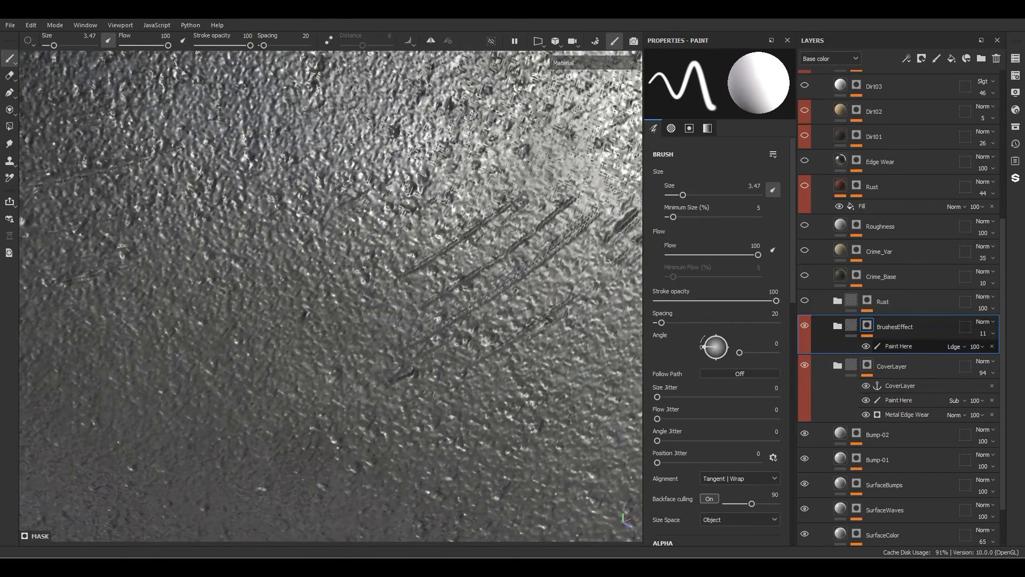
Step: Try painting diagonal scratch strokes along the pan's inner wall on the BrushesEffect mask's Paint Here effect
scroll(491, 352, "down", 5)
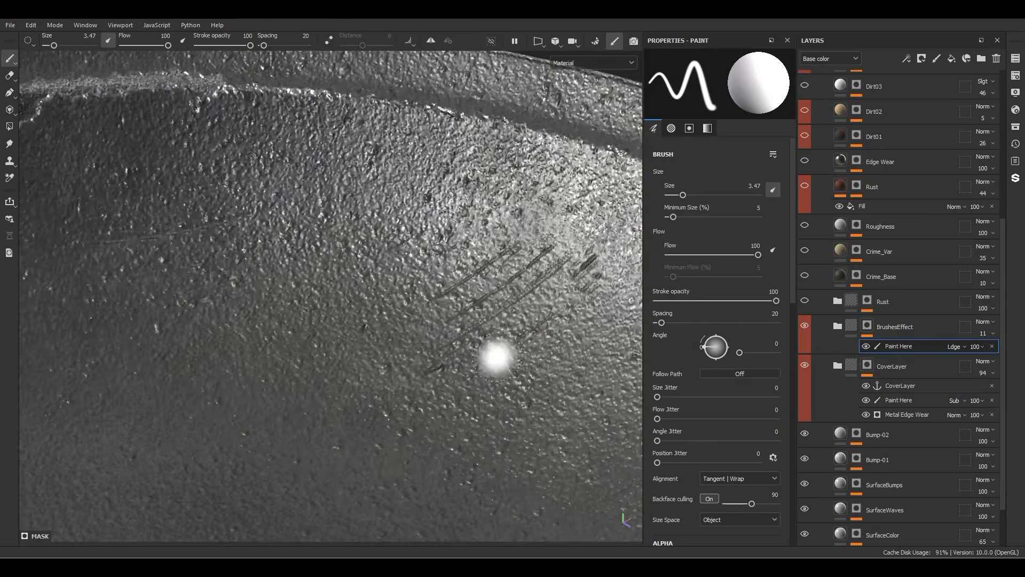
left_click_drag(452, 239, 379, 276)
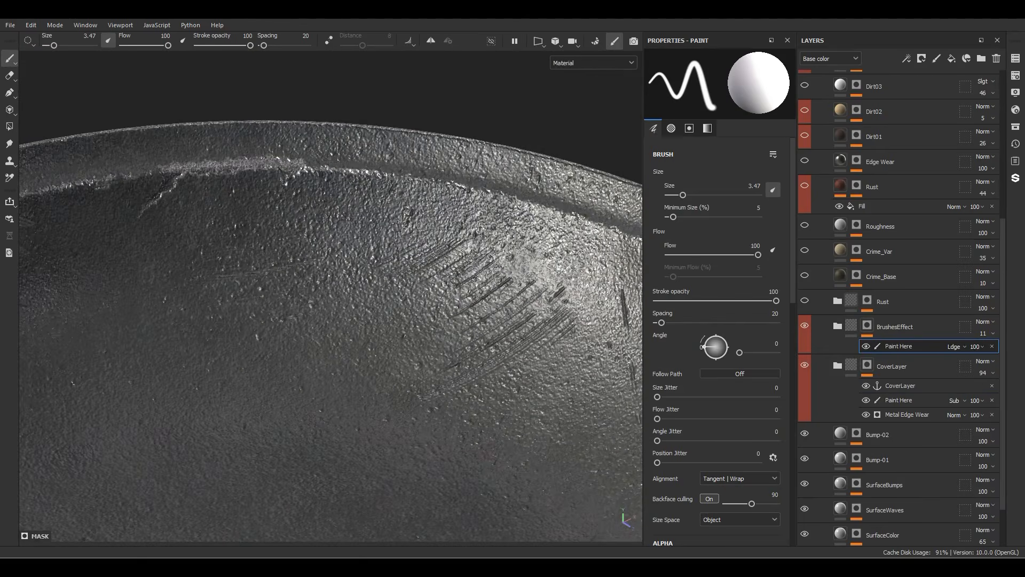
left_click_drag(505, 209, 422, 259)
left_click_drag(549, 244, 506, 286)
left_click_drag(571, 278, 548, 301)
left_click_drag(614, 243, 558, 288)
left_click_drag(617, 264, 542, 318)
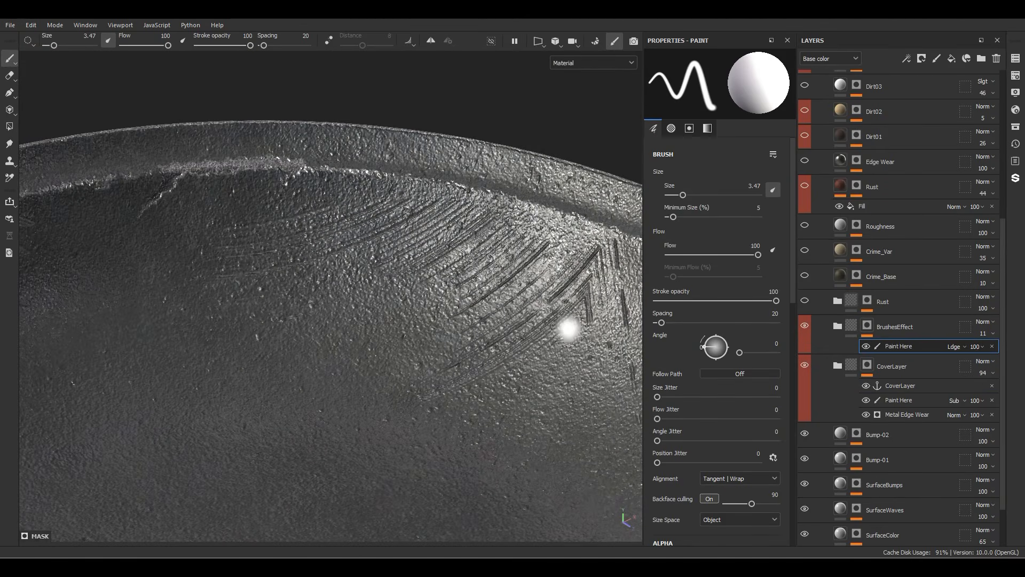
middle_click_drag(568, 330, 524, 348, "alt")
key("x")
left_click_drag(561, 278, 294, 294)
Step: Show the Rust folder above BrushesEffect and inspect its mask on the pan, returning to the material view
left_click(867, 335)
left_click(804, 301)
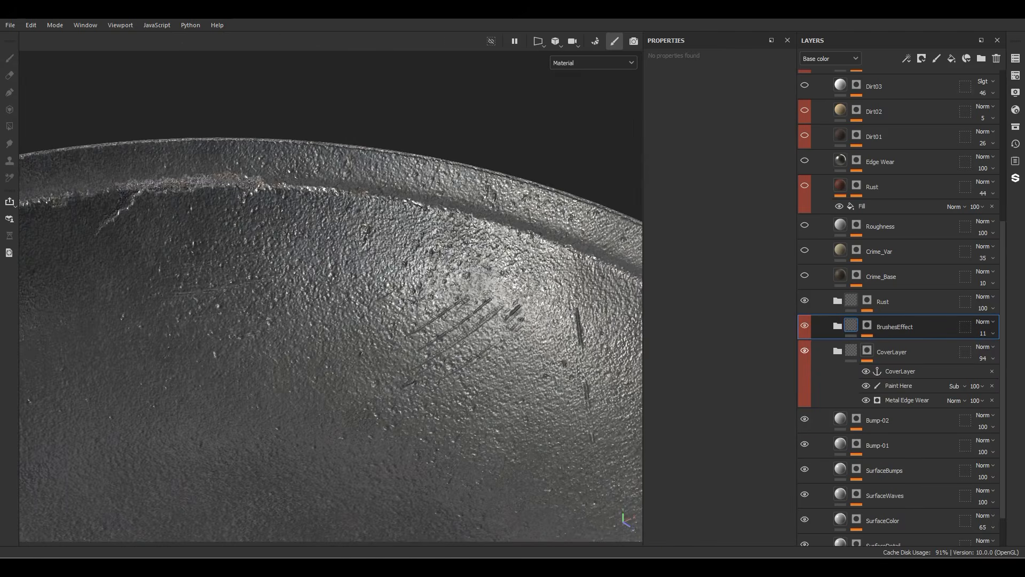
left_click(868, 360)
left_click(868, 300, "alt")
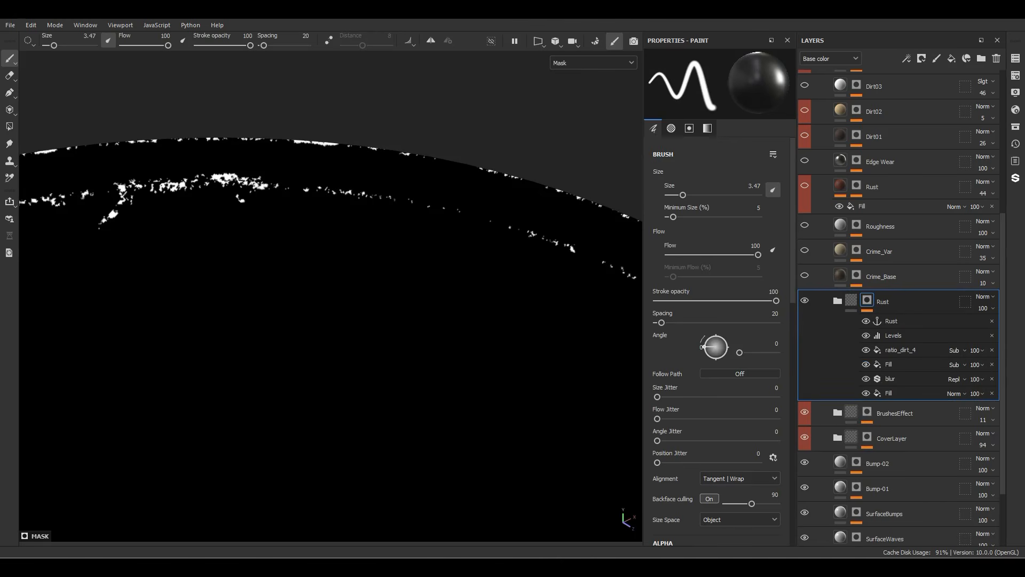
left_click(851, 300)
scroll(331, 296, "down", 6)
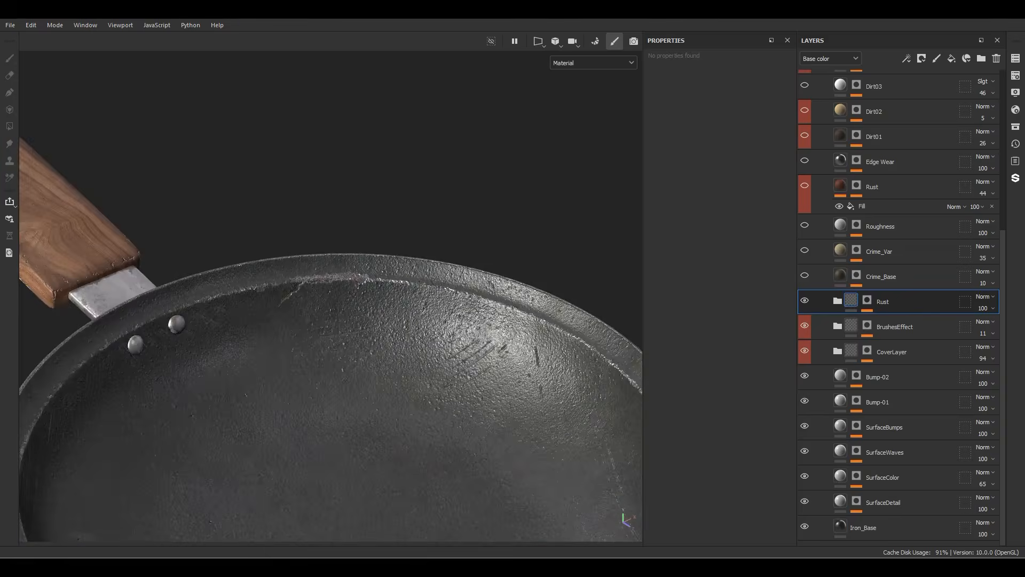
left_click_drag(385, 299, 306, 321, "alt")
Step: Show the remaining pan material layers in order from Crime_Base up to Dirt06 to examine the build-up
left_click(805, 275)
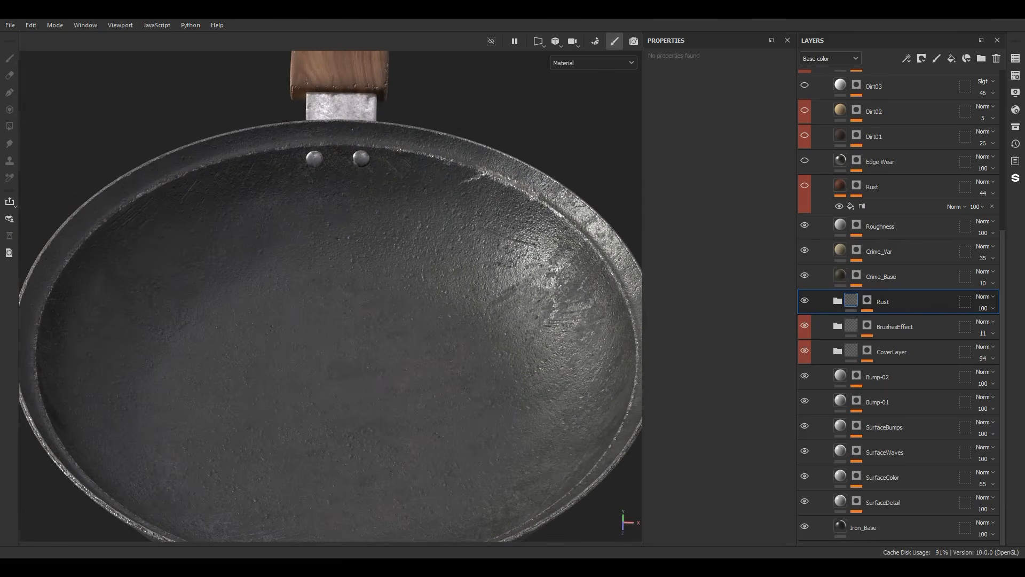
scroll(897, 302, "up", 3)
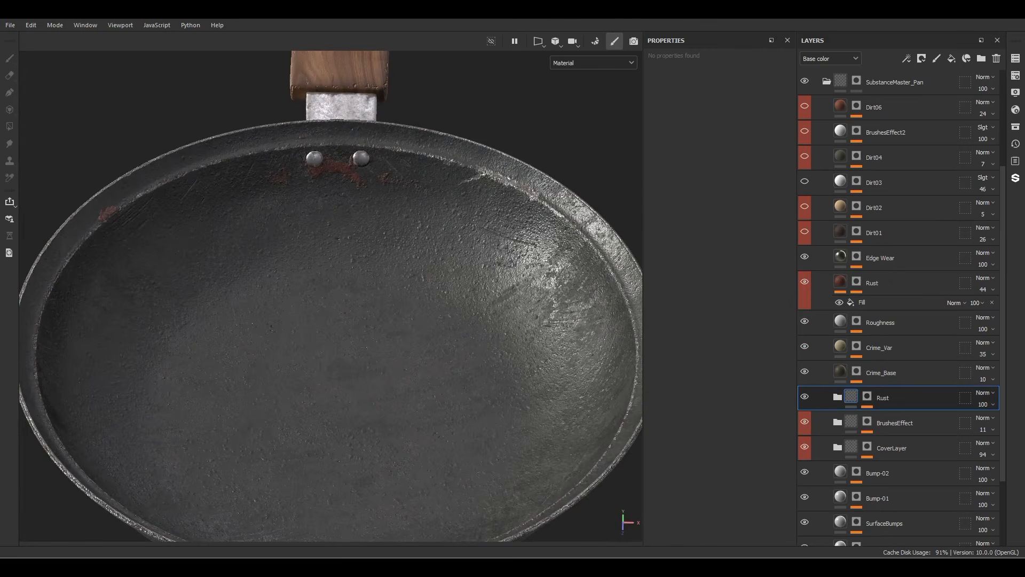
scroll(902, 308, "up", 2)
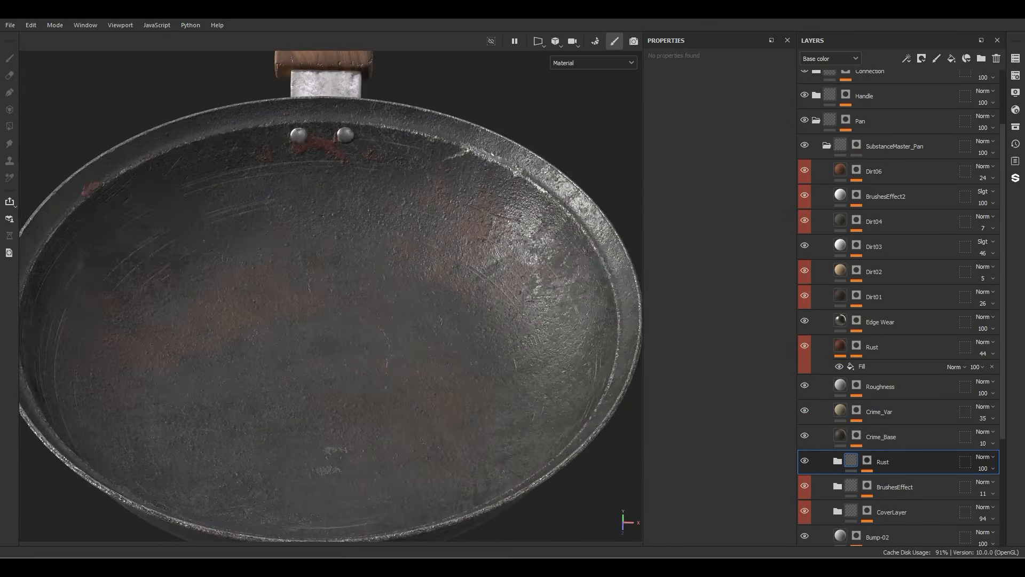
Step: Paint more dirt across the pan's inner surface on the Dirt01 mask's Paint Mask Here effect, using brush size 20.44
left_click(857, 297)
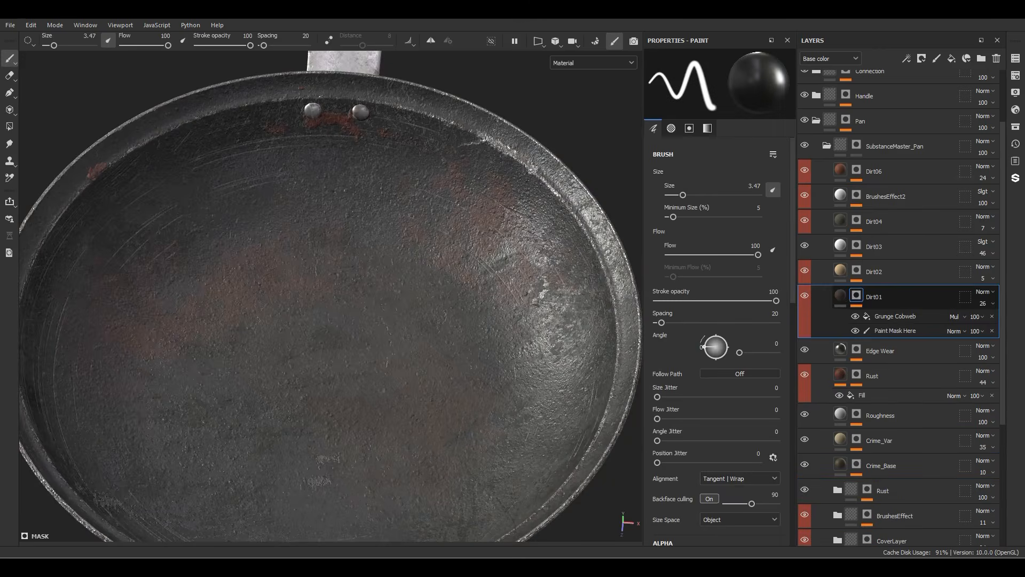
left_click(857, 295, "alt")
left_click(895, 331)
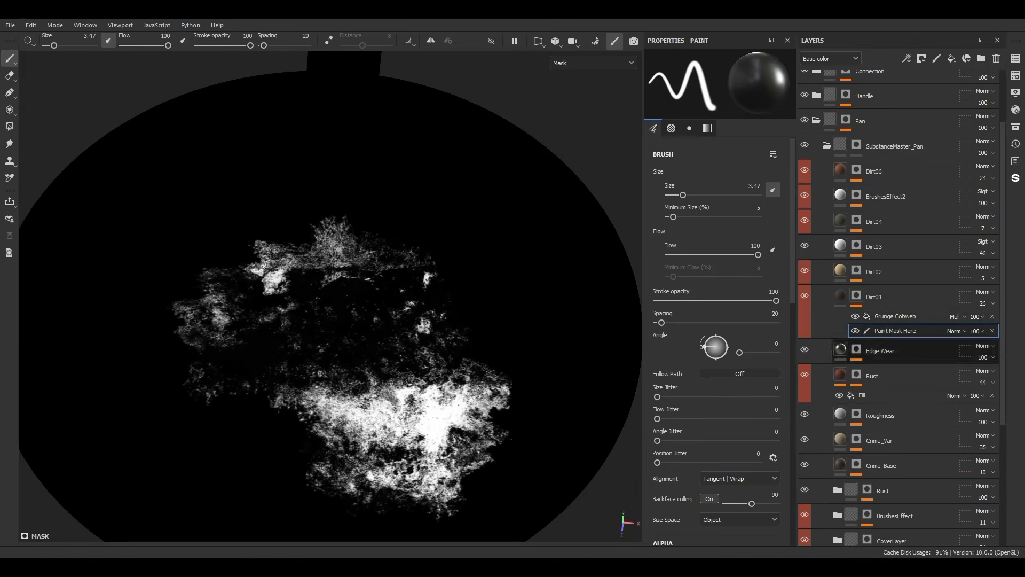
scroll(438, 392, "down", 2)
right_click_drag(351, 379, 395, 380, "ctrl")
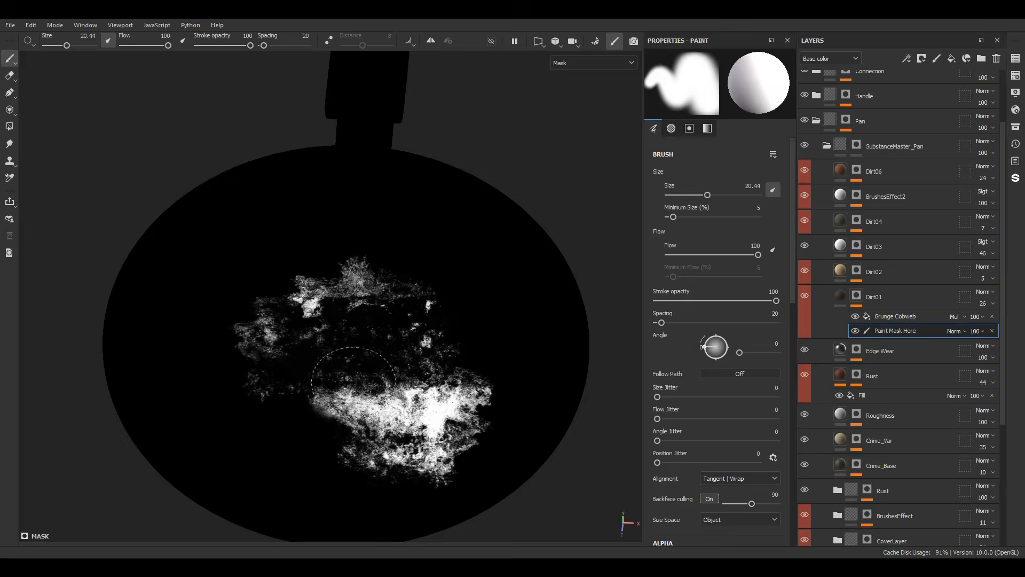
mouse_move(283, 316)
left_mouse_down()
mouse_move(227, 300)
mouse_move(205, 310)
mouse_move(344, 209)
mouse_move(332, 228)
left_mouse_up()
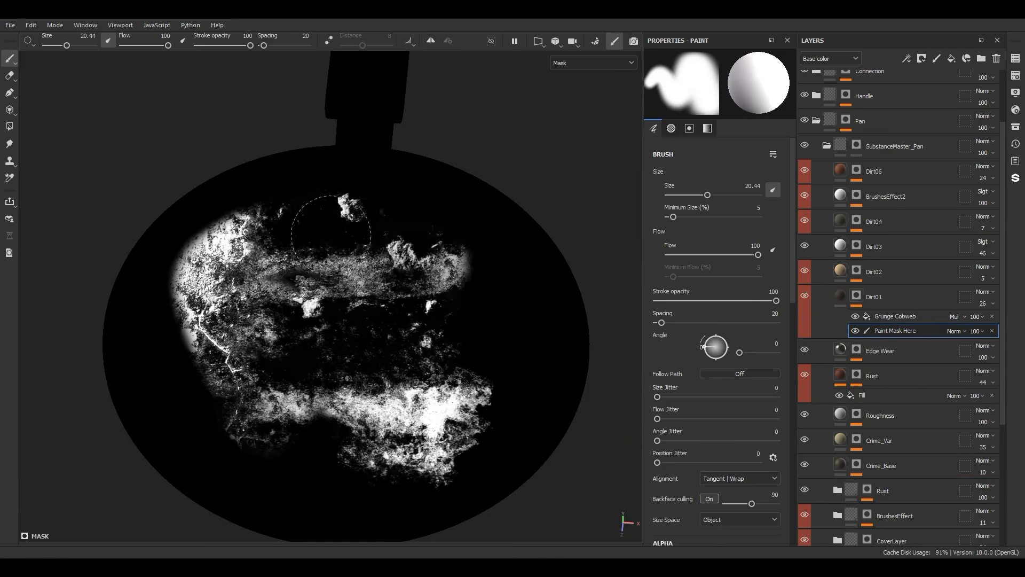
key("m")
mouse_move(373, 355)
left_mouse_down("alt")
mouse_move(256, 352)
mouse_move(406, 268)
mouse_move(374, 281)
left_mouse_up("alt")
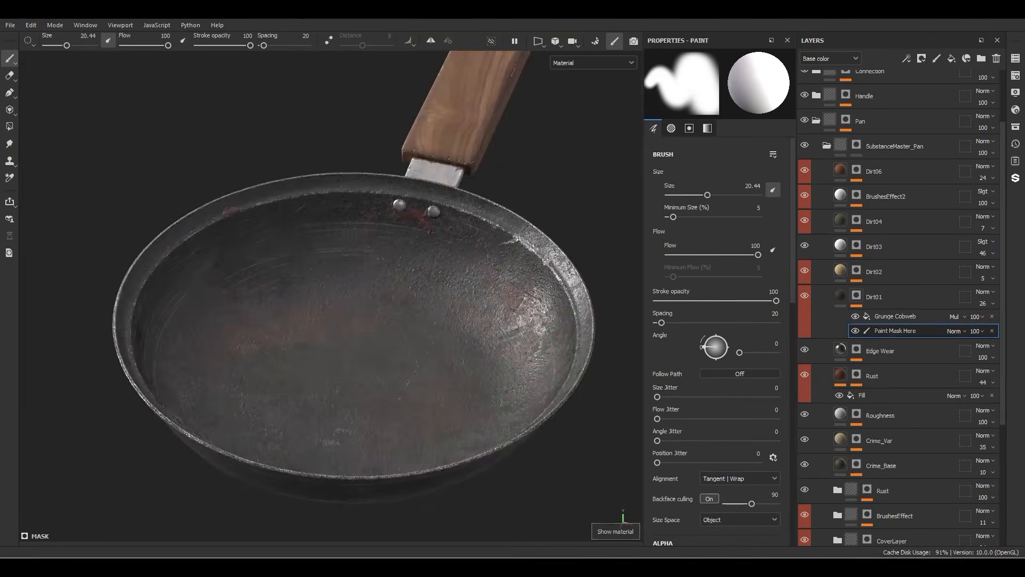
Step: Collapse the SubstanceMaster_Pan folder
scroll(393, 272, "up", 3)
scroll(903, 261, "up", 2)
left_click(827, 210)
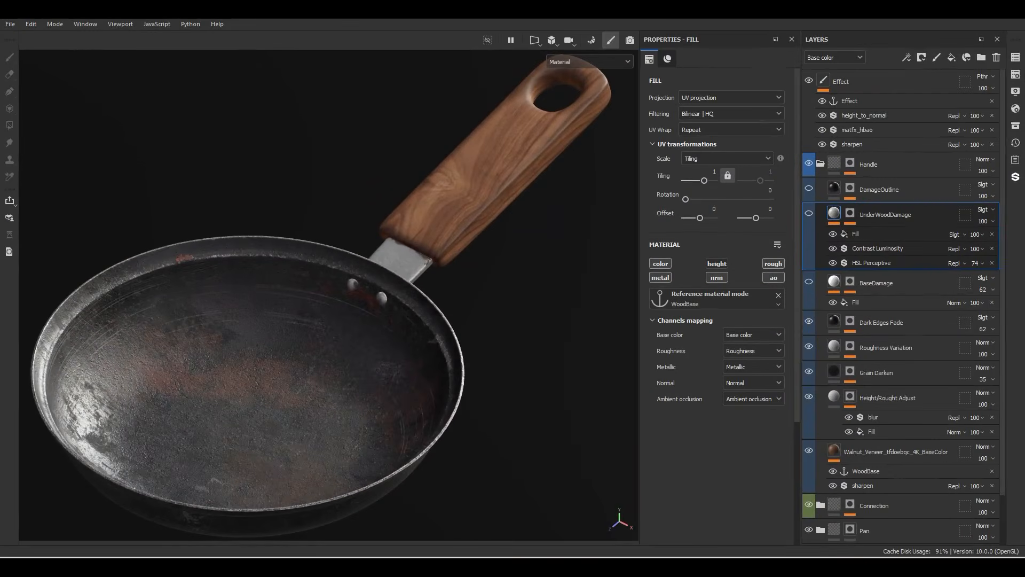
Step: Show the BaseDamage and UnderWoodDamage layers on the wooden handle
middle_click_drag(406, 213, 360, 283, "alt")
scroll(427, 246, "up", 6)
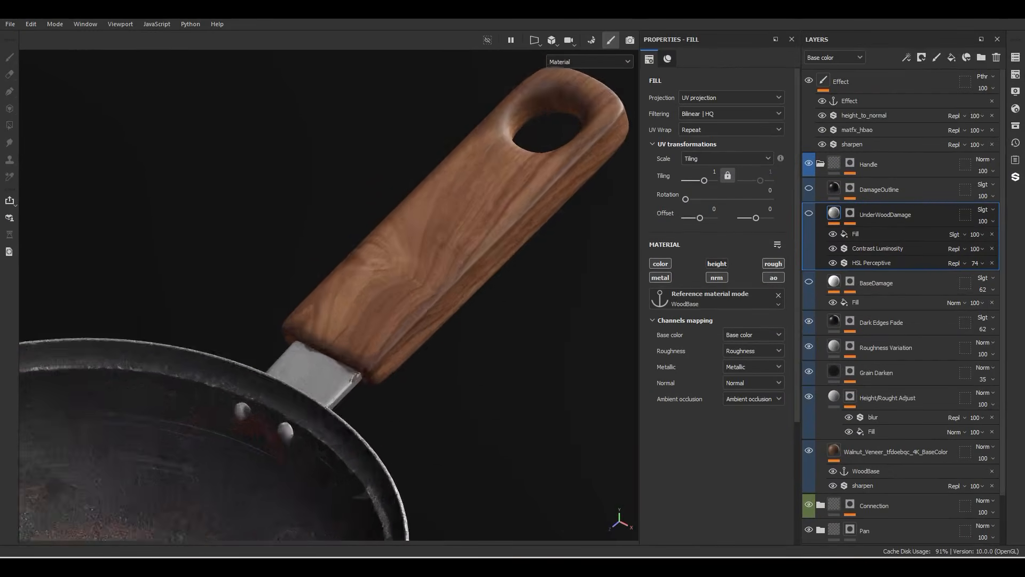
left_click_drag(374, 267, 411, 267, "alt")
middle_click_drag(411, 268, 317, 325, "alt")
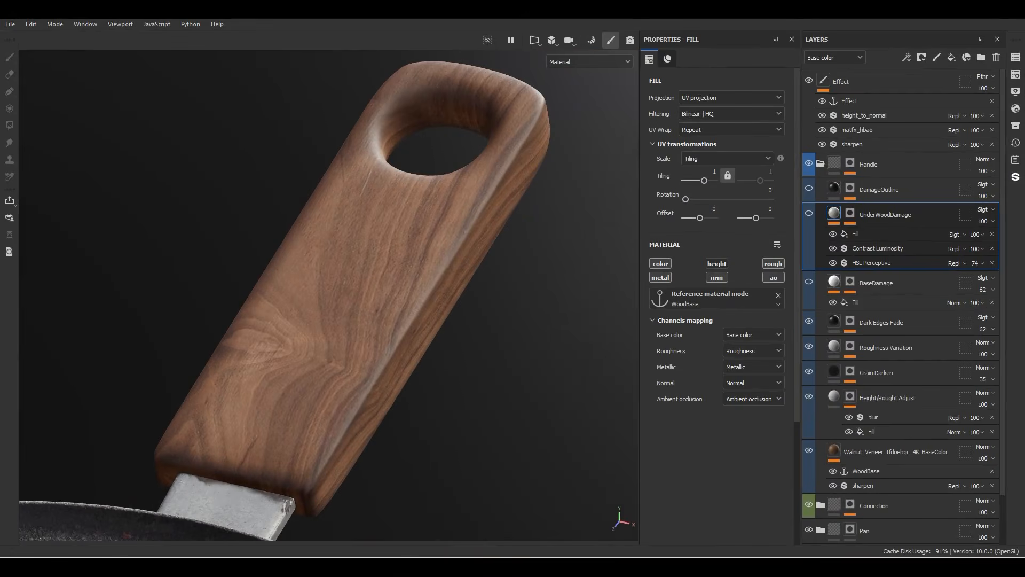
left_click(810, 281)
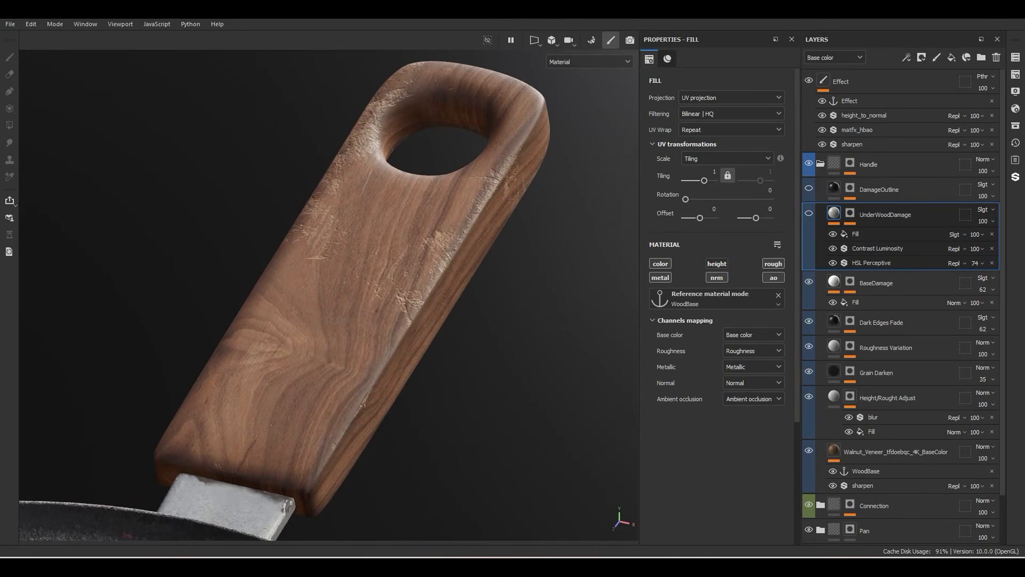
left_click(809, 213)
left_click_drag(341, 277, 342, 321, "alt")
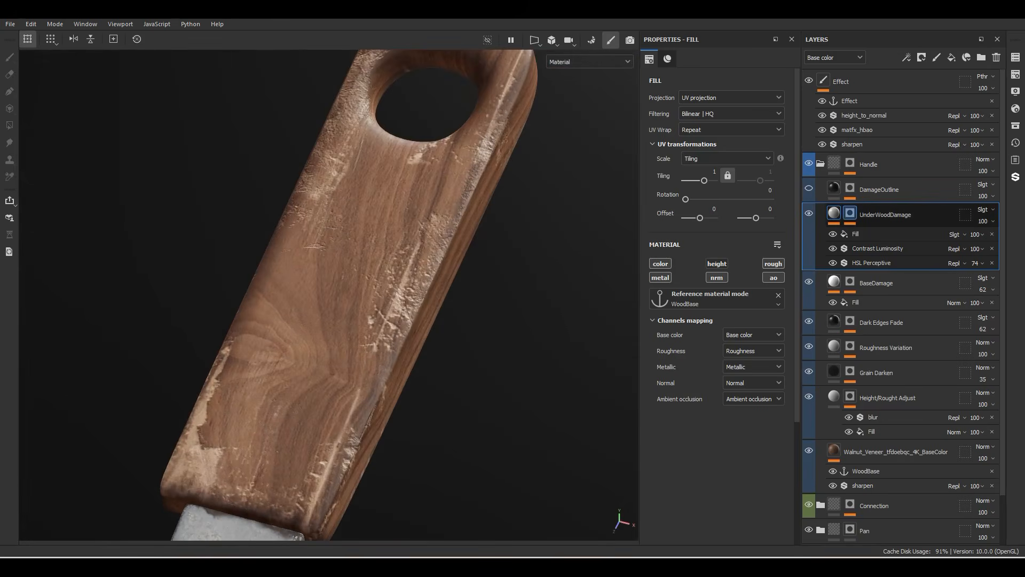
Step: View the UnderWoodDamage mask on the handle with only its base Paint effect, hiding Blur and the subtractive Paint
left_click(850, 213, "alt")
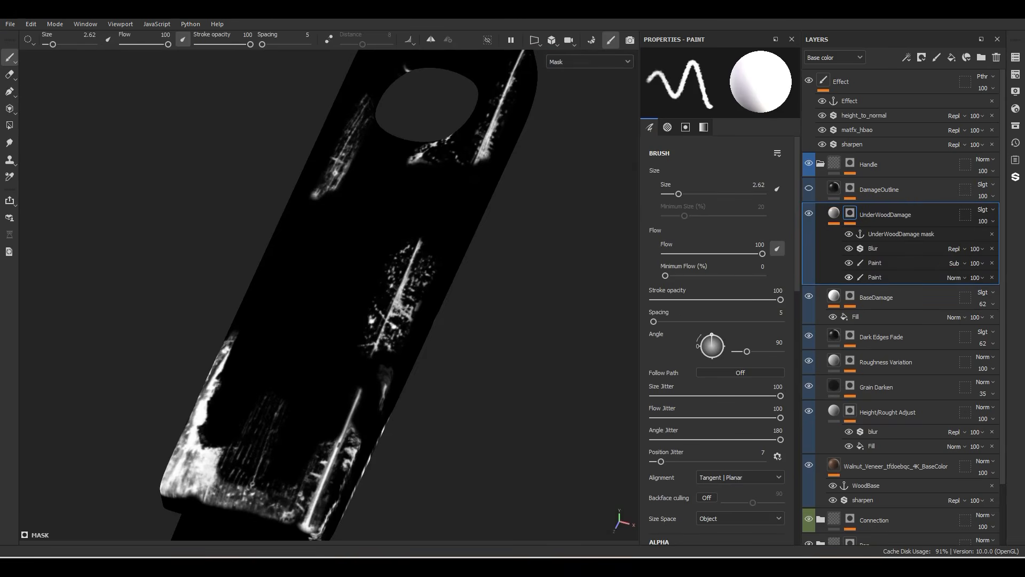
left_click(849, 277)
mouse_move(342, 299)
left_mouse_down("alt")
mouse_move(470, 235)
mouse_move(320, 214)
mouse_move(427, 331)
mouse_move(396, 326)
mouse_move(320, 288)
mouse_move(406, 310)
mouse_move(470, 277)
left_mouse_up("alt")
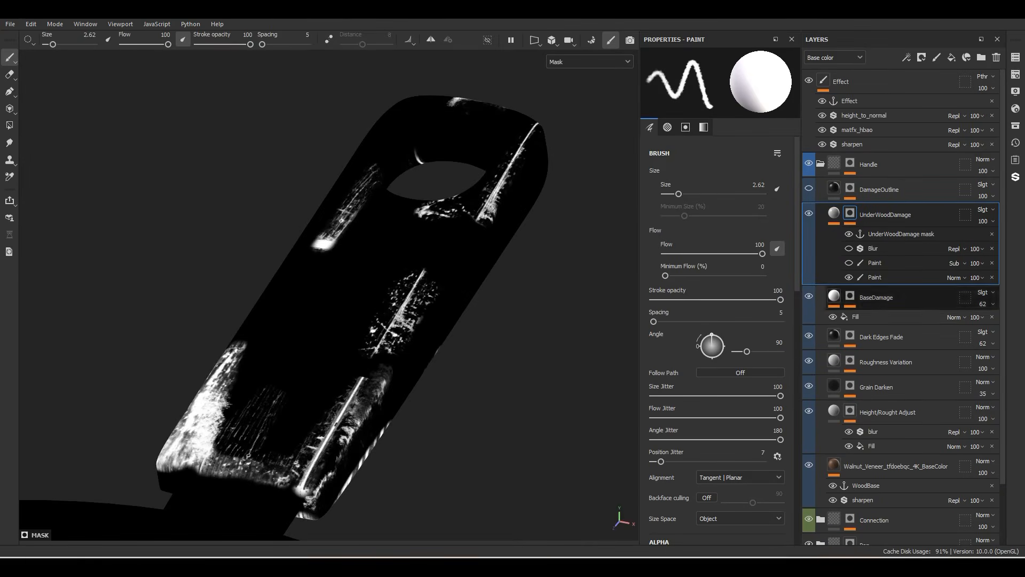
Step: Restore the Blur and subtractive Paint effects on the UnderWoodDamage mask, and show and select the DamageOutline layer
left_click(849, 262)
left_click(849, 263)
left_click(850, 263)
left_click(849, 263)
left_click(849, 262)
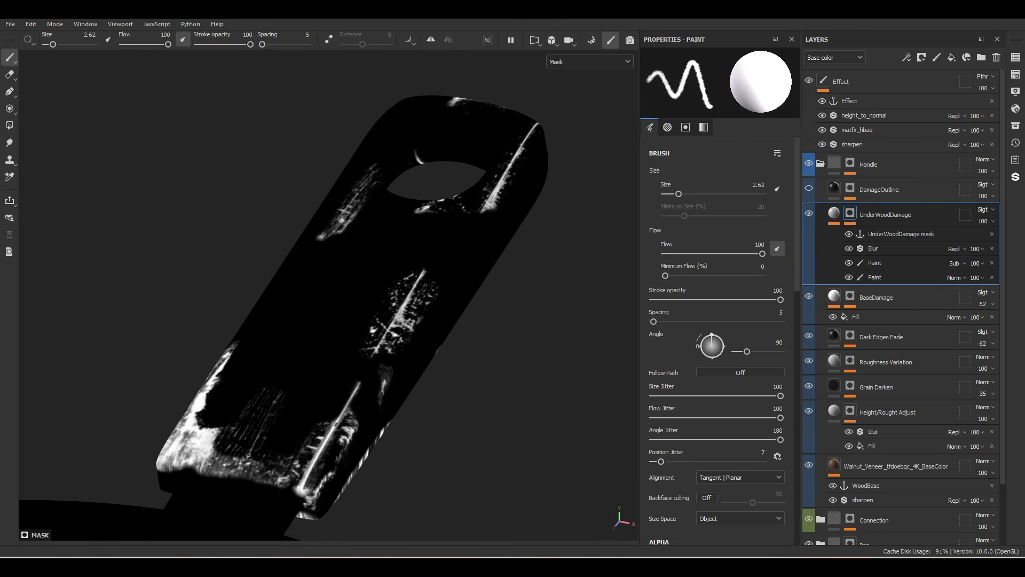
left_click(834, 214)
left_click(809, 189)
left_click(834, 188)
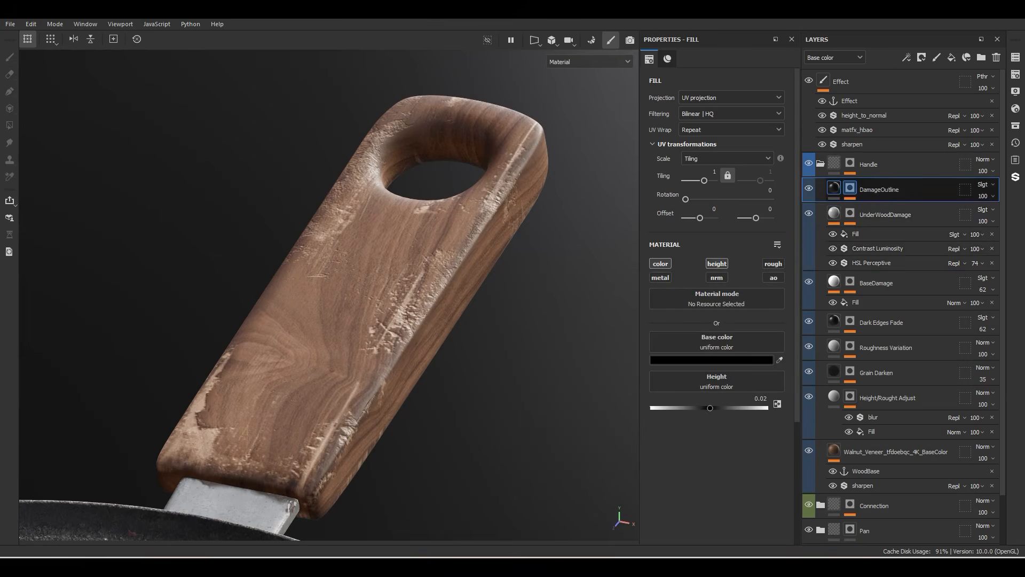
Step: Inspect the DamageOutline mask on the wooden handle, and review the whole pan in material view
left_click(850, 188, "alt")
mouse_move(462, 358)
left_mouse_down("alt")
mouse_move(516, 366)
mouse_move(529, 393)
mouse_move(336, 361)
left_mouse_up("alt")
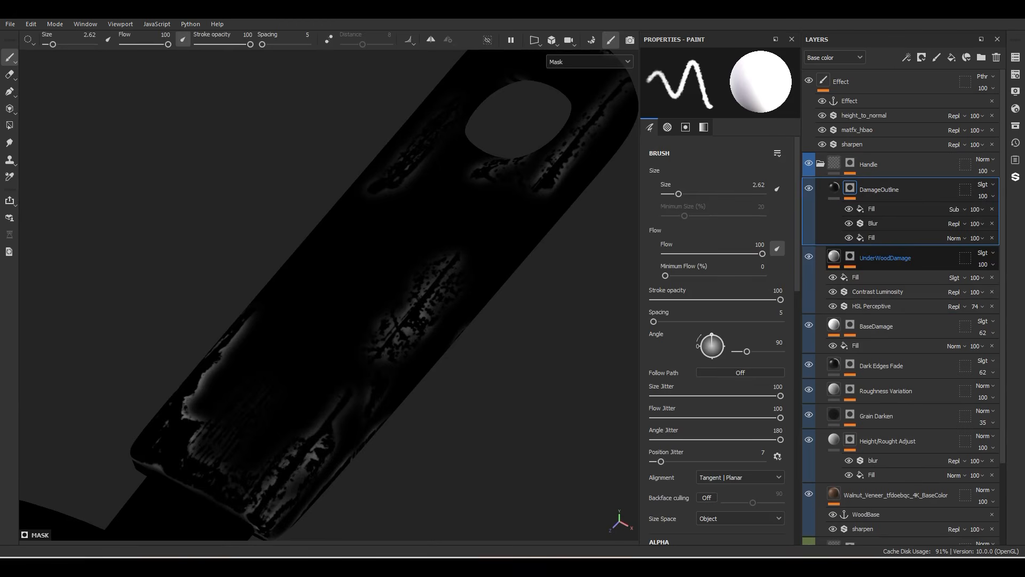
key("m")
scroll(204, 343, "down", 6)
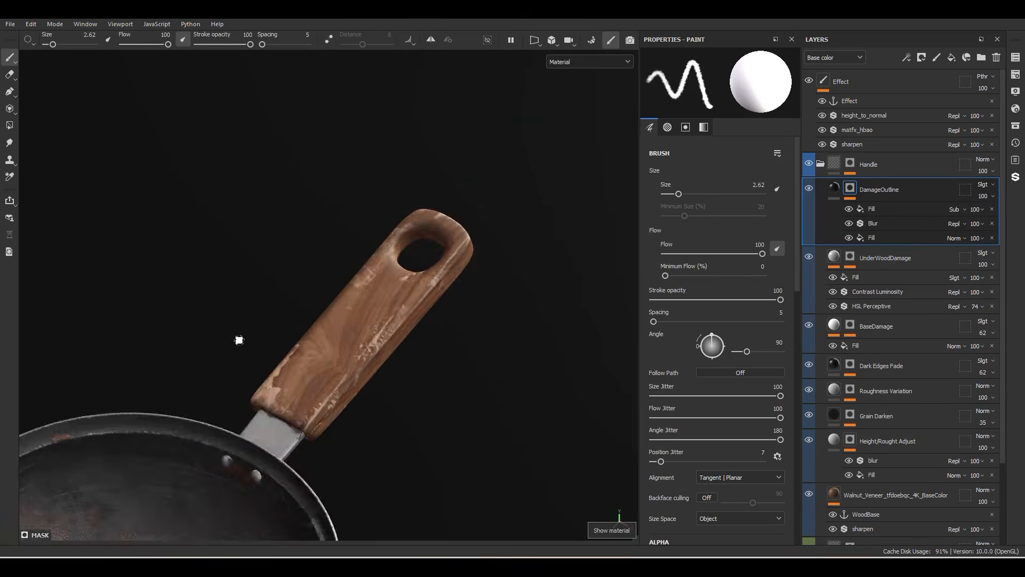
middle_click_drag(239, 342, 356, 257, "alt")
right_click_drag(356, 257, 324, 271, "alt")
middle_click_drag(404, 274, 401, 303, "alt")
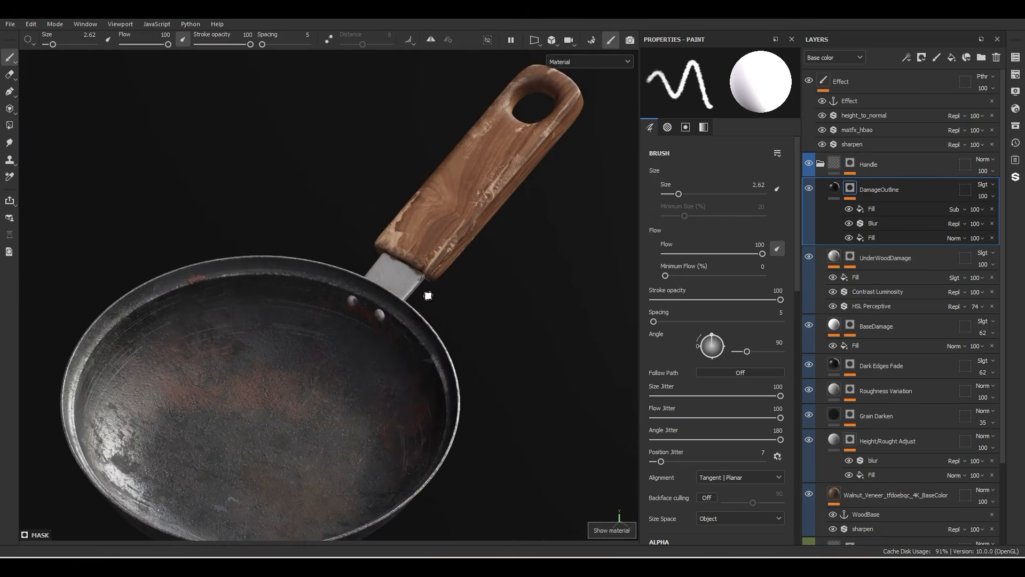
left_click_drag(428, 295, 400, 275, "alt")
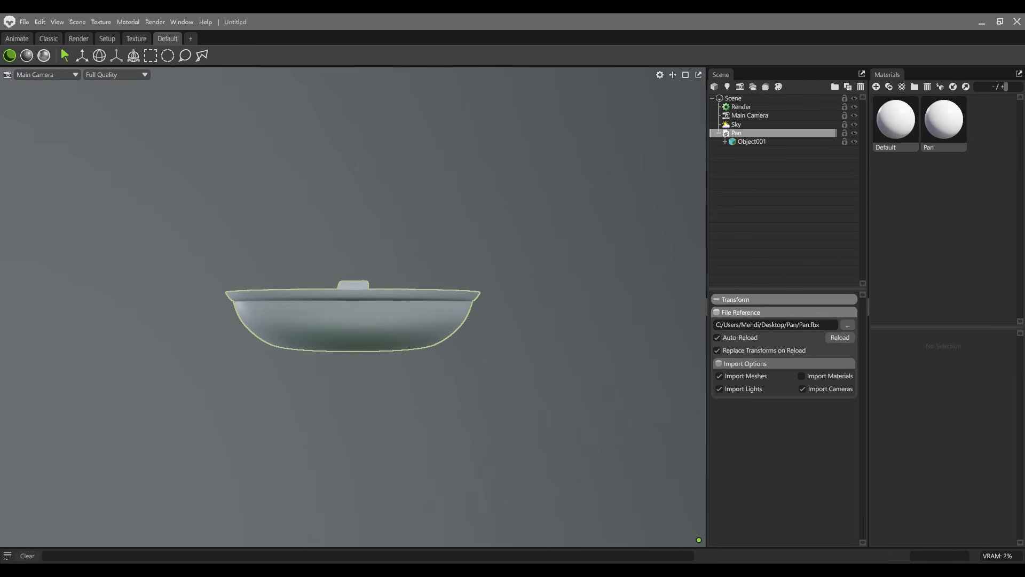
Step: Switch to Marmoset Toolbag, import the Pan model into the empty scene and add a shadow catcher beneath it
left_click(534, 240)
left_click_drag(534, 241, 438, 334, "alt")
right_click(824, 166)
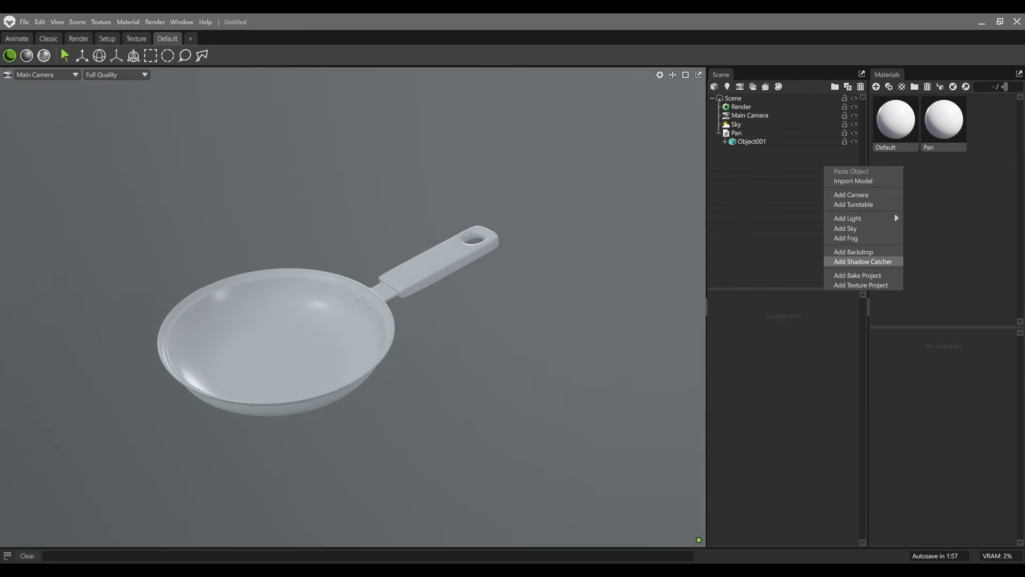
left_click(864, 261)
Step: Turn on ray-traced rendering for the viewport showing the pan
left_click(44, 55)
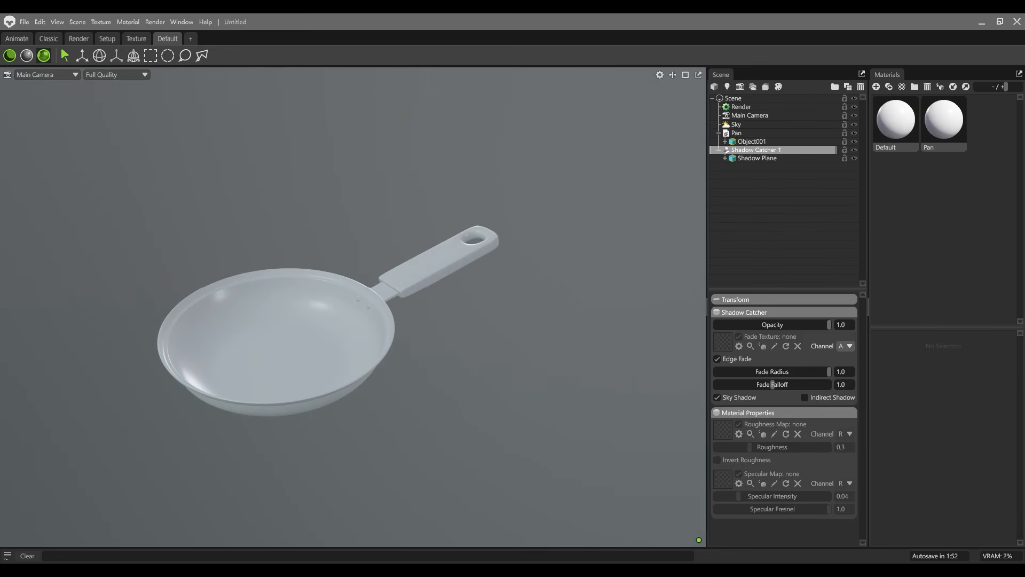
scroll(352, 307, "up", 5)
scroll(352, 307, "down", 3)
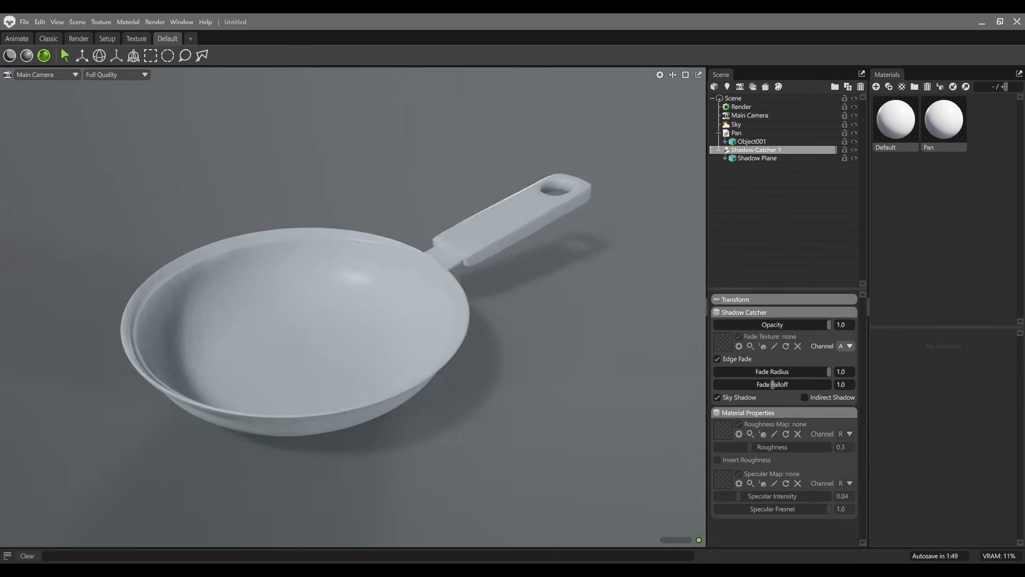
Step: Add a new camera to the scene and set its focal length to 85 mm
left_click(774, 219)
left_click(740, 87)
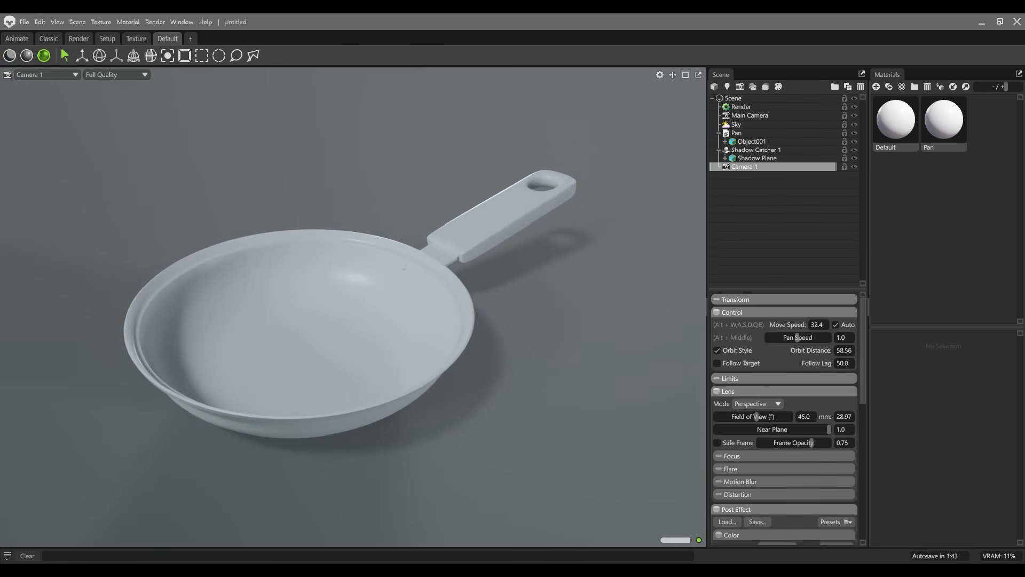
left_click(843, 417)
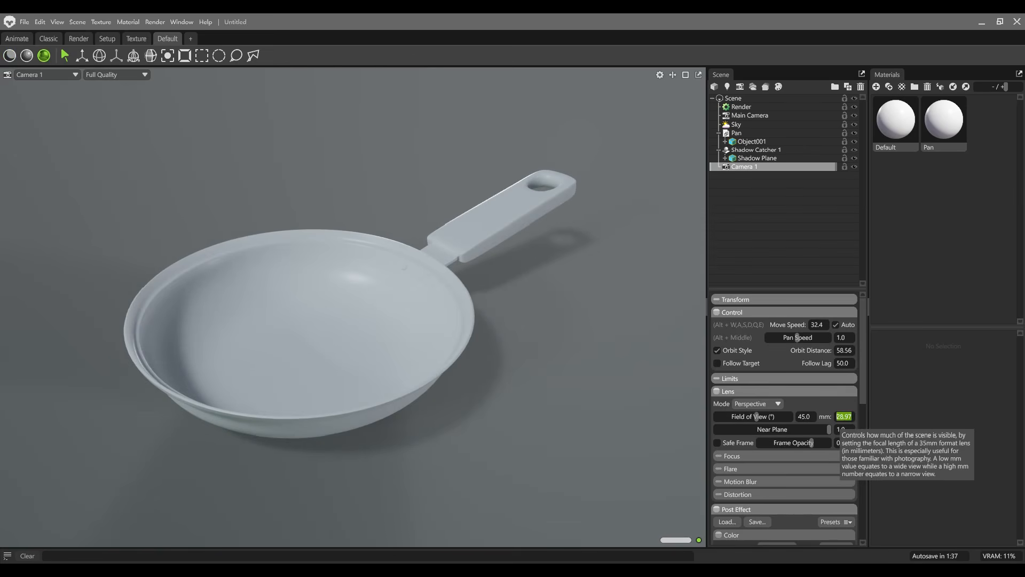
type("85")
key("Return")
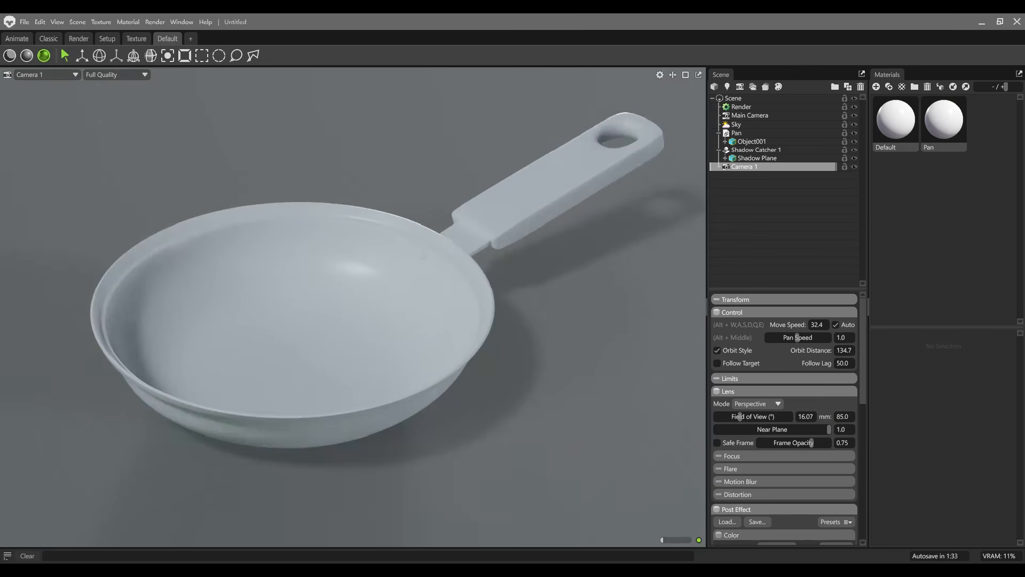
Step: Enable the new camera's safe frame and compose the whole pan and handle inside it
left_click(718, 443)
scroll(353, 307, "up", 4)
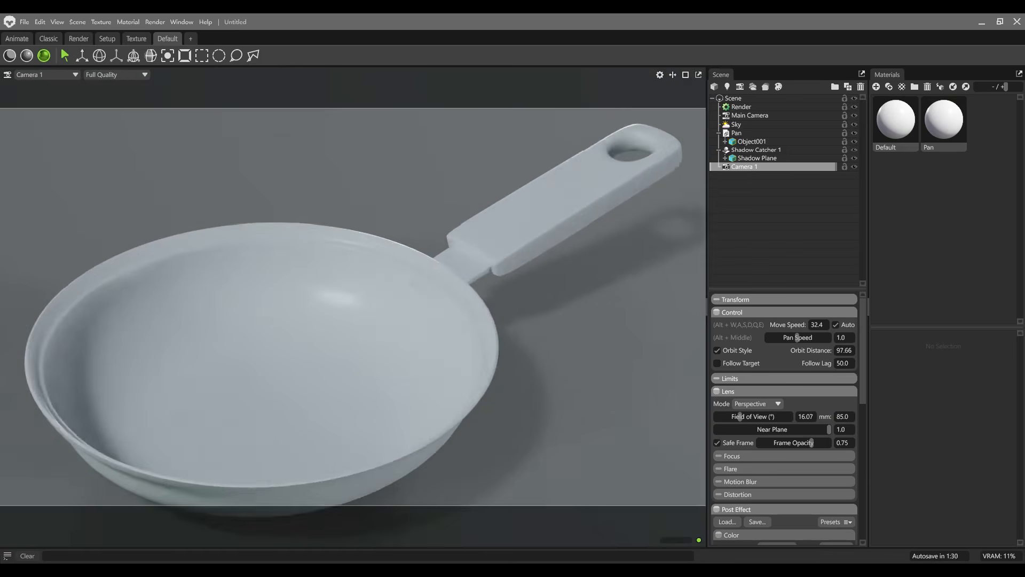
scroll(353, 307, "down", 1)
middle_click_drag(353, 307, 346, 281, "alt")
left_click_drag(353, 307, 353, 288, "alt")
scroll(353, 308, "up", 1)
scroll(748, 417, "down", 2)
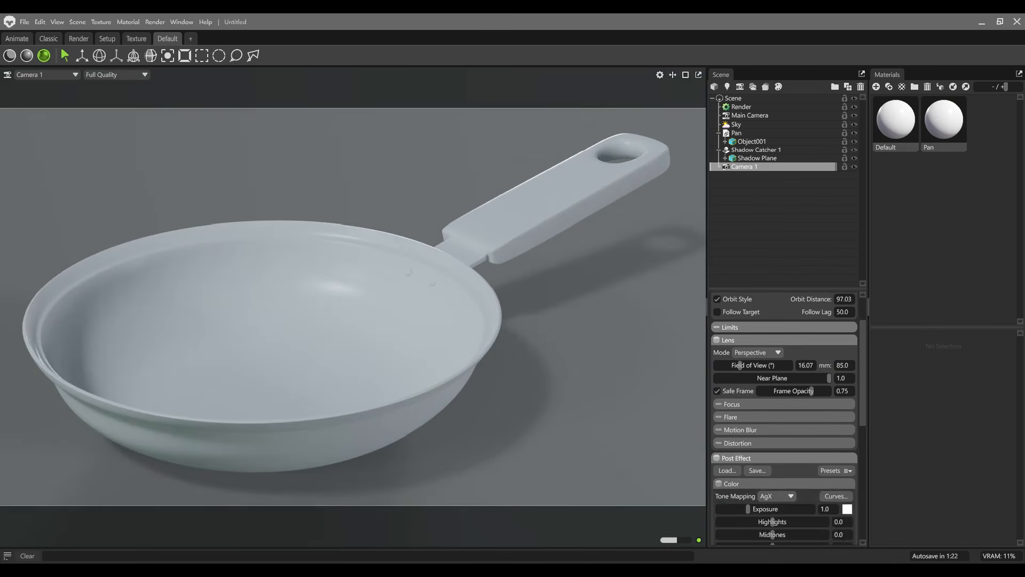
Step: Set the camera's depth of field to Ray Traced, focus at distance 91.63 near the pan's rivets, and narrow the aperture to about f/11
left_click(732, 405)
left_click(780, 417)
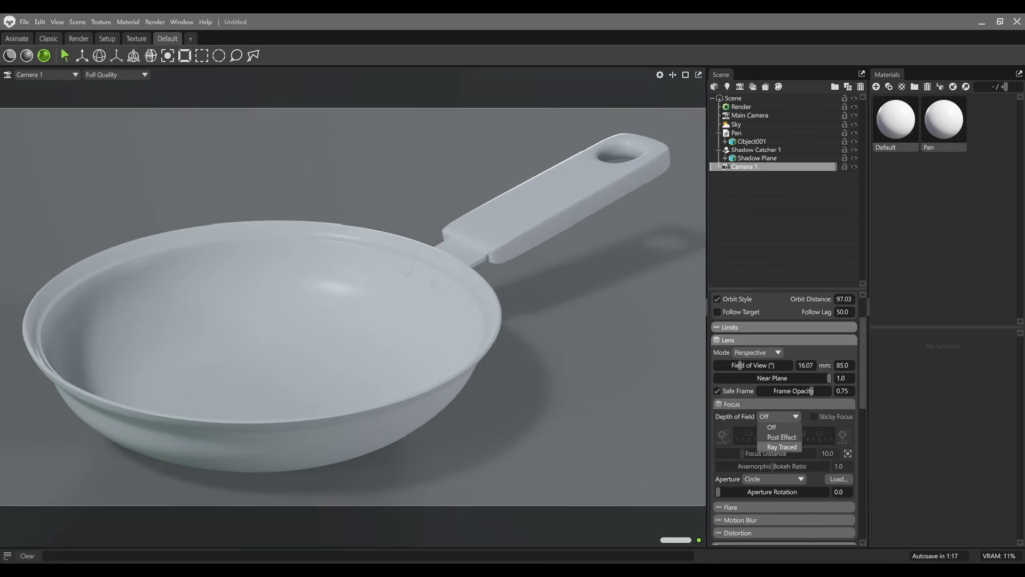
left_click(782, 447)
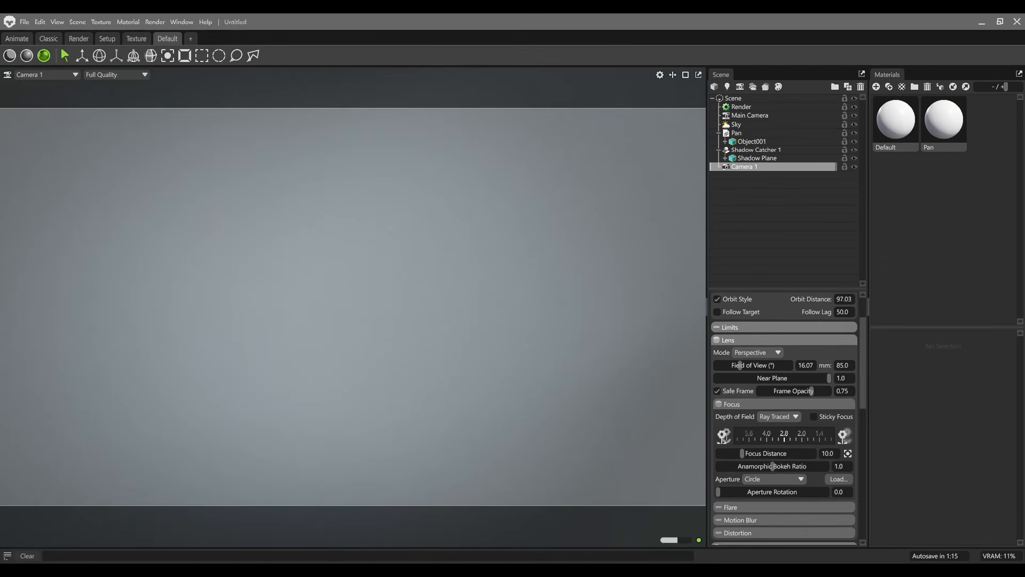
left_click(848, 453)
left_click(416, 262)
left_click_drag(756, 453, 755, 454)
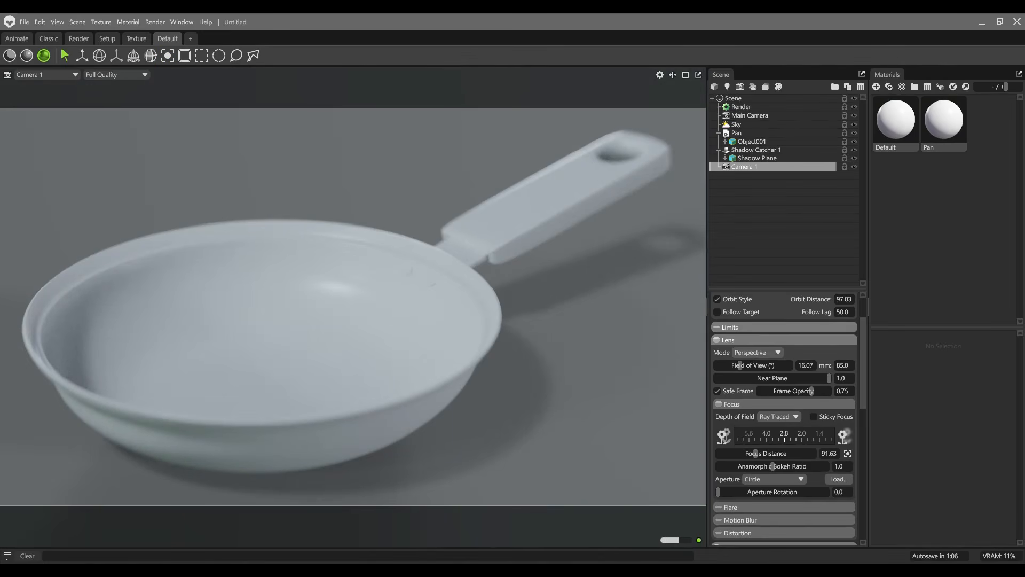
left_click_drag(784, 436, 854, 435)
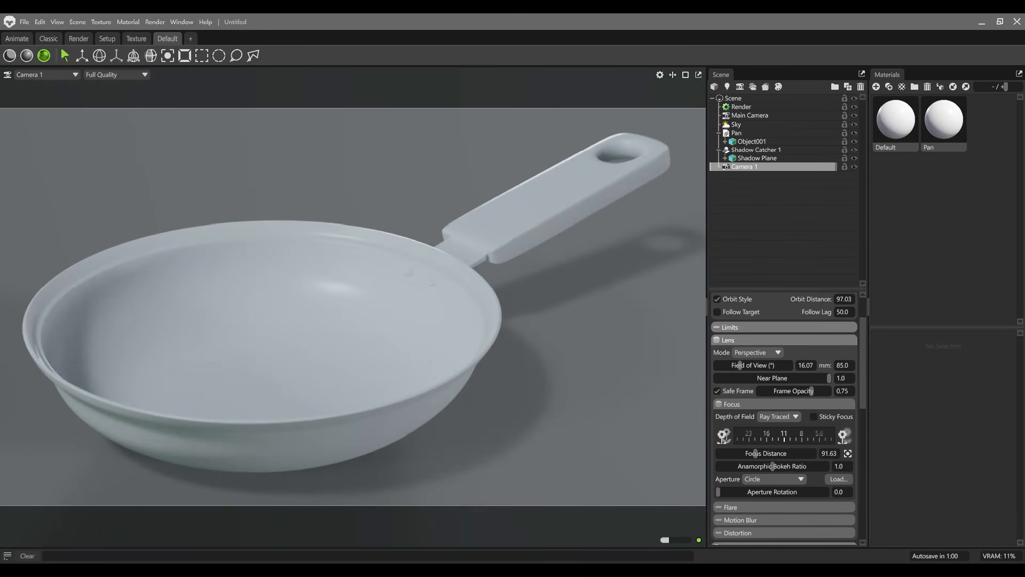
Step: Set the camera's tone mapping to ACES and raise Clarity to 1.0
scroll(784, 416, "down", 6)
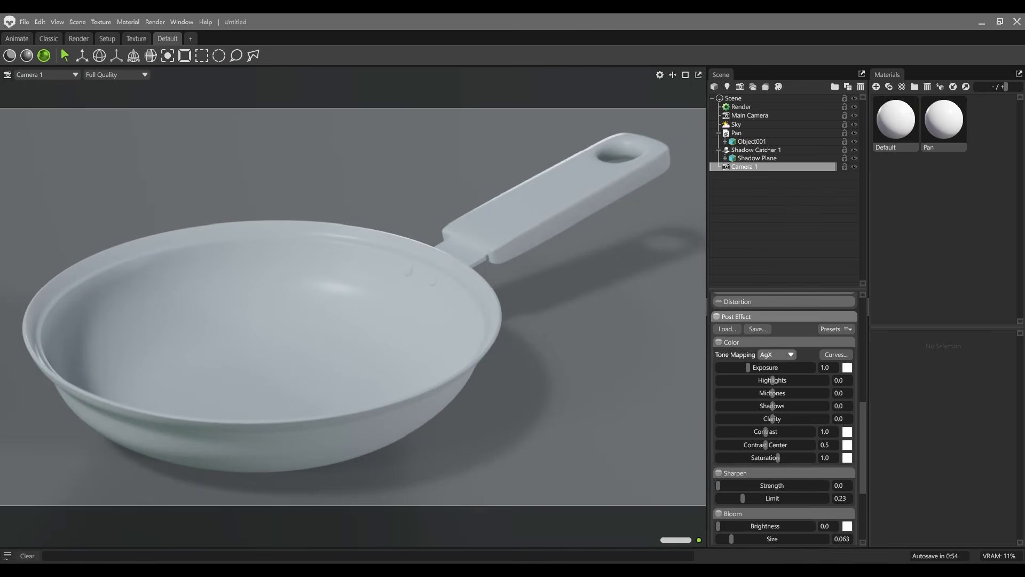
left_click(777, 354)
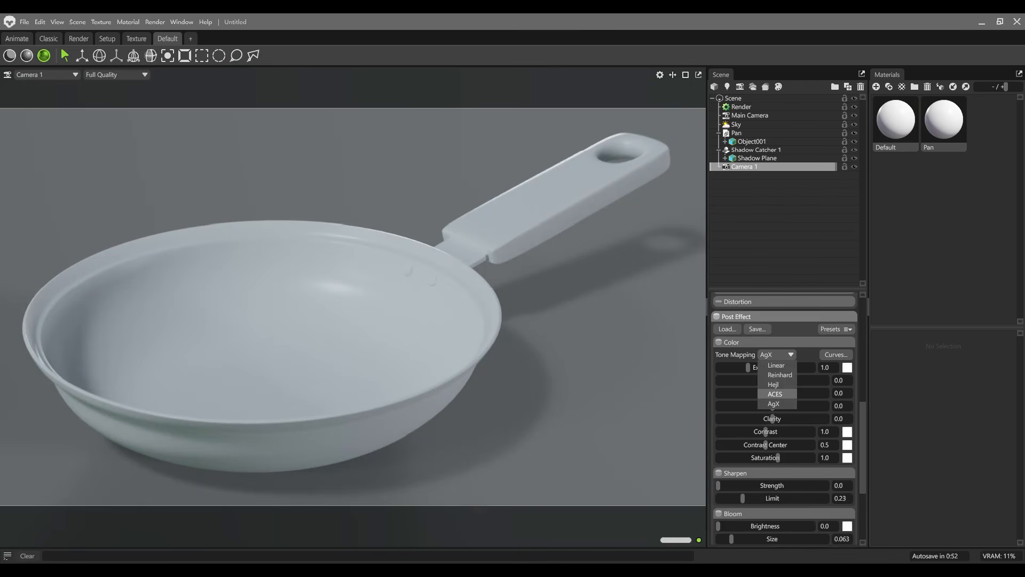
left_click(775, 394)
left_click_drag(772, 418, 828, 418)
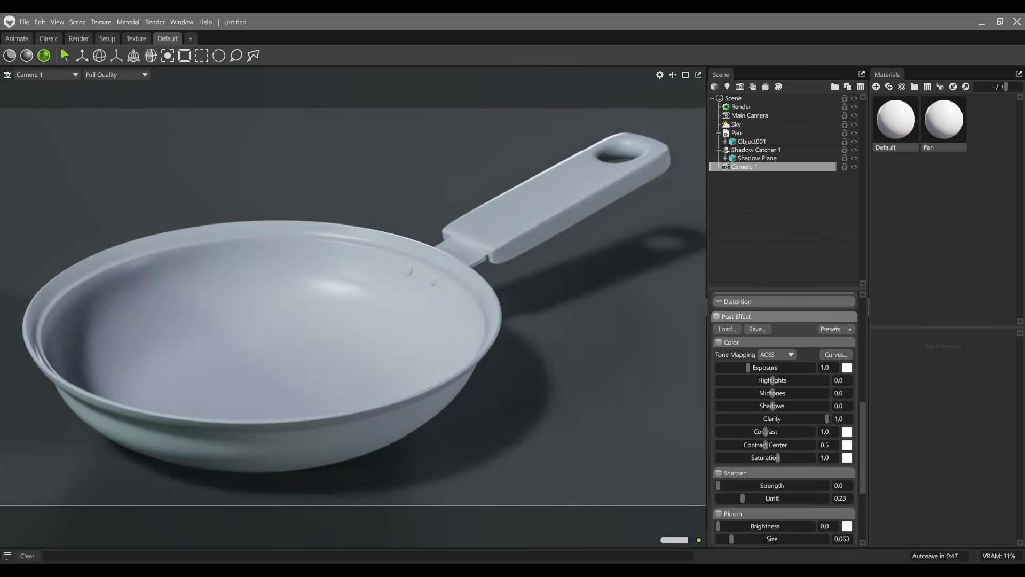
Step: Set the camera's sharpen strength to 1 and its vignette to strength 0.086 with softness 1.0
left_click(841, 486)
type("1")
key("Return")
scroll(785, 419, "down", 5)
left_click_drag(718, 442, 827, 454)
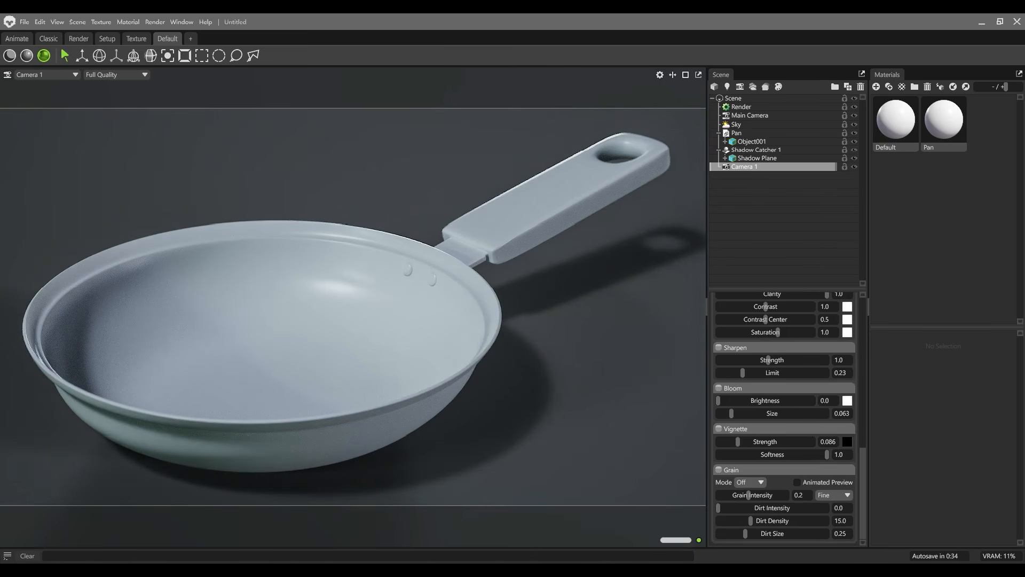
Step: Light the scene with the Alley Highway sky from the library and rotate it to -73.5
left_click(737, 124)
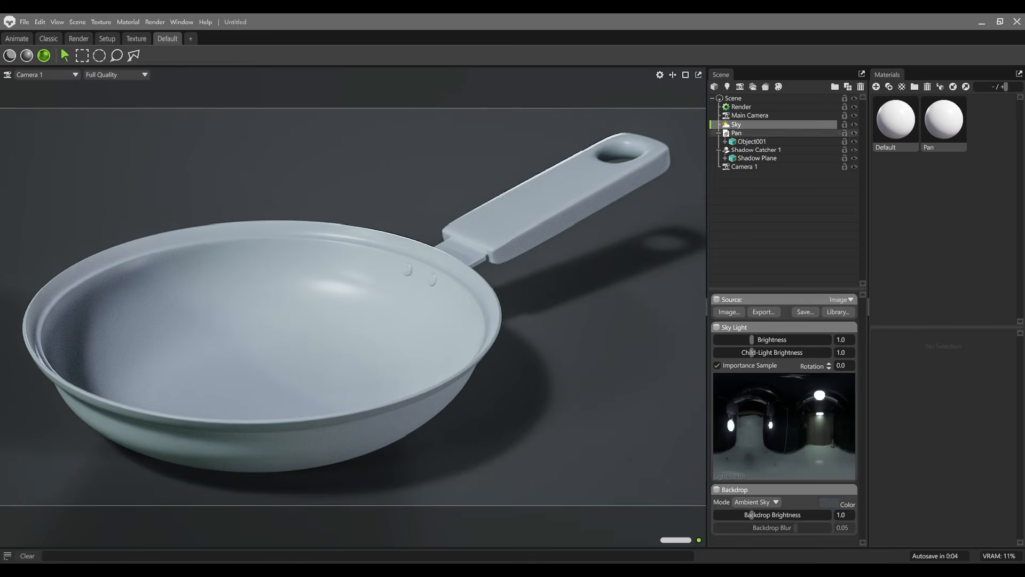
left_click(838, 312)
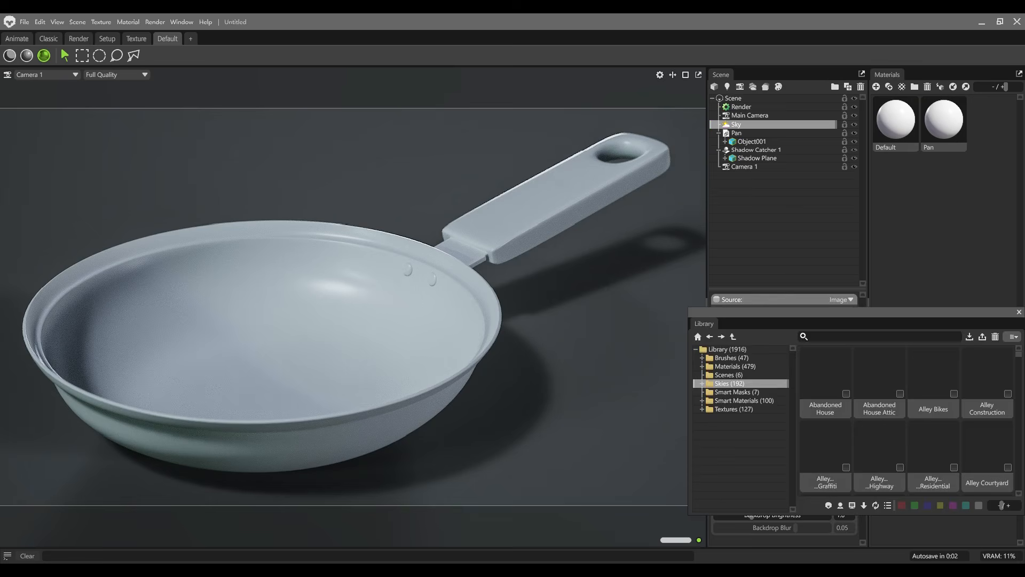
left_click_drag(838, 312, 577, 187)
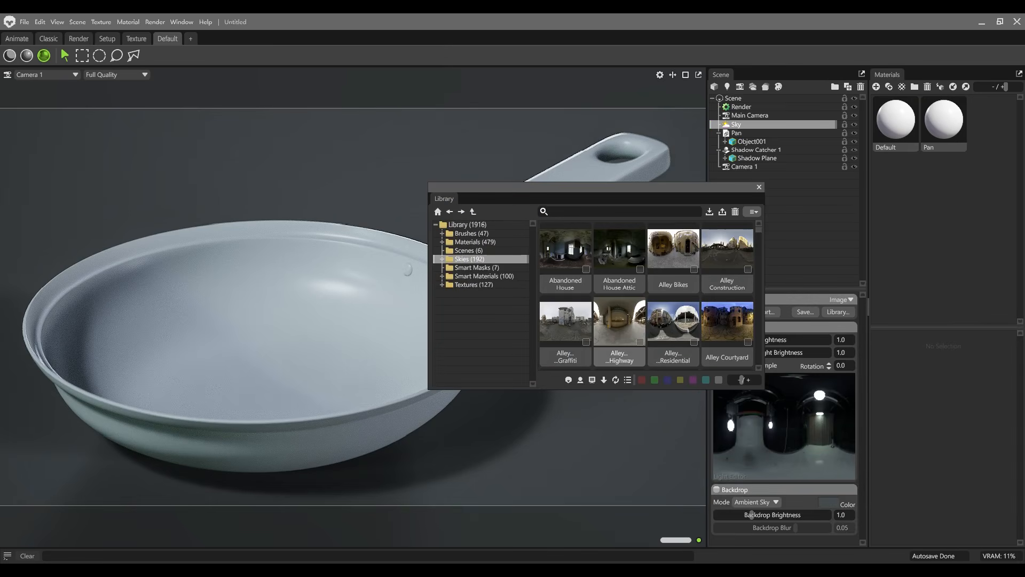
double_click(619, 322)
left_click(759, 188)
left_click_drag(614, 257, 454, 264, "shift")
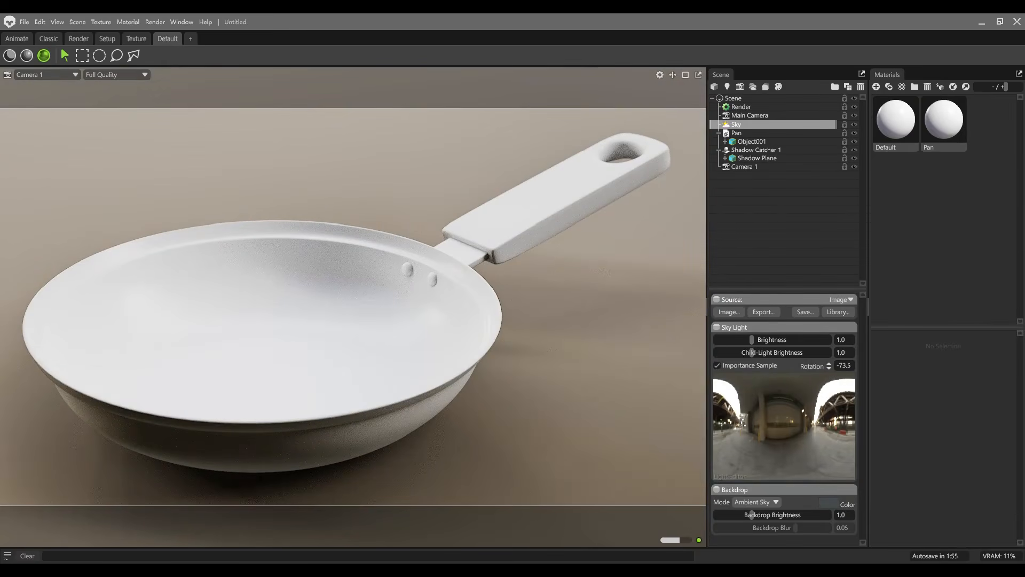
Step: Change the sky's backdrop mode to Color and make the backdrop colour white
left_click(757, 502)
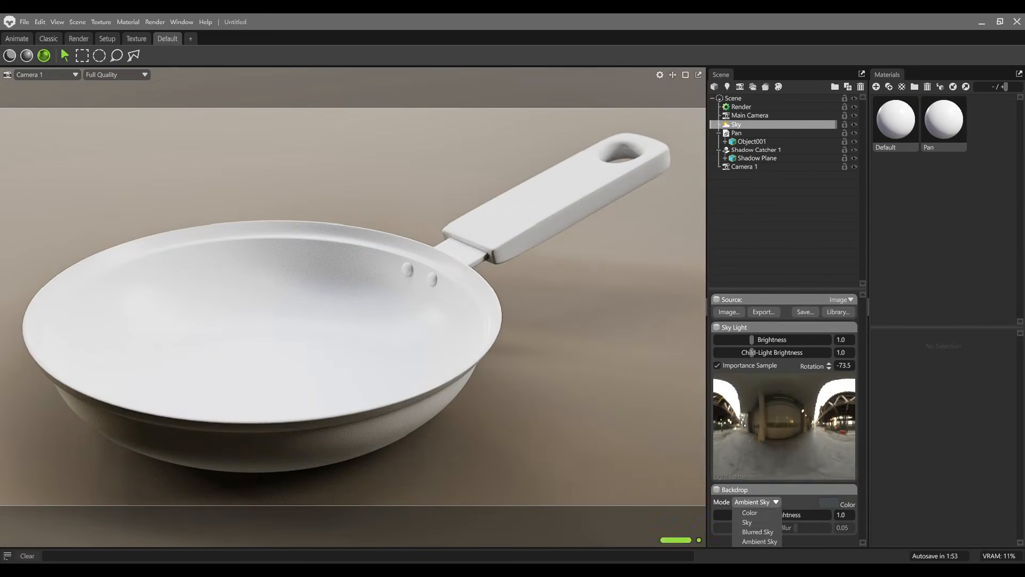
left_click(755, 512)
left_click(829, 502)
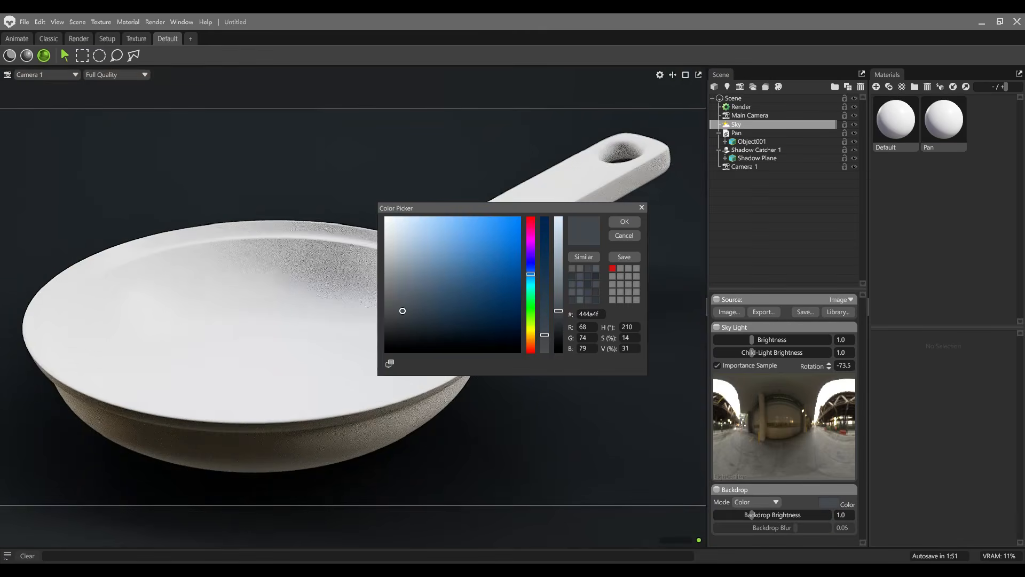
left_click_drag(402, 309, 383, 215)
left_click(624, 222)
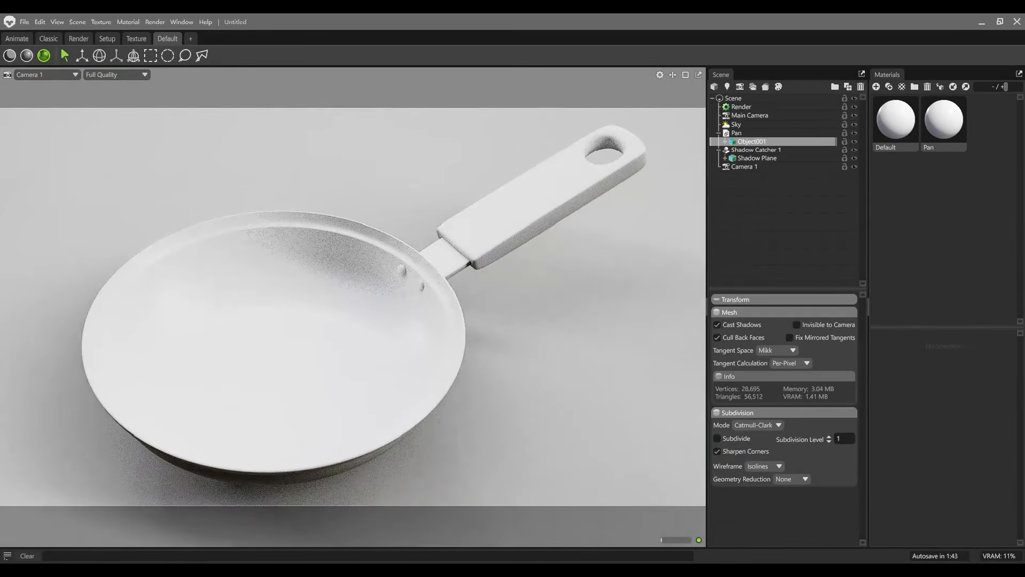
Step: Assign the exported normal and base colour textures to the Pan material and enable Flip Y on the normal map
left_click(944, 120)
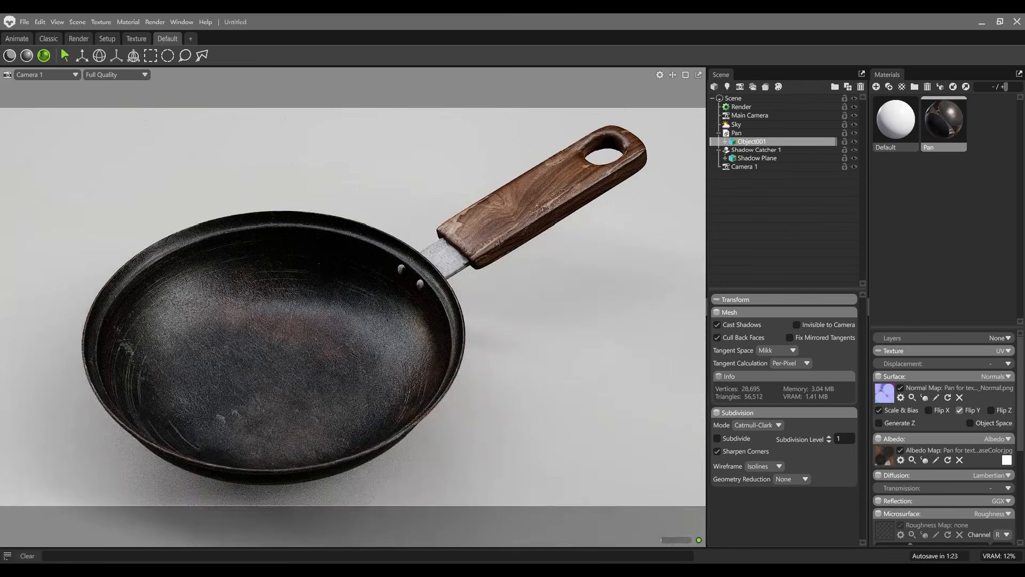
left_click(960, 410)
Step: Assign the packed metallic texture as the Pan material's roughness map and copy the same texture into its metalness map
scroll(944, 438, "down", 5)
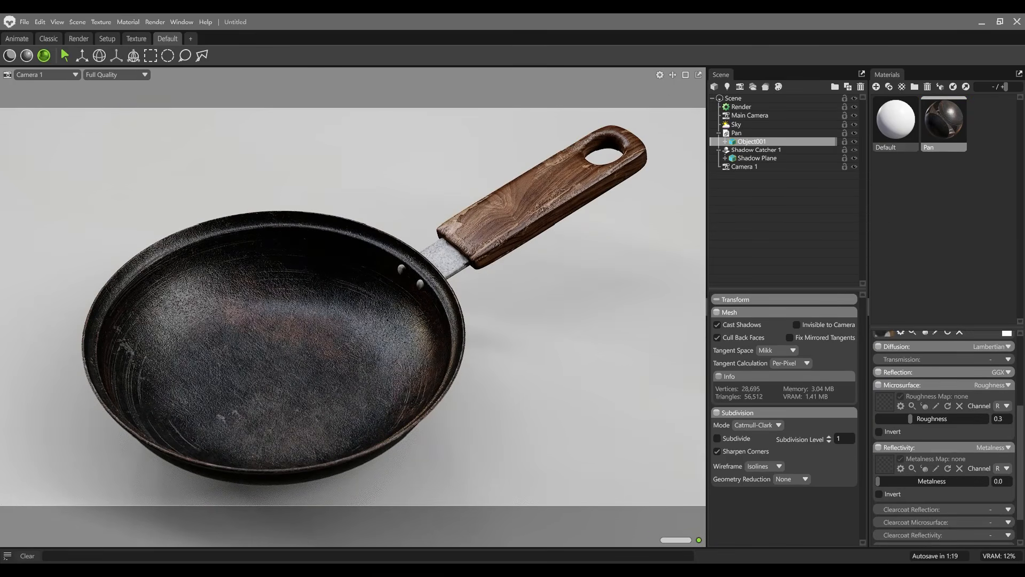
right_click(885, 403)
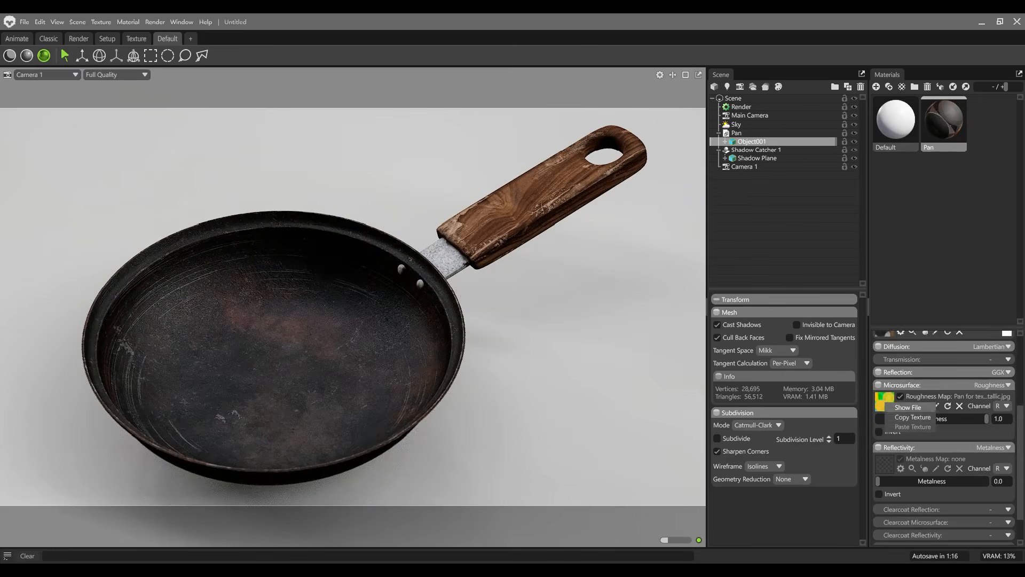
left_click(902, 417)
right_click(883, 462)
left_click(903, 485)
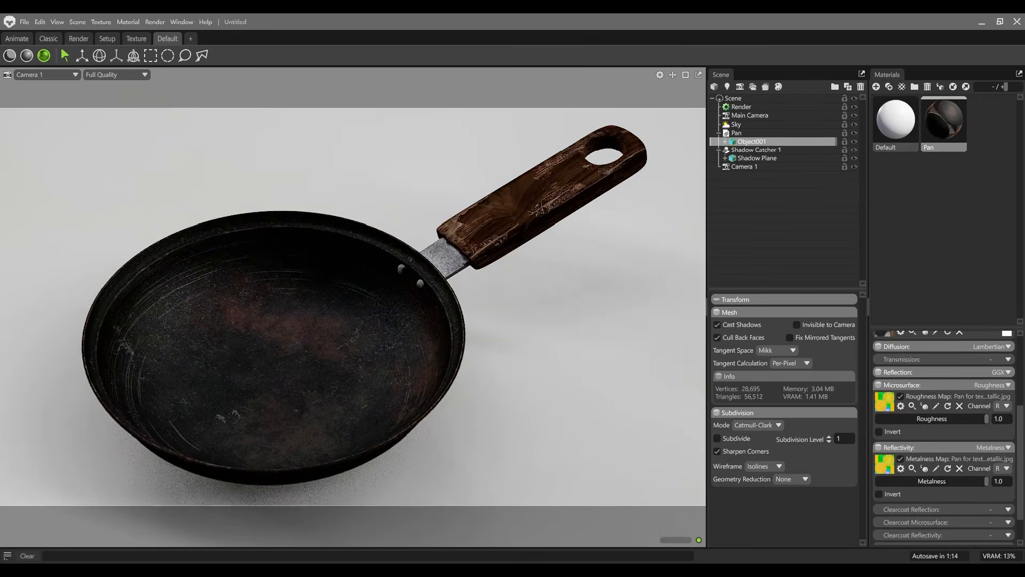
scroll(908, 454, "down", 2)
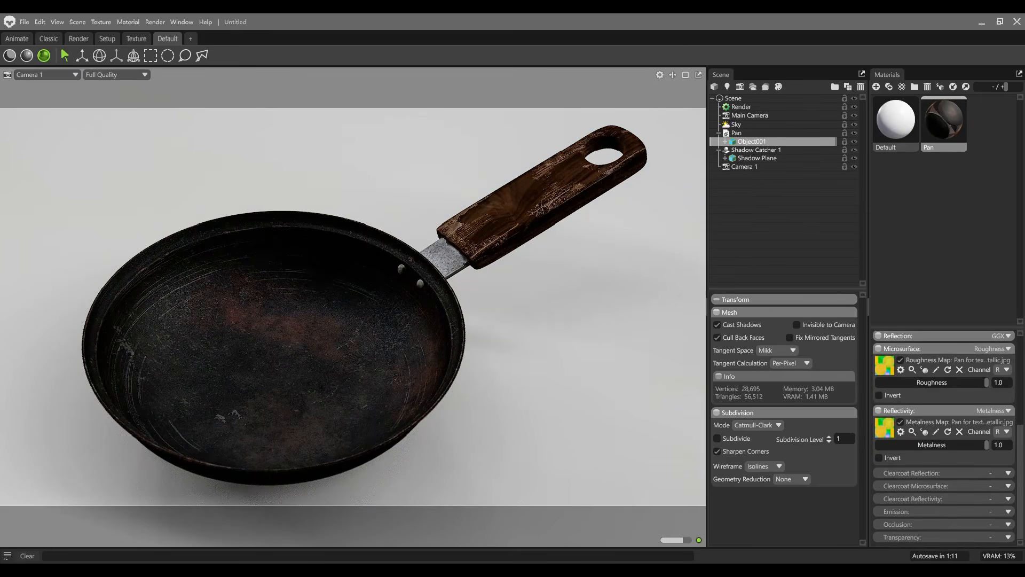
Step: Enable occlusion on the Pan material and paste the packed metallic texture as its occlusion map
left_click(1007, 524)
left_click(992, 548)
scroll(940, 496, "down", 2)
right_click(884, 491)
left_click(903, 514)
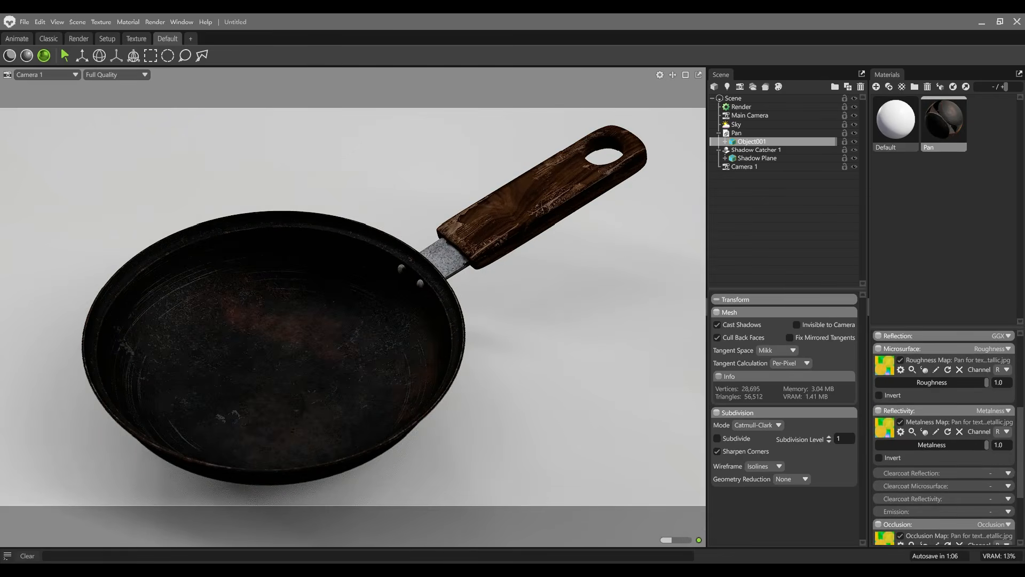
Step: Set the Pan material's metalness map to read channel B and its roughness map to read channel G
left_click(1003, 431)
left_click(1003, 461)
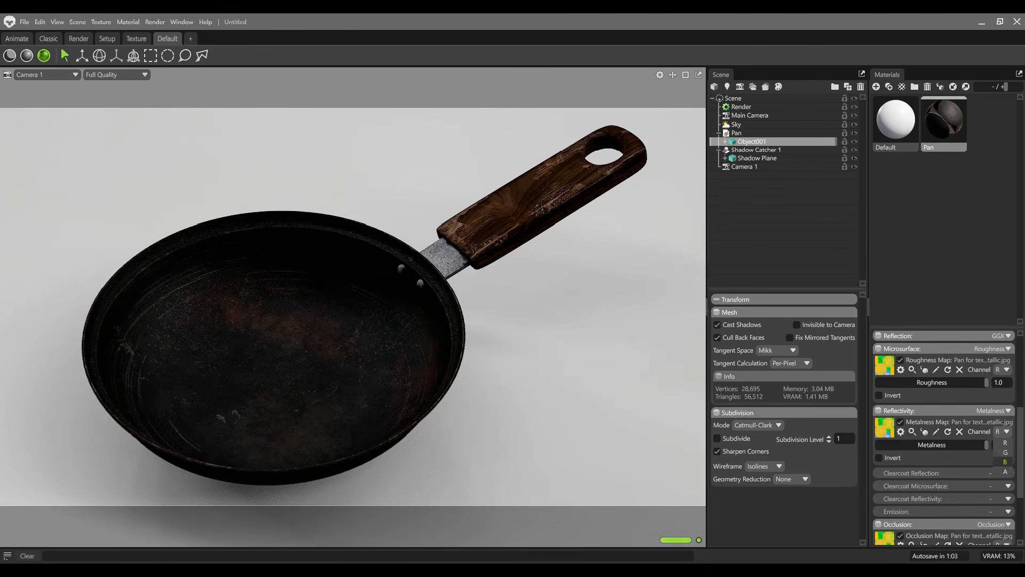
left_click(1003, 370)
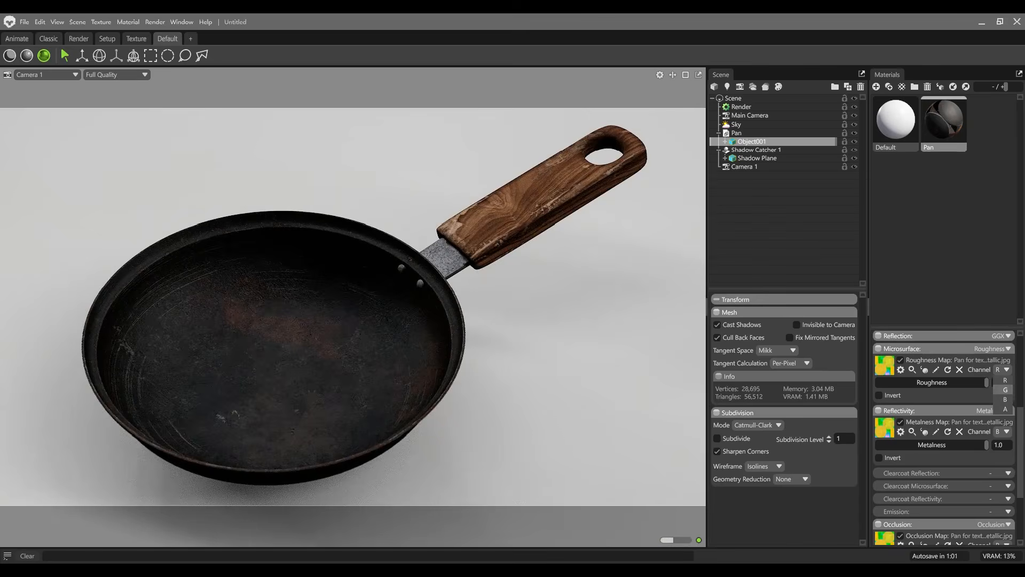
left_click(1003, 390)
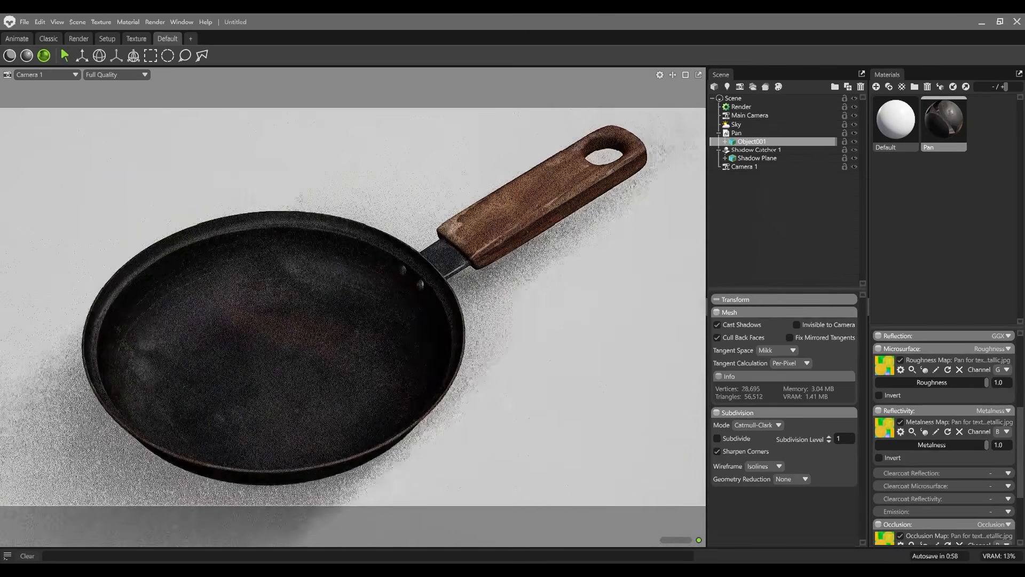
Step: Orbit to a lower view of the pan and set Camera 1's post effect exposure to 1.5
left_click_drag(353, 342, 427, 307, "alt")
left_click(744, 167)
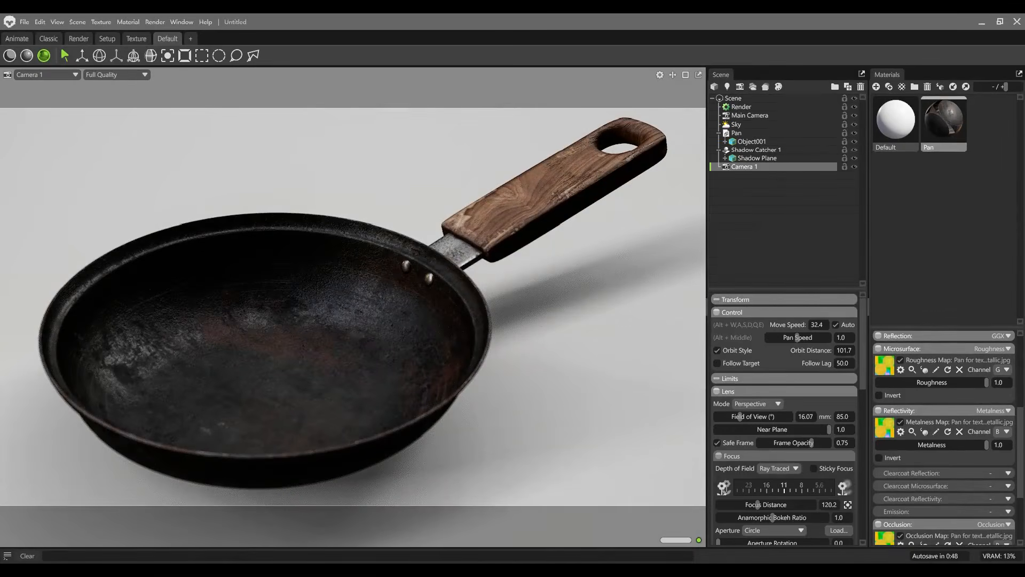
scroll(784, 417, "down", 3)
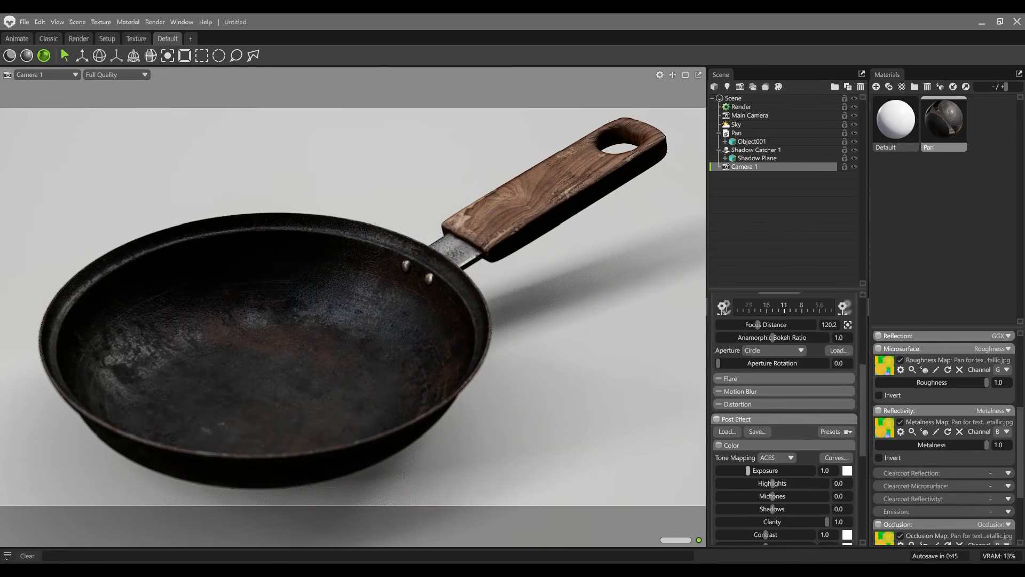
left_click(825, 470)
type("1.5")
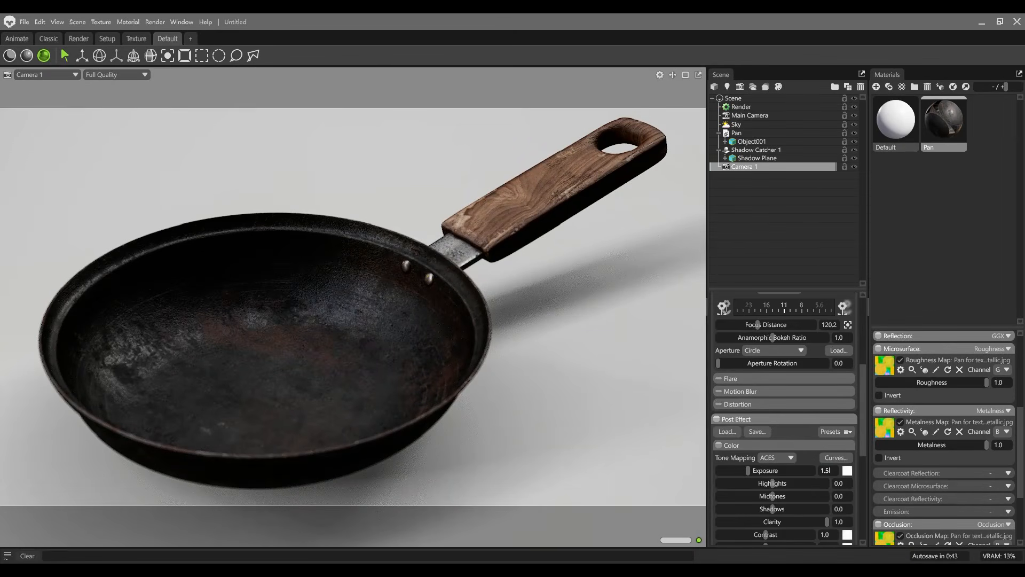
key("Return")
left_click(839, 484)
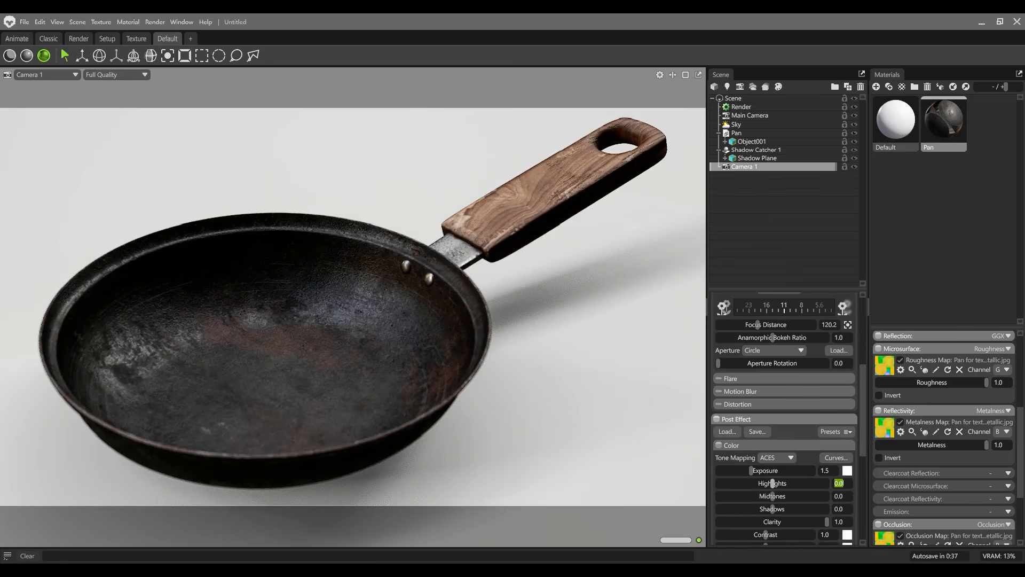
scroll(772, 509, "down", 1)
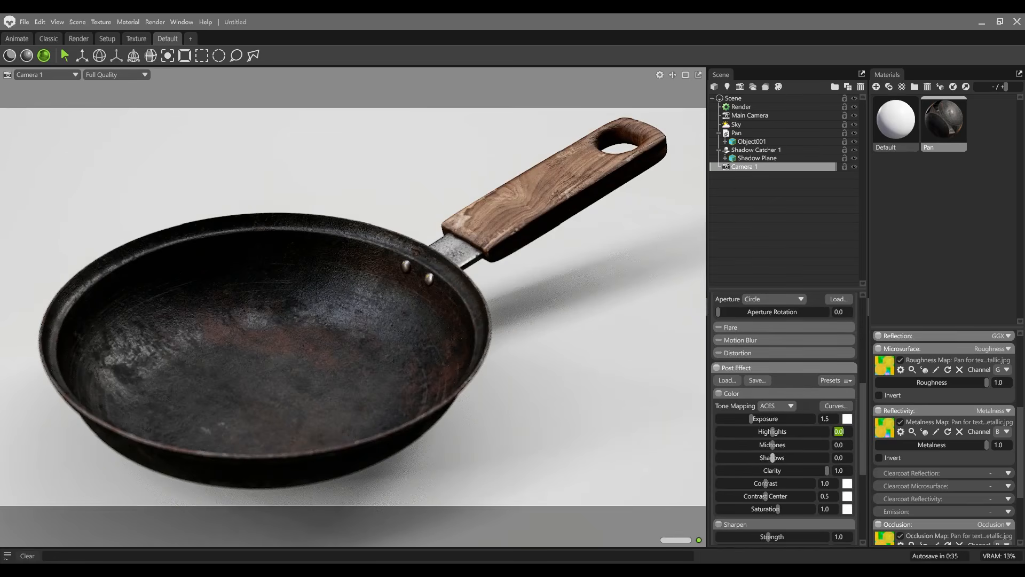
scroll(775, 497, "up", 1)
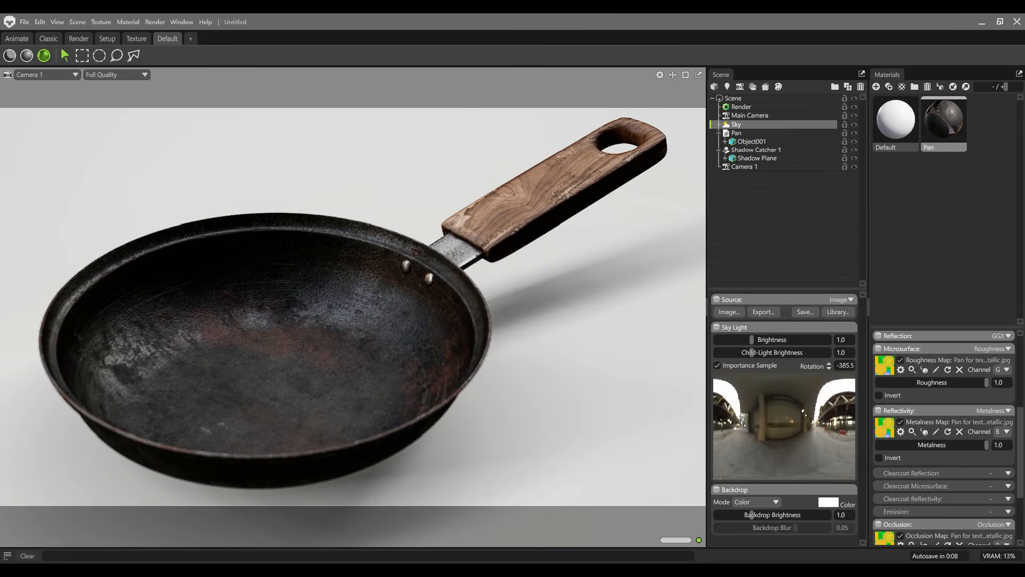
Step: Set the sky light's brightness to 2 and rotate the sky to about -449.5
left_click_drag(848, 340, 829, 390)
type("2")
key("Return")
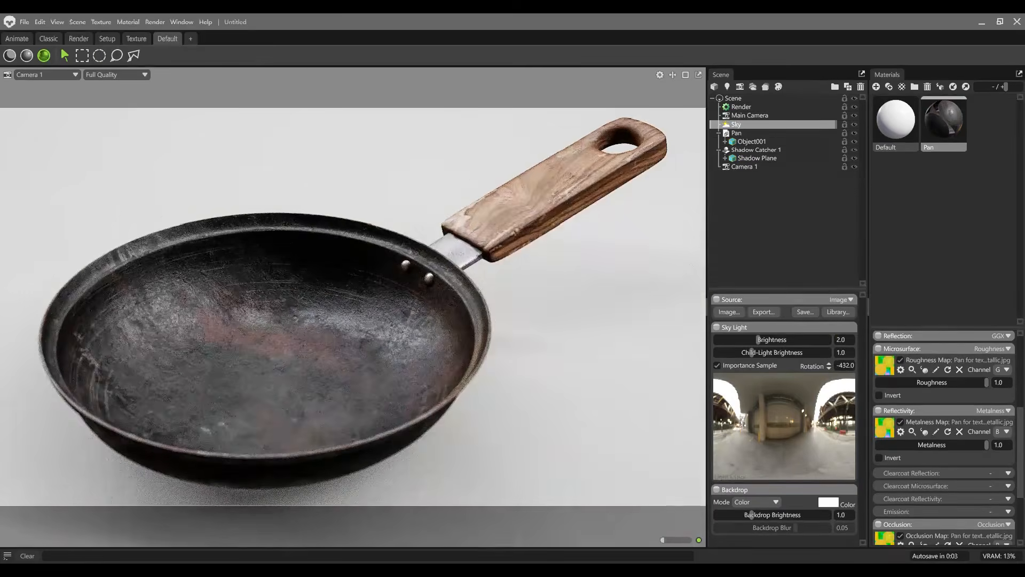
mouse_move(353, 320)
left_mouse_down("shift")
mouse_move(334, 321)
mouse_move(339, 332)
left_mouse_up("shift")
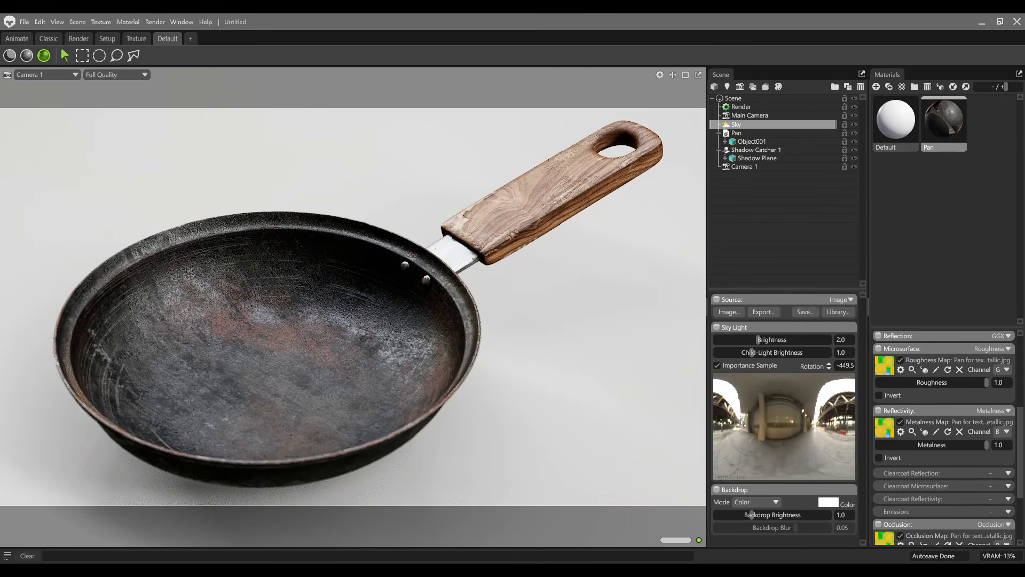
Step: Add a new light to the scene and change its type to Directional
left_click(728, 87)
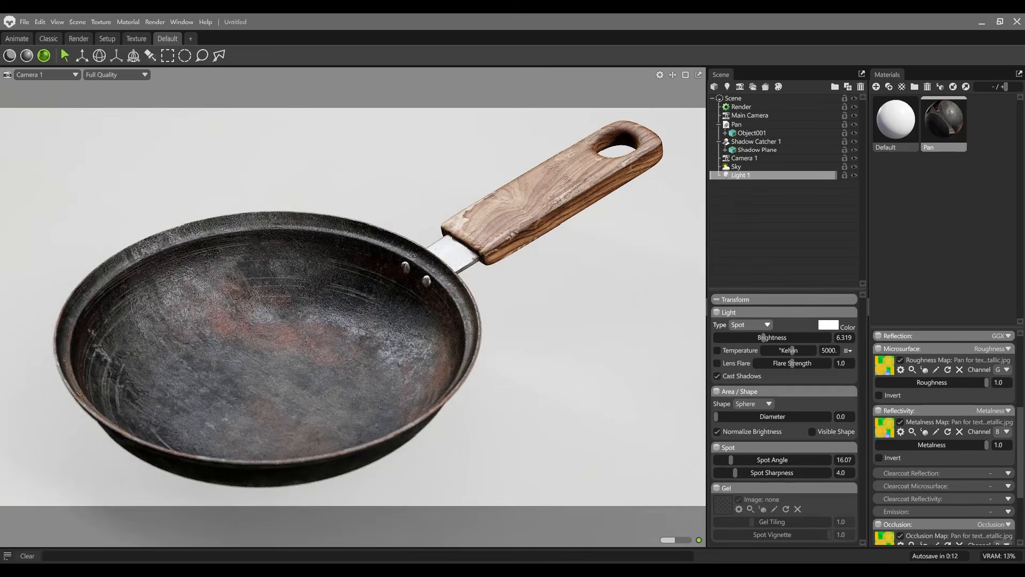
left_click(751, 324)
left_click(748, 334)
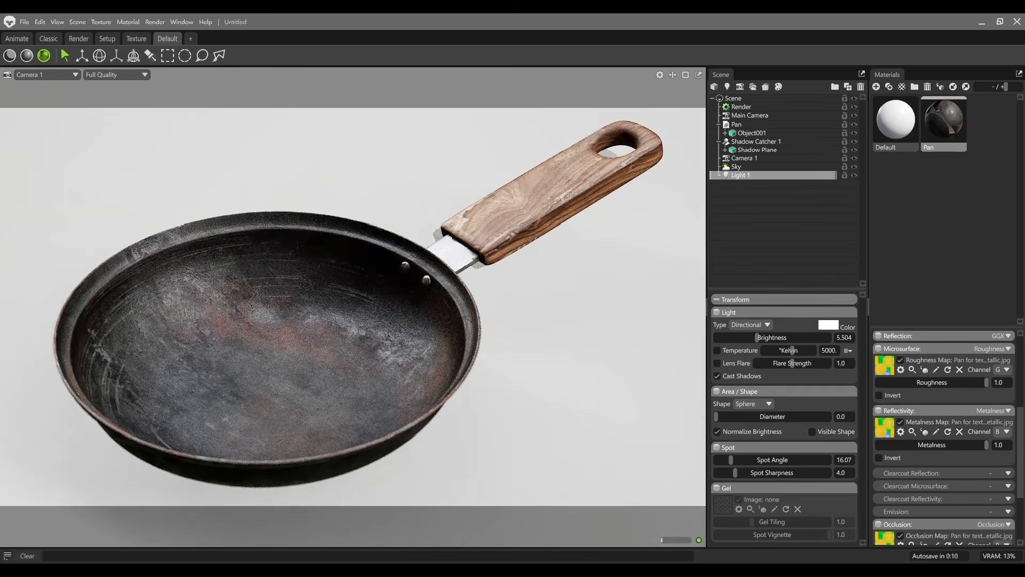
Step: Hide the sky and set the directional light's brightness to 7
left_click(855, 167)
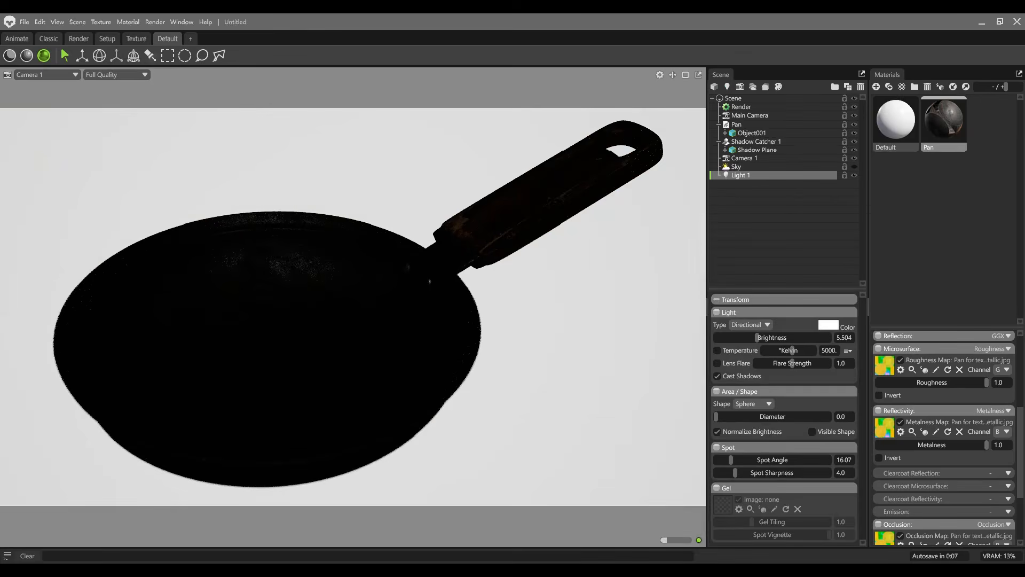
double_click(845, 337)
type("7")
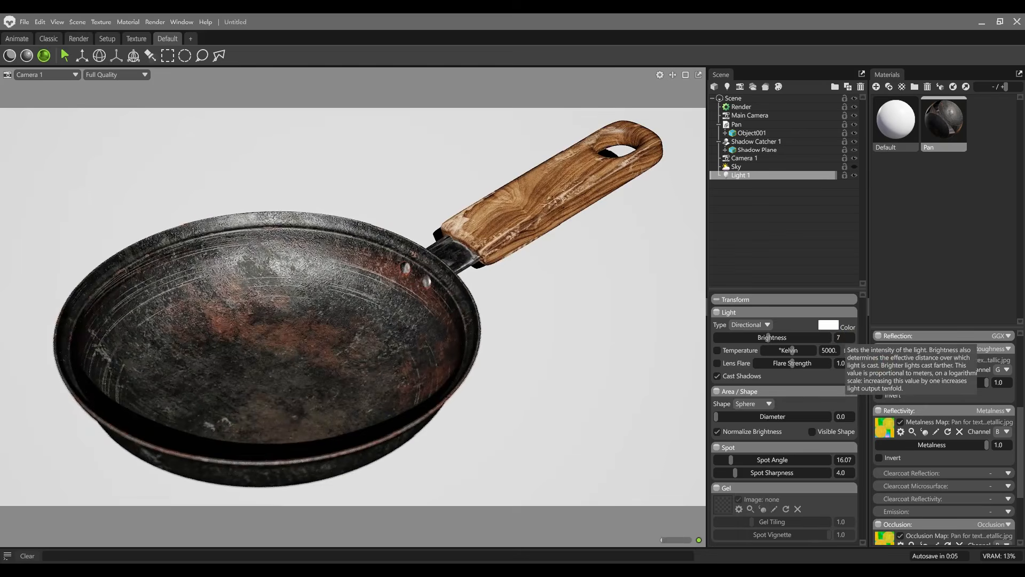
Step: Change the directional light's area shape to Rectangle and raise its height to 1000
left_click(752, 404)
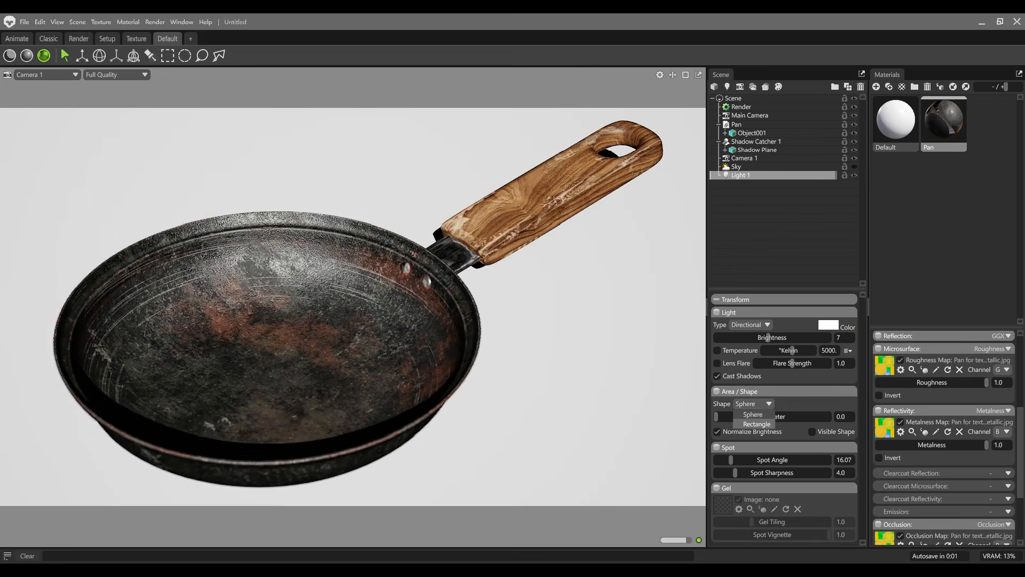
left_click(757, 424)
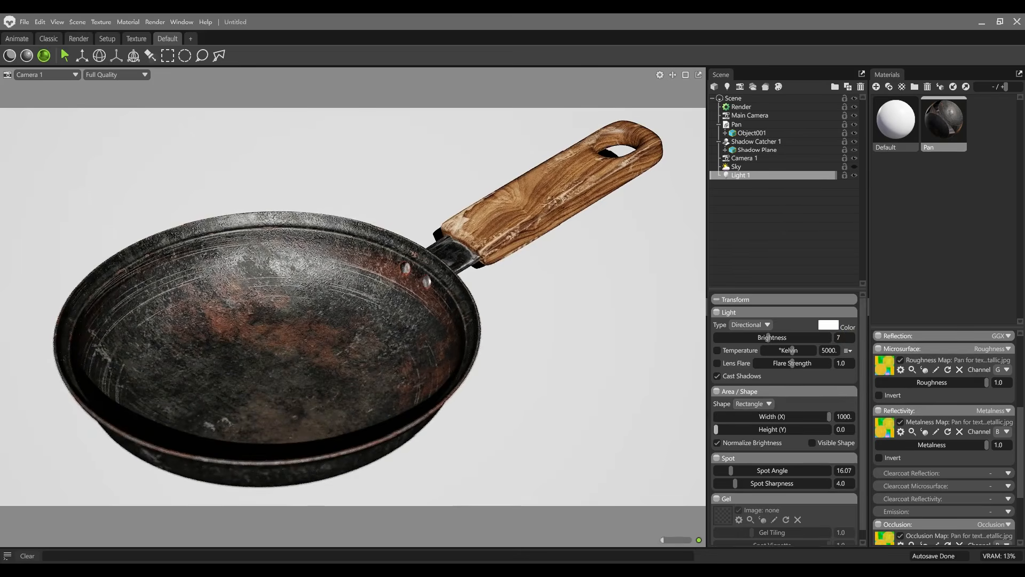
left_click_drag(716, 429, 829, 429)
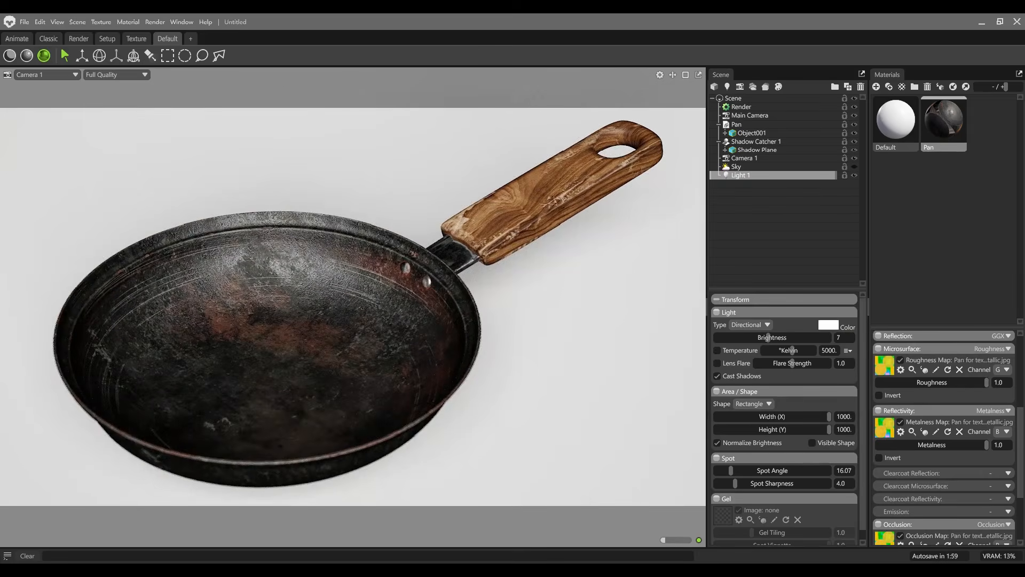
Step: Reset Light 1's X and Y rotation to 0, and rotate it to about -92.41 around X
left_click(99, 55)
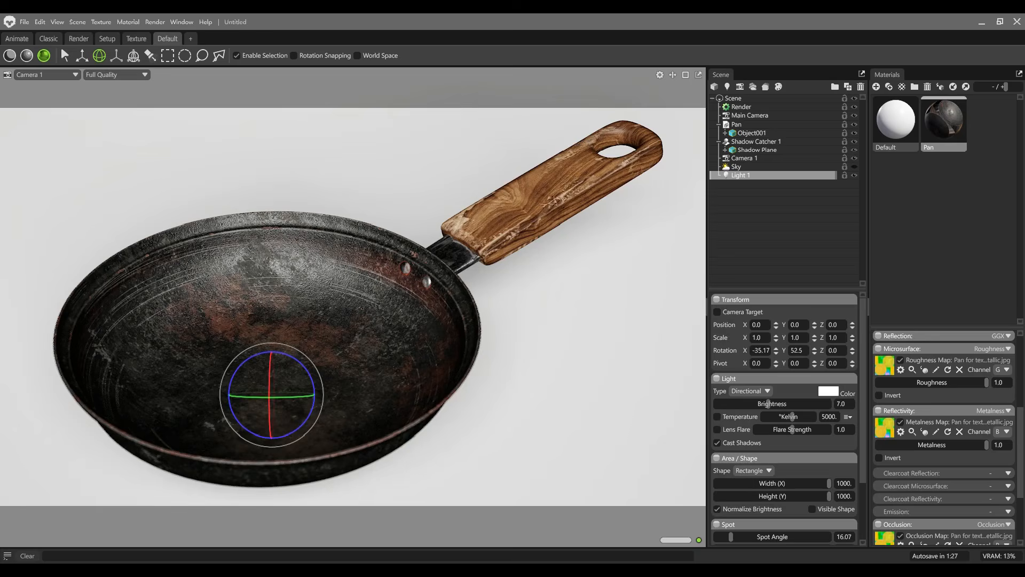
left_click(761, 351)
type("0")
key("Tab")
type("0")
key("Return")
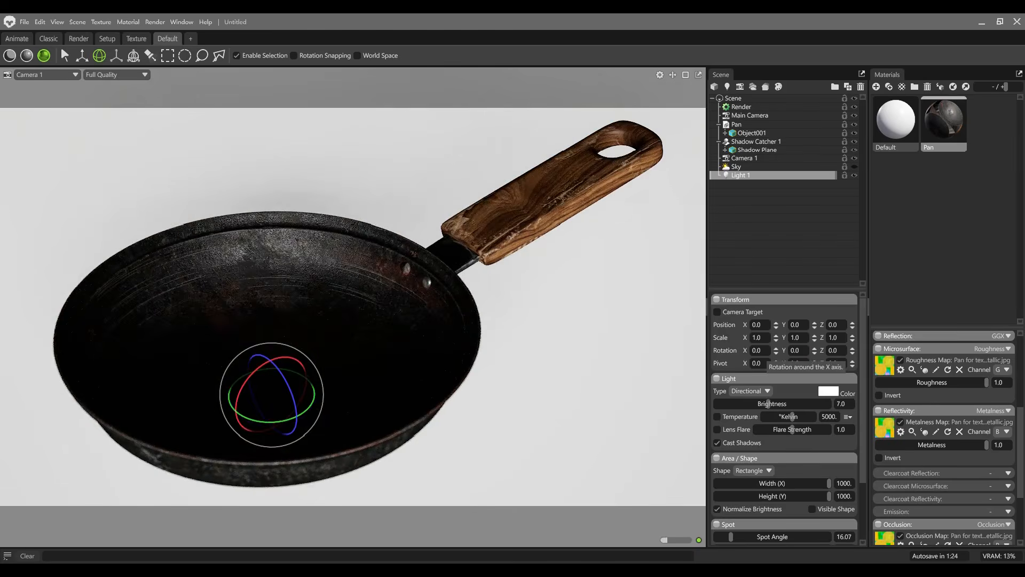
left_click_drag(271, 363, 306, 379)
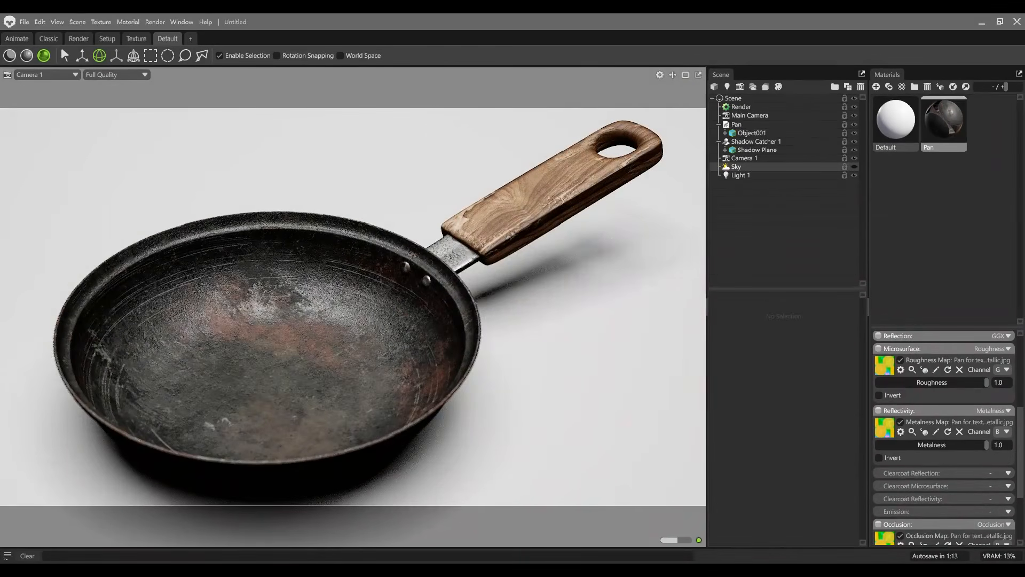
Step: Show the sky to compare the pan's lighting with and without Light 1, and hide both light sources
left_click(855, 166)
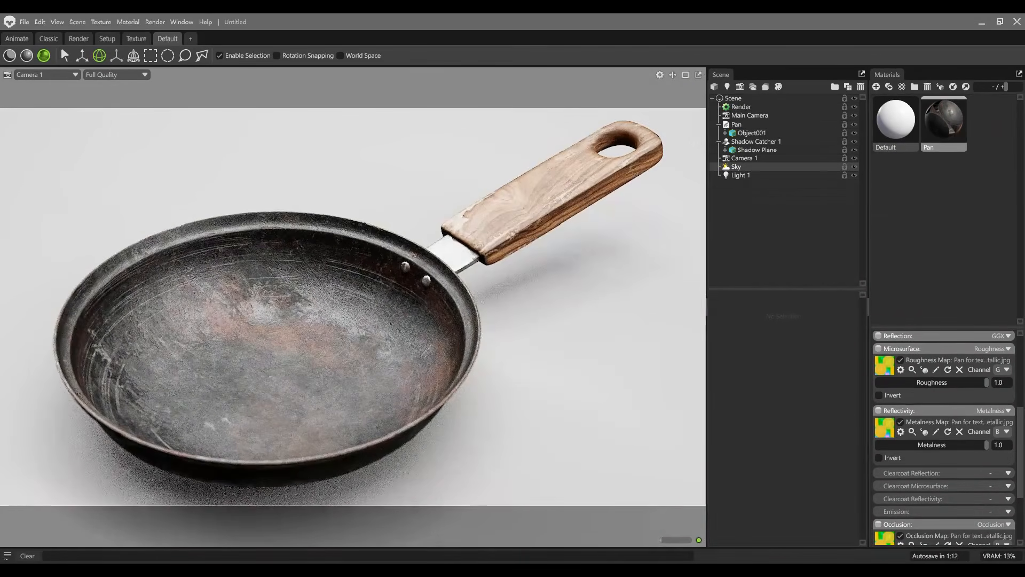
left_click(855, 175)
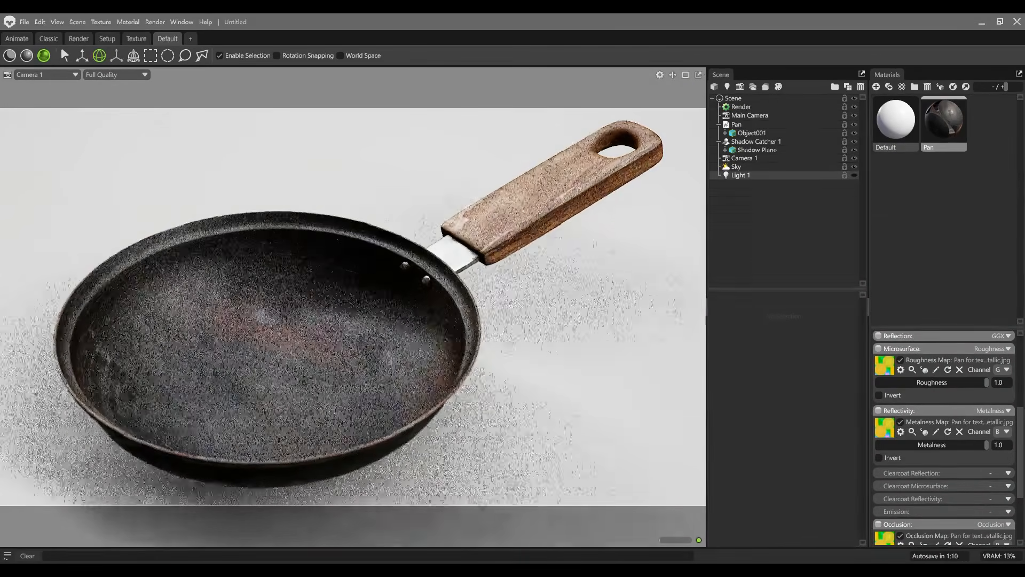
left_click(854, 167)
Step: Duplicate Light 1 and rotate the copy to about X -169.6, Y -63.07, Z 19.49
left_click(763, 175)
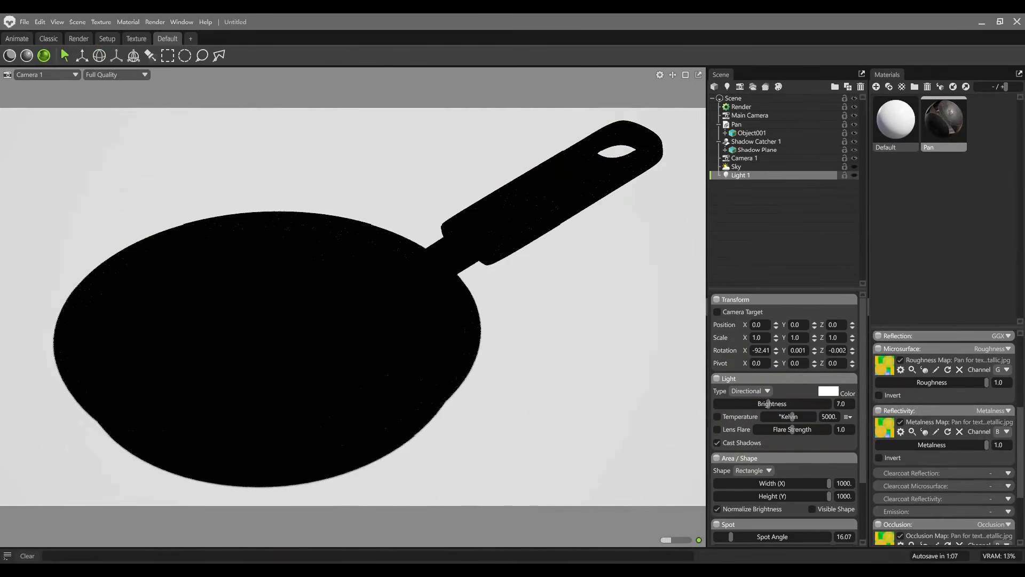
key("ctrl+d")
key("e")
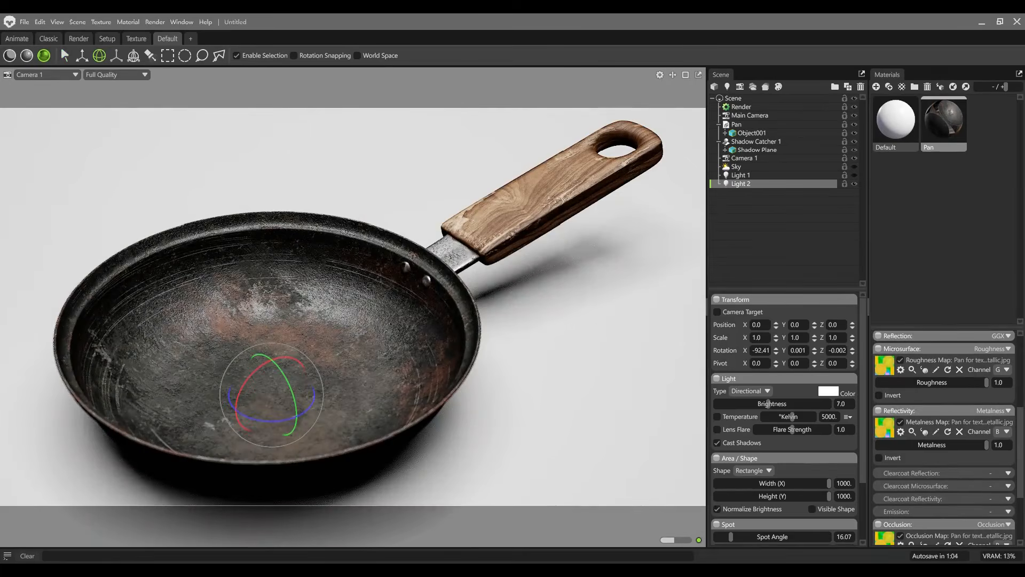
left_click_drag(291, 346, 308, 372)
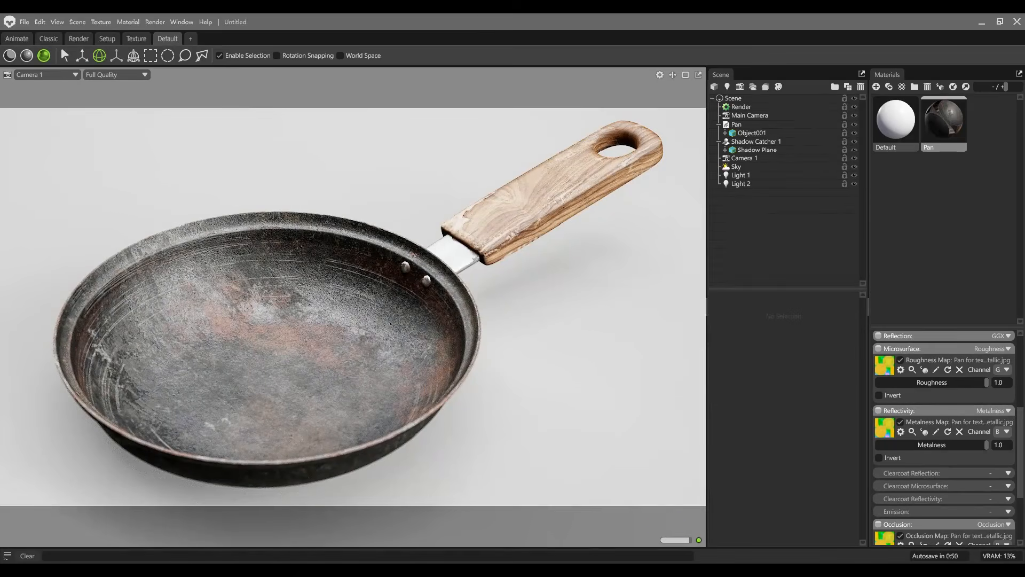
Step: Set the sky light's brightness to 1
left_click(736, 167)
left_click(842, 339)
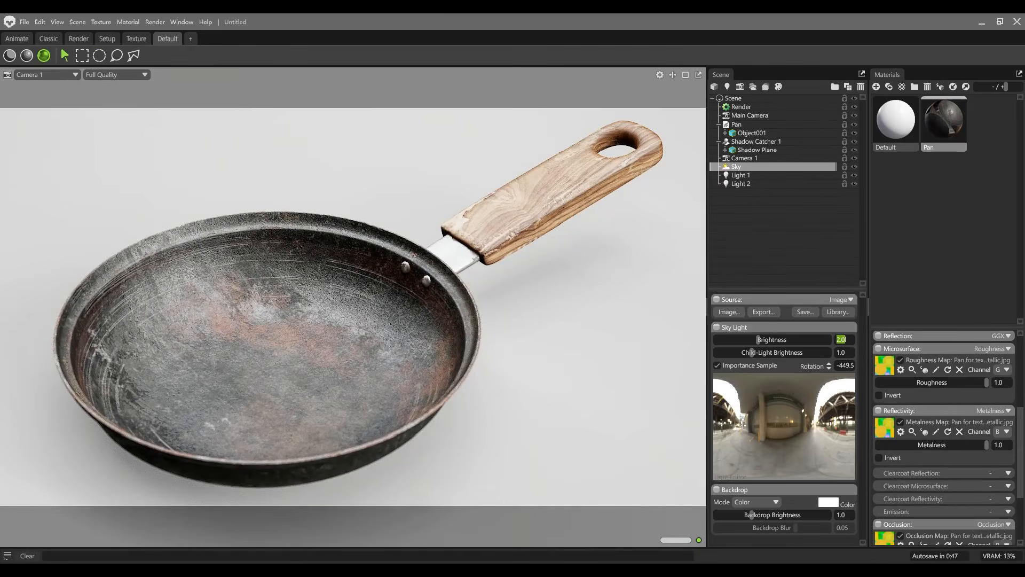
type("1")
key("Return")
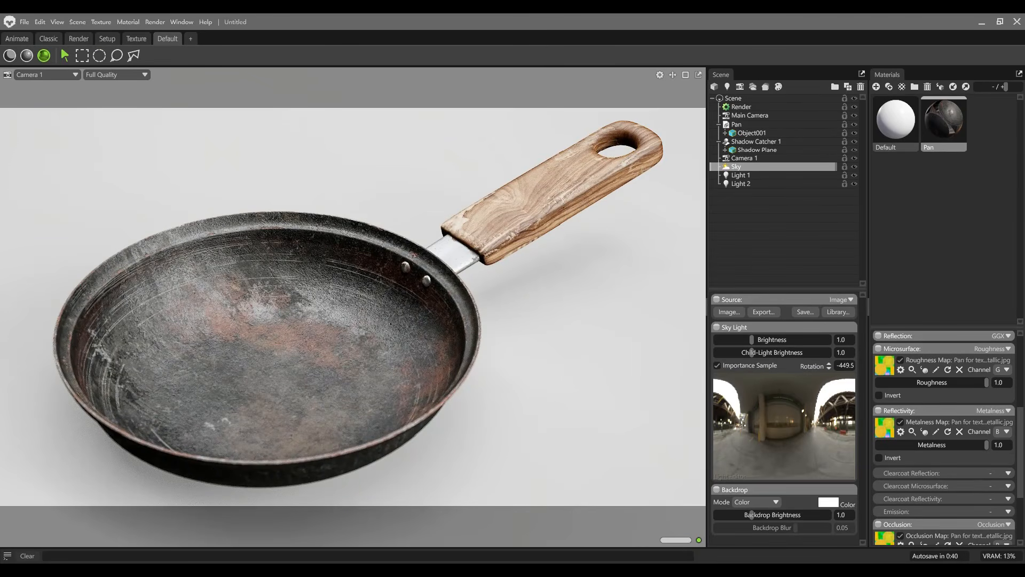
Step: Try lower brightness levels on Light 2 and set its brightness to 6.5
left_click(741, 184)
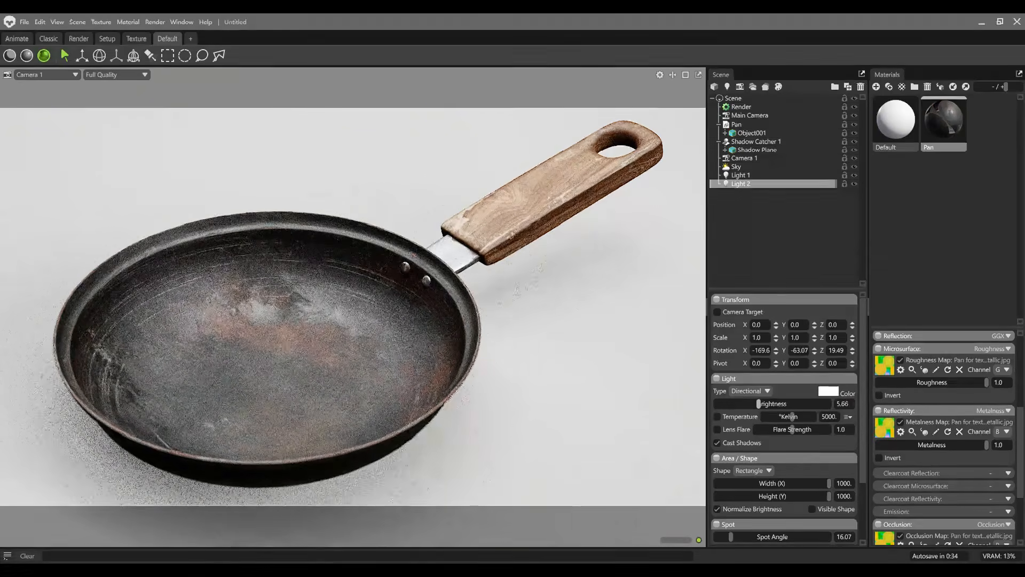
left_click_drag(768, 403, 756, 404)
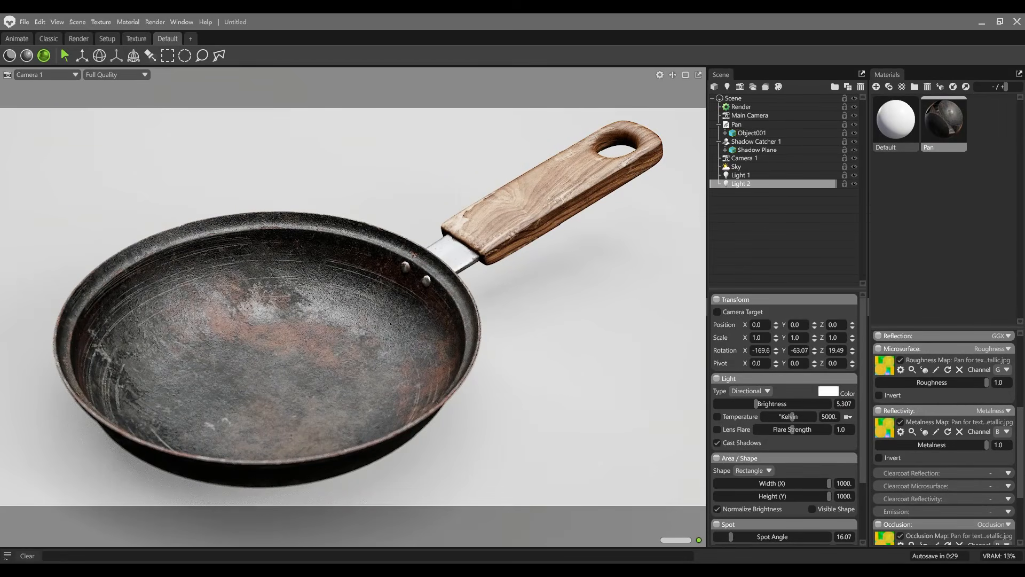
left_click(844, 404)
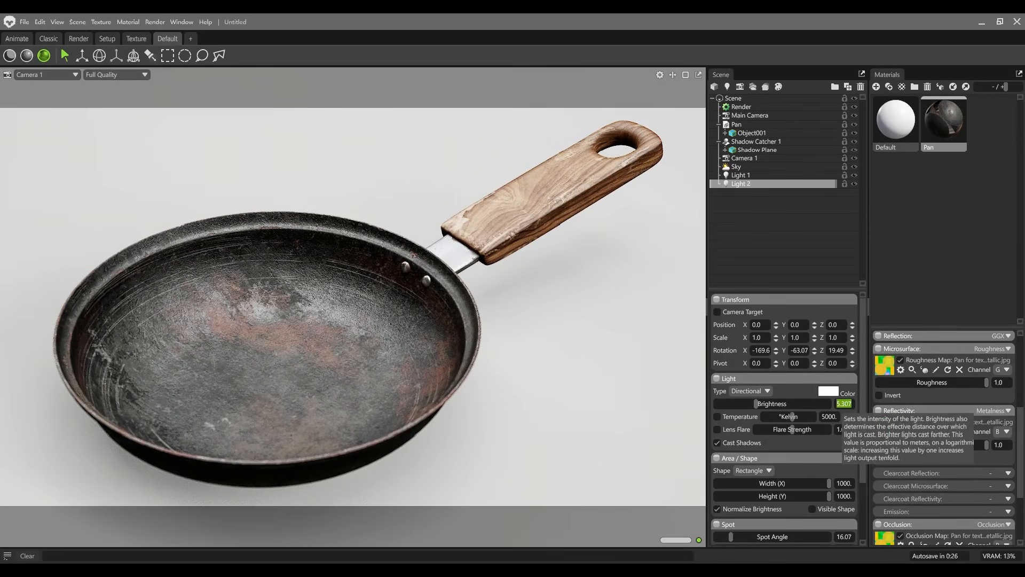
type("6")
key("Return")
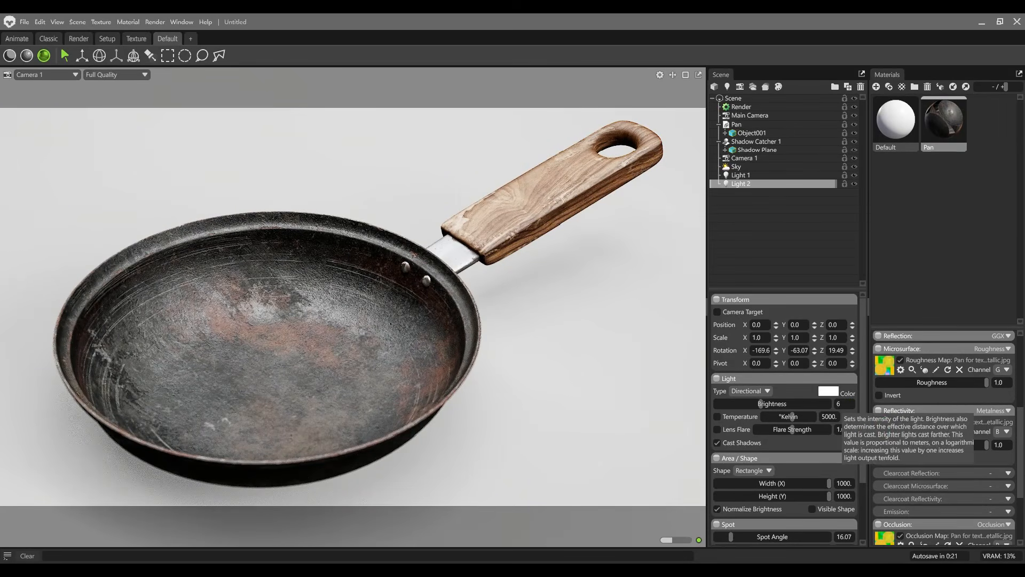
type(".5")
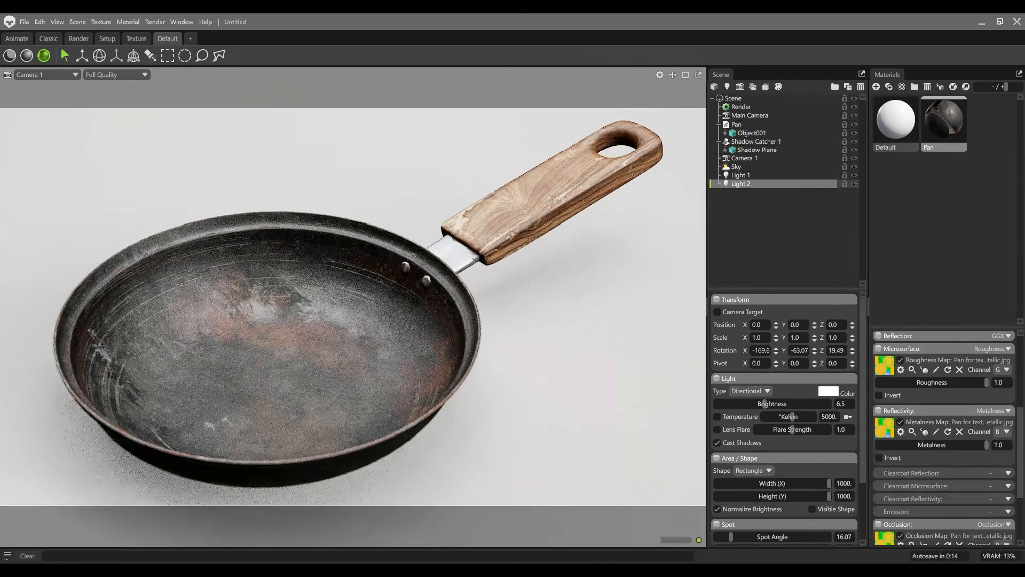
type("e")
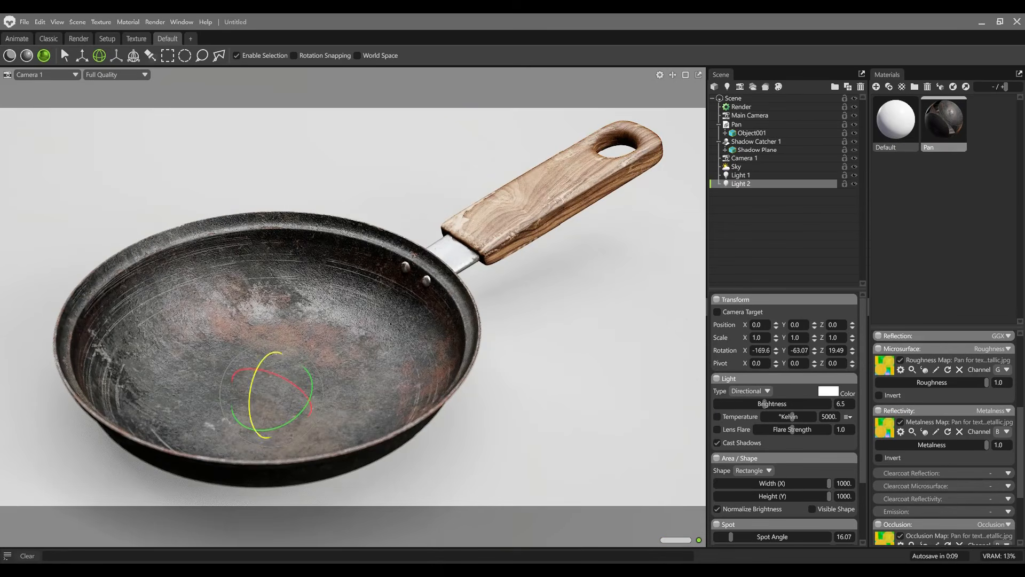
Step: Rotate Light 2 to about X -142.0, Y -75.19, Z 24.62 to change how it lights the pan
left_click_drag(269, 372, 255, 370)
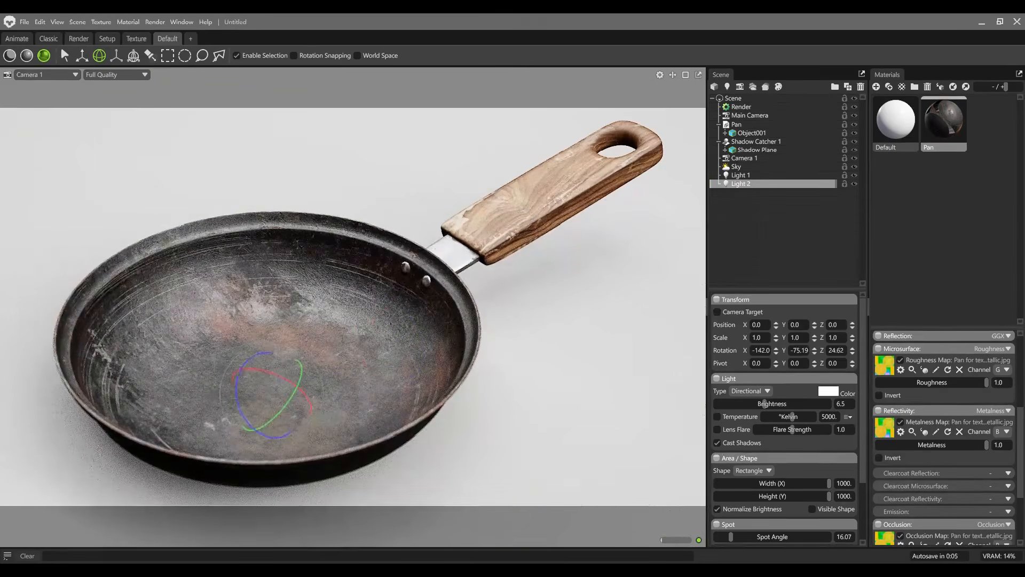
left_click(756, 142)
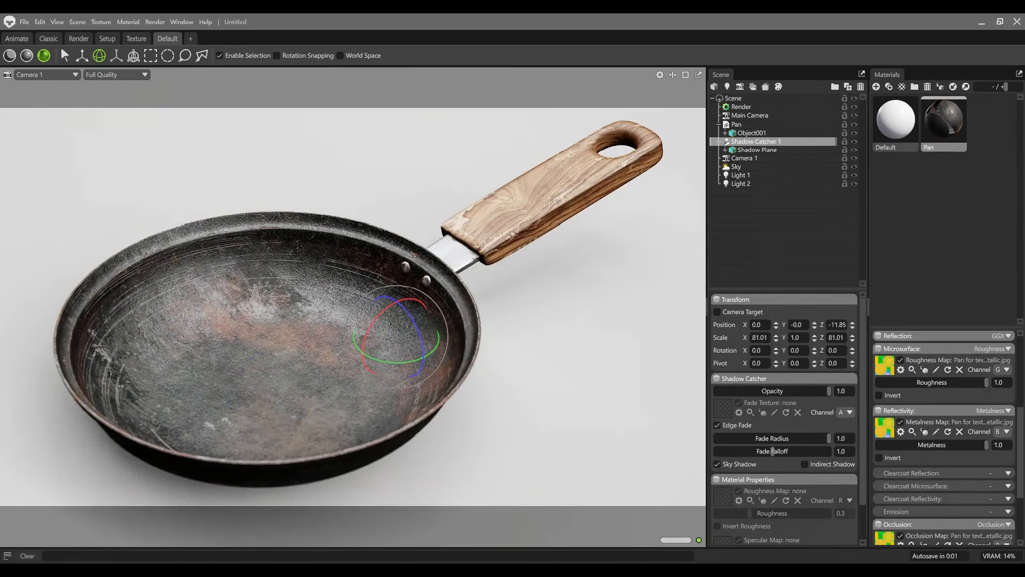
Step: Duplicate Camera 1 and switch the viewport to the copy
left_click(744, 159)
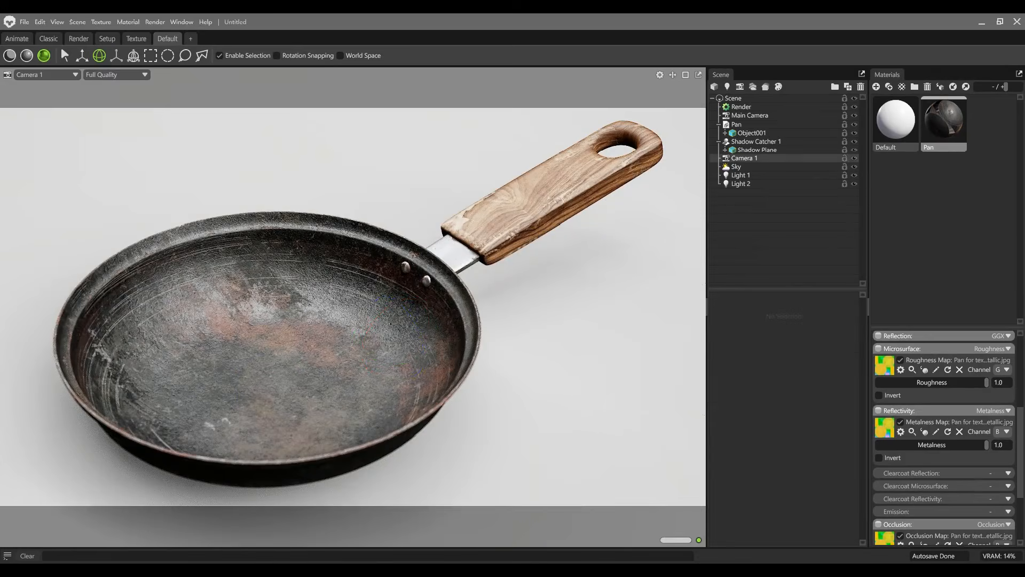
key("ctrl+d")
left_click(45, 74)
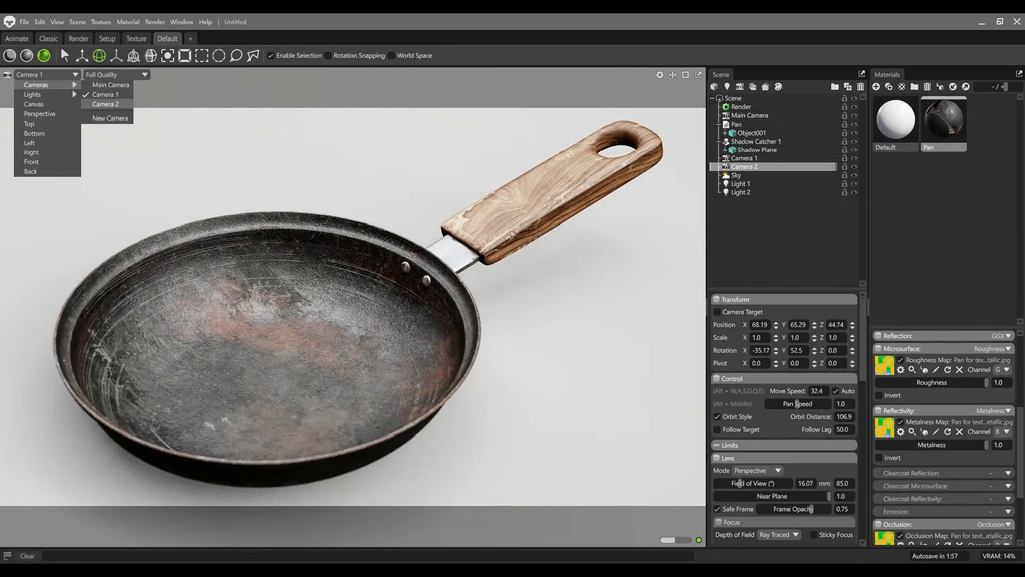
left_click(106, 96)
Step: Frame a close-up of the metal bracket joining the pan to the wooden handle and focus the camera on the handle's end
middle_click_drag(406, 256, 321, 314, "alt")
scroll(353, 306, "up", 8)
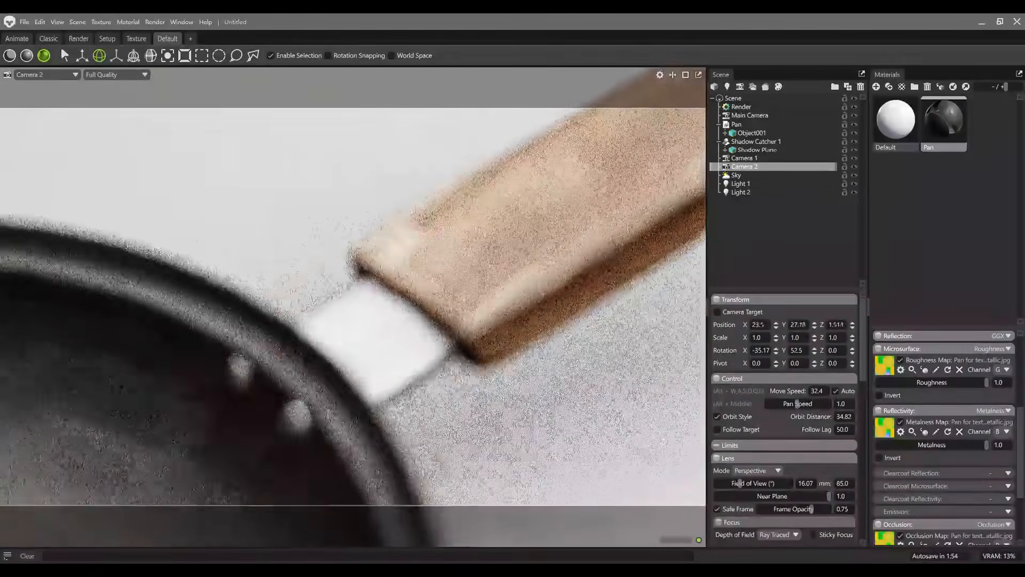
middle_click_drag(427, 267, 294, 341, "alt")
left_click_drag(353, 306, 371, 278, "alt")
middle_click_drag(353, 342, 353, 245, "alt")
middle_click(342, 321, "ctrl")
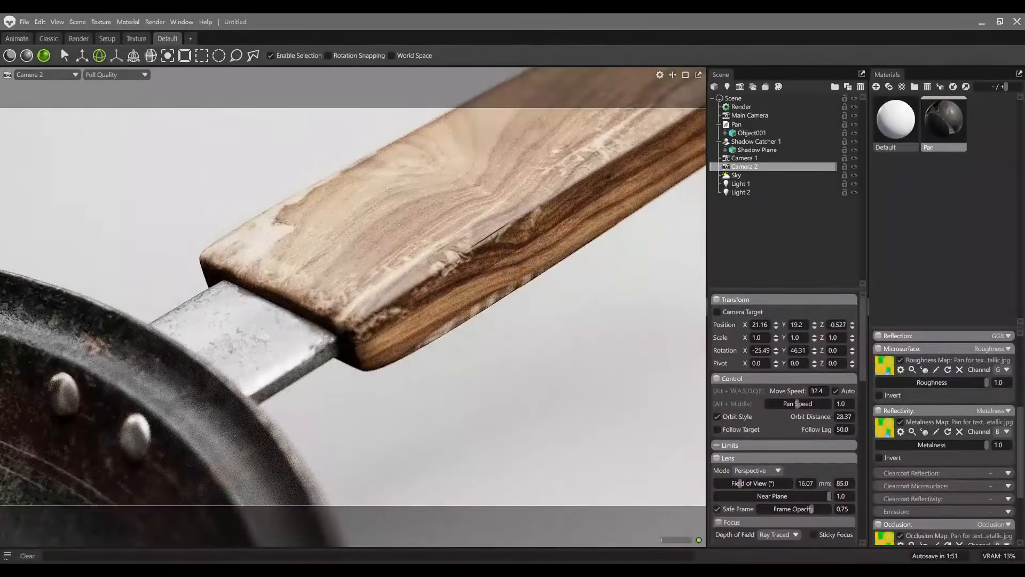
left_click_drag(374, 278, 320, 299, "alt")
Step: Try wider apertures for the close-up camera, set the f-stop to about 2.0, and refocus on the wooden handle near the bracket
scroll(784, 417, "down", 3)
left_click_drag(820, 425, 715, 425)
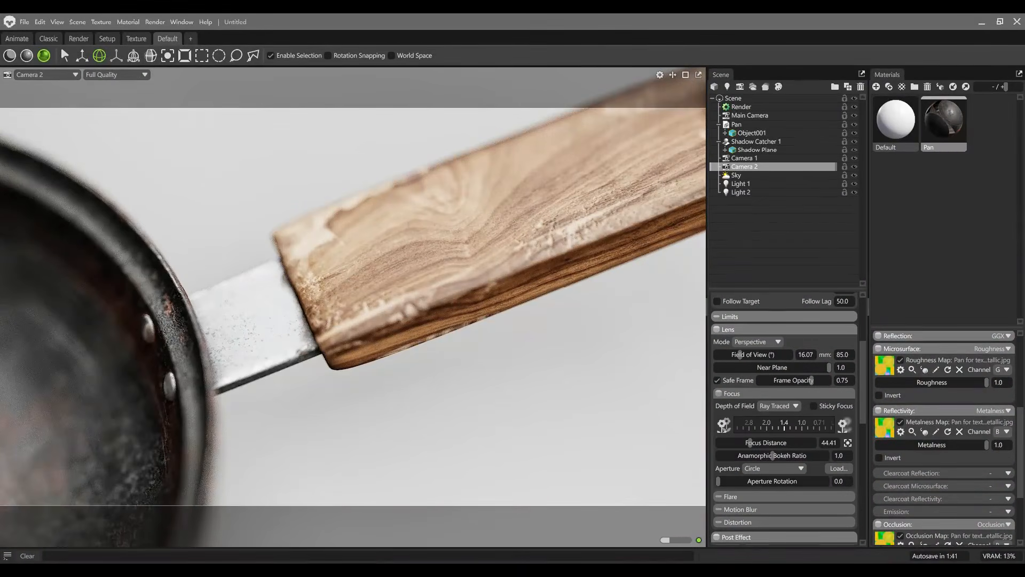
middle_click(320, 321, "ctrl")
left_click_drag(784, 424, 796, 425)
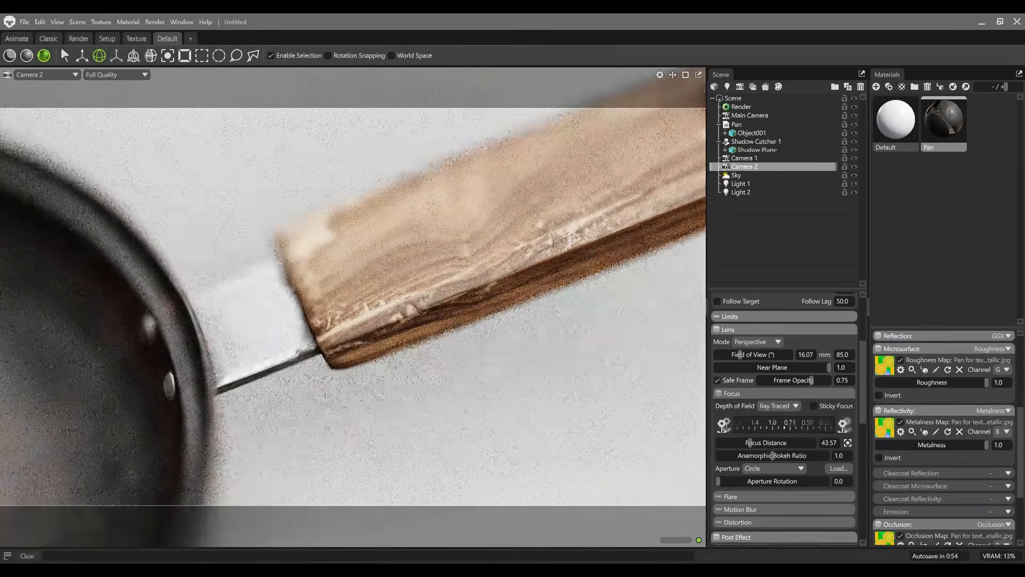
left_click_drag(353, 289, 345, 321, "alt")
middle_click(374, 323, "ctrl")
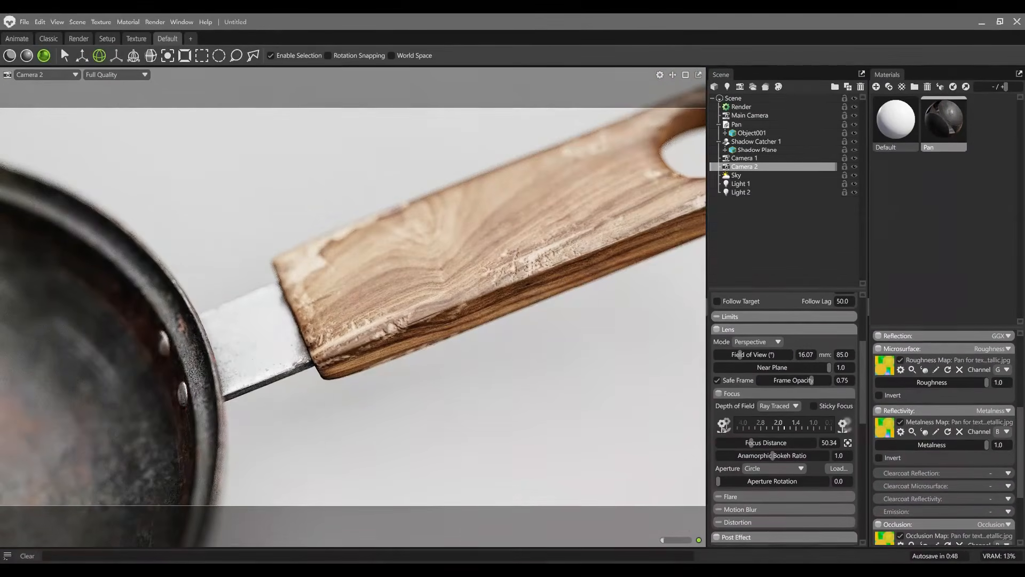